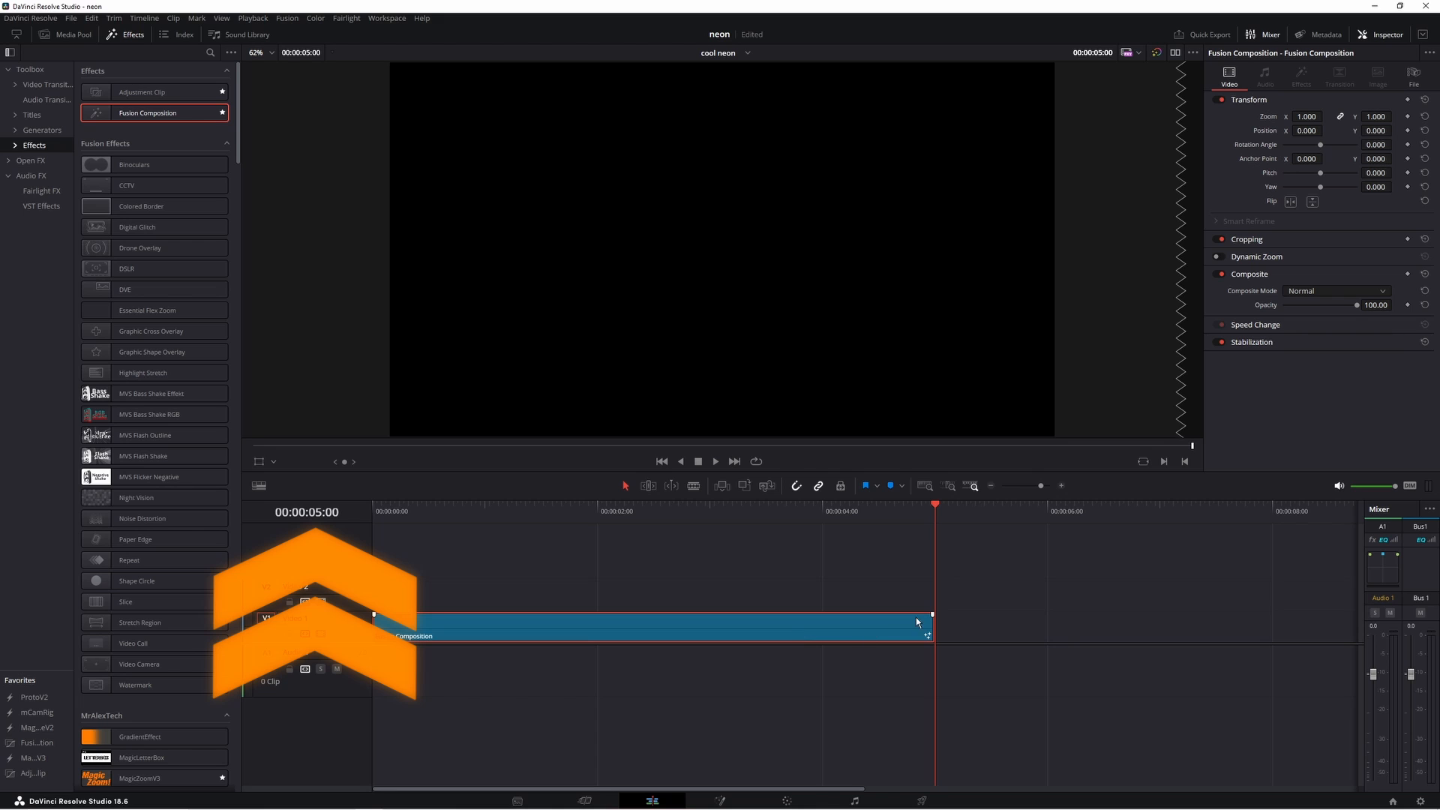
- Open the timeline's Fusion Composition clip on the Fusion page and reposition the MediaOut1 node in the node graph
{"action": "left_click", "coordinate": [931, 625]}
{"action": "mouse_move", "coordinate": [945, 625]}
{"action": "left_mouse_down"}
{"action": "mouse_move", "coordinate": [1251, 622]}
{"action": "mouse_move", "coordinate": [601, 627]}
{"action": "mouse_move", "coordinate": [933, 627]}
{"action": "left_mouse_up"}
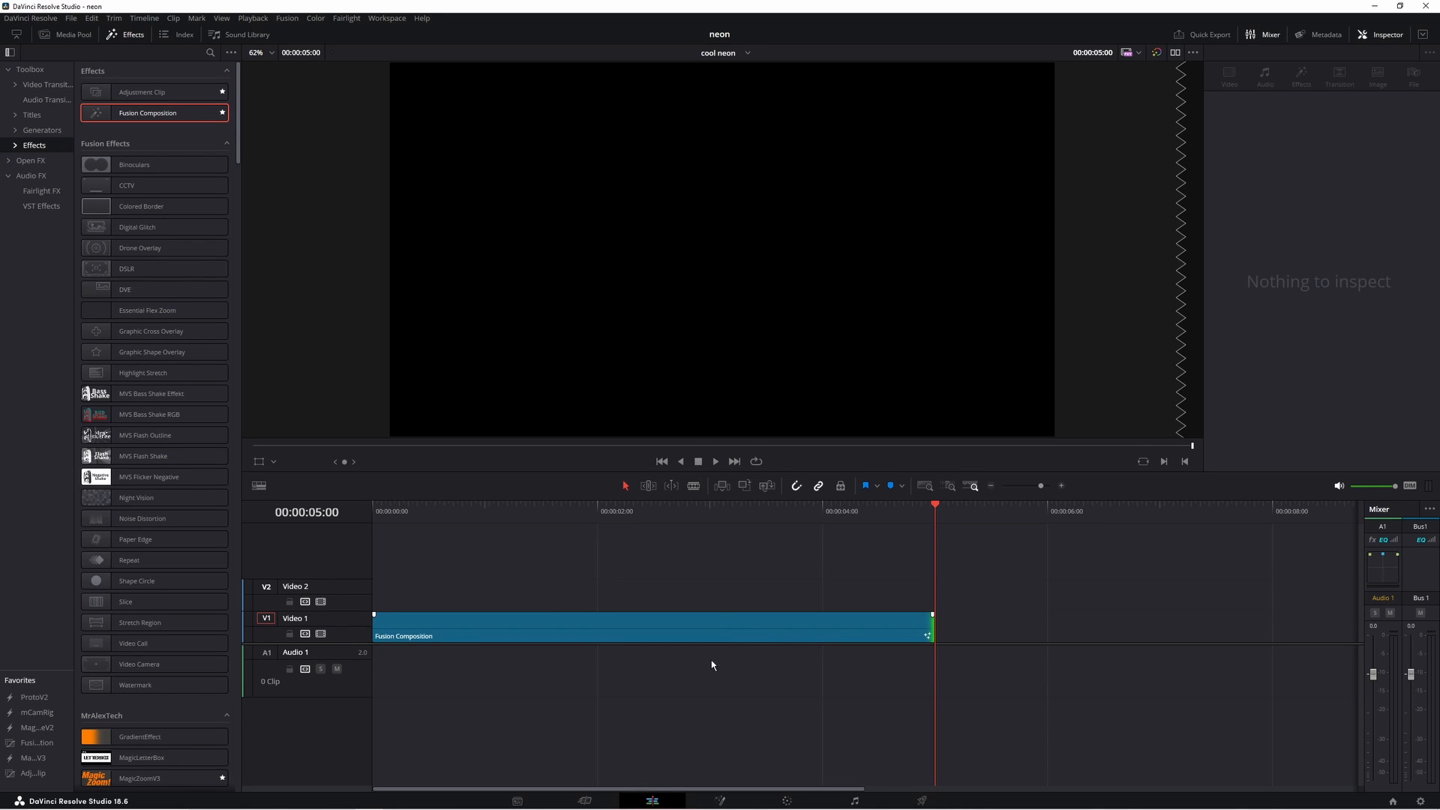
{"action": "left_click", "coordinate": [720, 800]}
{"action": "left_click_drag", "start_coordinate": [367, 650], "coordinate": [1285, 676]}
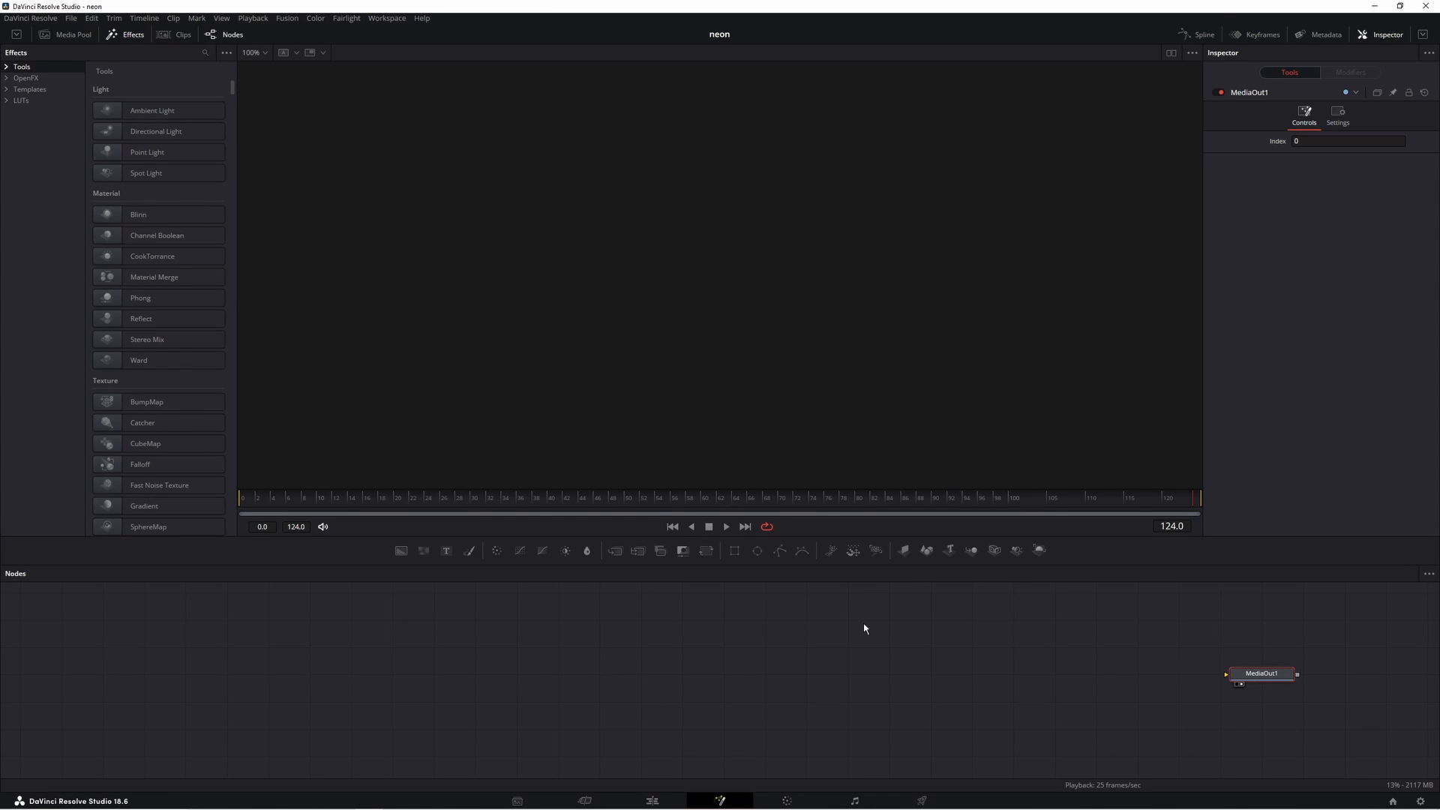
{"action": "left_click_drag", "start_coordinate": [874, 634], "coordinate": [626, 649]}
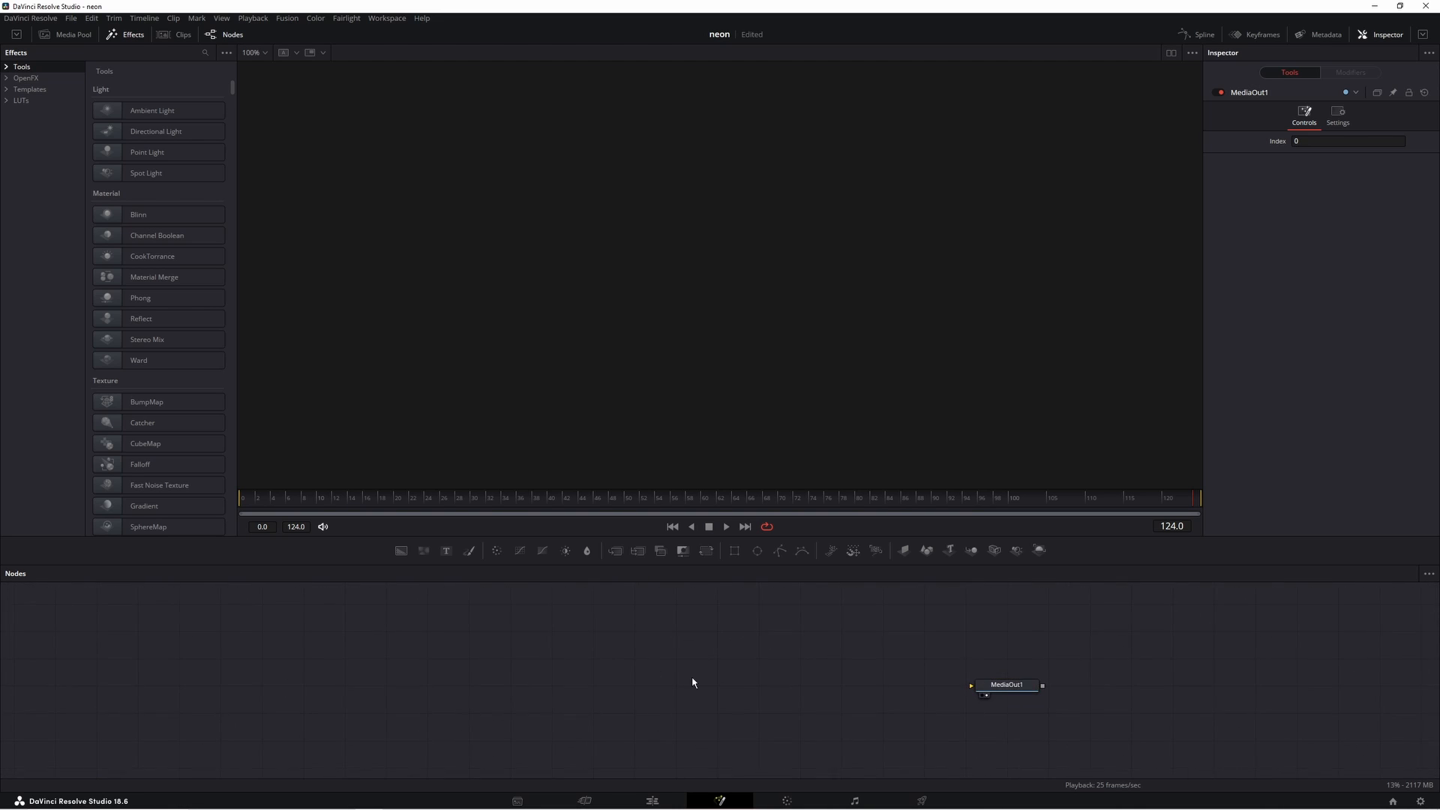
- Add a Text+ node, connect it to MediaOut1, and enter the text "olala"
{"action": "left_click", "coordinate": [446, 552]}
{"action": "left_click_drag", "start_coordinate": [712, 689], "coordinate": [303, 684]}
{"action": "left_click", "coordinate": [1283, 209]}
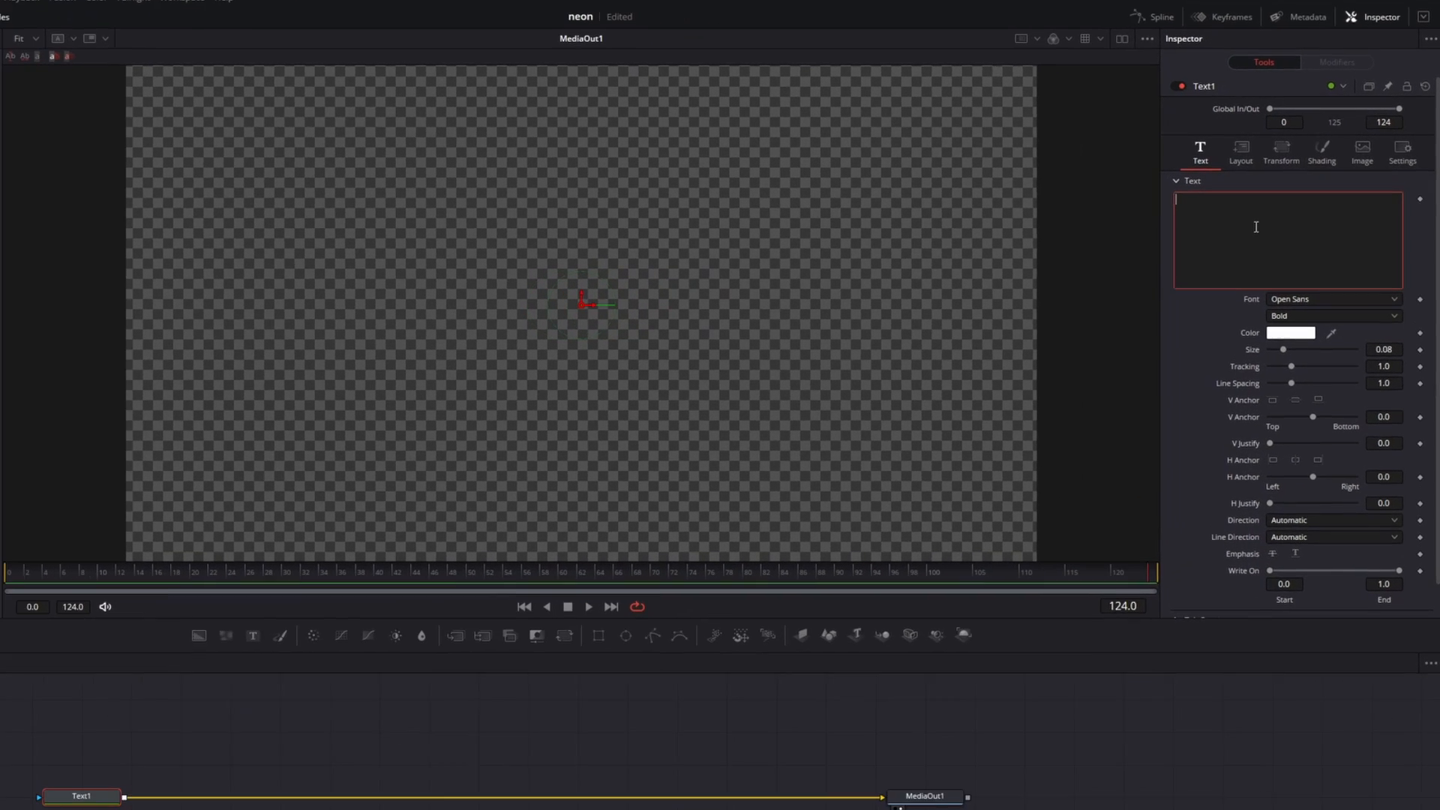
{"action": "type", "text": "olala"}
- Set the text's size to about 0.1476 and its font to Mukta
{"action": "left_click_drag", "start_coordinate": [1379, 351], "coordinate": [1418, 350]}
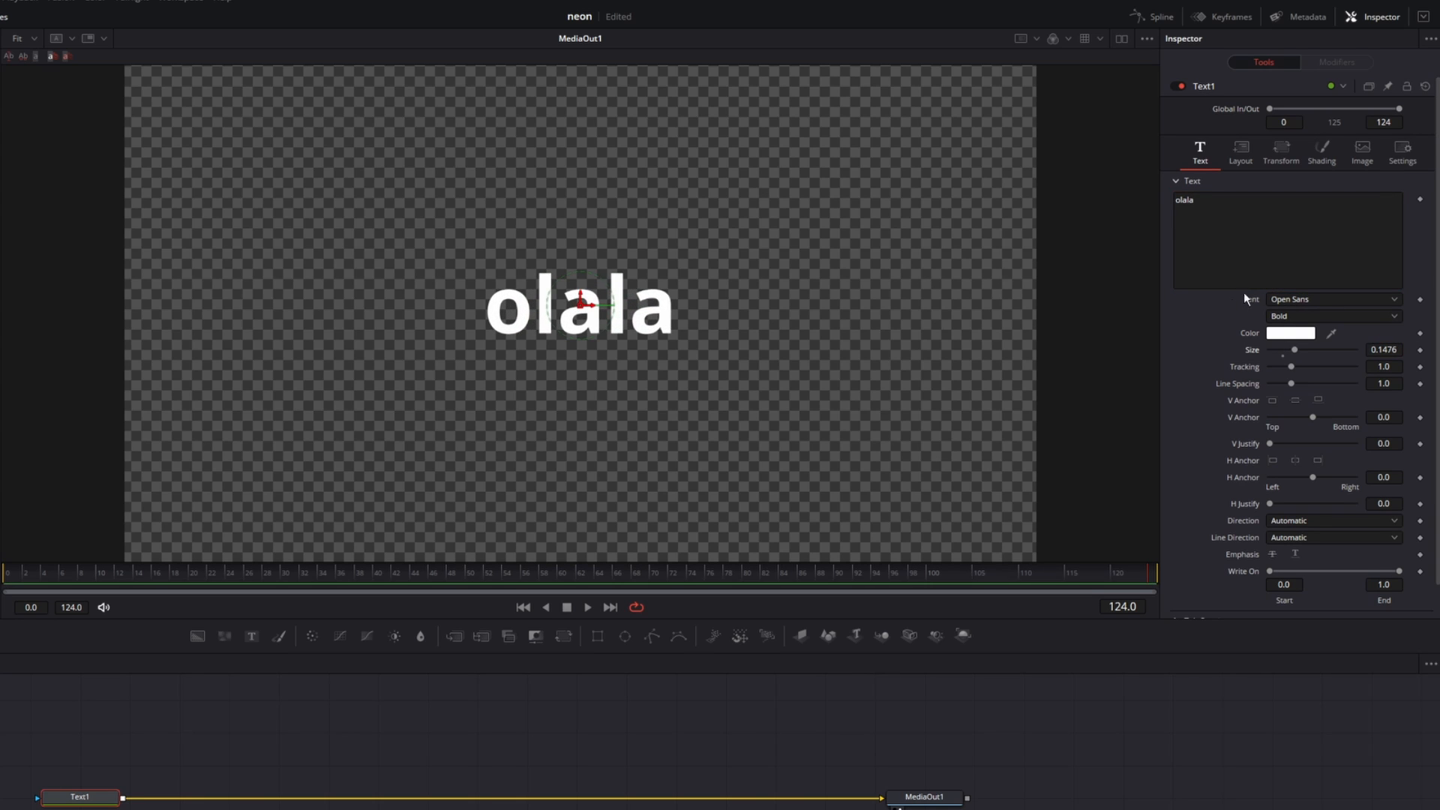
{"action": "left_click", "coordinate": [1322, 300]}
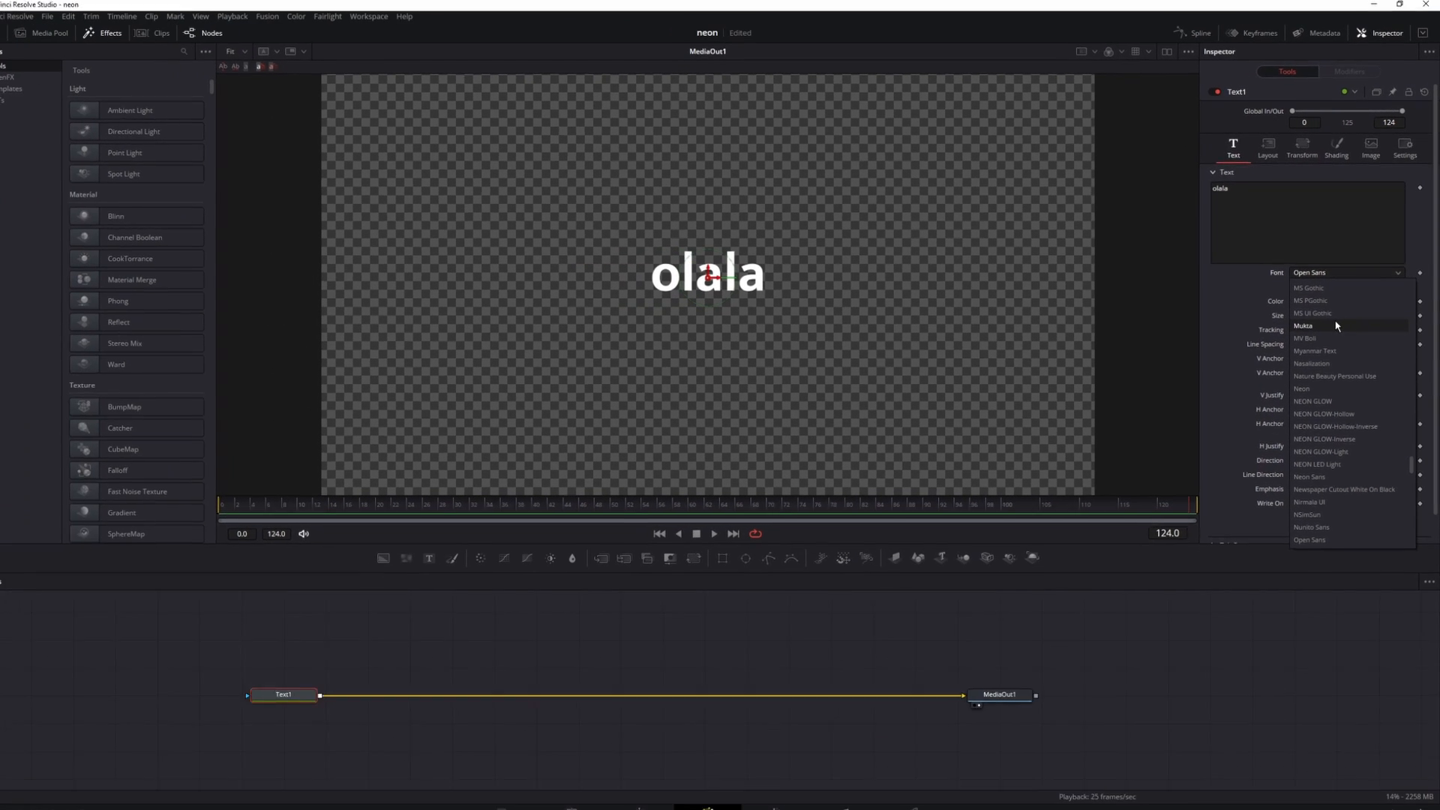
{"action": "left_click", "coordinate": [1320, 358]}
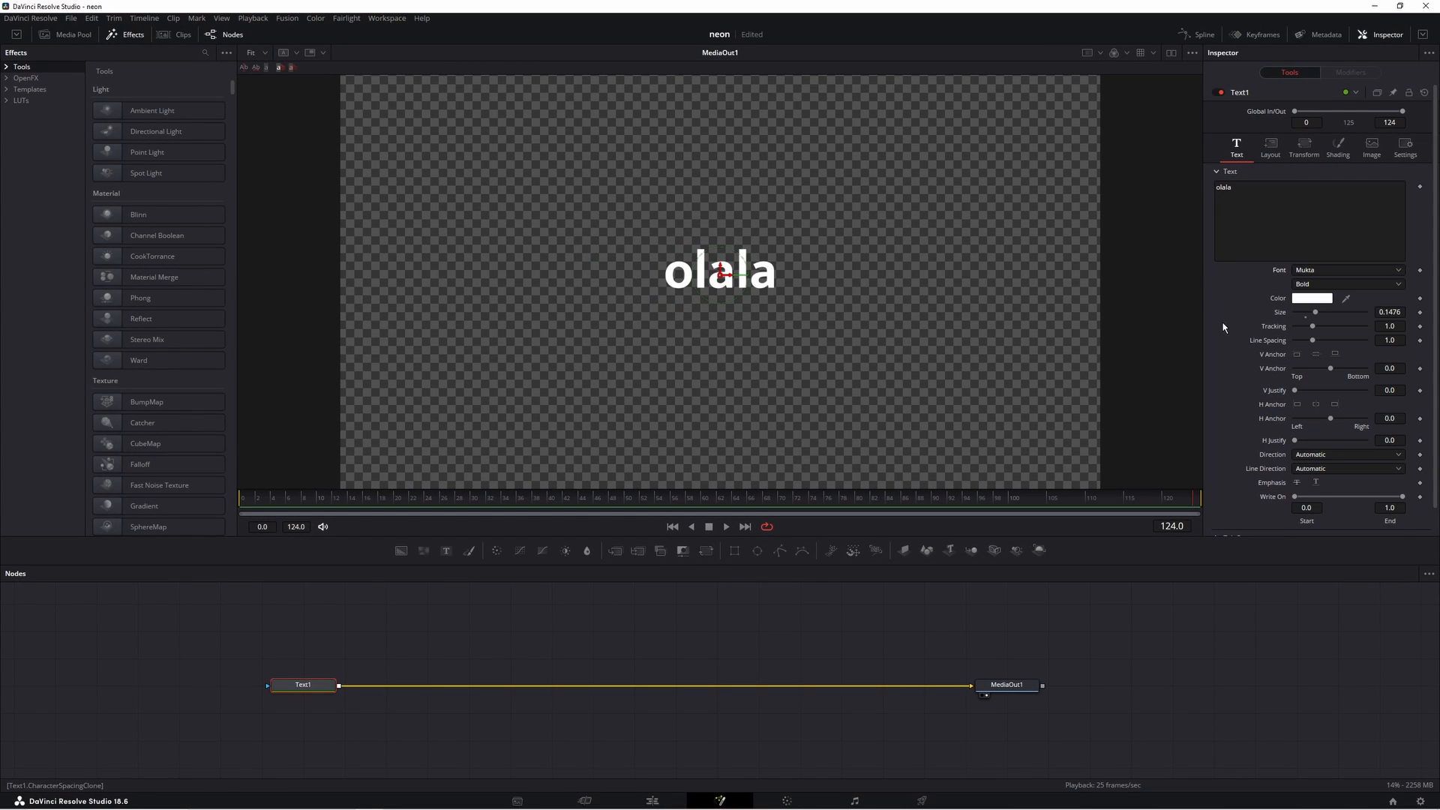
- Change the text's shading appearance to Text Outline with a thickness of about 0.0063
{"action": "left_click", "coordinate": [1339, 154]}
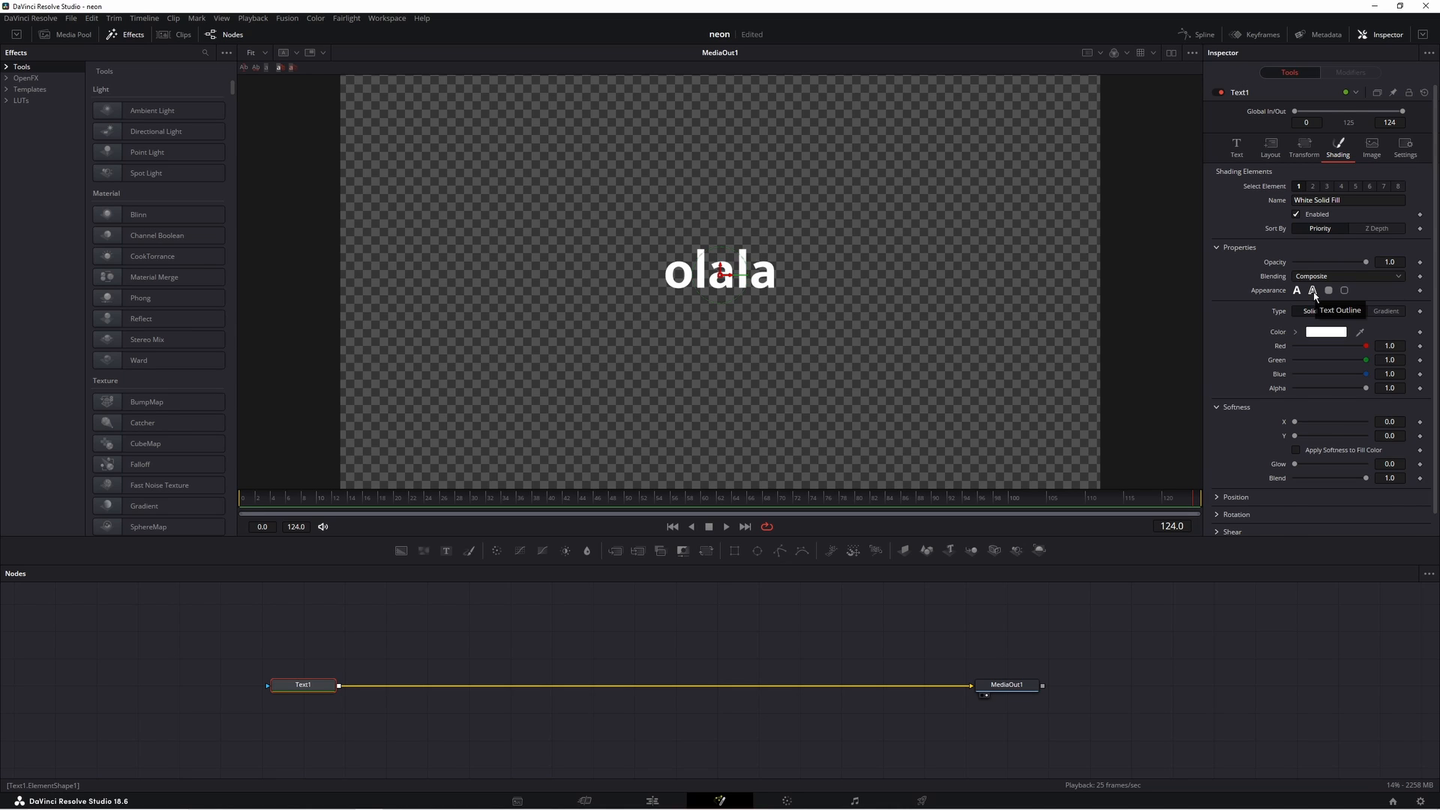
{"action": "left_click", "coordinate": [1313, 291]}
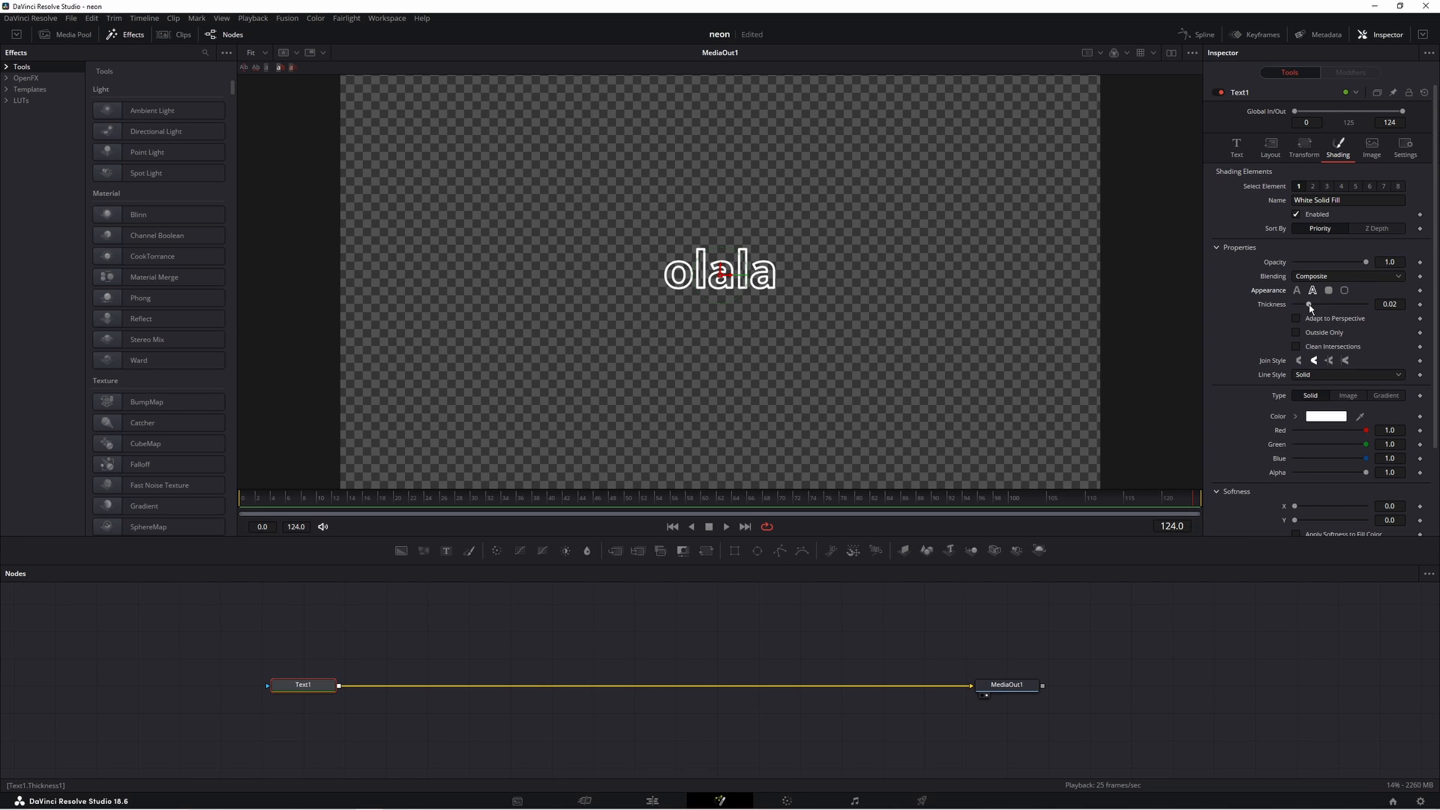
{"action": "left_click_drag", "start_coordinate": [1310, 306], "coordinate": [1301, 309]}
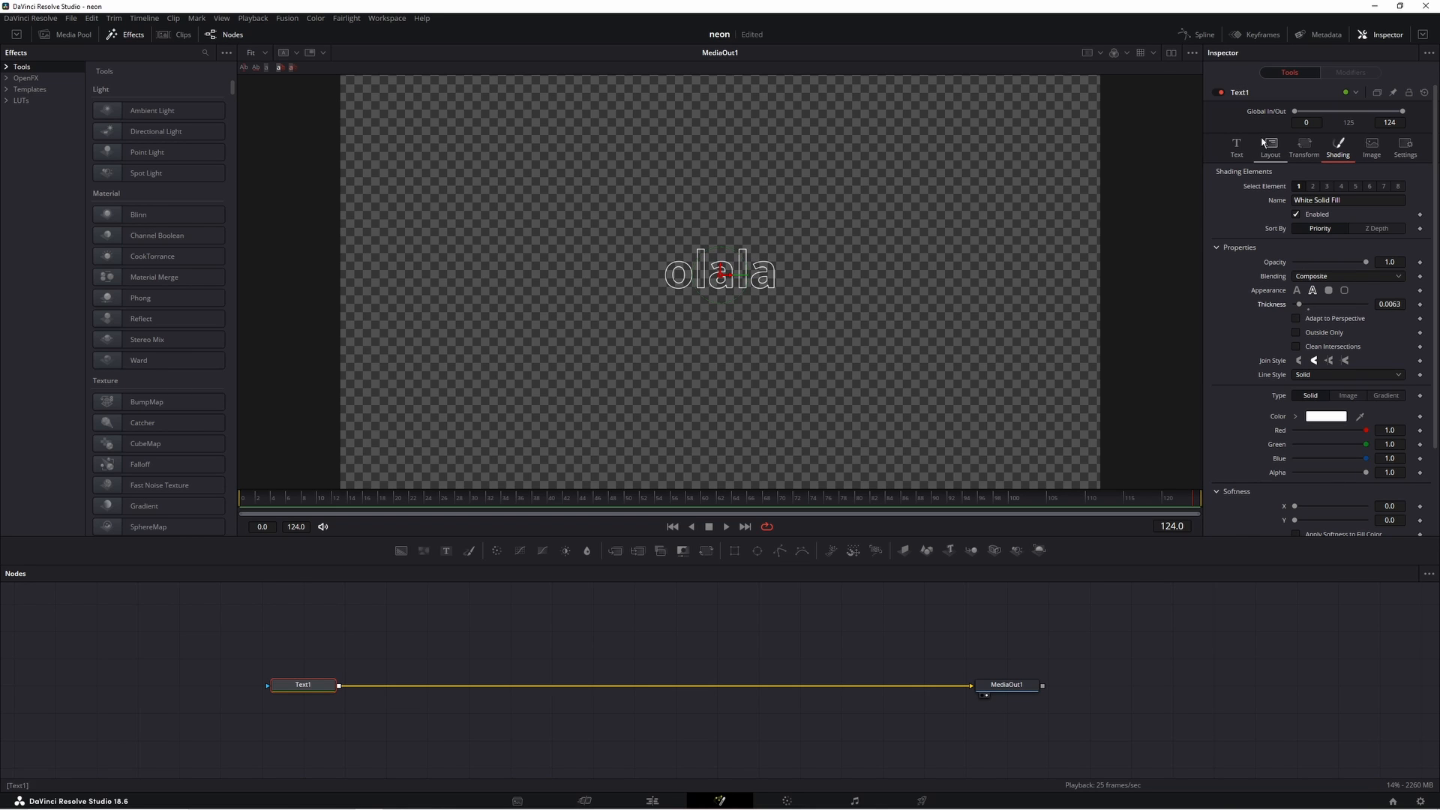
- Enlarge the outlined text to a size of about 0.277
{"action": "left_click", "coordinate": [1236, 147]}
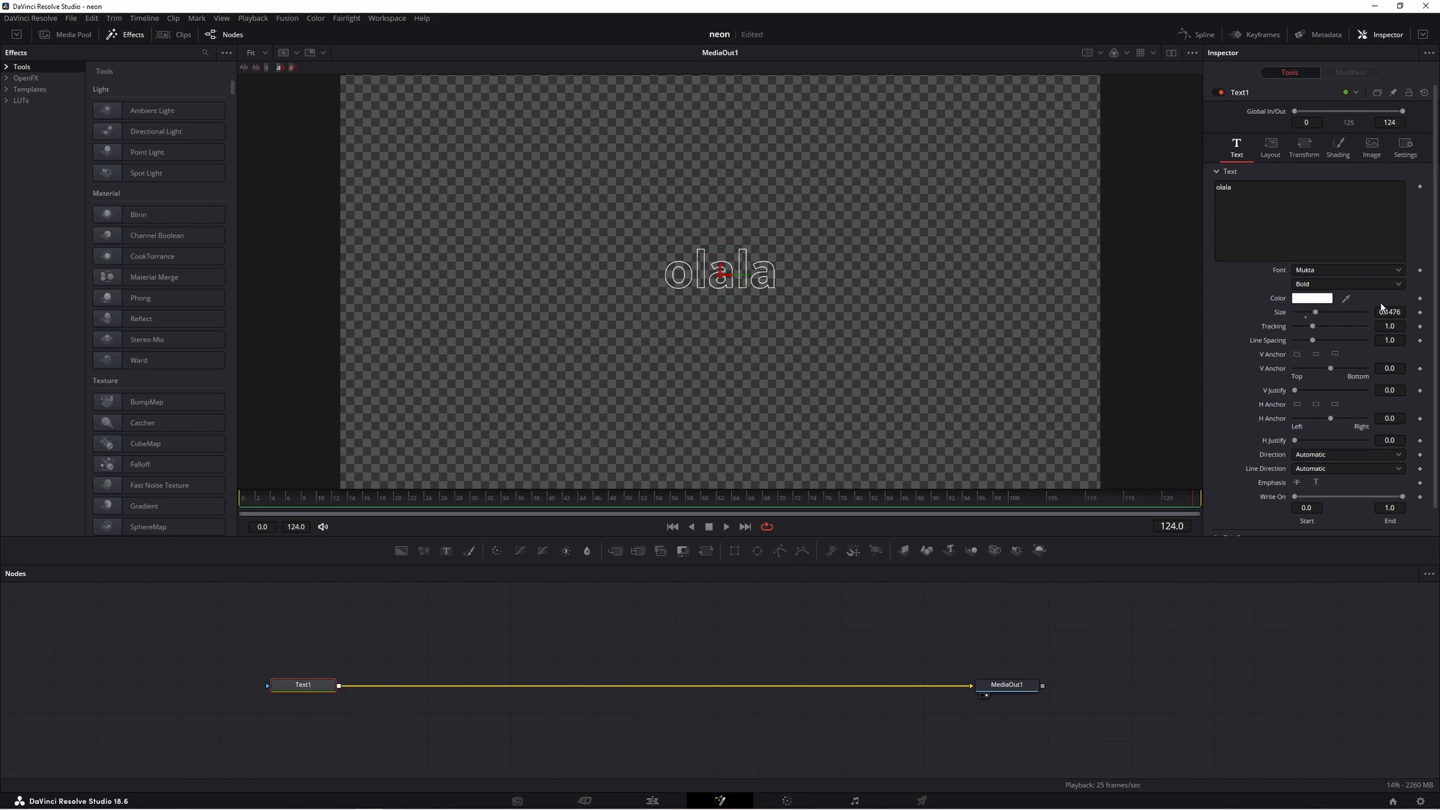
{"action": "left_click_drag", "start_coordinate": [1384, 311], "coordinate": [1237, 302]}
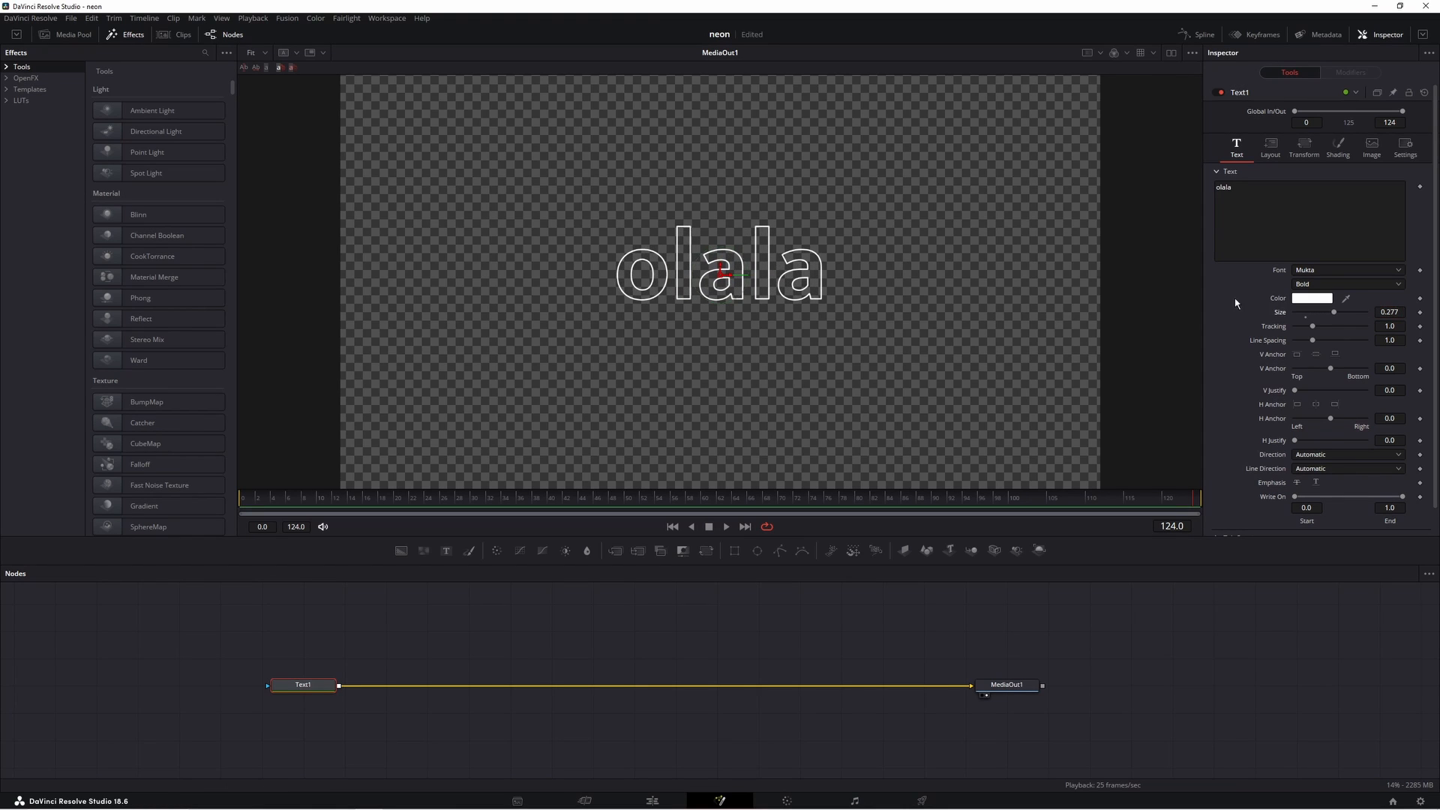
{"action": "left_click", "coordinate": [614, 650]}
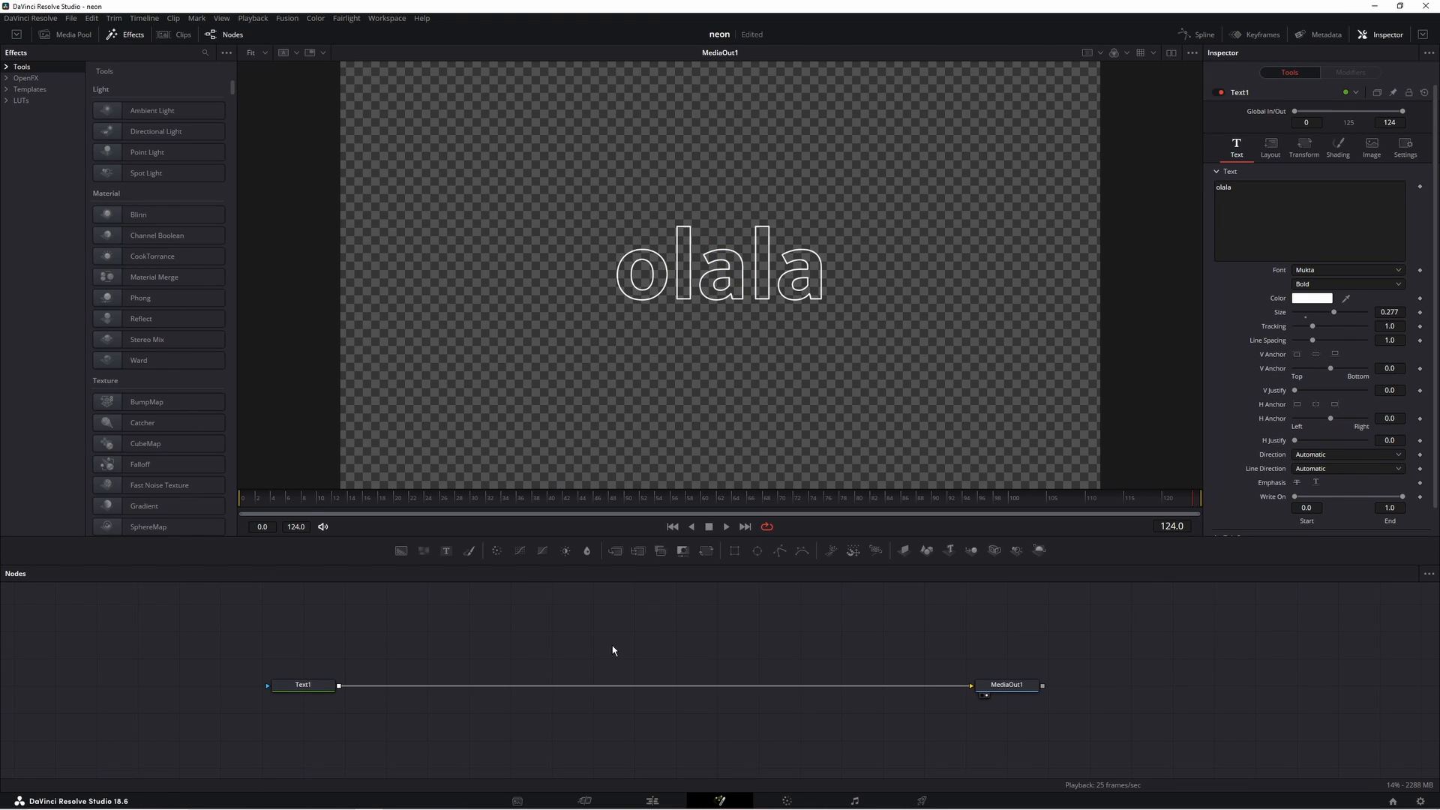
- Insert a Glow (Glo) node directly after Text1
{"action": "left_click", "coordinate": [304, 685]}
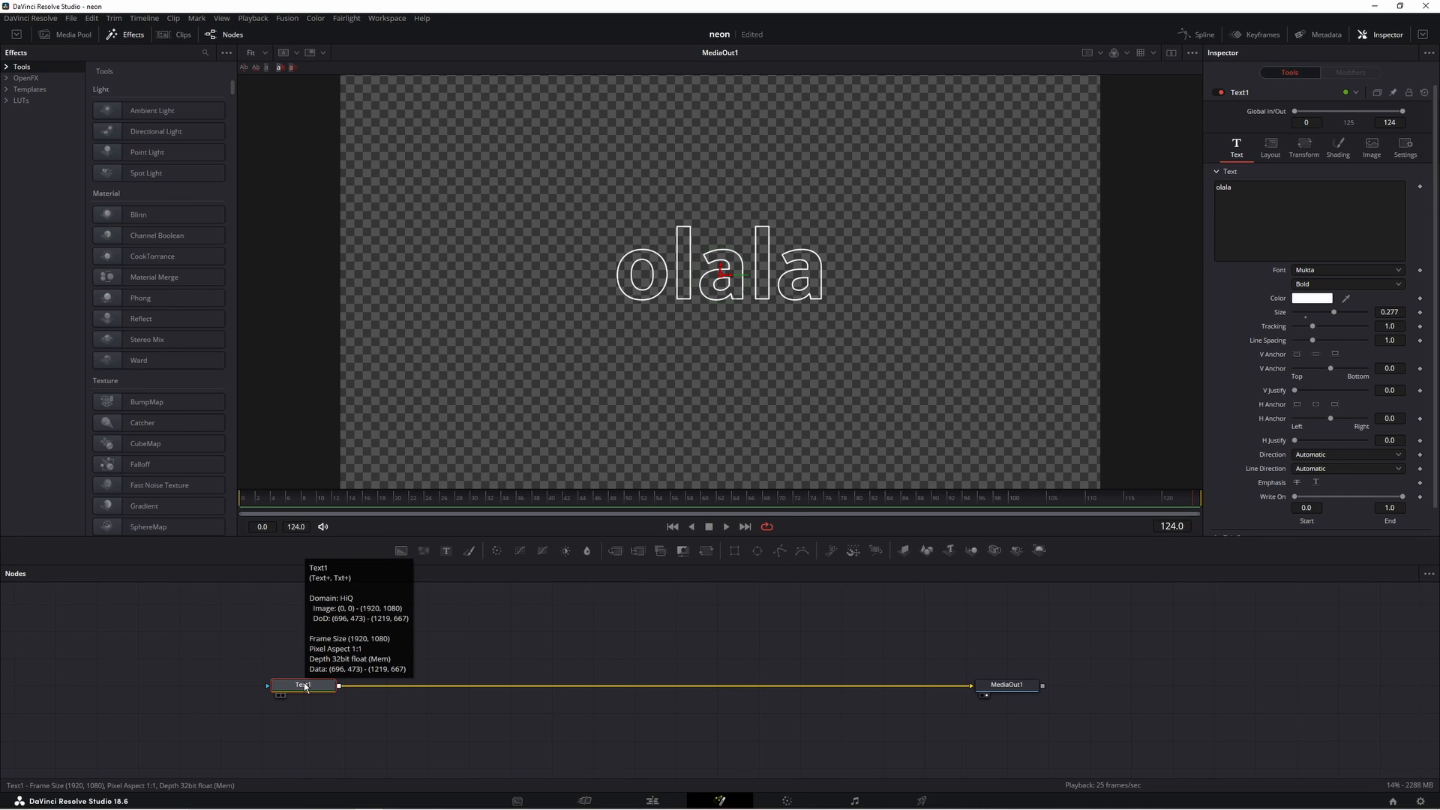
{"action": "key", "text": "shift+space"}
{"action": "type", "text": "g"}
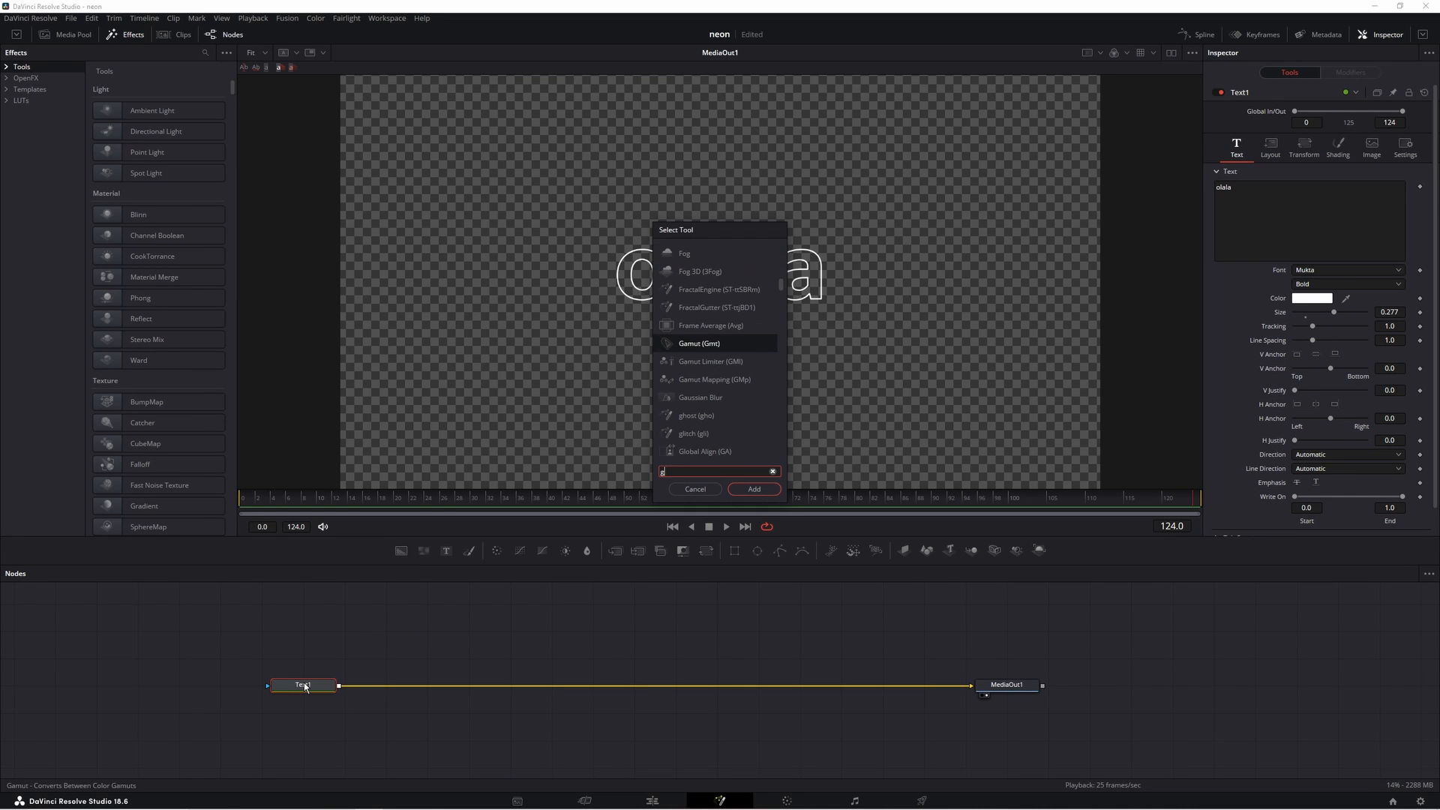
{"action": "type", "text": "low"}
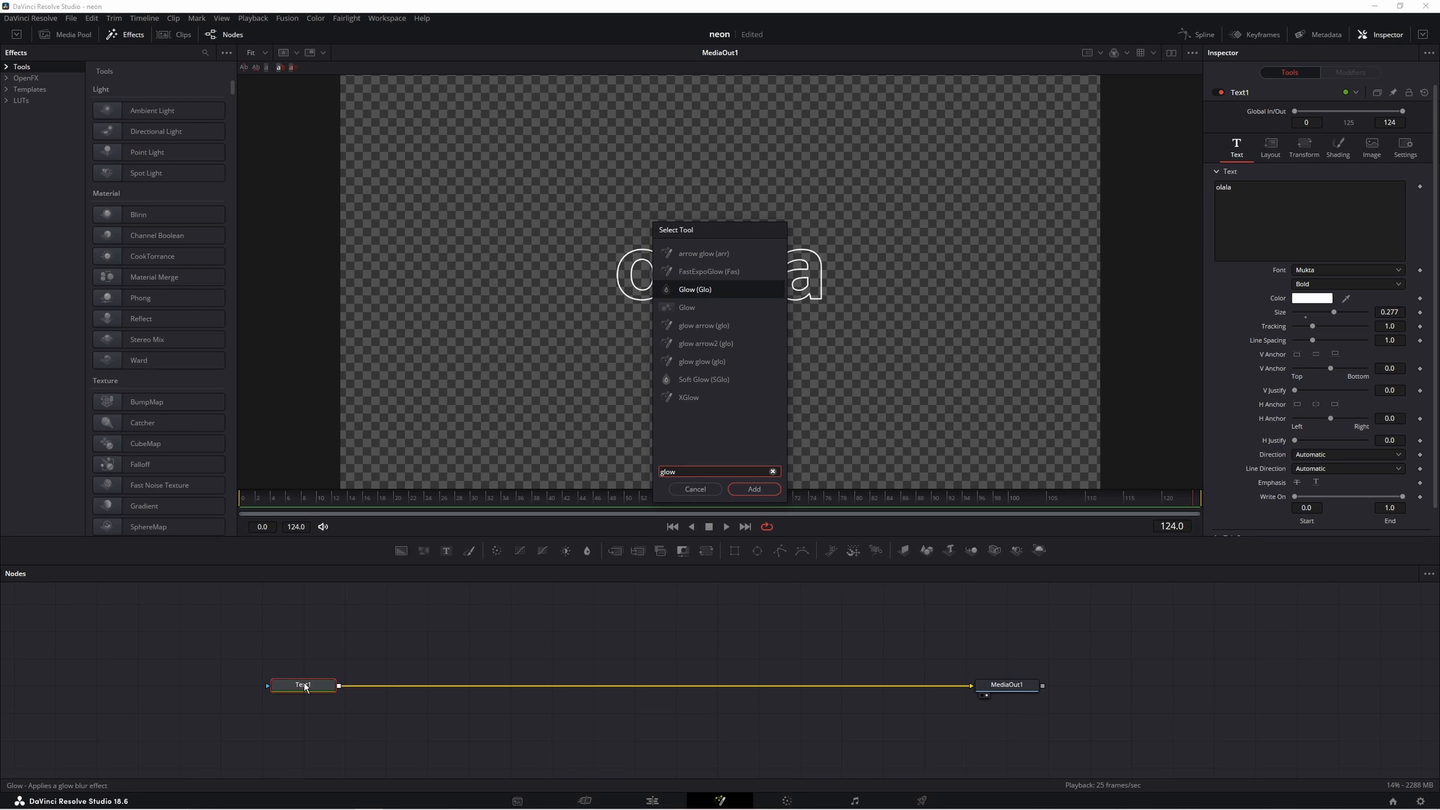
{"action": "left_click", "coordinate": [684, 292]}
{"action": "left_click", "coordinate": [755, 490]}
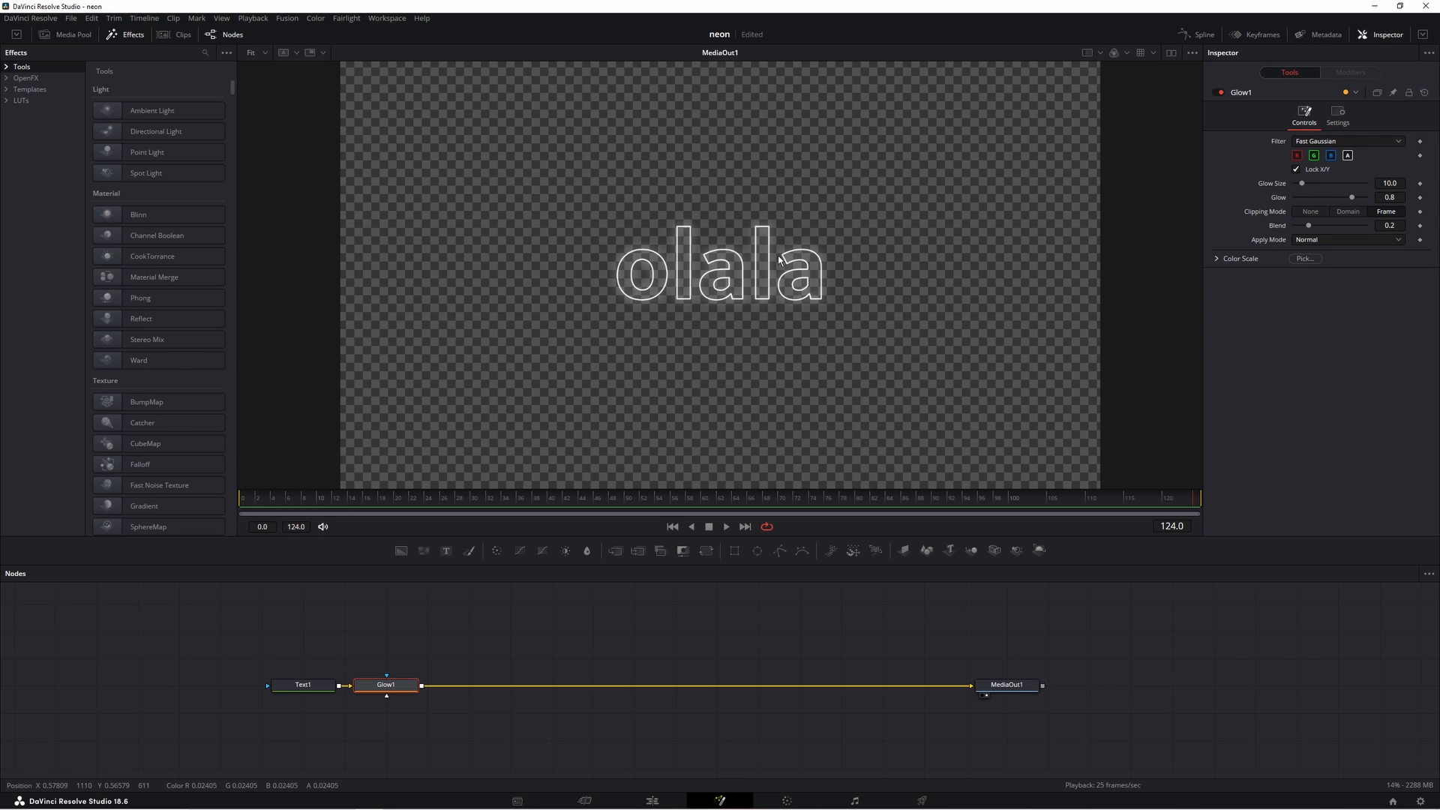
{"action": "left_click", "coordinate": [743, 651]}
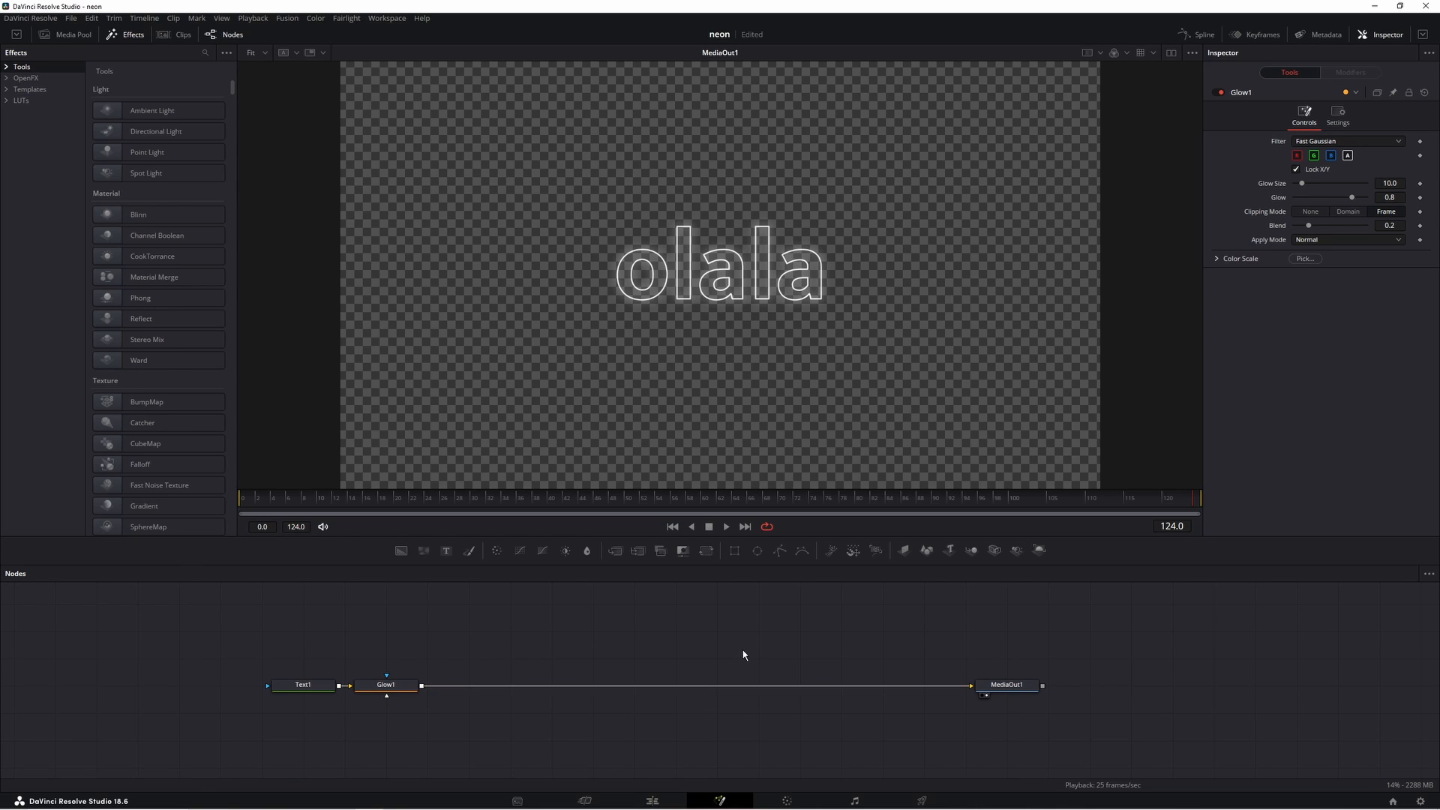
- Merge a Background node into the chain before MediaOut1 and swap the merge inputs so the text lies over the background
{"action": "left_click_drag", "start_coordinate": [1020, 688], "coordinate": [1227, 687]}
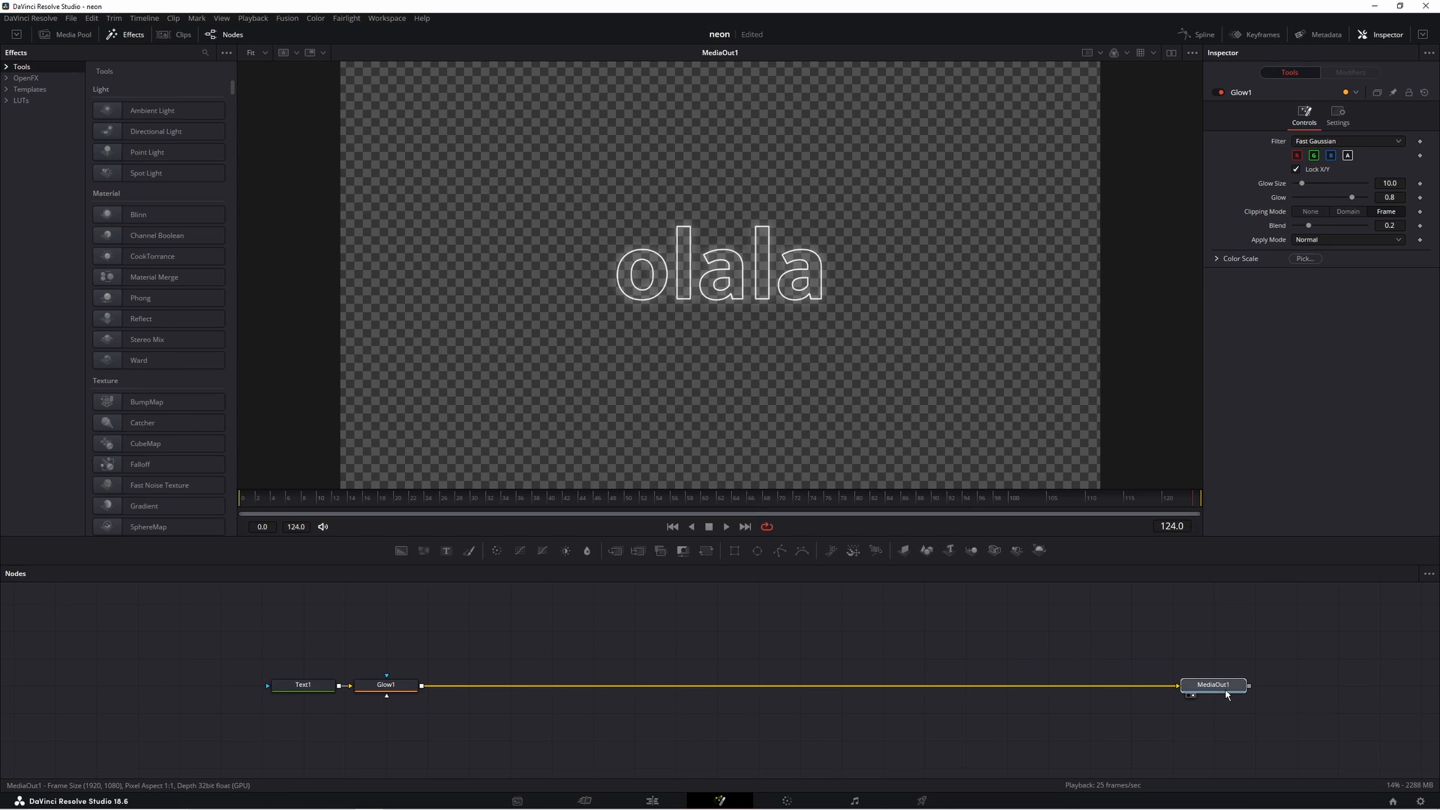
{"action": "left_click", "coordinate": [401, 553]}
{"action": "left_click_drag", "start_coordinate": [1125, 605], "coordinate": [422, 689]}
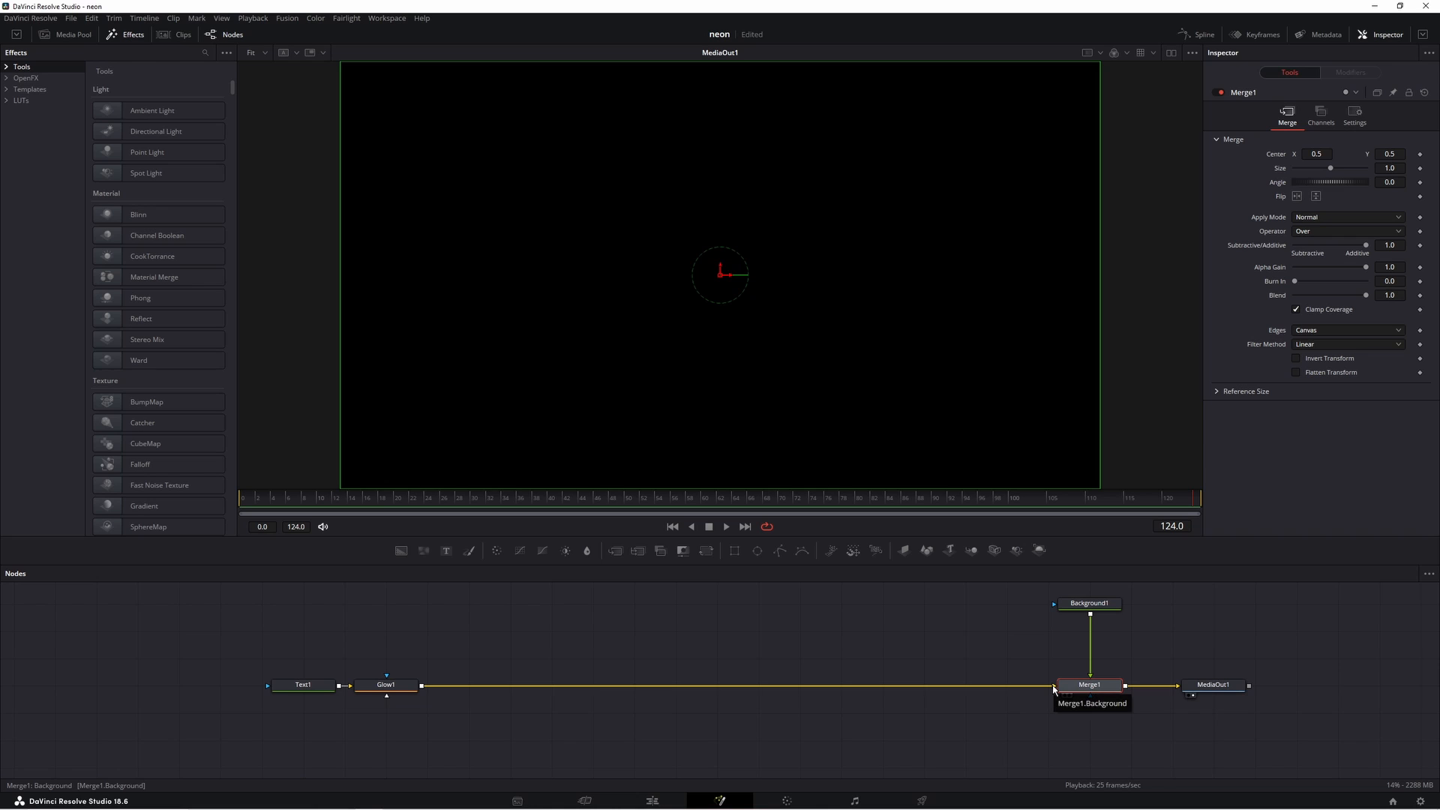
{"action": "mouse_move", "coordinate": [1054, 688]}
{"action": "left_mouse_down"}
{"action": "mouse_move", "coordinate": [965, 659]}
{"action": "mouse_move", "coordinate": [1074, 656]}
{"action": "mouse_move", "coordinate": [1080, 688]}
{"action": "left_mouse_up"}
{"action": "key", "text": "ctrl+t"}
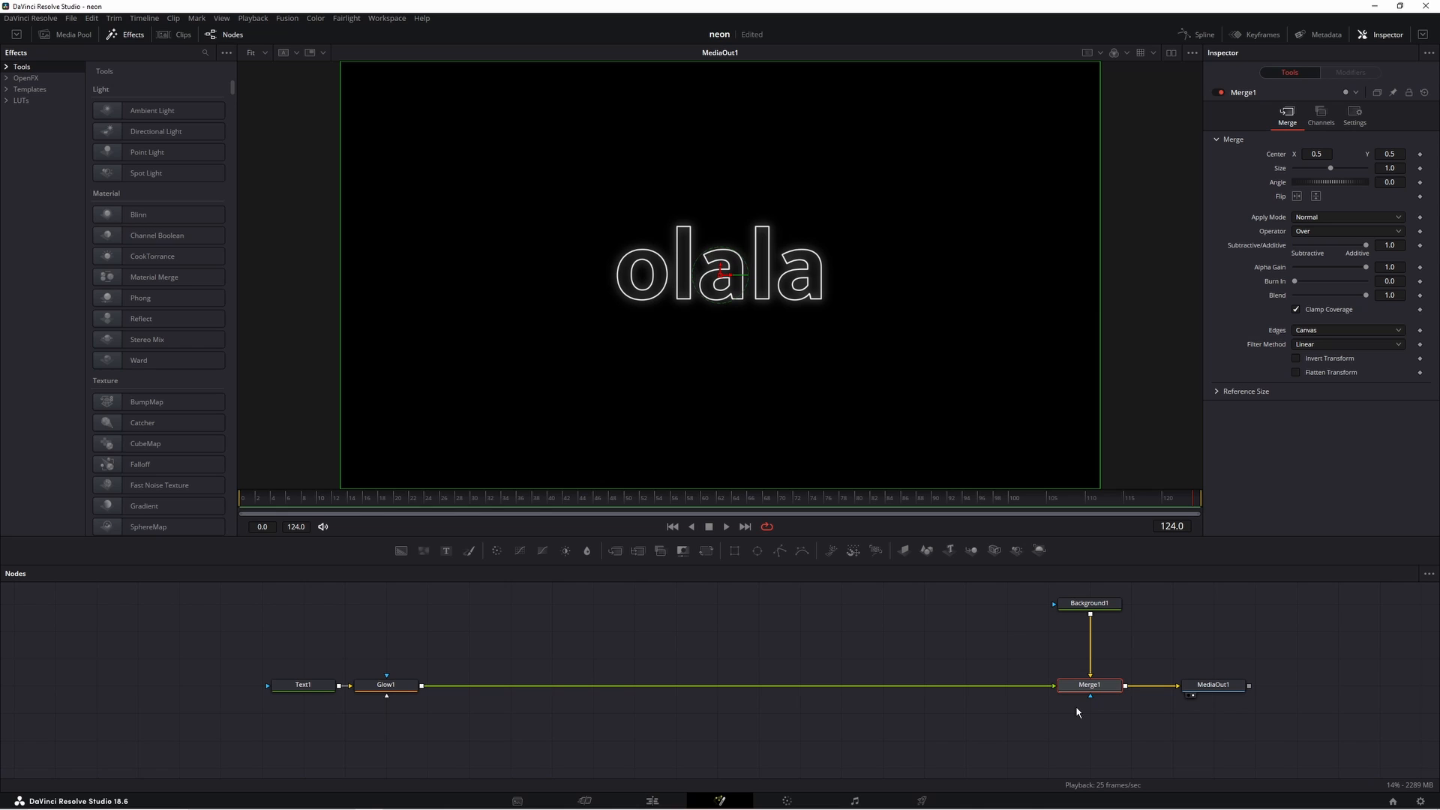
- Set the Glow1 node's glow size to 200
{"action": "left_click", "coordinate": [401, 684]}
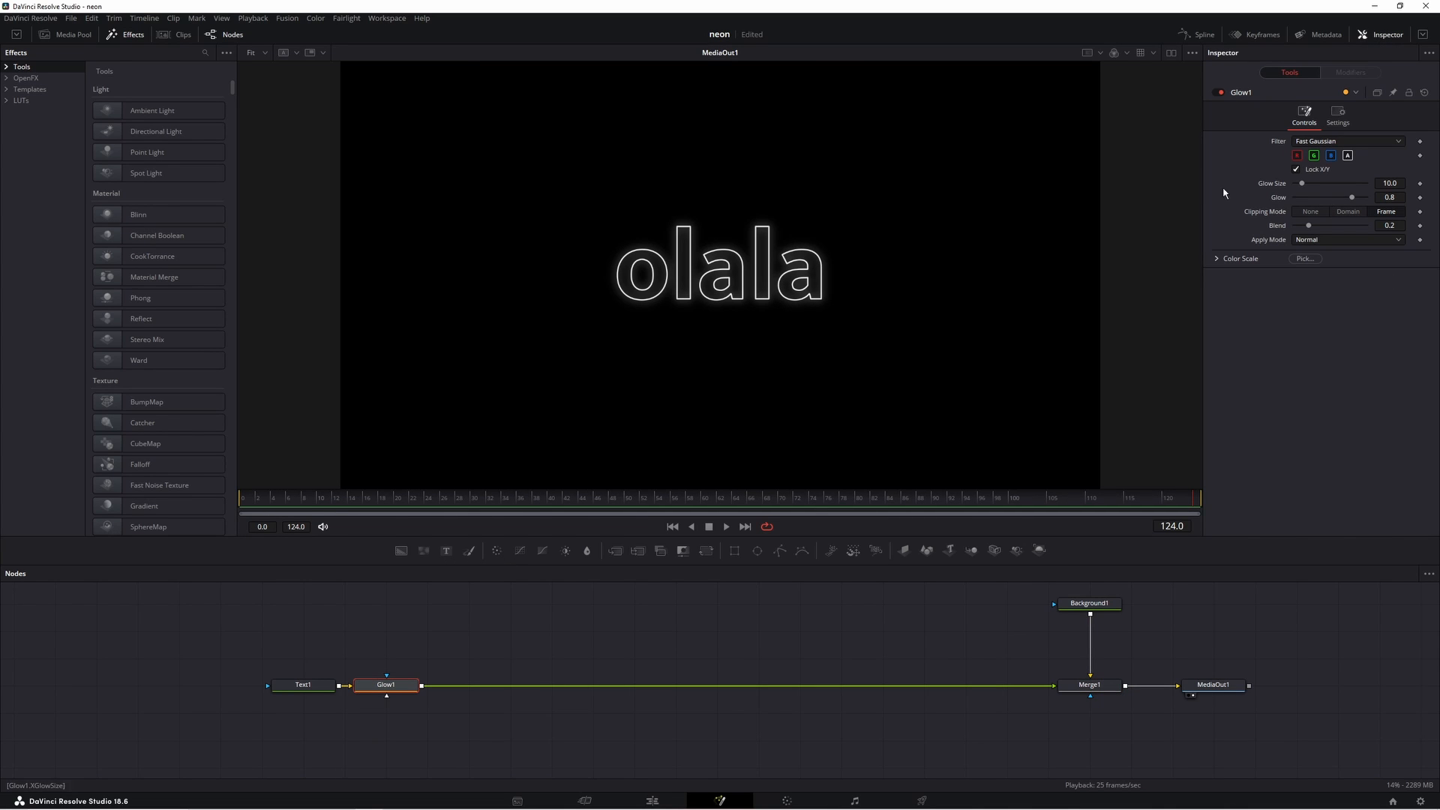
{"action": "left_click_drag", "start_coordinate": [1303, 183], "coordinate": [1394, 183]}
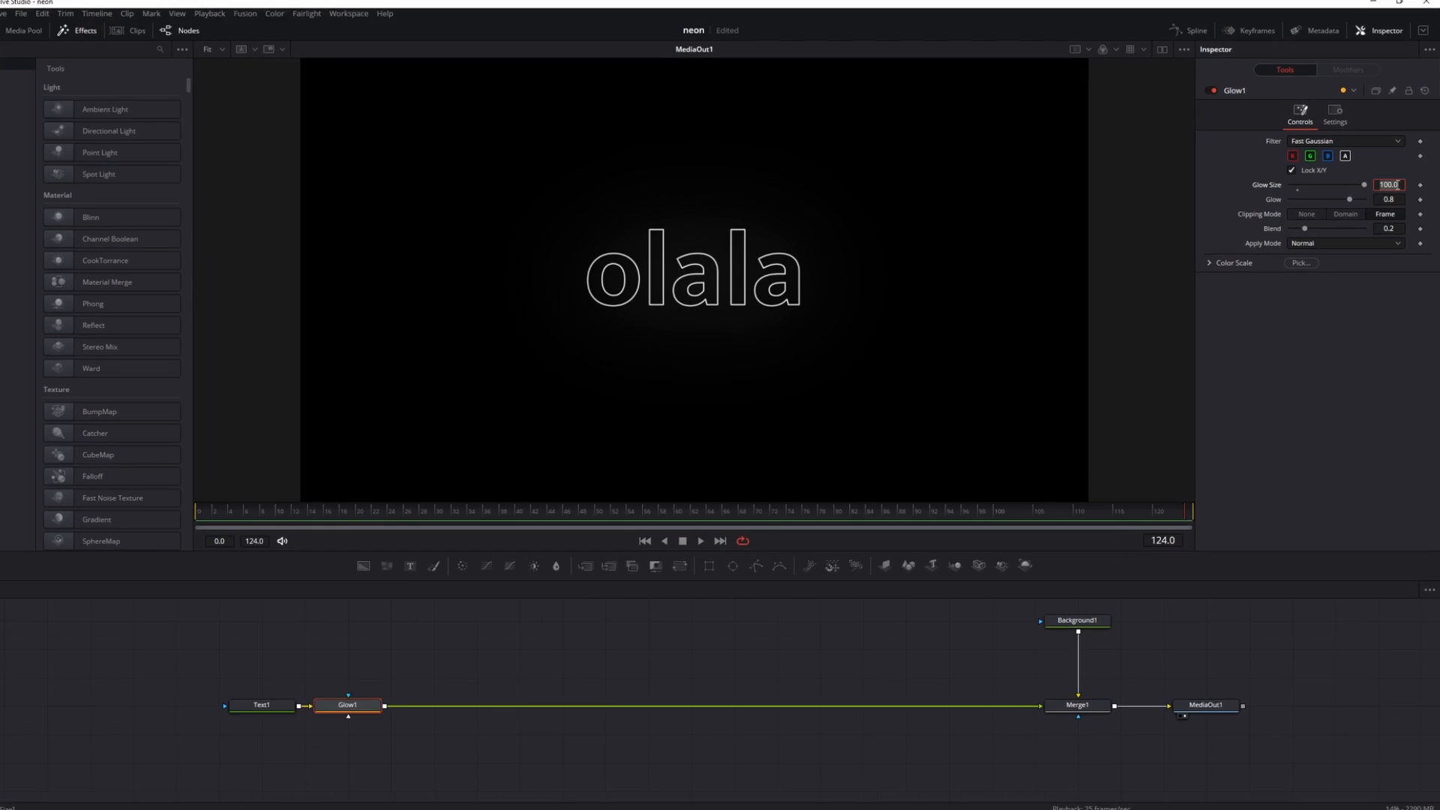
{"action": "type", "text": "200"}
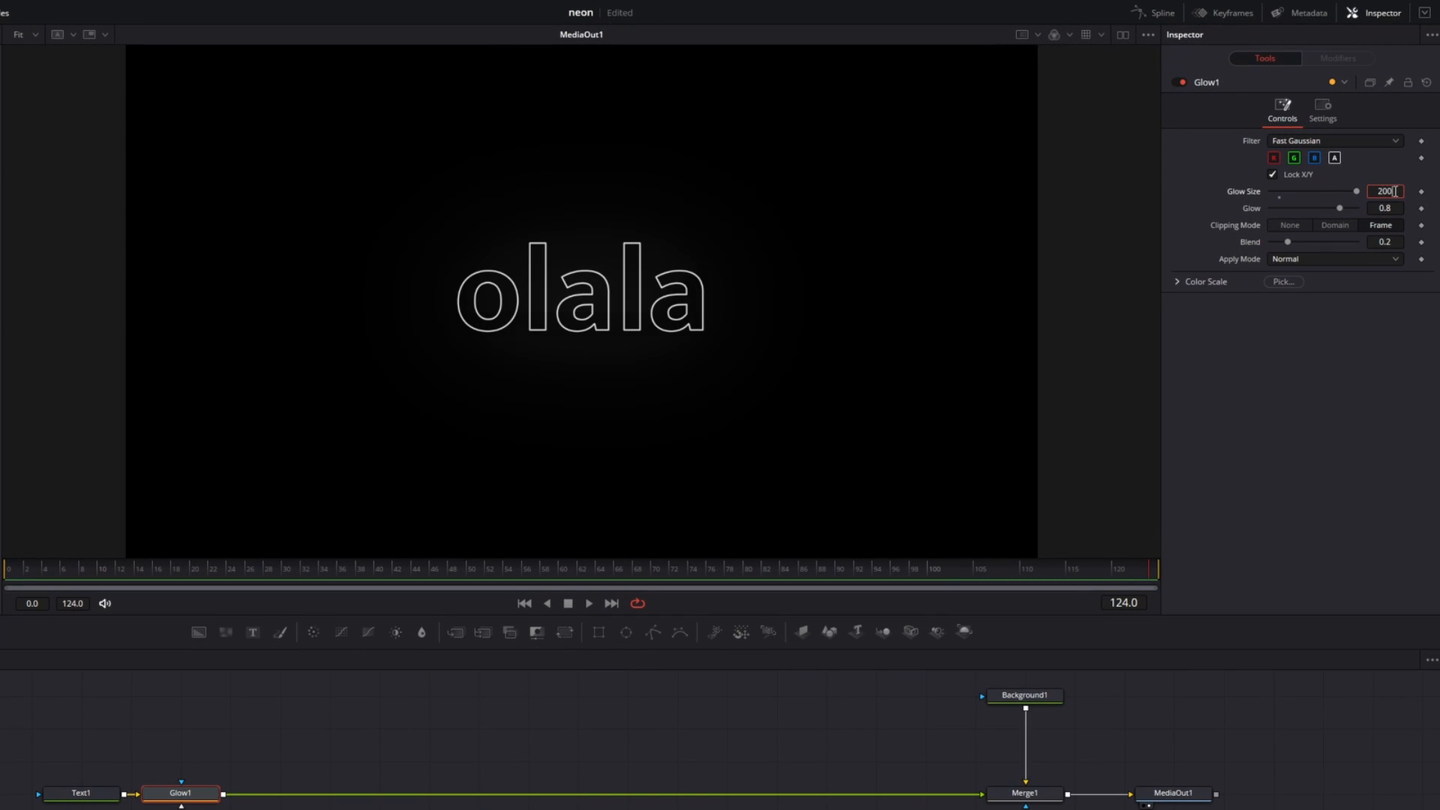
{"action": "key", "text": "Tab"}
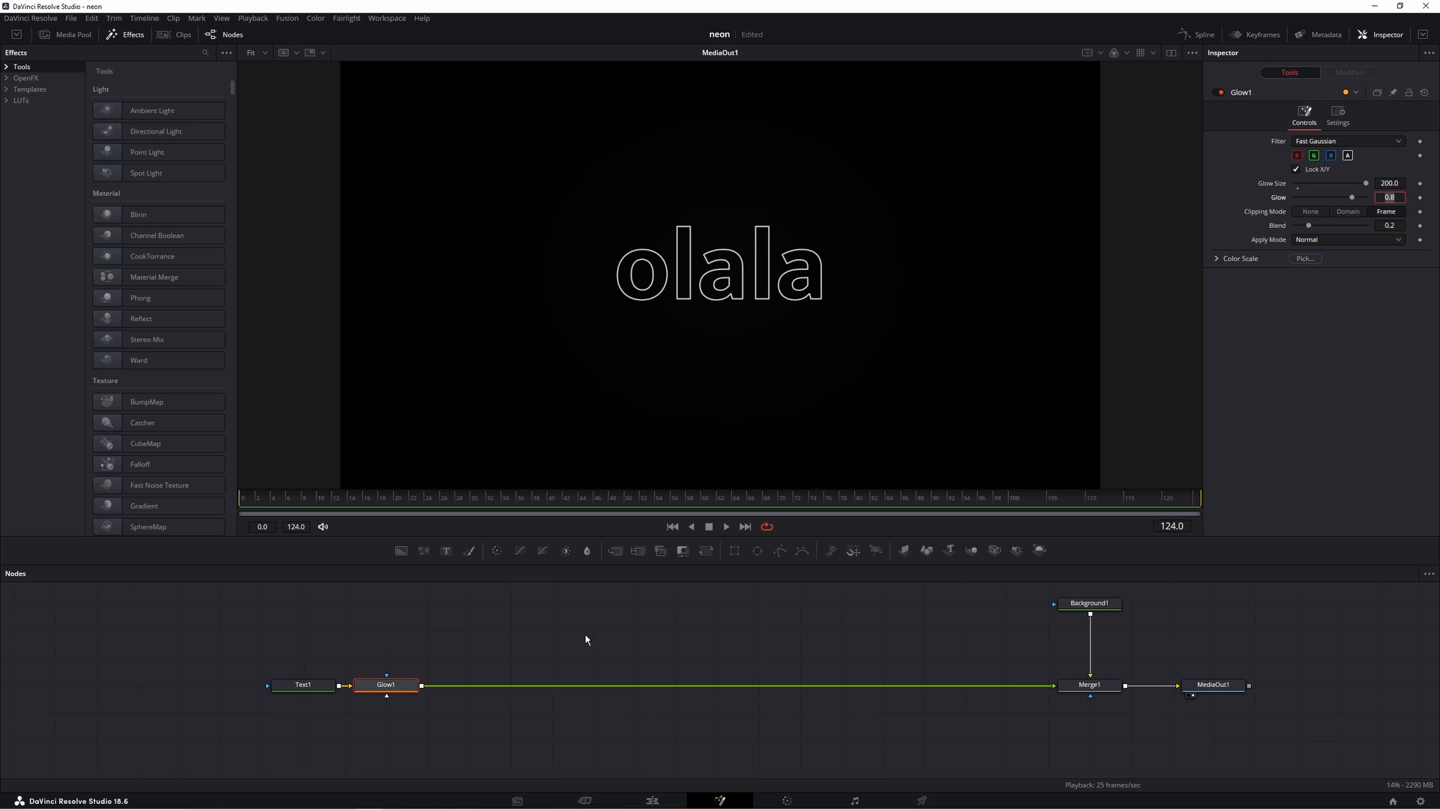
{"action": "left_click", "coordinate": [586, 635]}
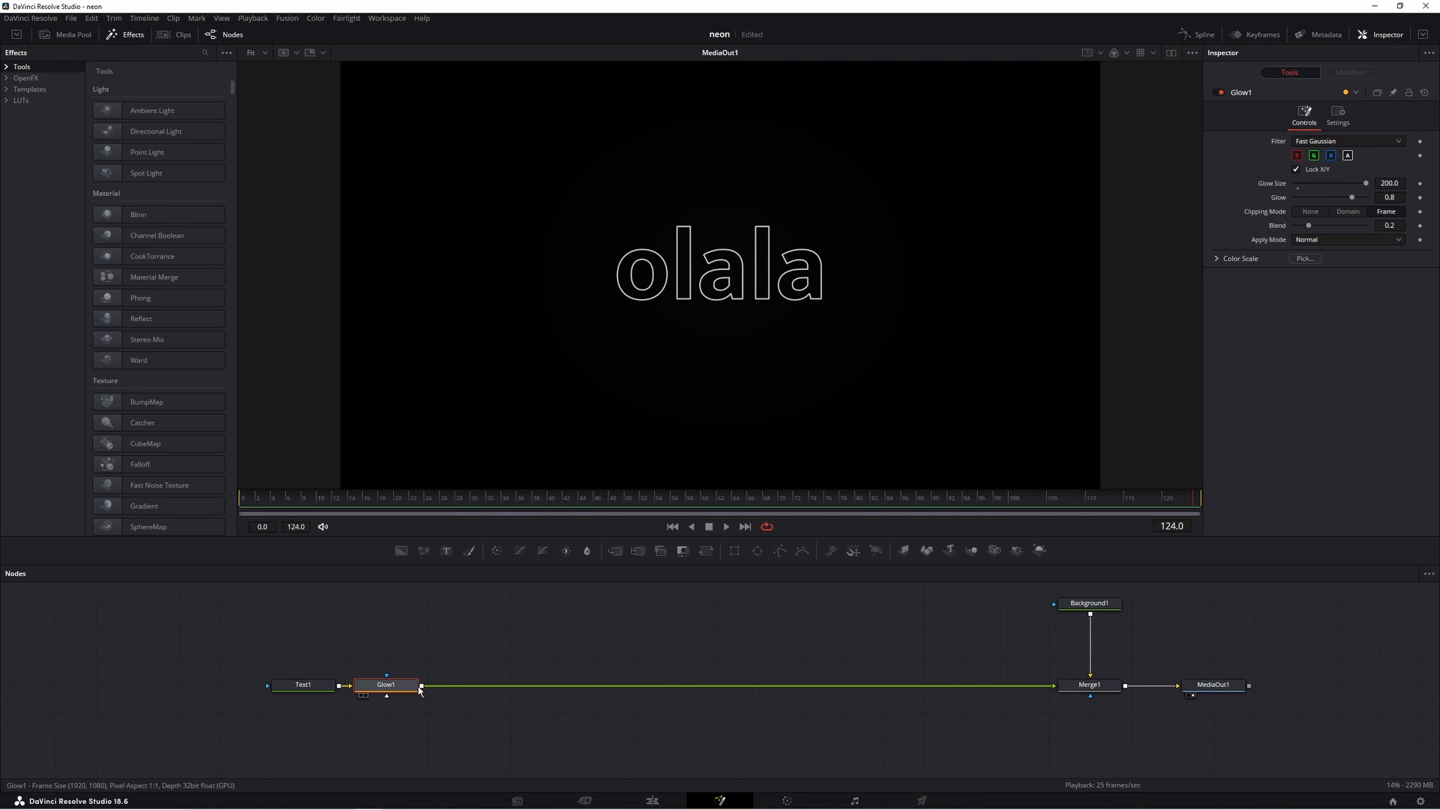
- Add a second Glow node after Glow1, with a blend of about 0.52 and a glow size of 100
{"action": "mouse_move", "coordinate": [403, 690]}
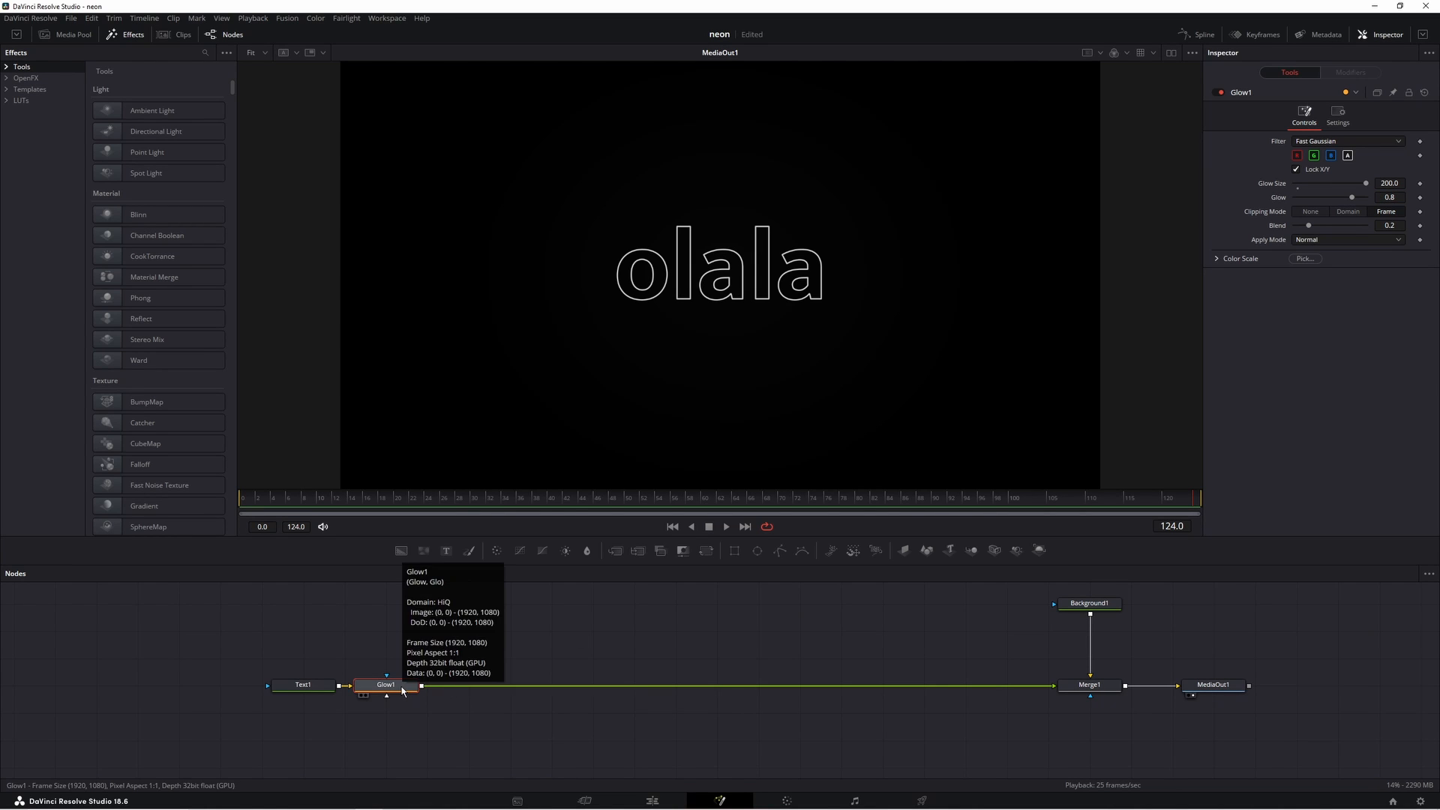
{"action": "key", "text": "shift+space"}
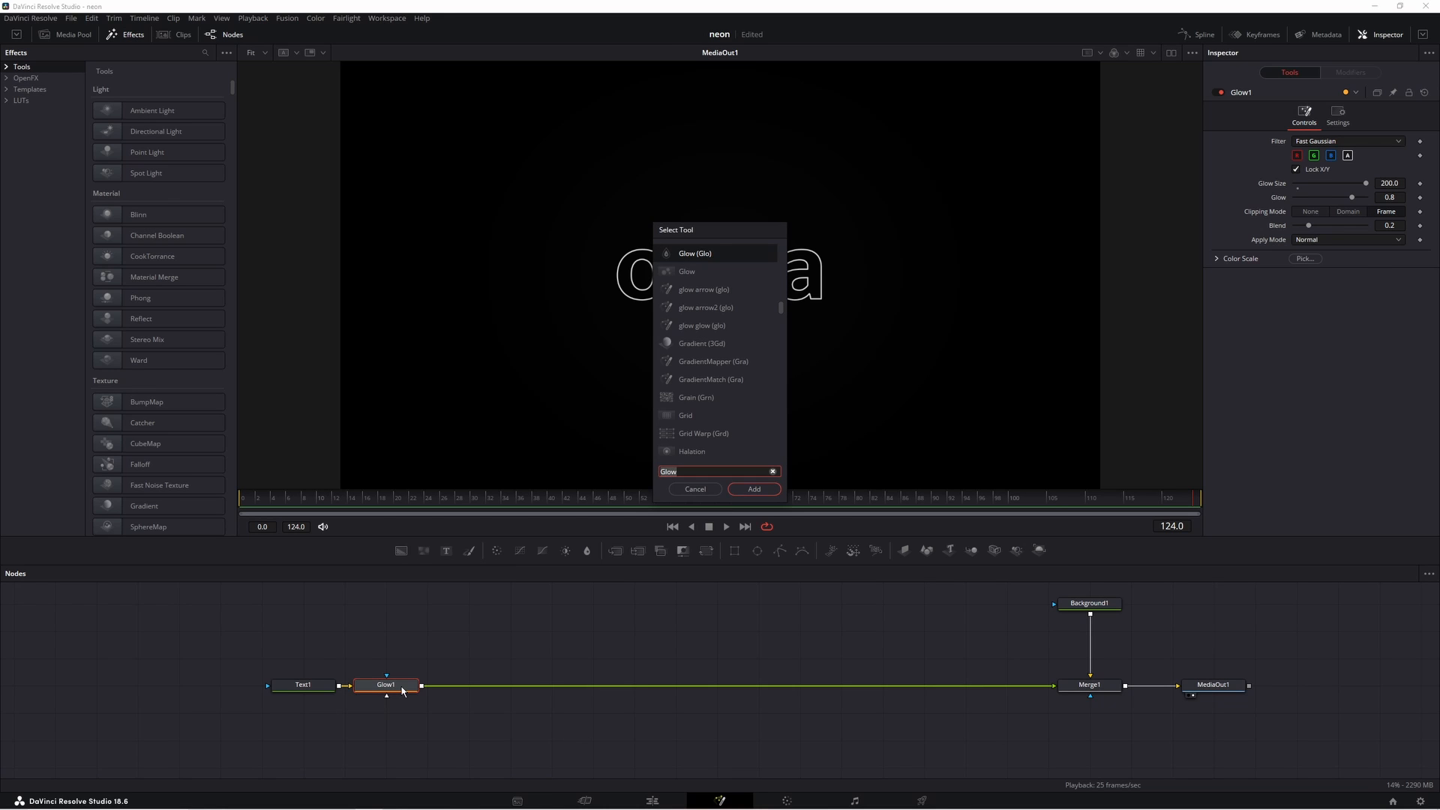
{"action": "left_click", "coordinate": [753, 490]}
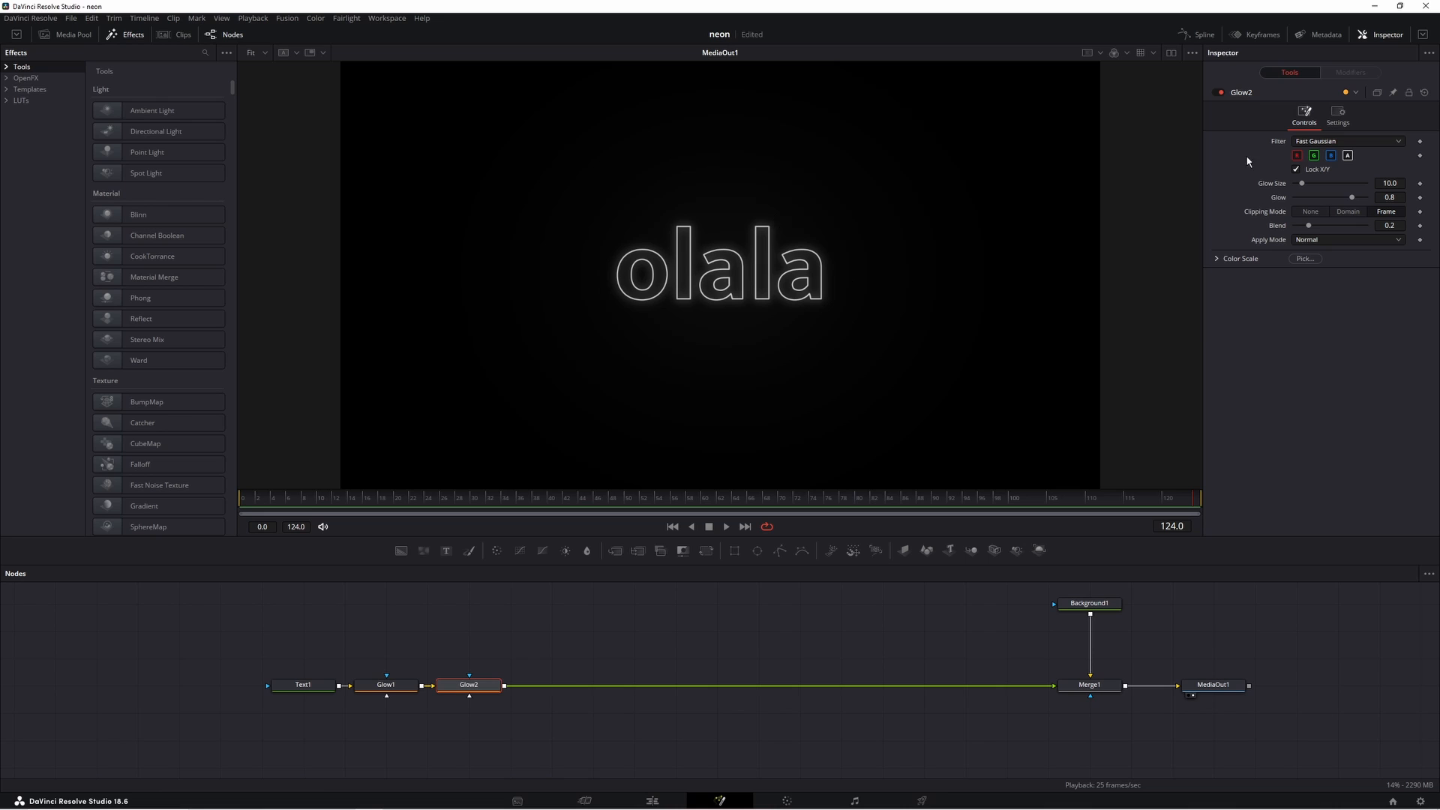
{"action": "left_click", "coordinate": [1220, 93]}
{"action": "left_click", "coordinate": [1219, 92]}
{"action": "left_click_drag", "start_coordinate": [1310, 226], "coordinate": [1336, 233]}
{"action": "left_click_drag", "start_coordinate": [1305, 187], "coordinate": [1369, 185]}
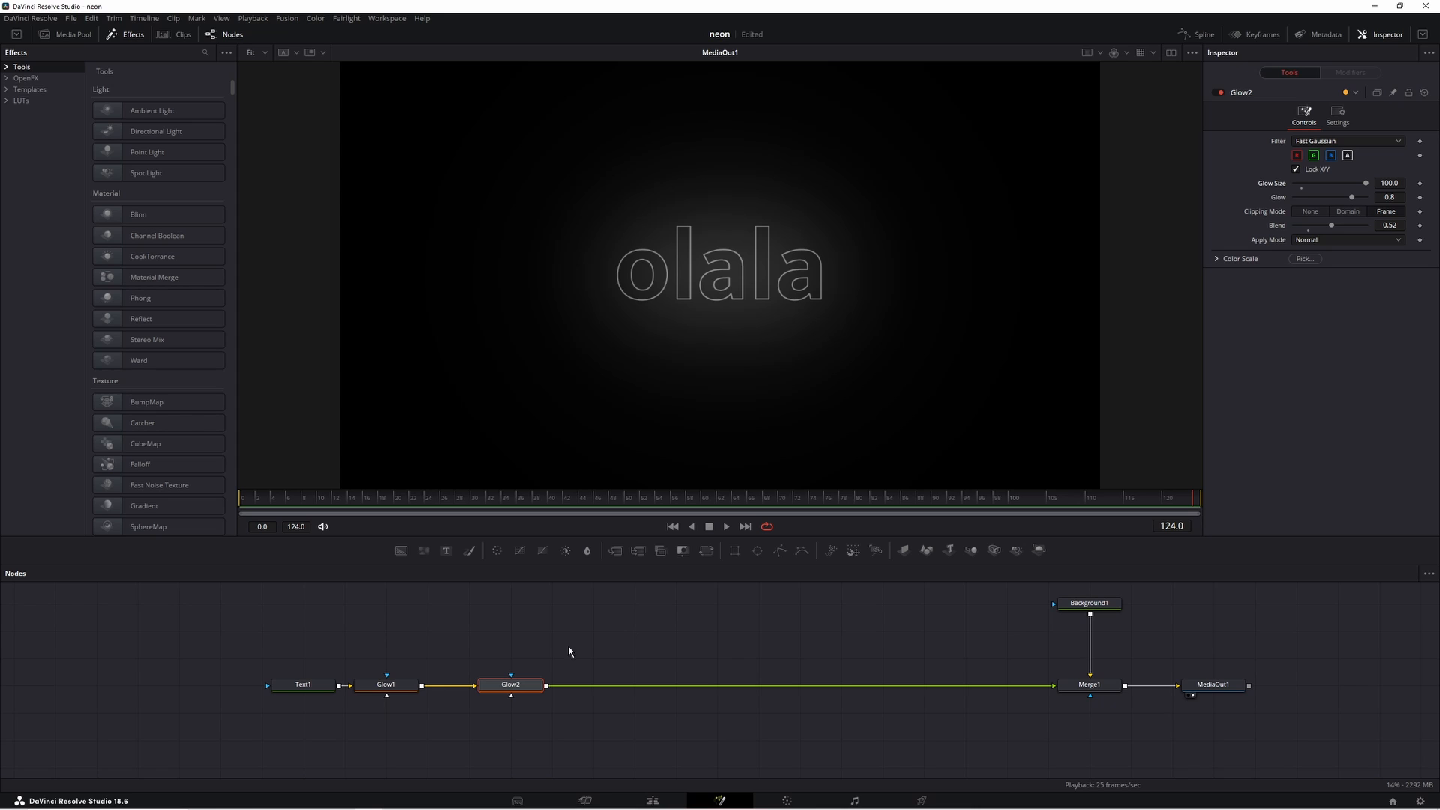
- Delete both Glow nodes from the chain between Text1 and Merge1
{"action": "left_click", "coordinate": [501, 713]}
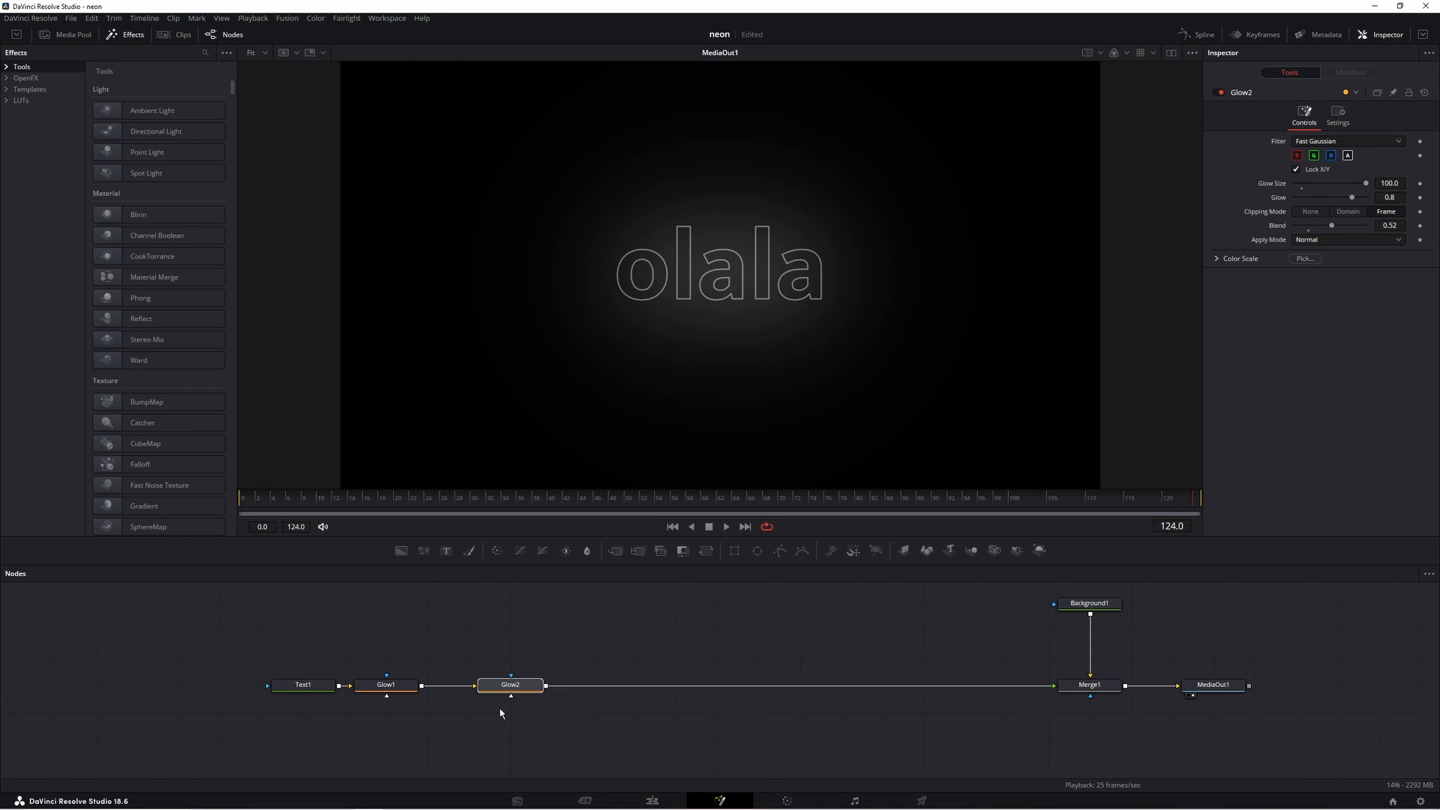
{"action": "key", "text": "Delete"}
{"action": "key", "text": "Delete"}
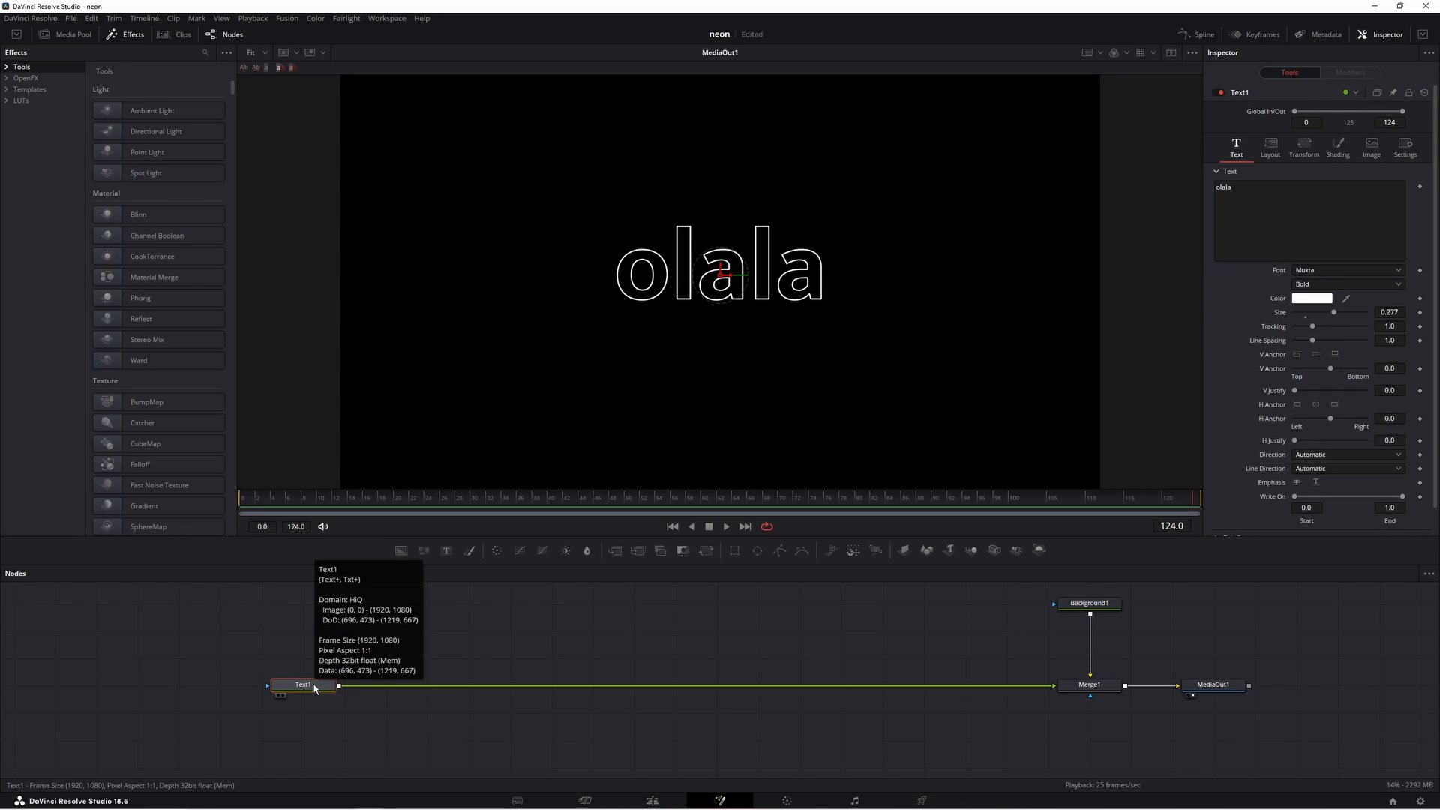
- Disconnect the Background1 node from Merge1
{"action": "left_click", "coordinate": [844, 656]}
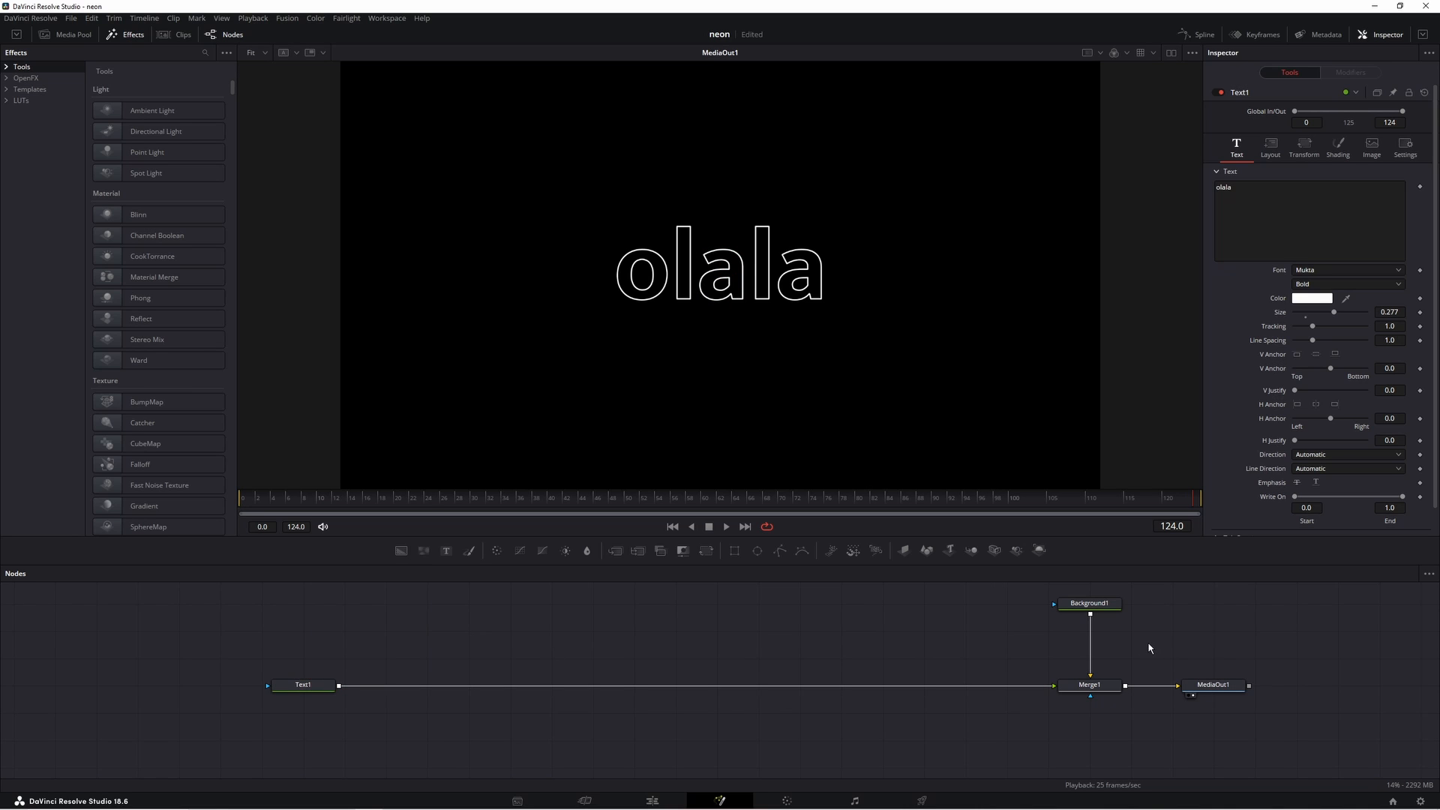
{"action": "left_click_drag", "start_coordinate": [1153, 645], "coordinate": [1103, 707]}
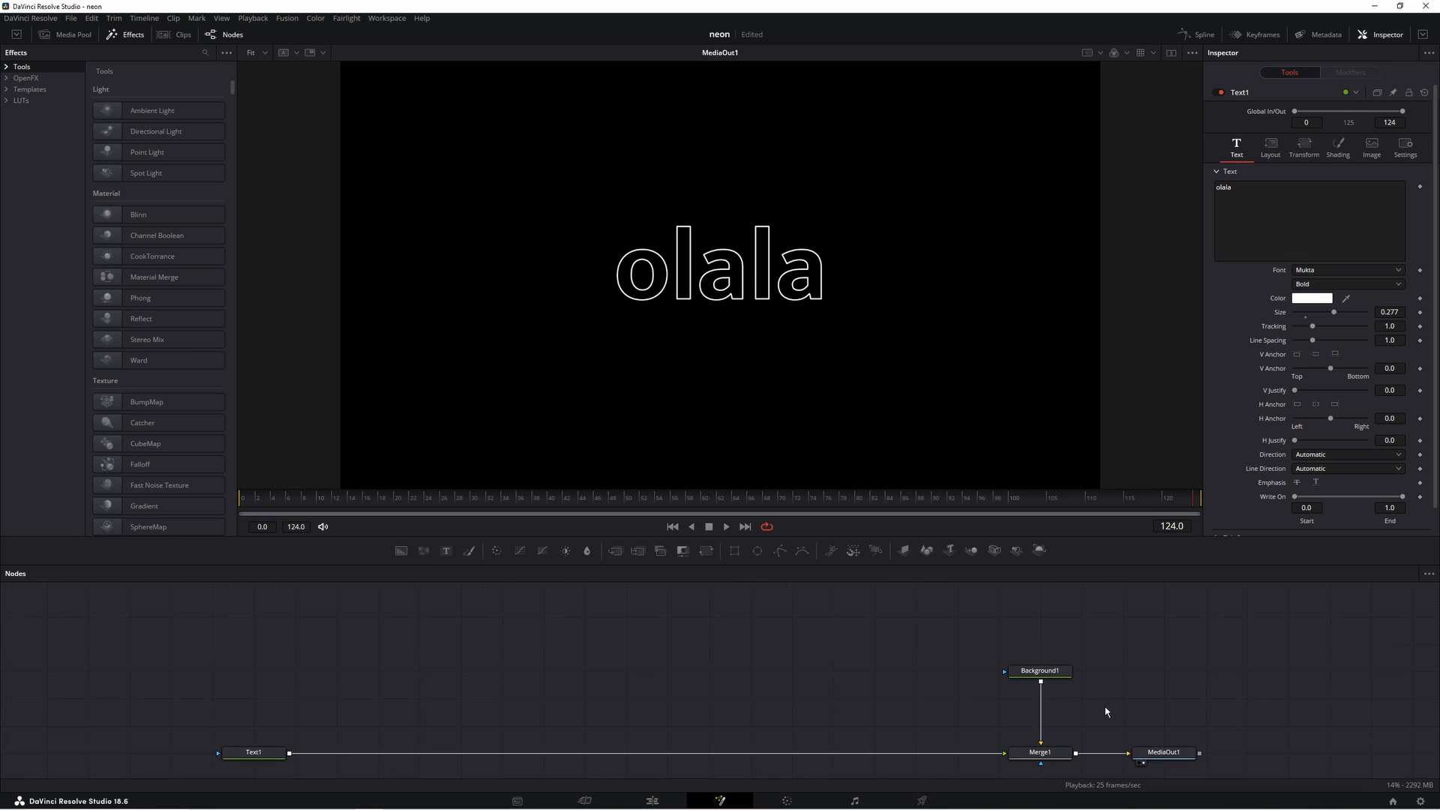
{"action": "left_click", "coordinate": [1042, 714]}
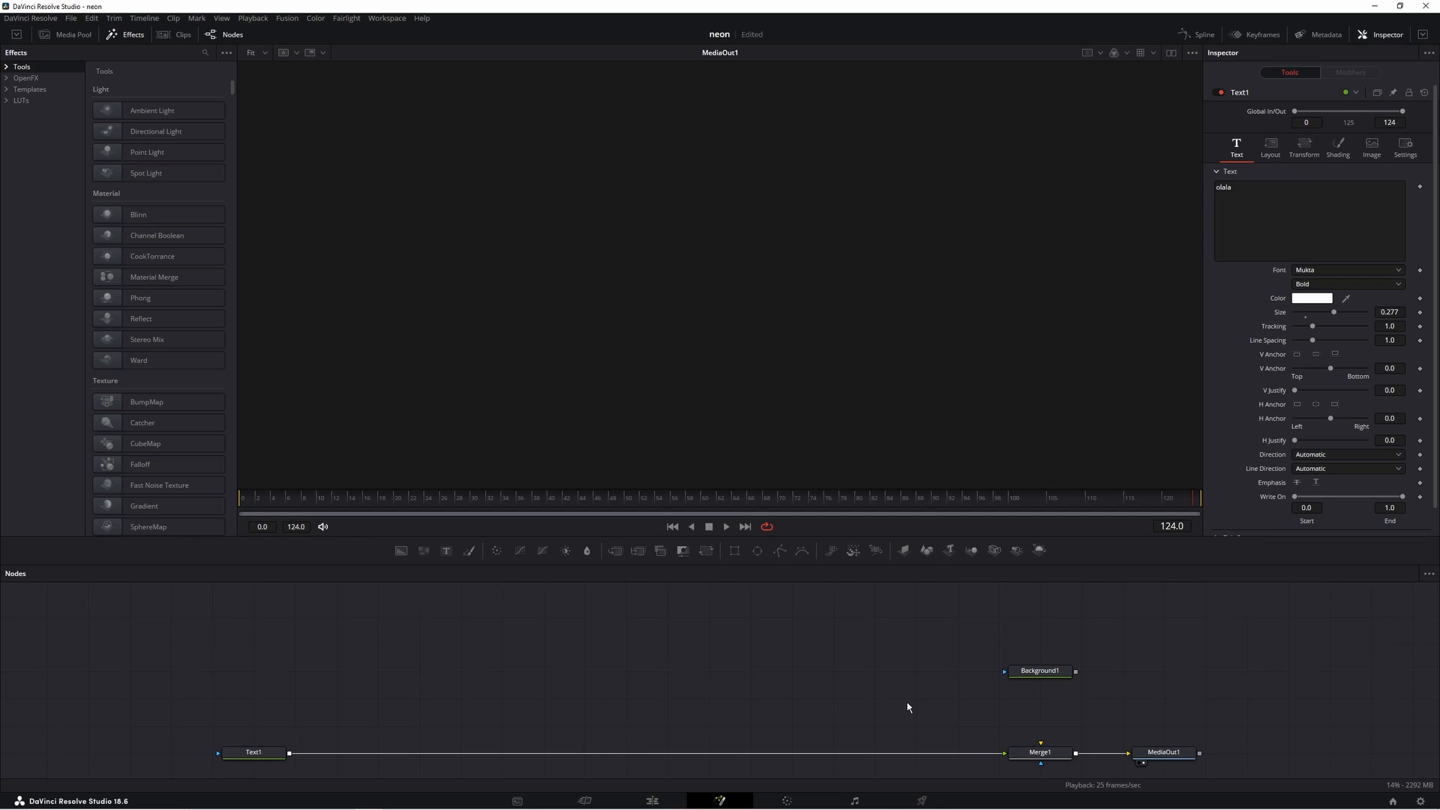
- Add the brick wallpaper image from the media pool to the node graph as Merge1's background input
{"action": "left_click", "coordinate": [68, 36]}
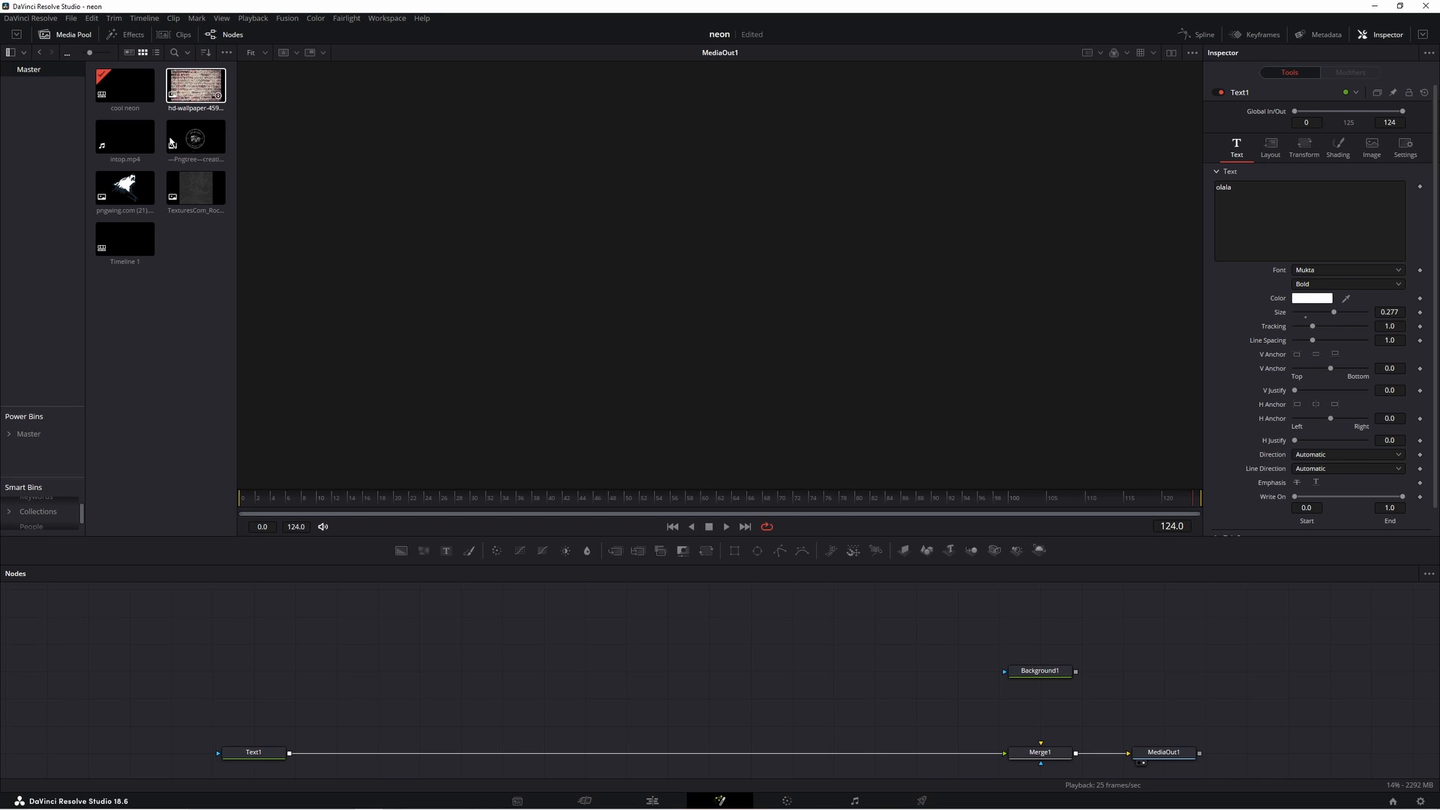
{"action": "right_click", "coordinate": [159, 316]}
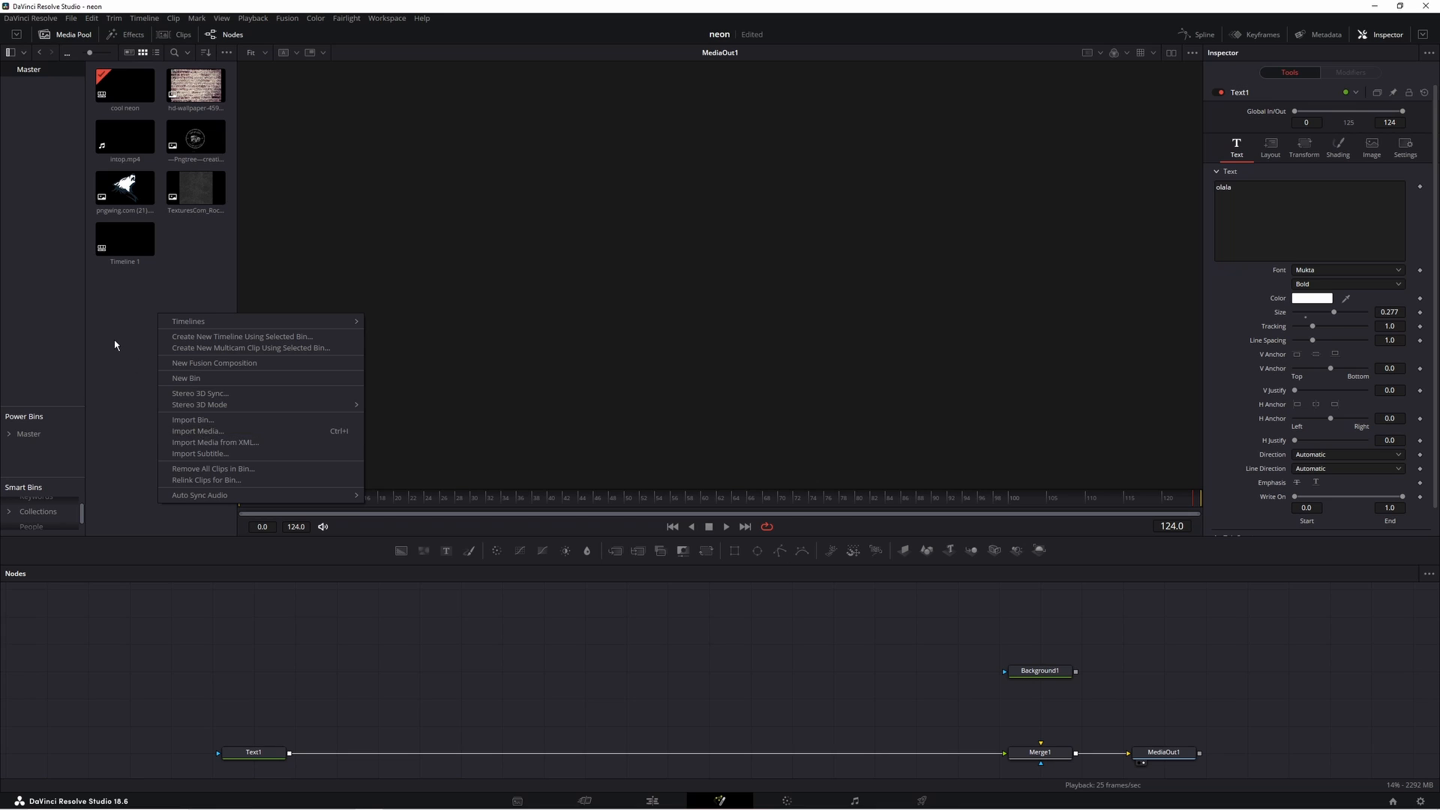
{"action": "left_click", "coordinate": [153, 309]}
{"action": "left_click_drag", "start_coordinate": [195, 84], "coordinate": [1043, 748]}
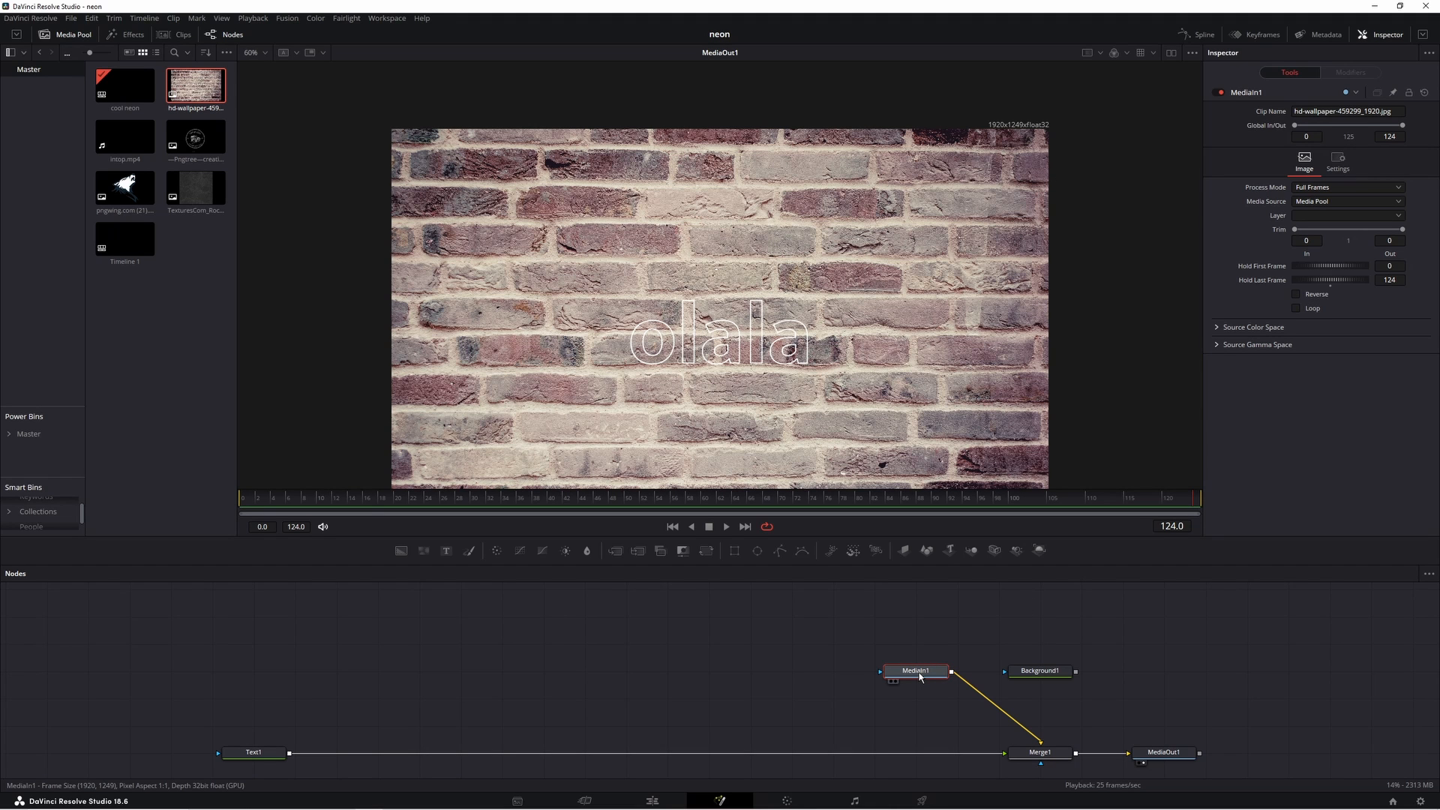
- Insert a Resize node between MediaIn1 and Merge1, and move Background1 aside in the node graph
{"action": "key", "text": "shift+space"}
{"action": "type", "text": "Glow"}
{"action": "key", "text": "BackSpace"}
{"action": "key", "text": "BackSpace"}
{"action": "key", "text": "BackSpace"}
{"action": "key", "text": "BackSpace"}
{"action": "type", "text": "res"}
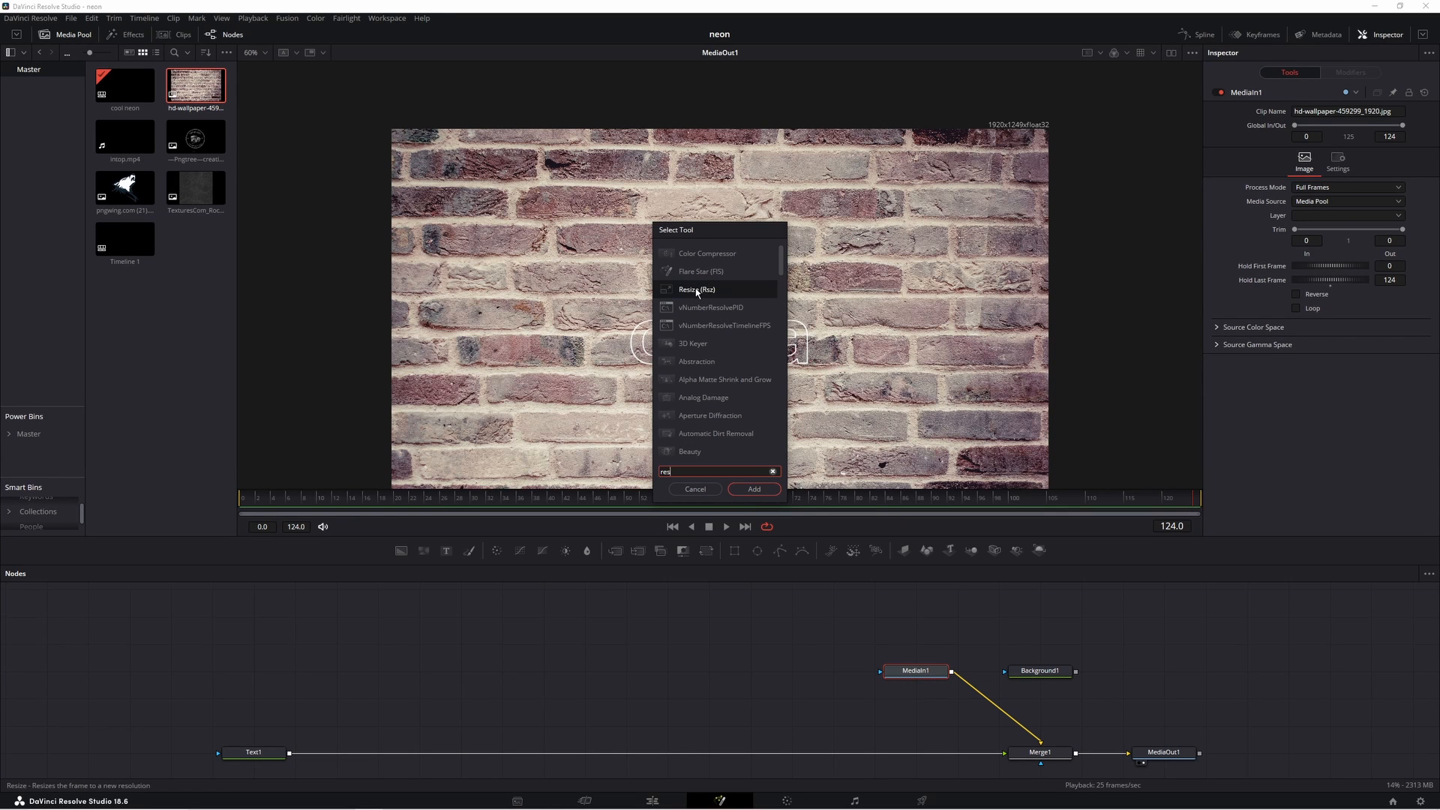
{"action": "double_click", "coordinate": [702, 291]}
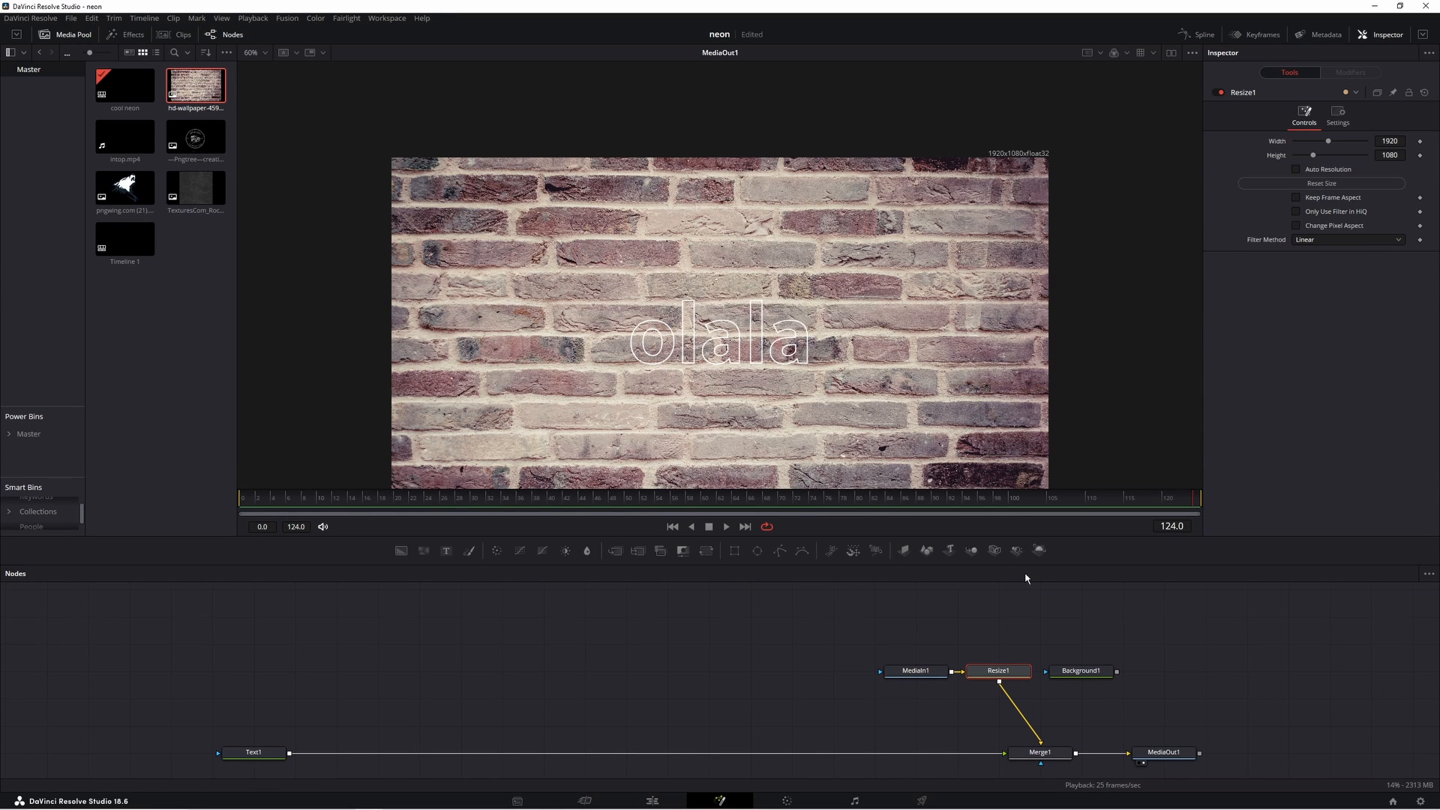
{"action": "left_click_drag", "start_coordinate": [1081, 671], "coordinate": [1163, 670]}
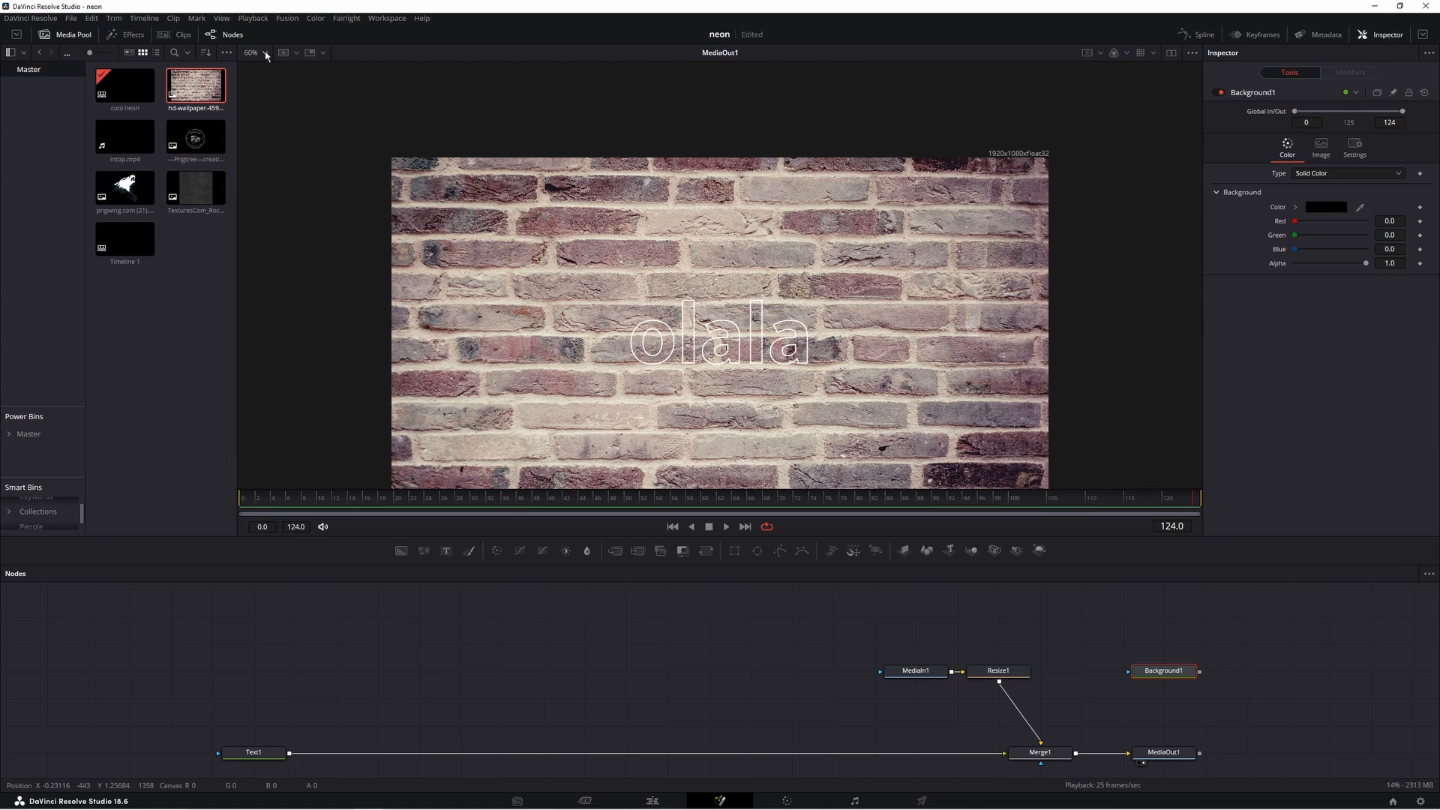
{"action": "left_click", "coordinate": [266, 52]}
{"action": "left_click", "coordinate": [255, 69]}
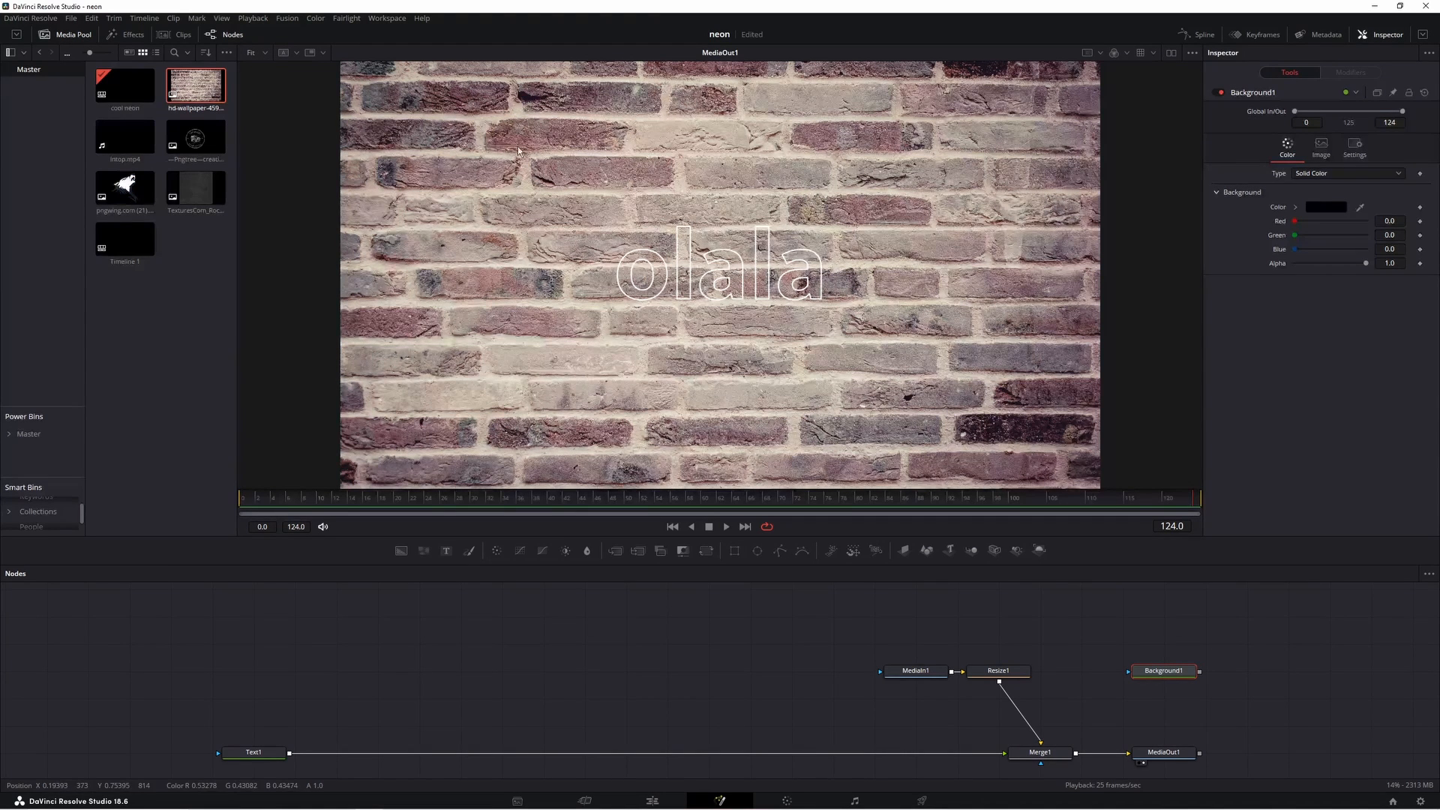
- Add a Color Corrector after Resize1 and darken the bricks with brightness about -0.33 and gain about 0.78
{"action": "left_click", "coordinate": [1006, 676]}
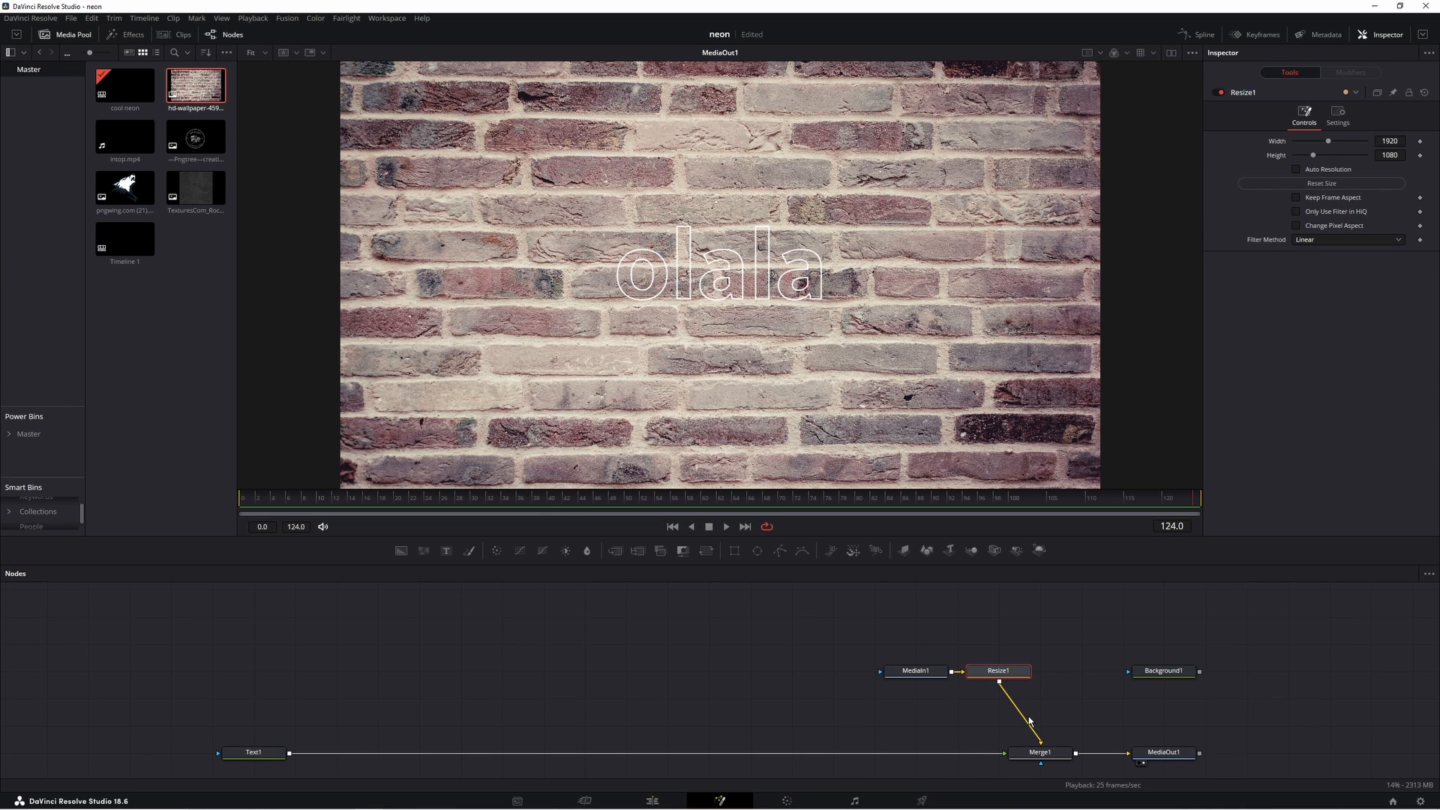
{"action": "left_click", "coordinate": [495, 553]}
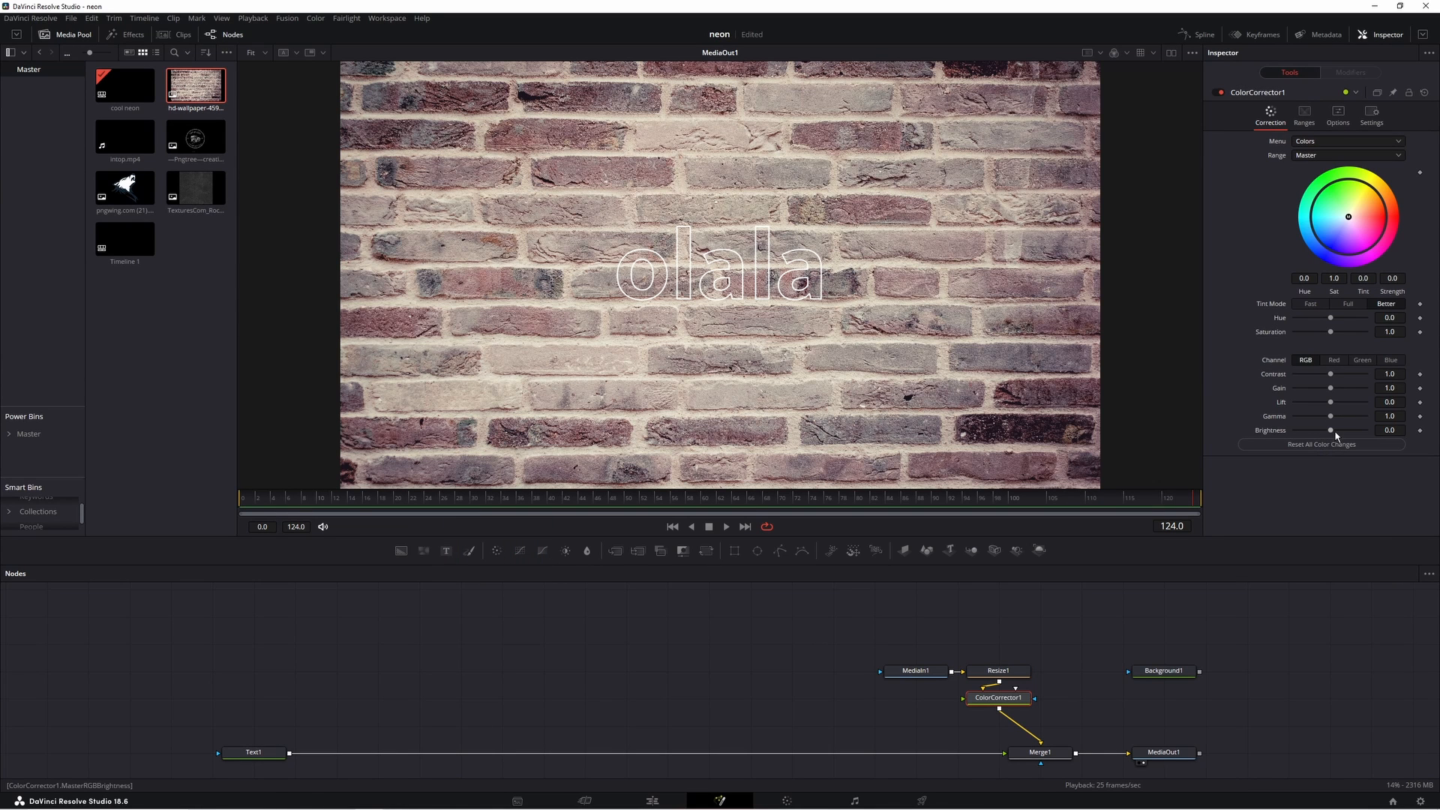
{"action": "left_click_drag", "start_coordinate": [1332, 433], "coordinate": [1320, 435]}
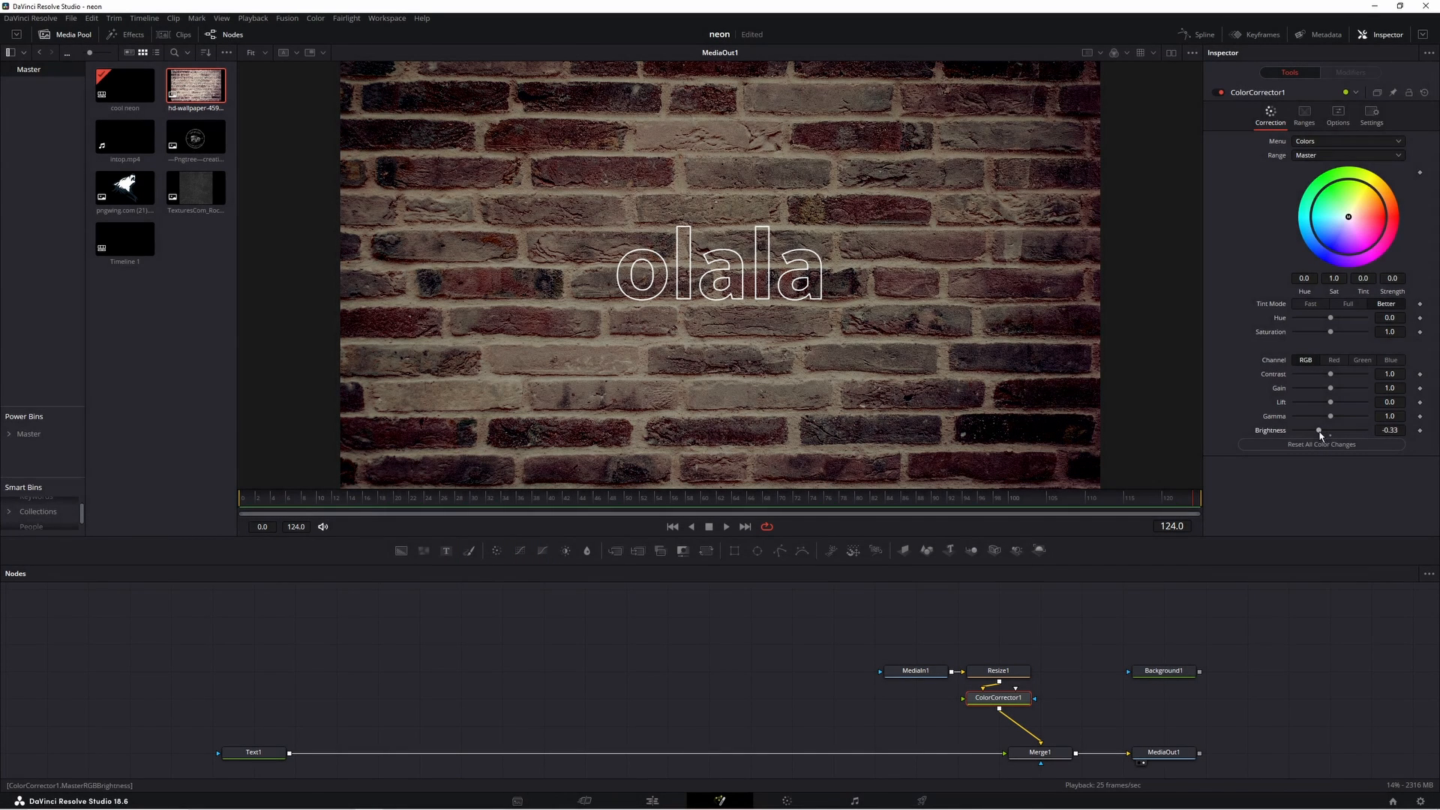
{"action": "left_click_drag", "start_coordinate": [1332, 391], "coordinate": [1323, 392]}
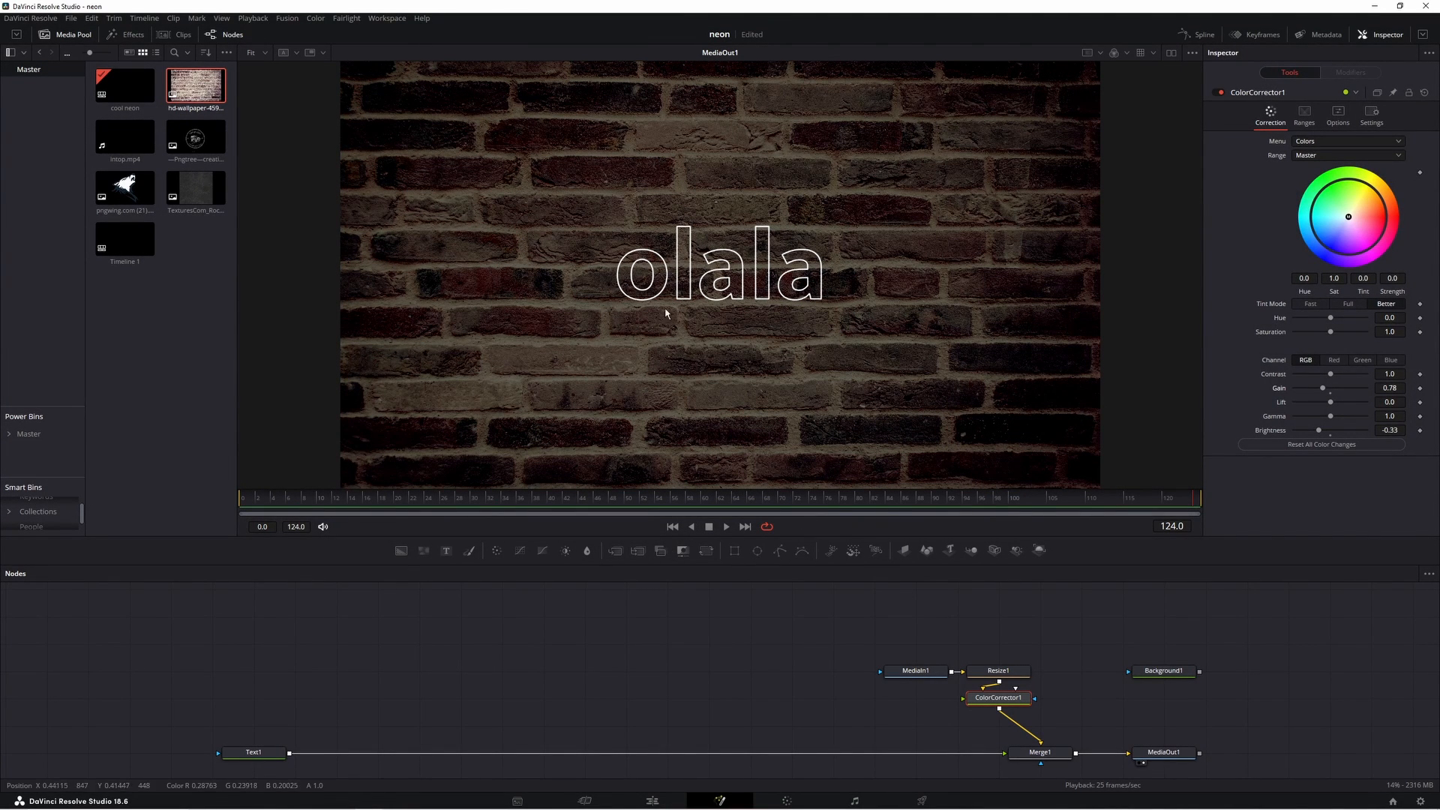
- Add a Glow node after Text1 with a glow size of about 21.3, followed by a Color Corrector tinted green
{"action": "left_click", "coordinate": [270, 753]}
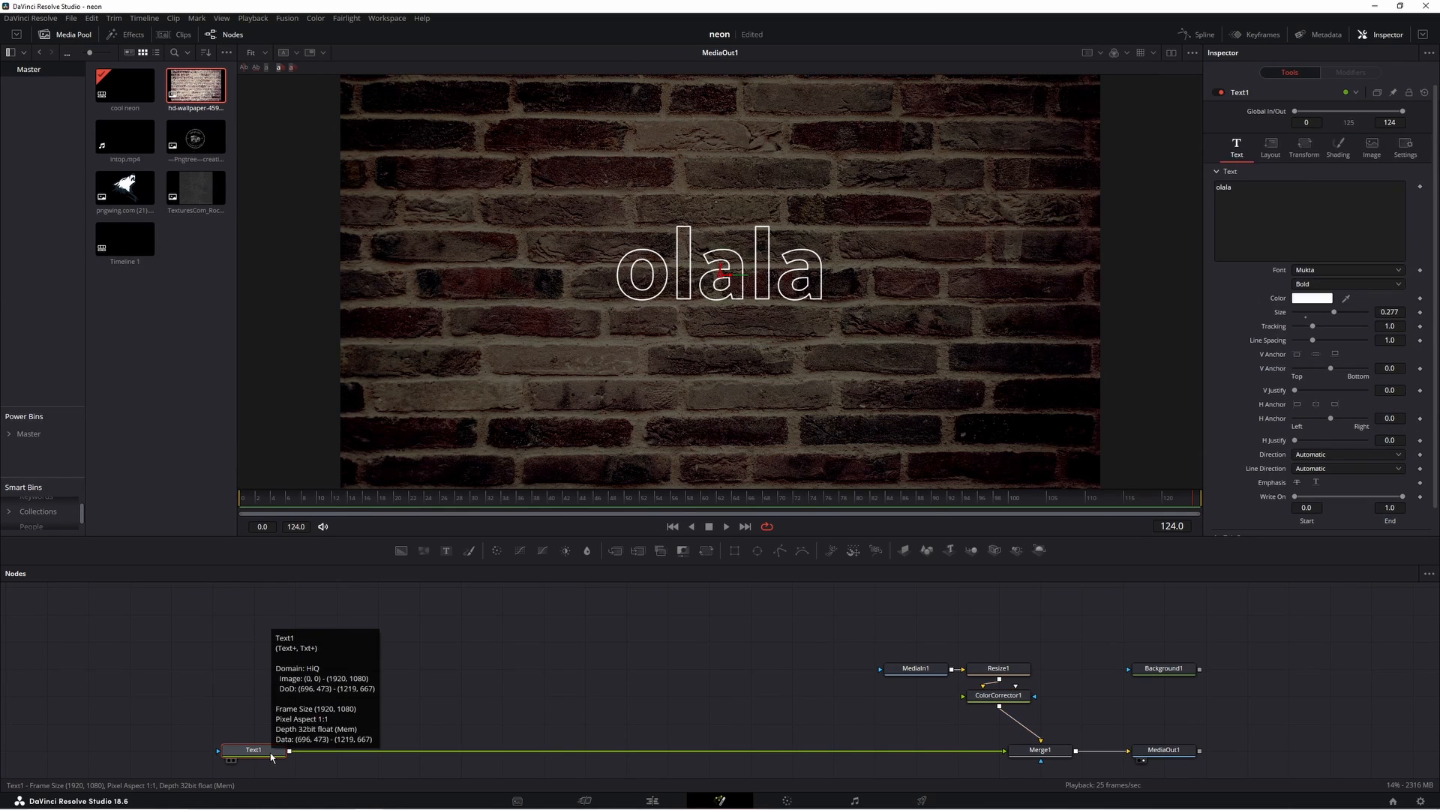
{"action": "key", "text": "shift+space"}
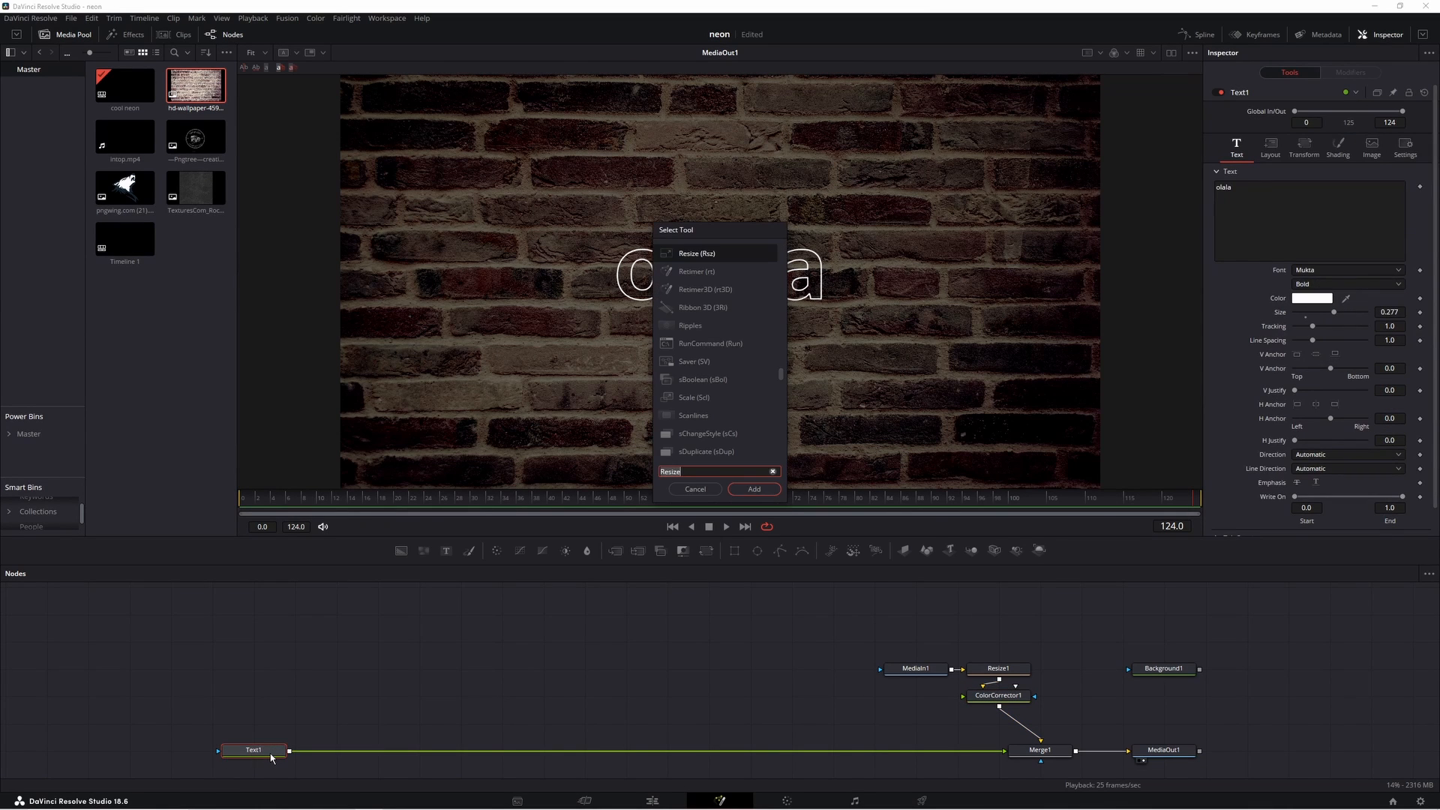
{"action": "type", "text": "glow"}
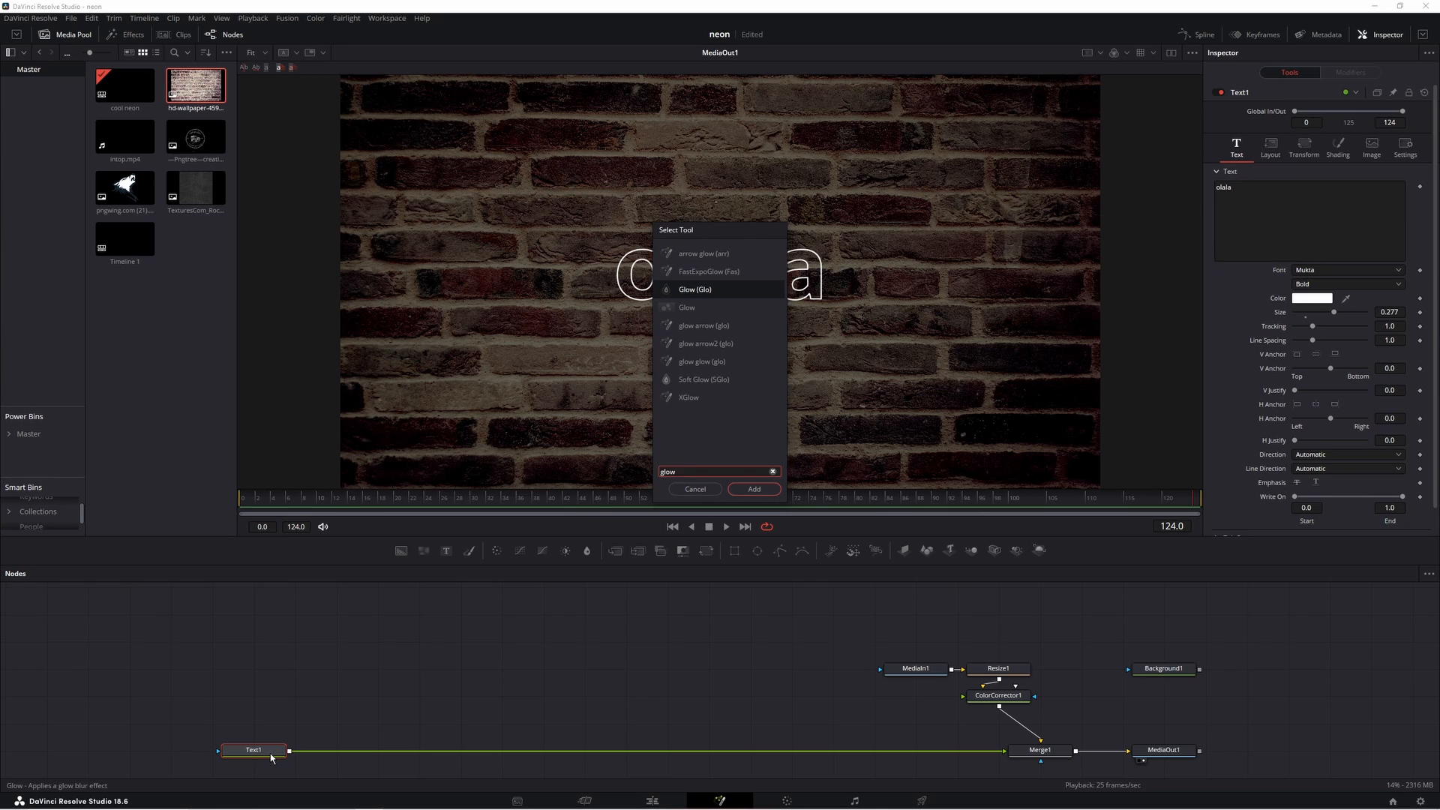
{"action": "key", "text": "Return"}
{"action": "left_click_drag", "start_coordinate": [1303, 184], "coordinate": [1311, 184]}
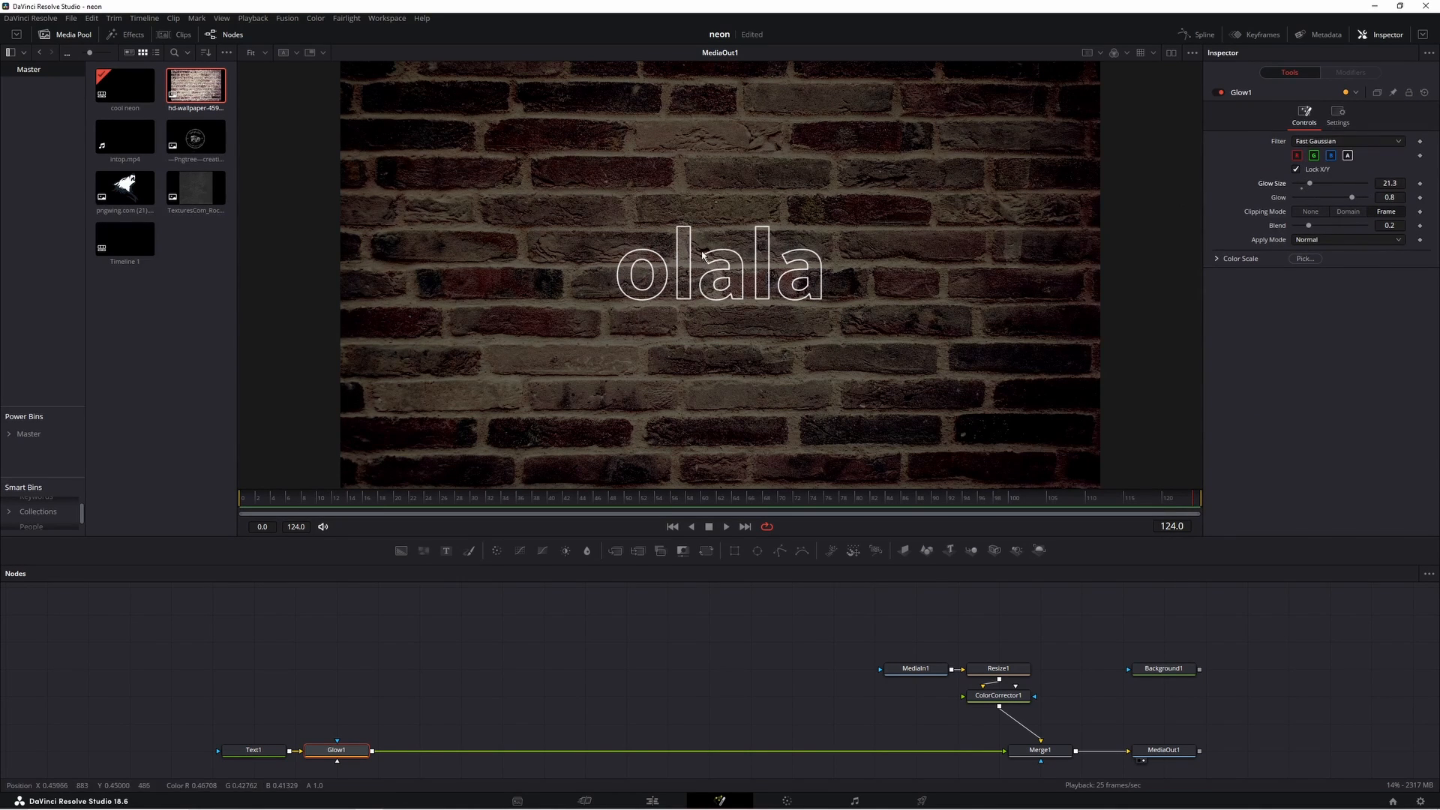
{"action": "left_click", "coordinate": [495, 551]}
{"action": "left_click_drag", "start_coordinate": [1361, 187], "coordinate": [1282, 178]}
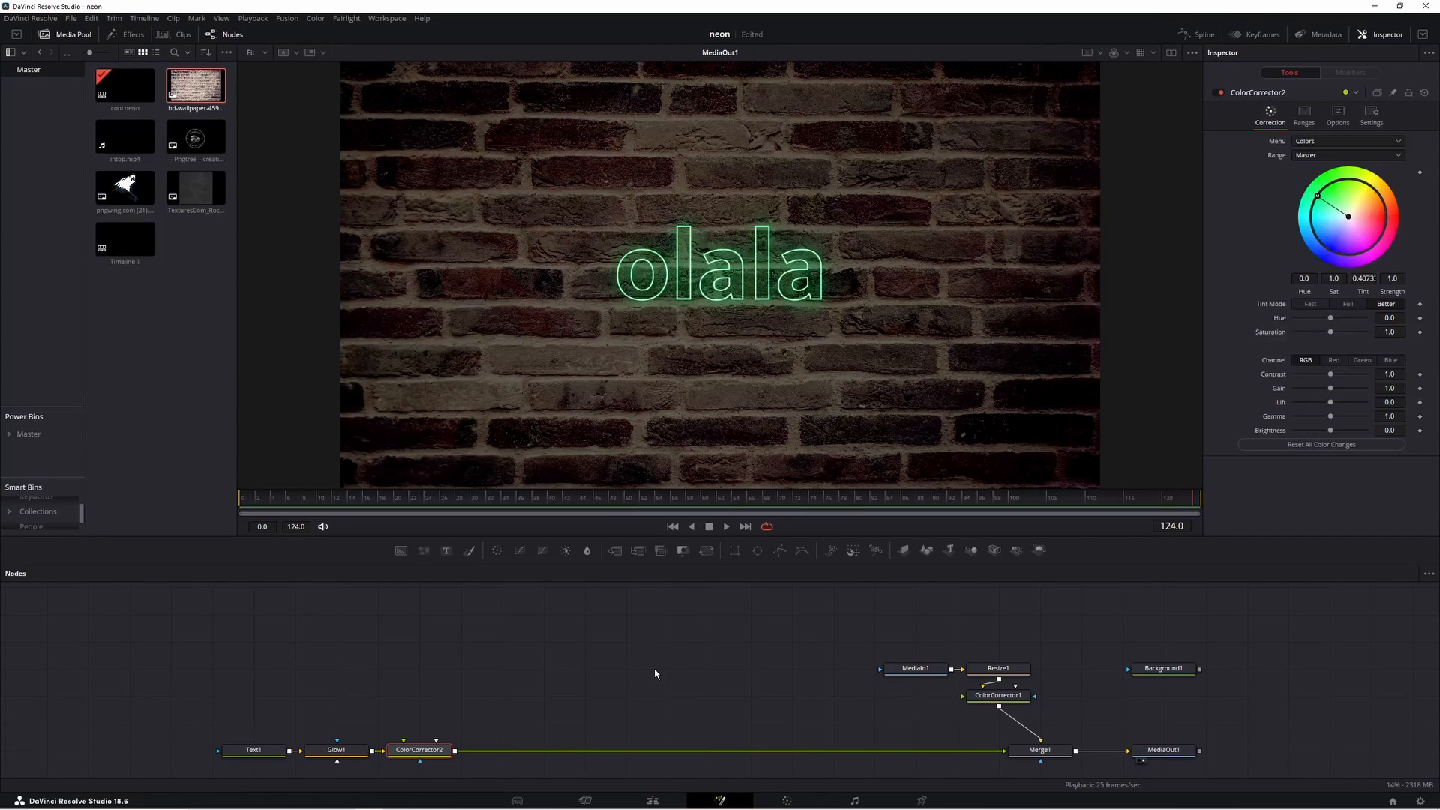
- Insert a Soft Glow node between ColorCorrector2 and Merge1
{"action": "left_click", "coordinate": [127, 38]}
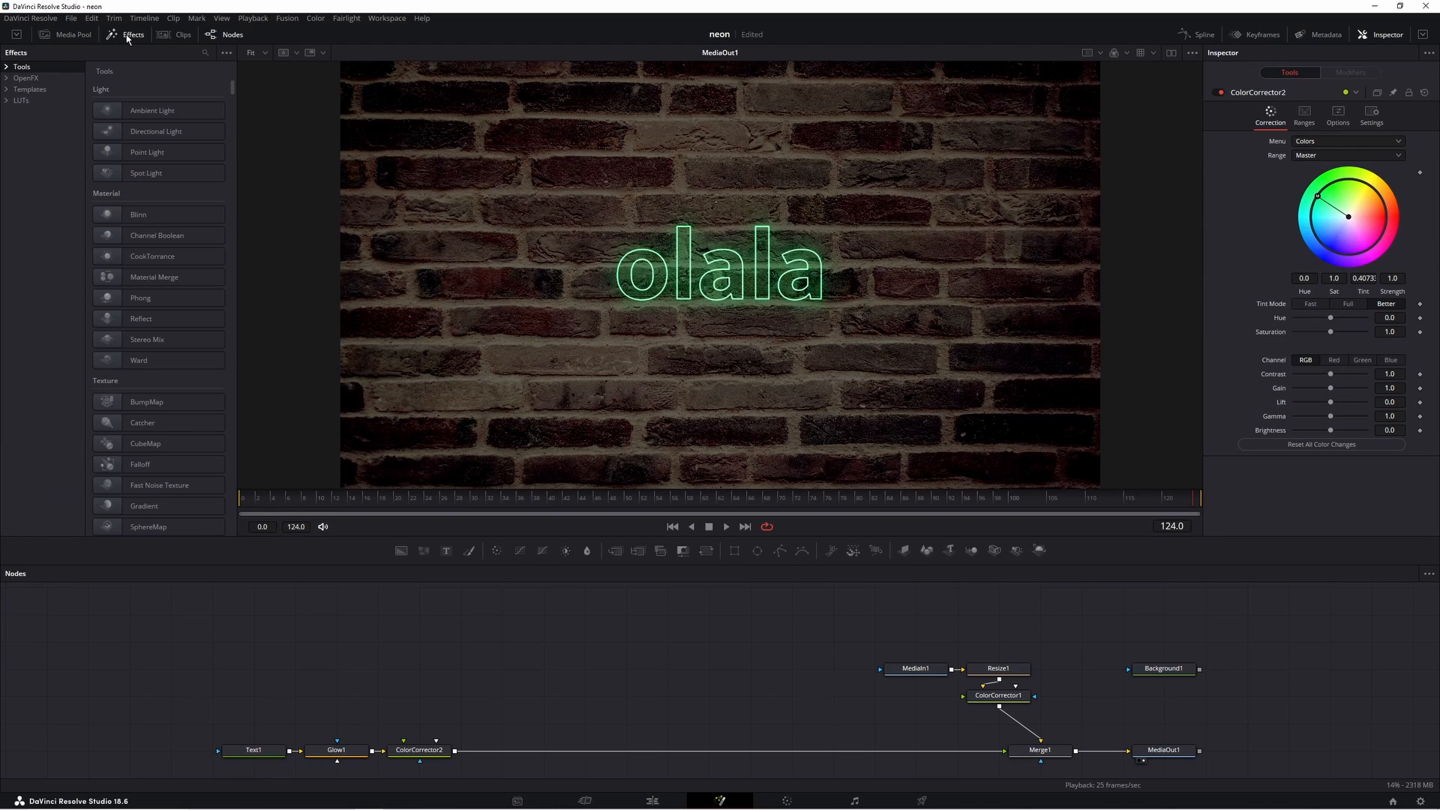
{"action": "left_click", "coordinate": [7, 67]}
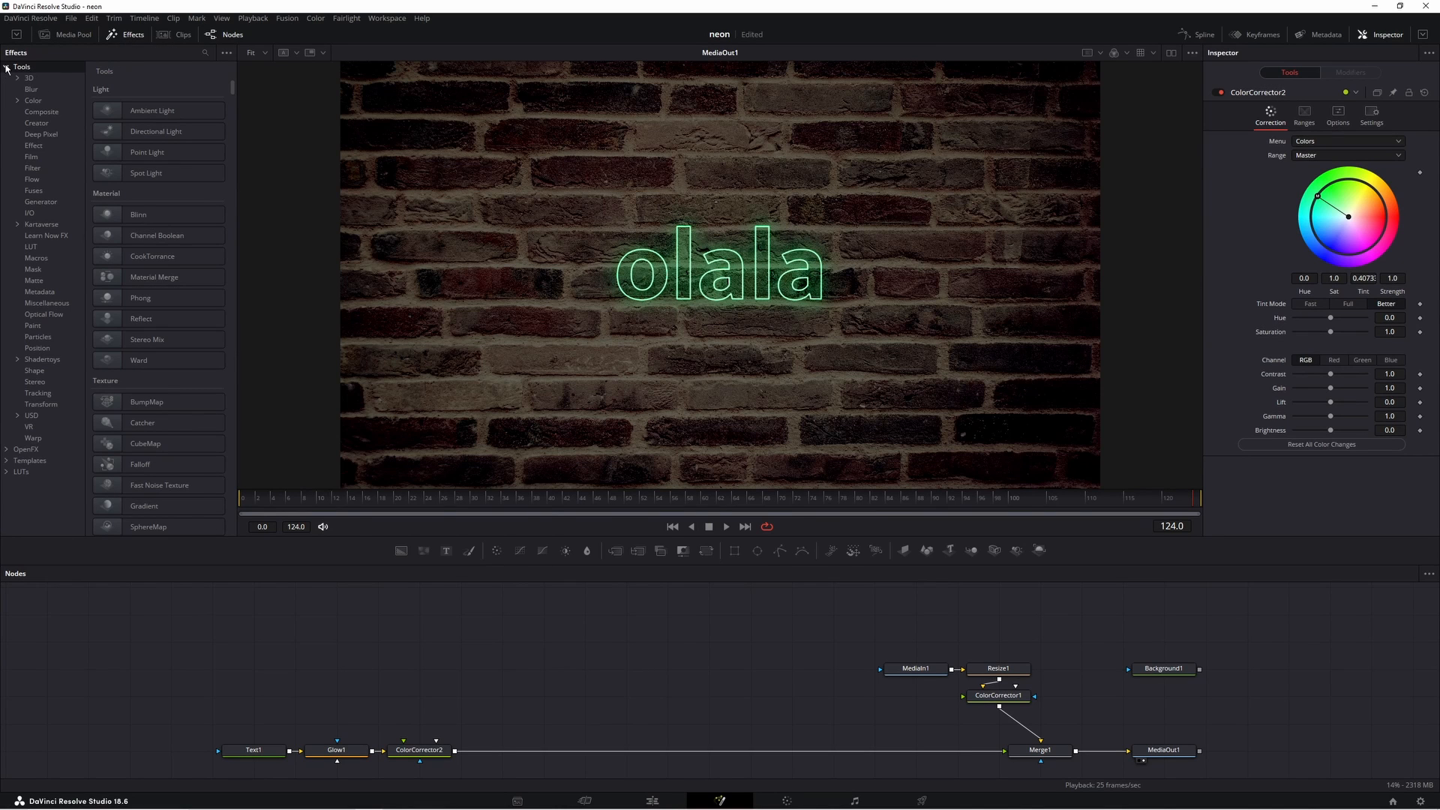
{"action": "left_click", "coordinate": [30, 90]}
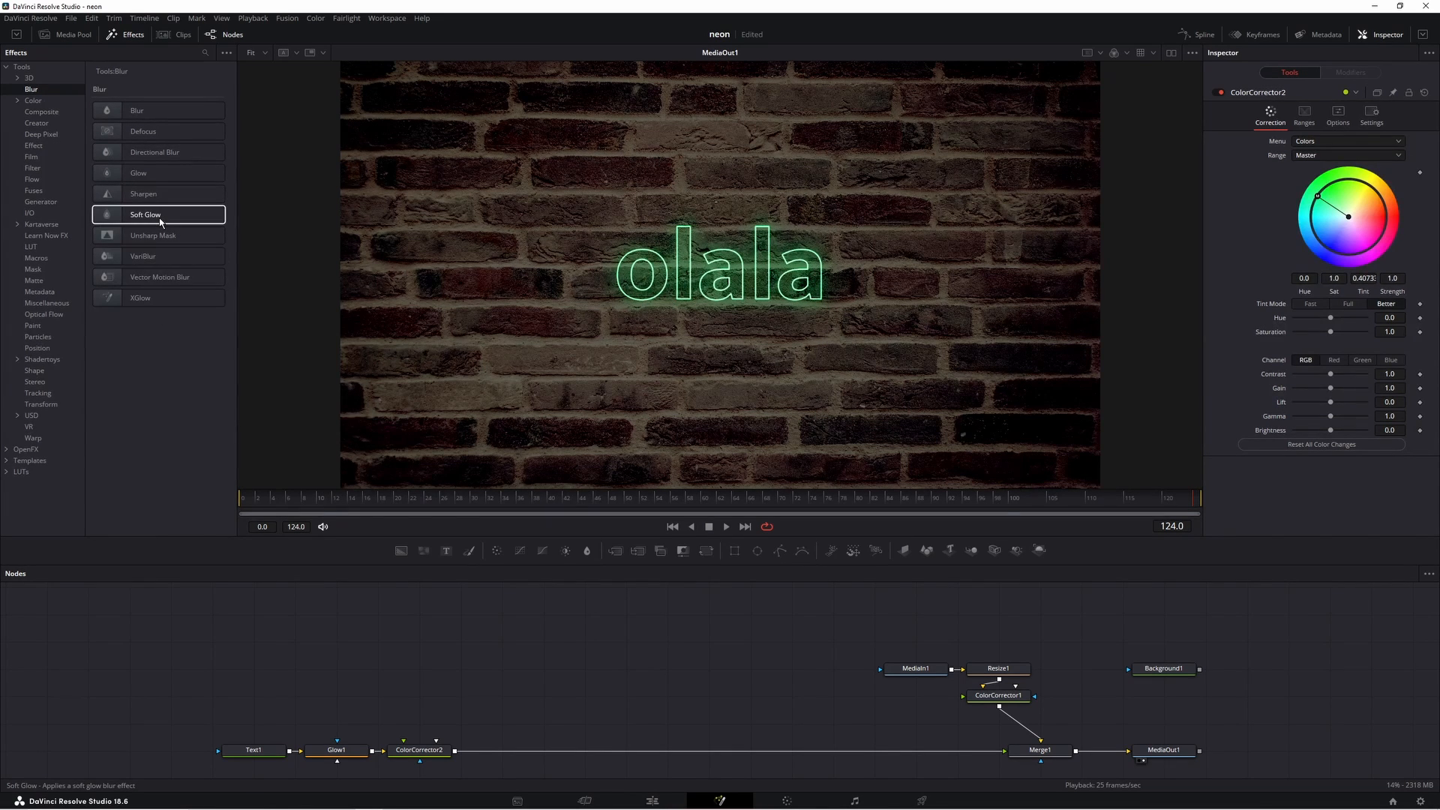
{"action": "left_click_drag", "start_coordinate": [159, 219], "coordinate": [523, 756]}
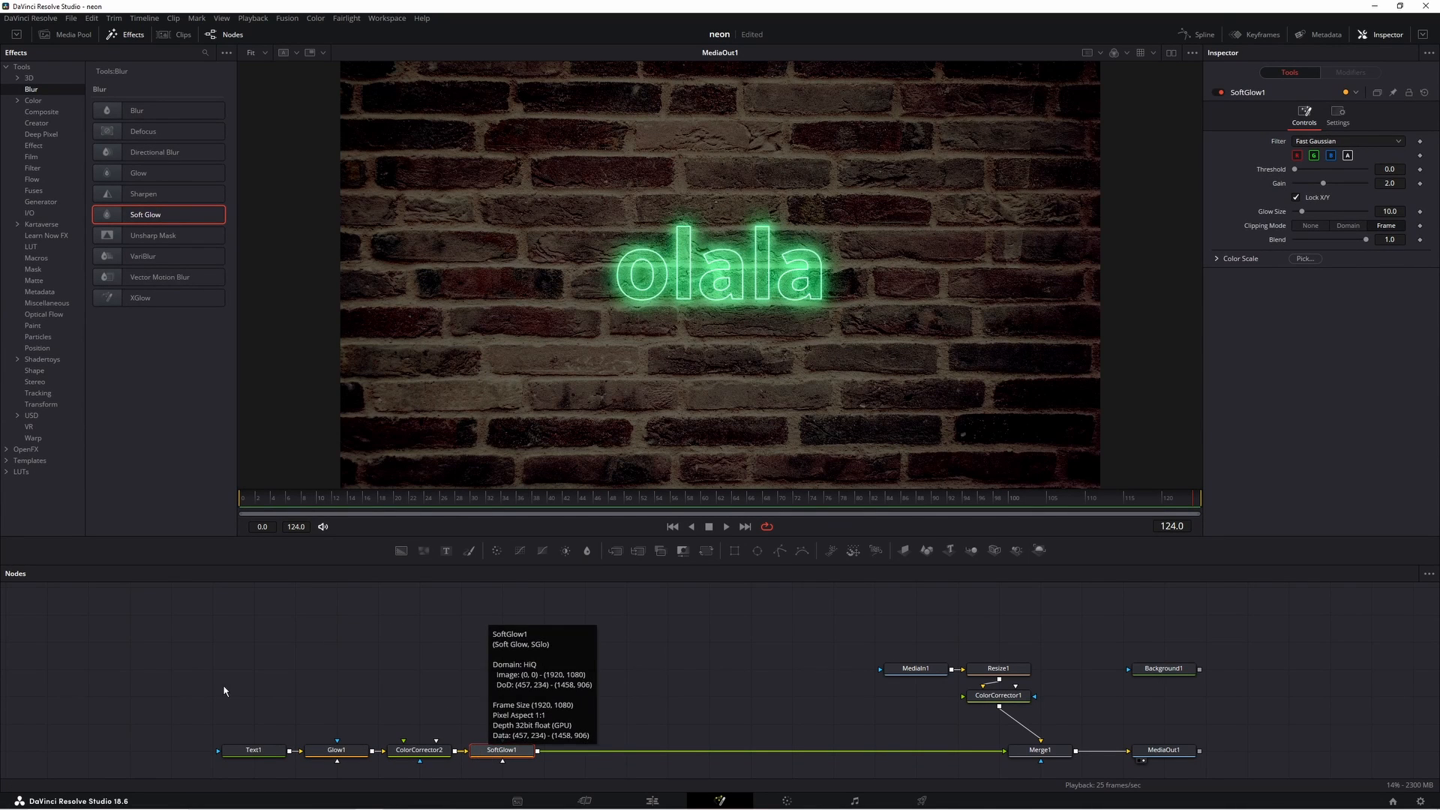
- Tidy the node graph by stacking MediaIn1, Resize1 and ColorCorrector1 vertically above Merge1
{"action": "left_click_drag", "start_coordinate": [152, 667], "coordinate": [634, 759]}
{"action": "left_click_drag", "start_coordinate": [849, 610], "coordinate": [1273, 757]}
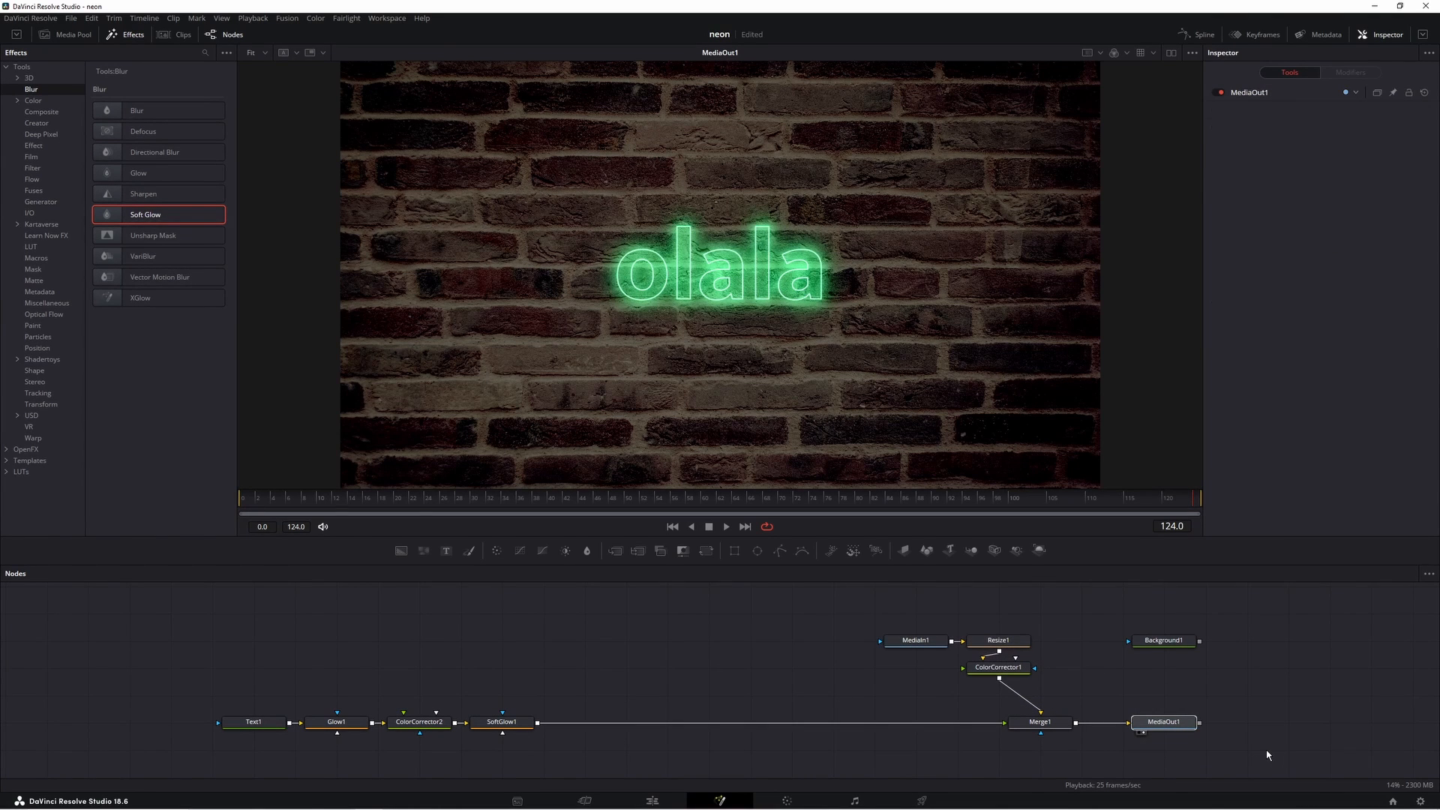
{"action": "left_click_drag", "start_coordinate": [1037, 601], "coordinate": [860, 695]}
{"action": "left_click_drag", "start_coordinate": [985, 660], "coordinate": [1063, 595]}
- Set the SoftGlow1 node's gain to about 2.72 and its glow size to about 24.4
{"action": "left_click", "coordinate": [926, 726]}
{"action": "left_click", "coordinate": [504, 724]}
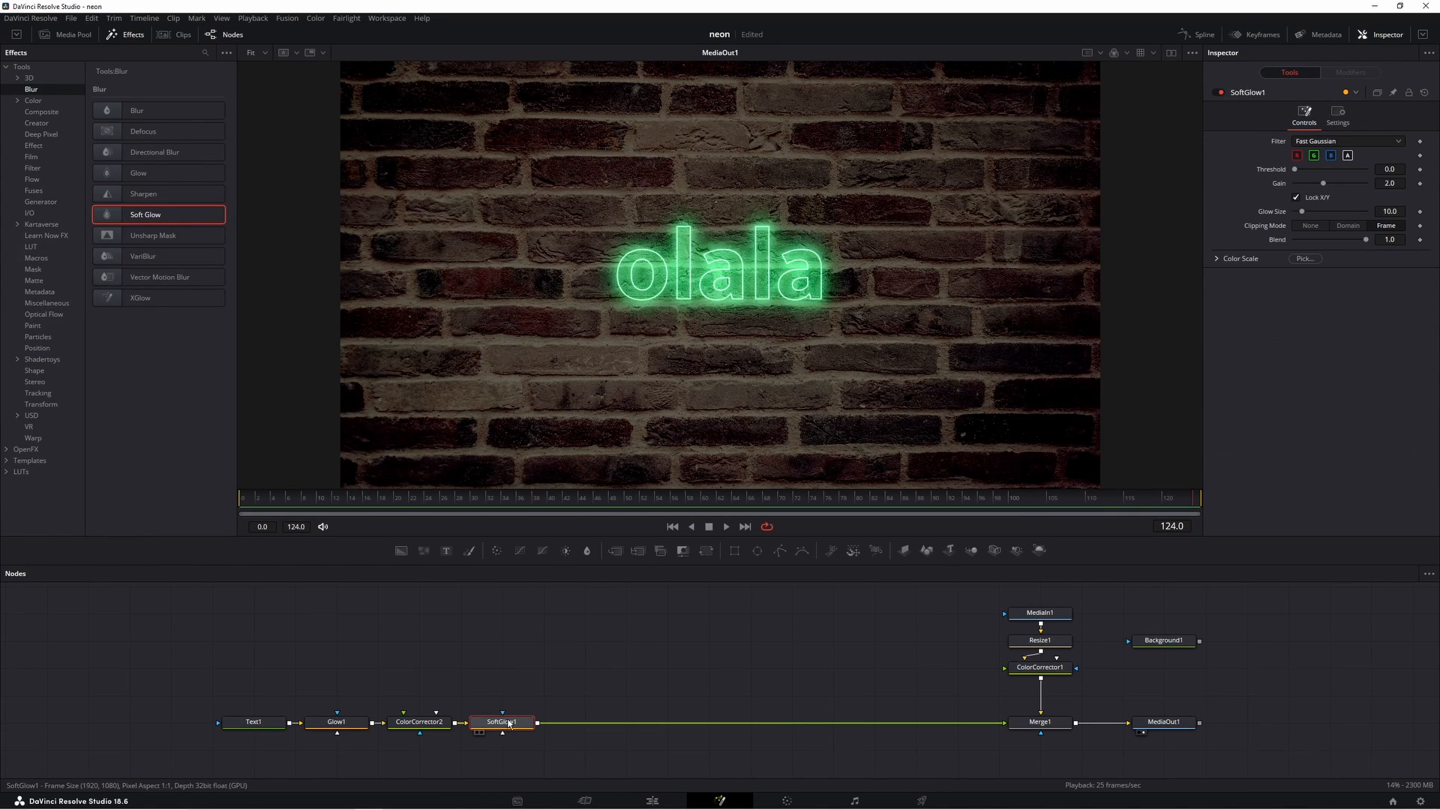
{"action": "left_click_drag", "start_coordinate": [1323, 183], "coordinate": [1312, 212]}
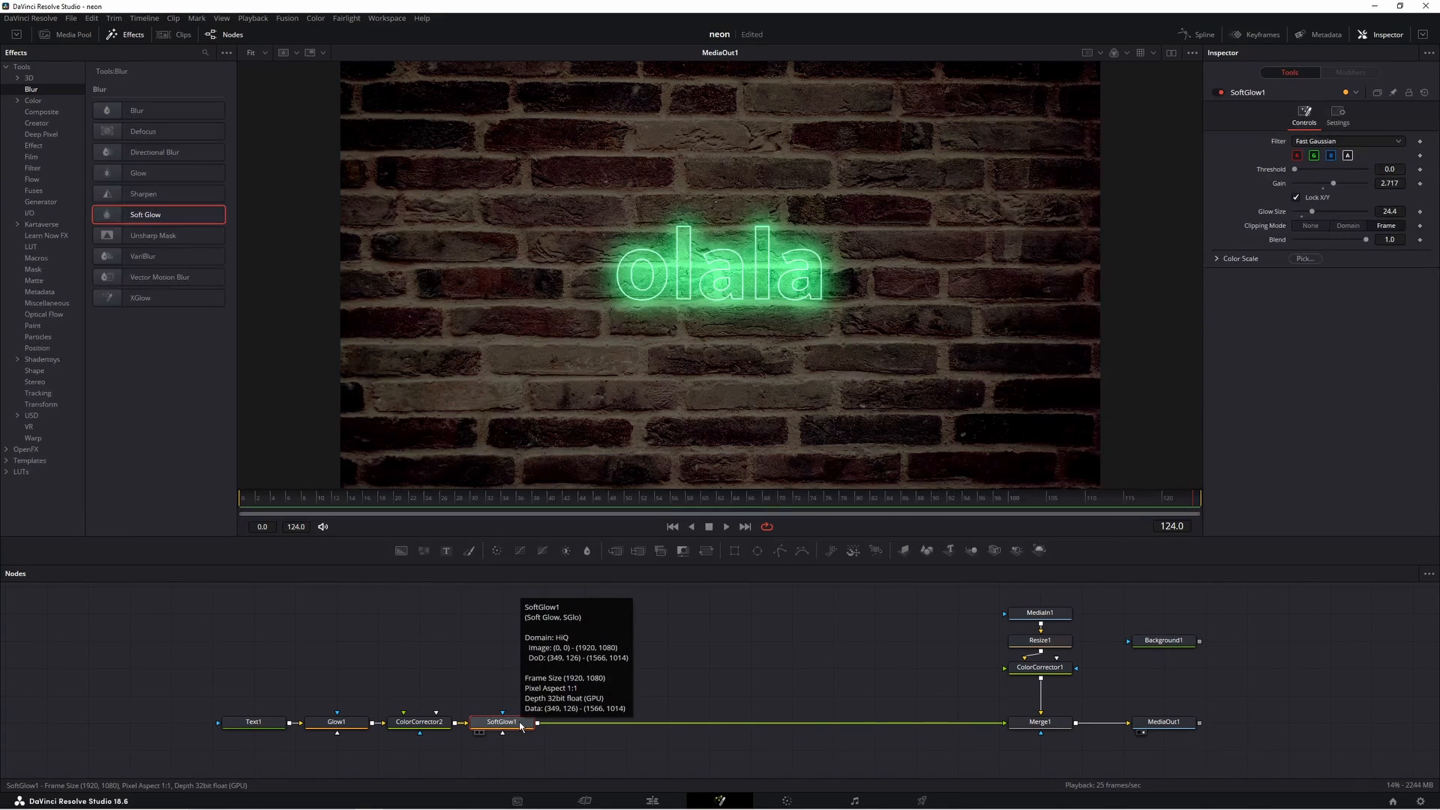
- Insert a Flicker Addition node after SoftGlow1
{"action": "key", "text": "shift+space"}
{"action": "type", "text": "flic"}
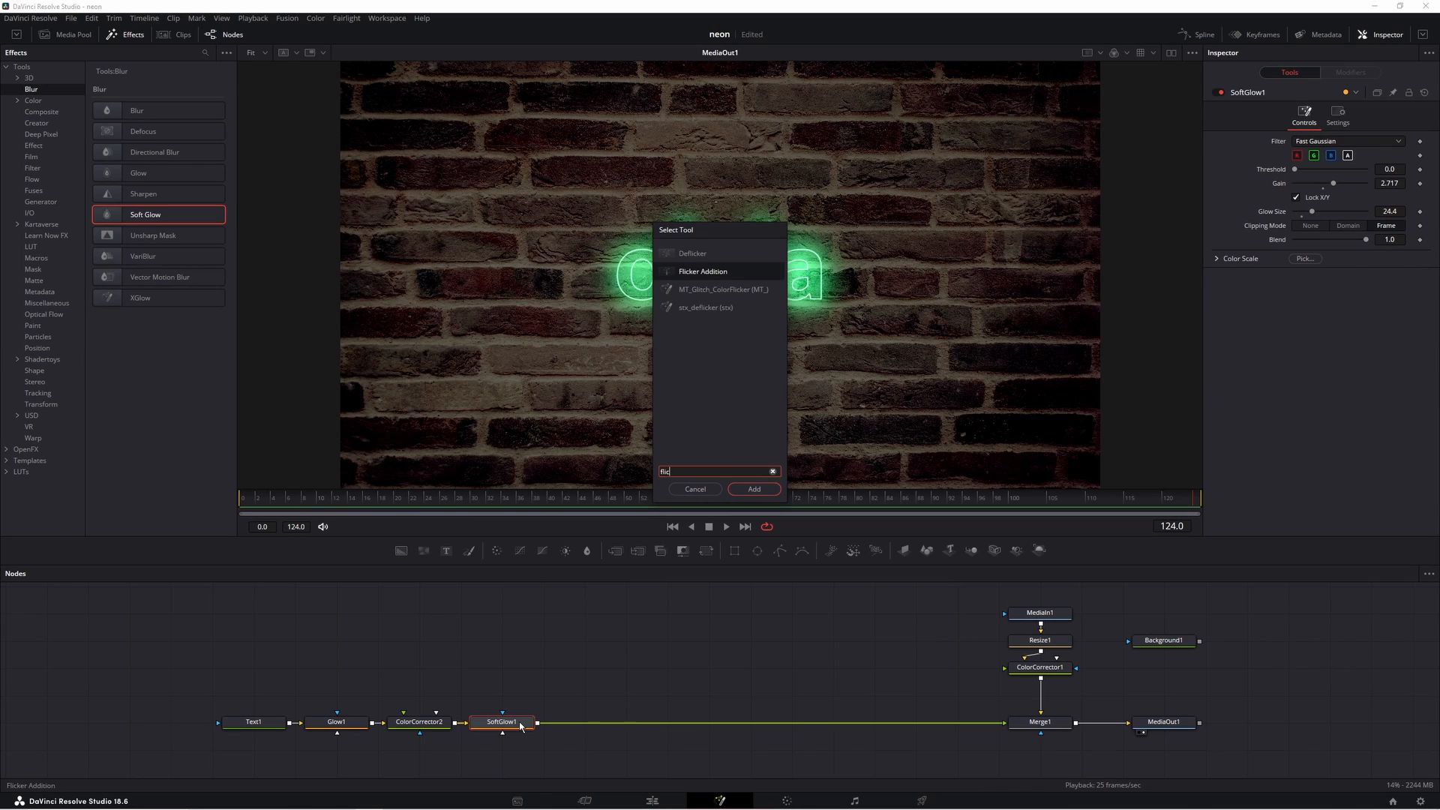
{"action": "left_click", "coordinate": [697, 273]}
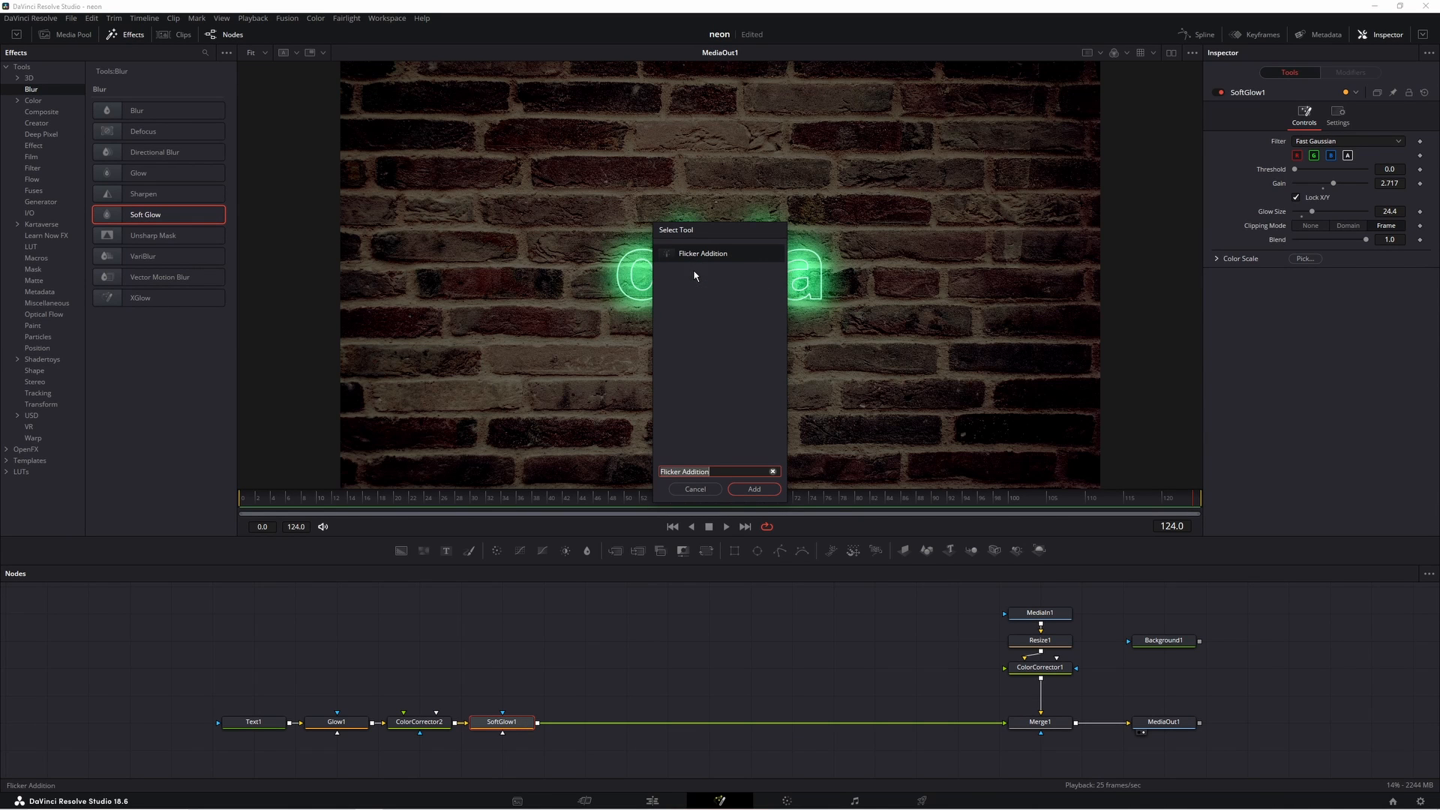
{"action": "left_click", "coordinate": [753, 490]}
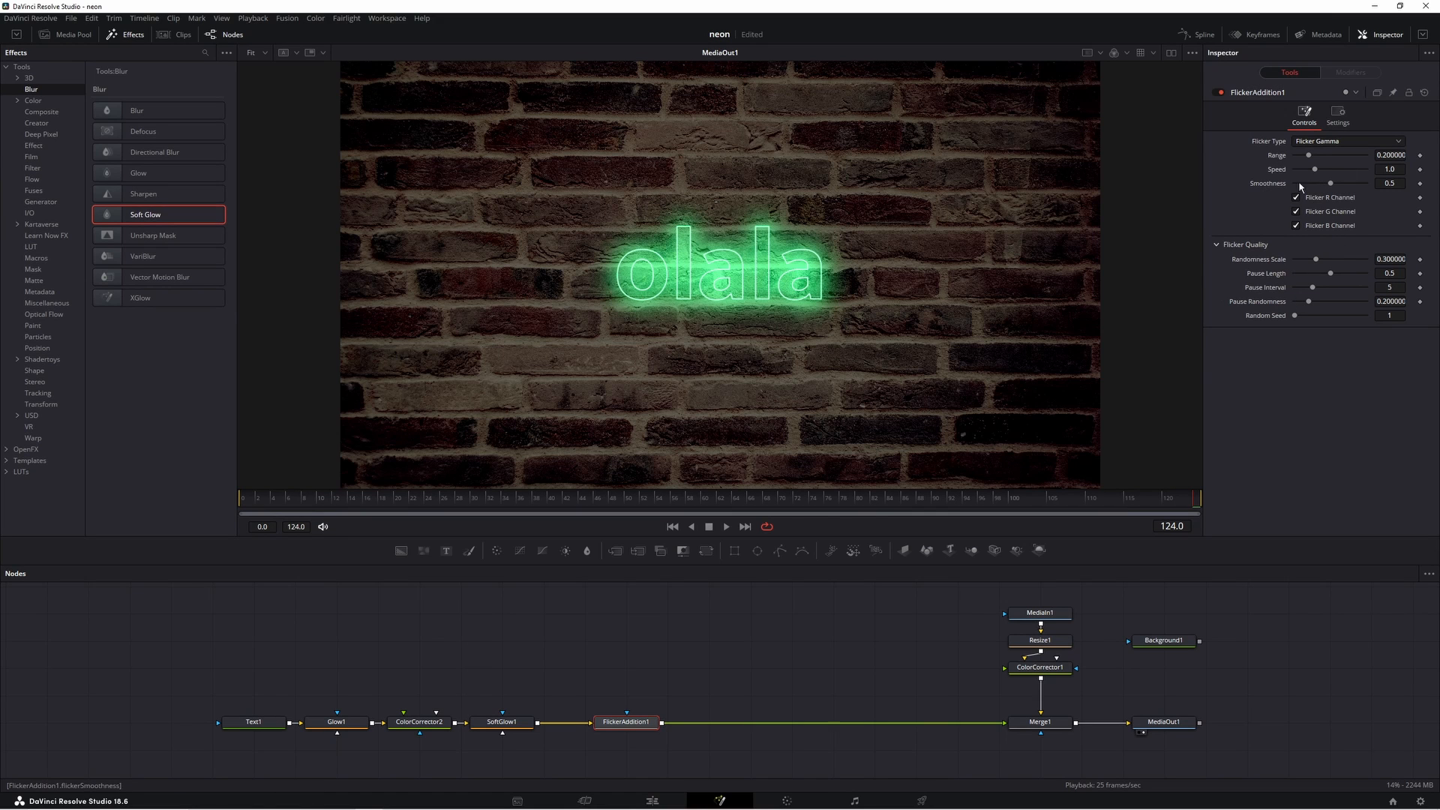
- Set the flicker's smoothness to about 0.031, pause length to about 0.055 and pause interval to 1, and preview the animation
{"action": "left_click_drag", "start_coordinate": [1332, 188], "coordinate": [1298, 188]}
{"action": "left_click_drag", "start_coordinate": [1330, 274], "coordinate": [1300, 277]}
{"action": "left_click_drag", "start_coordinate": [1313, 288], "coordinate": [1299, 290]}
{"action": "key", "text": "space"}
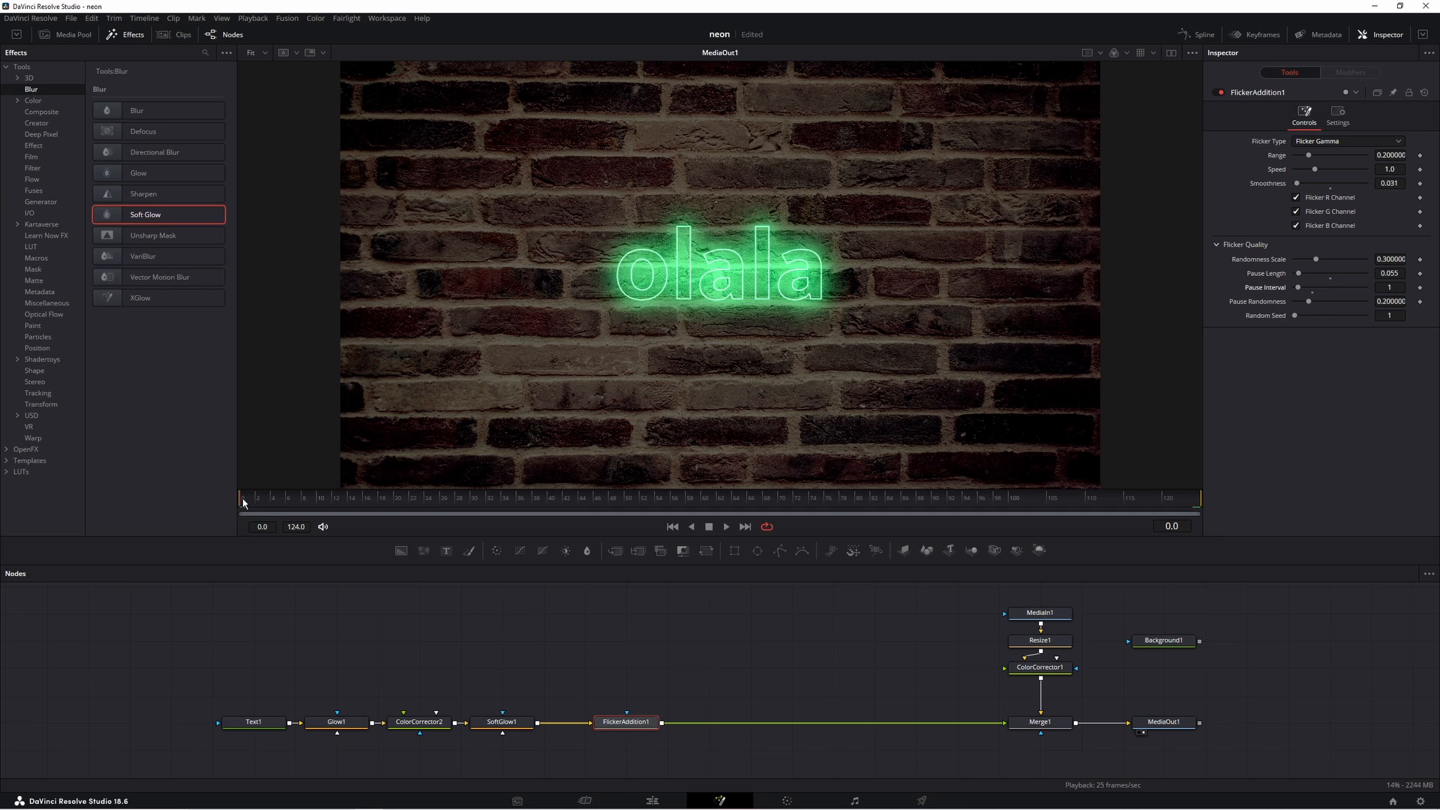
{"action": "key", "text": "space"}
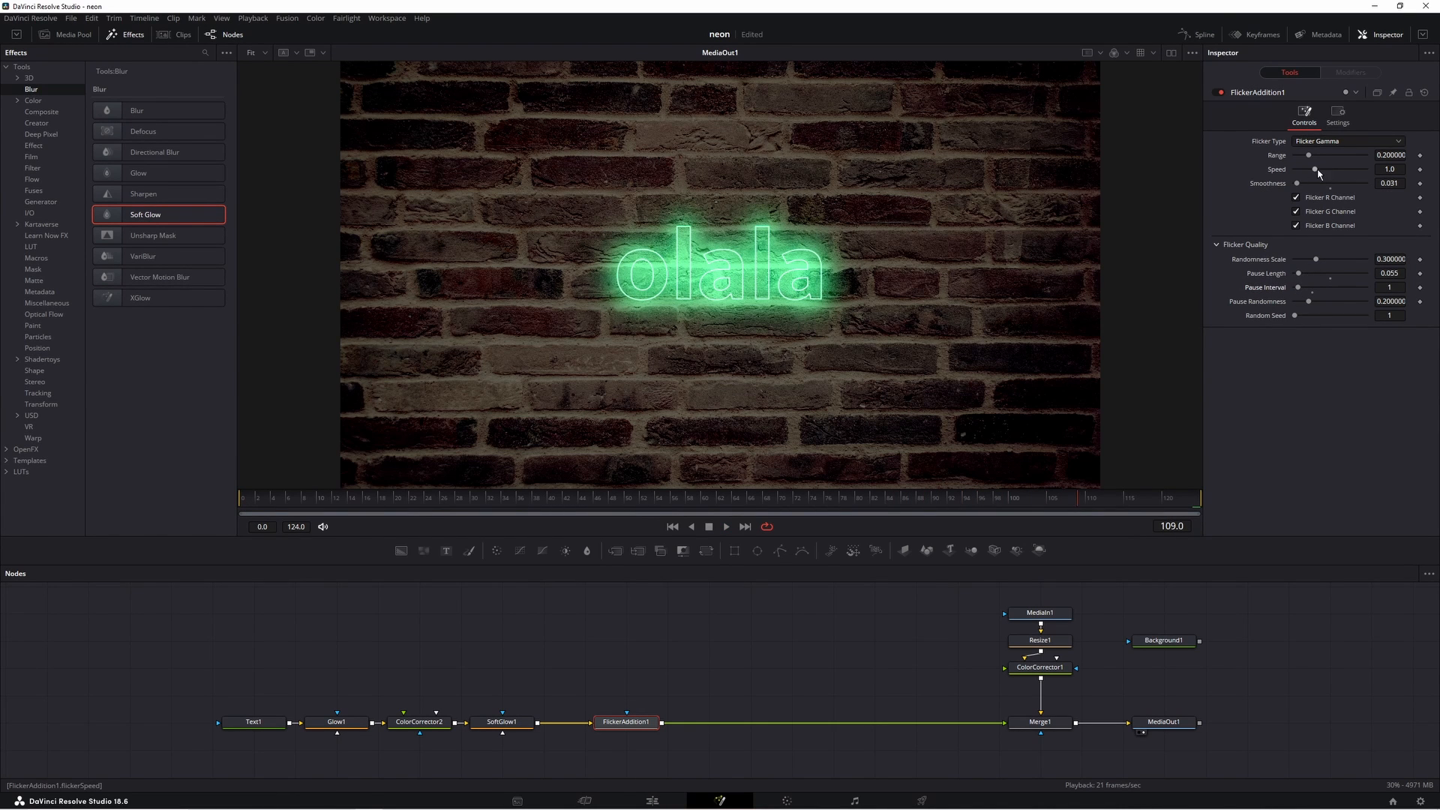
- Raise the flicker speed to about 2.425 and play the animation from the start
{"action": "left_click_drag", "start_coordinate": [1316, 172], "coordinate": [1347, 174]}
{"action": "left_click", "coordinate": [247, 506]}
{"action": "key", "text": "space"}
{"action": "key", "text": "space"}
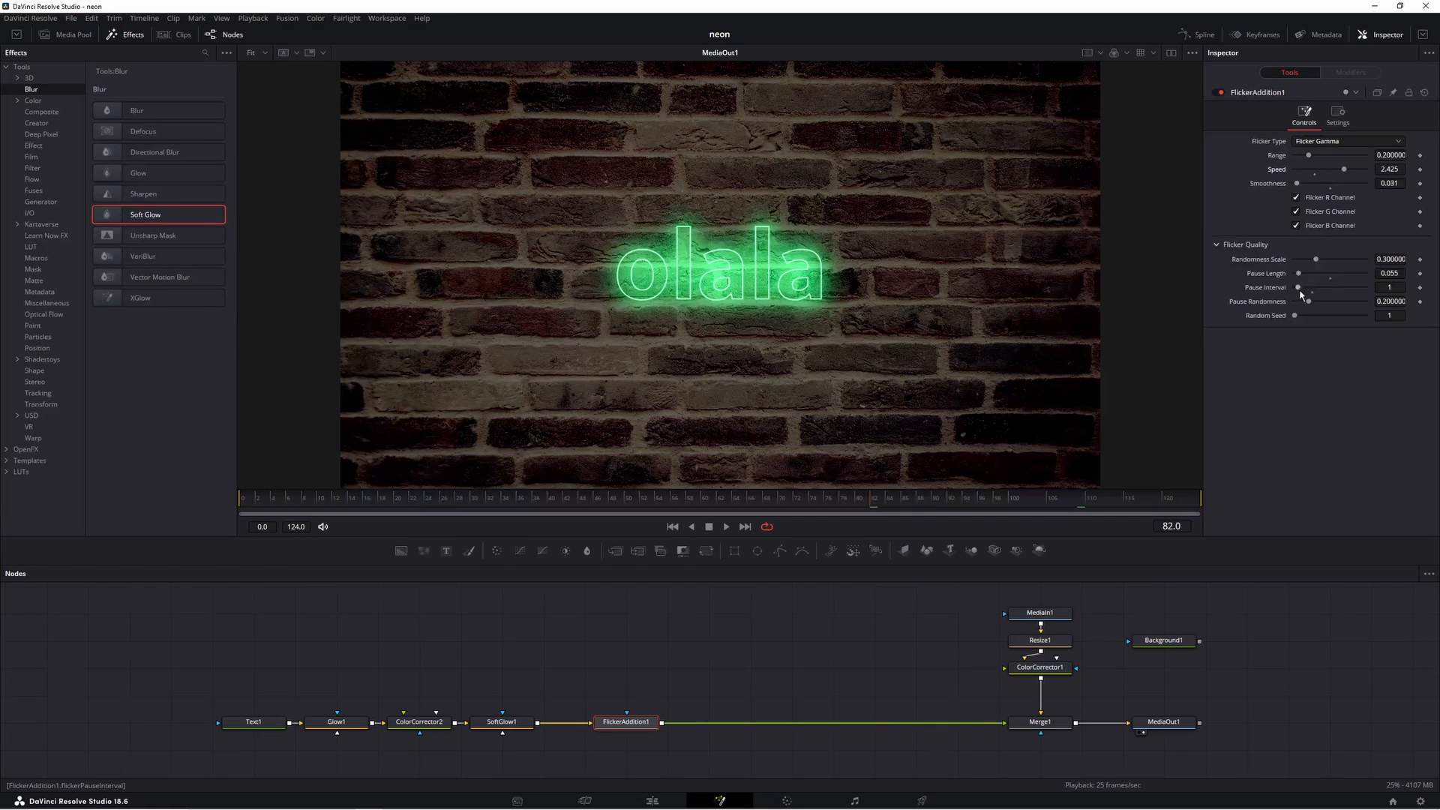
- Set the flicker's pause interval to 3, smoothness to about 0.118 and range to about 0.134, and preview it
{"action": "left_click_drag", "start_coordinate": [1301, 290], "coordinate": [1307, 292]}
{"action": "left_click_drag", "start_coordinate": [1297, 184], "coordinate": [1304, 156]}
{"action": "key", "text": "space"}
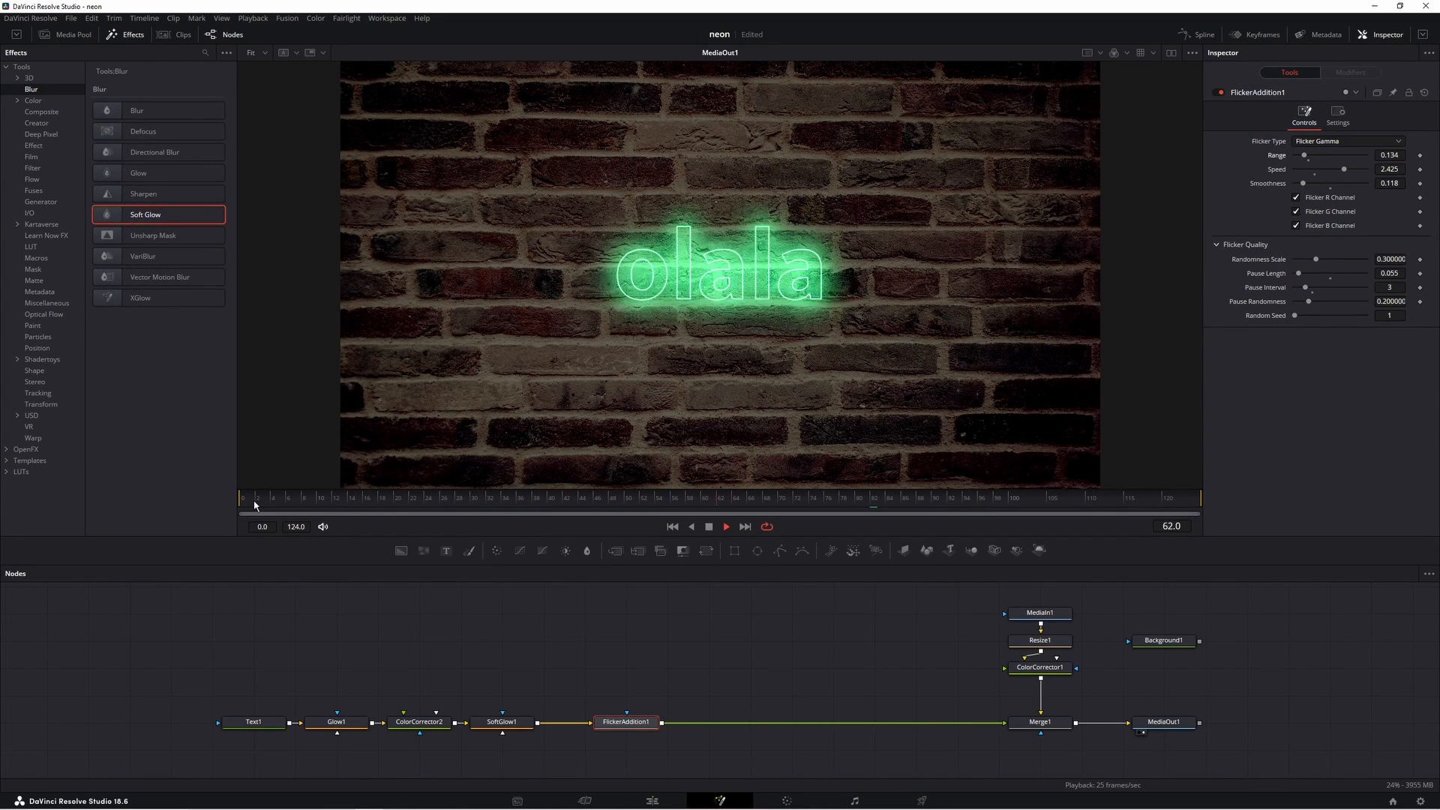
{"action": "left_click", "coordinate": [254, 505]}
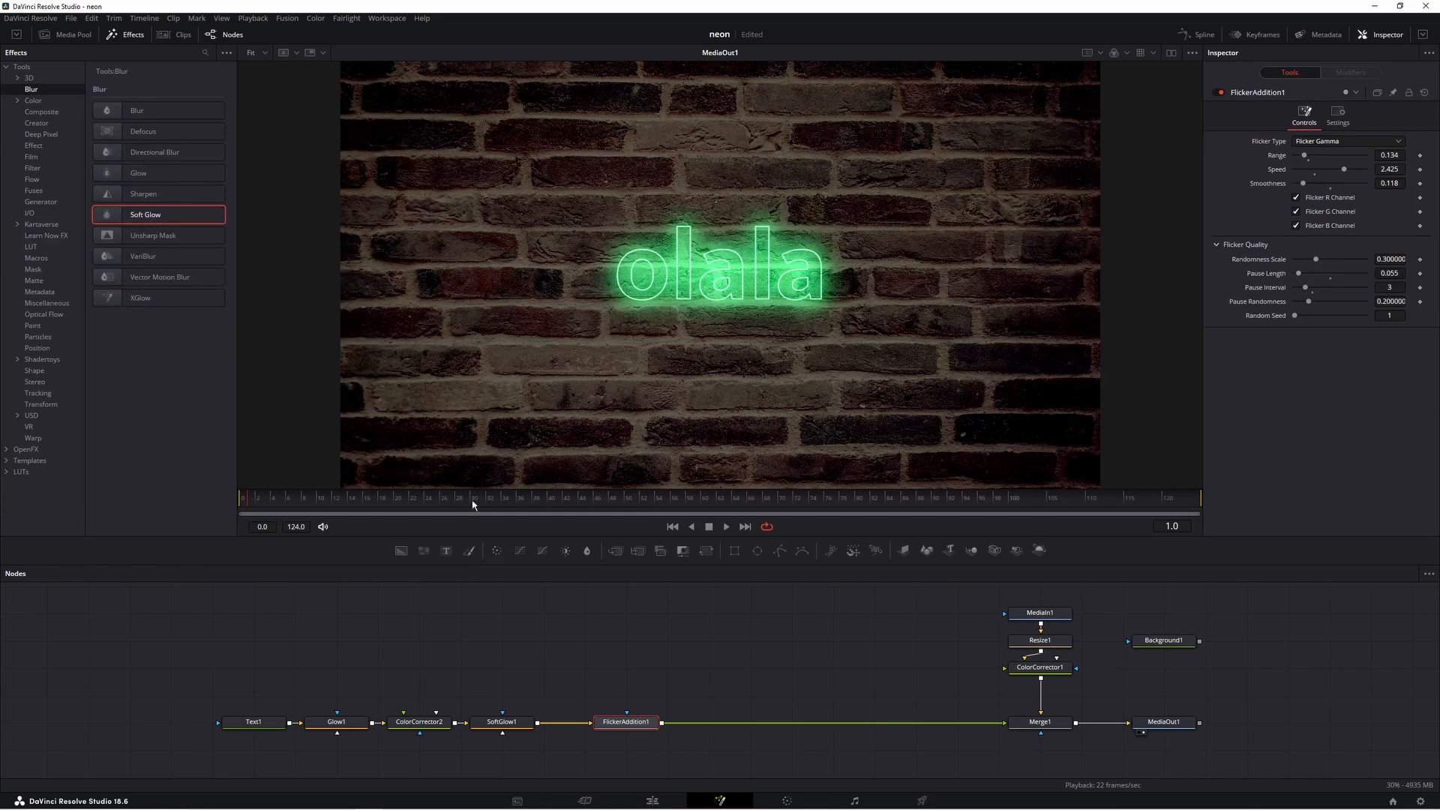
- At frame 0, set the Text1 node's Write On end to 0.0 and keyframe it
{"action": "left_click", "coordinate": [242, 505]}
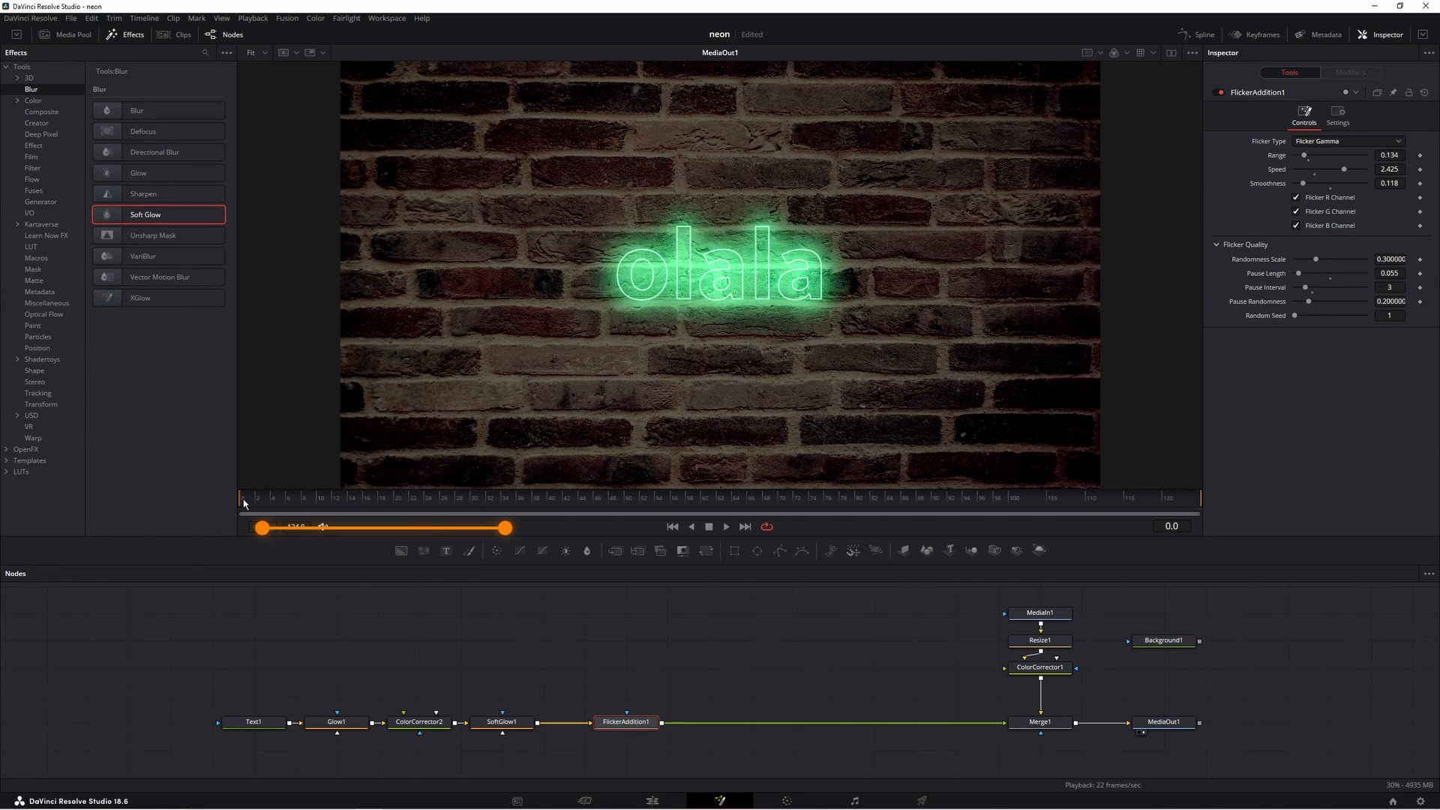
{"action": "left_click", "coordinate": [723, 273]}
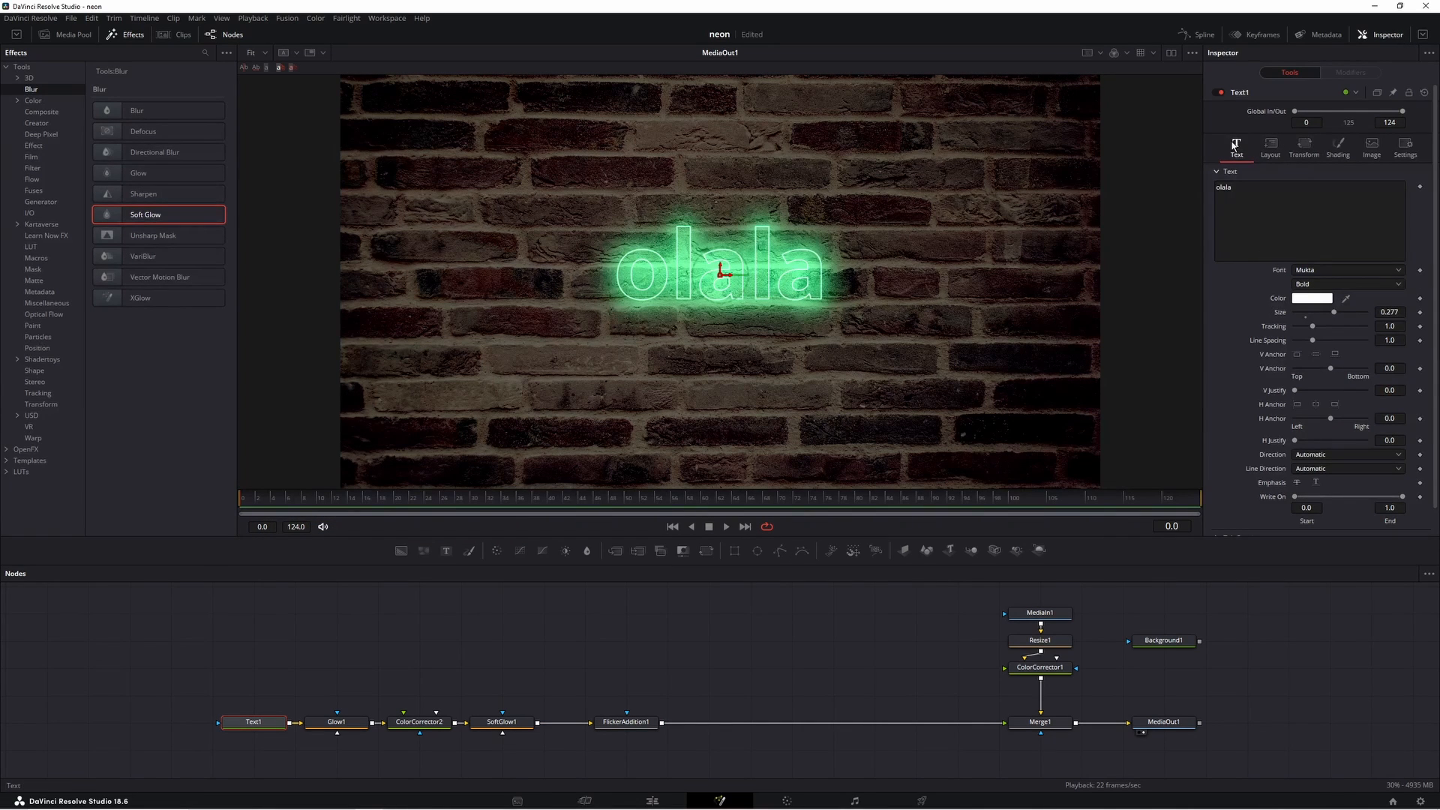
{"action": "scroll", "coordinate": [1354, 343], "scroll_direction": "down", "scroll_amount": 1}
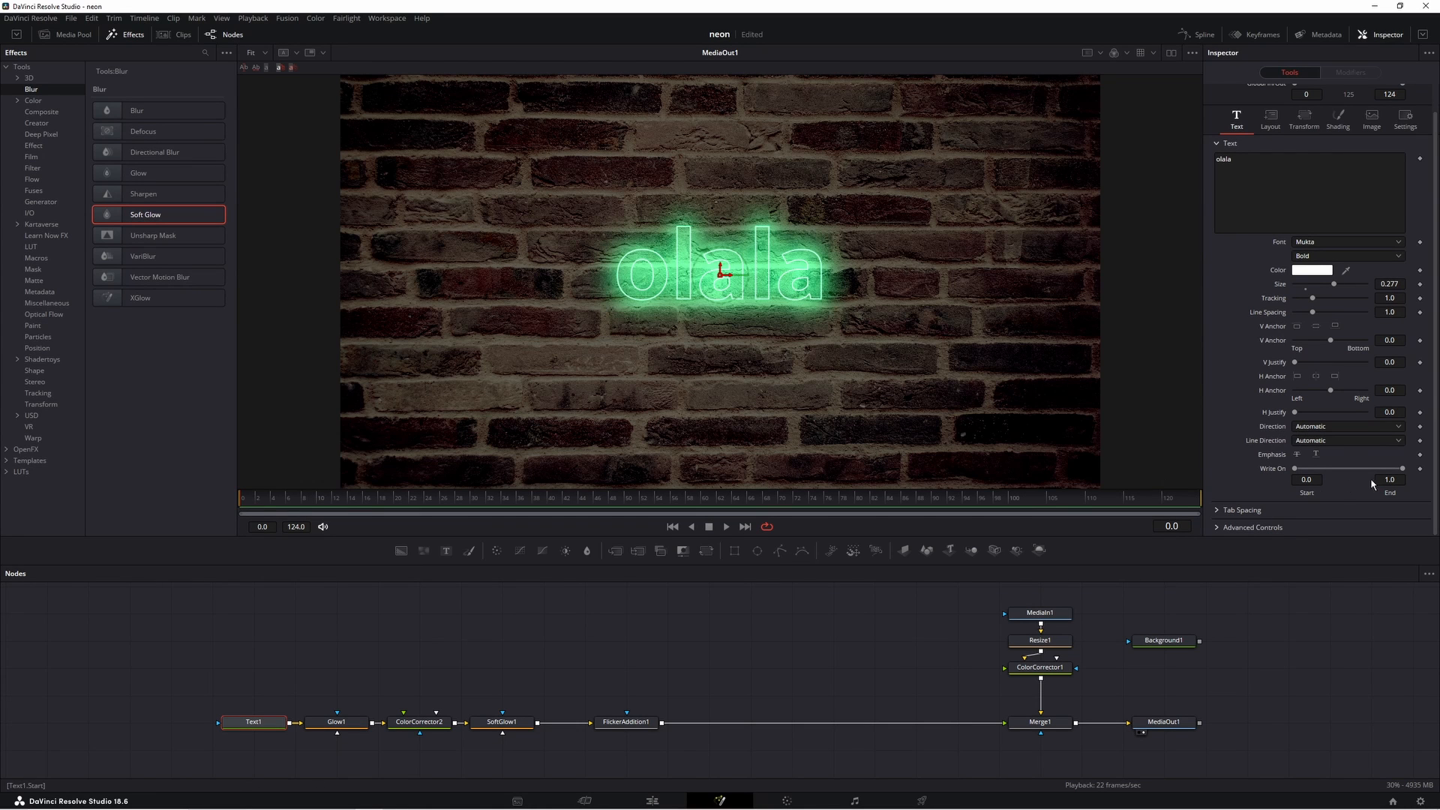
{"action": "mouse_move", "coordinate": [1404, 471]}
{"action": "left_mouse_down"}
{"action": "mouse_move", "coordinate": [1280, 474]}
{"action": "mouse_move", "coordinate": [1411, 478]}
{"action": "left_mouse_up"}
{"action": "left_click_drag", "start_coordinate": [1404, 473], "coordinate": [1299, 473]}
{"action": "left_click", "coordinate": [1420, 469]}
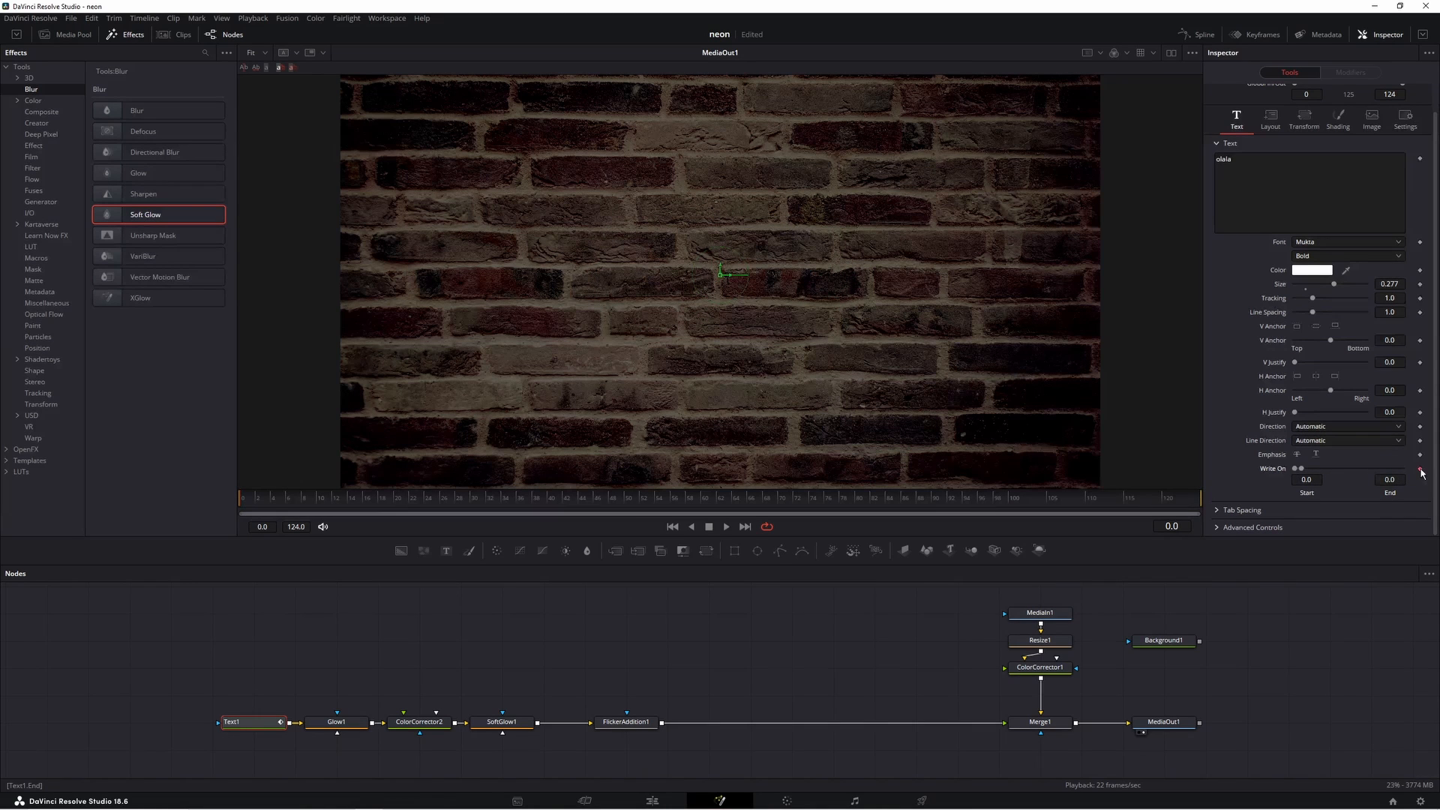
- Keyframe Text1's Write On end at 0.033 on frame 2, 0.222 on frame 4 and up to about 0.856 soon after, and play the animation
{"action": "left_click", "coordinate": [258, 504]}
{"action": "left_click_drag", "start_coordinate": [1300, 469], "coordinate": [1305, 469]}
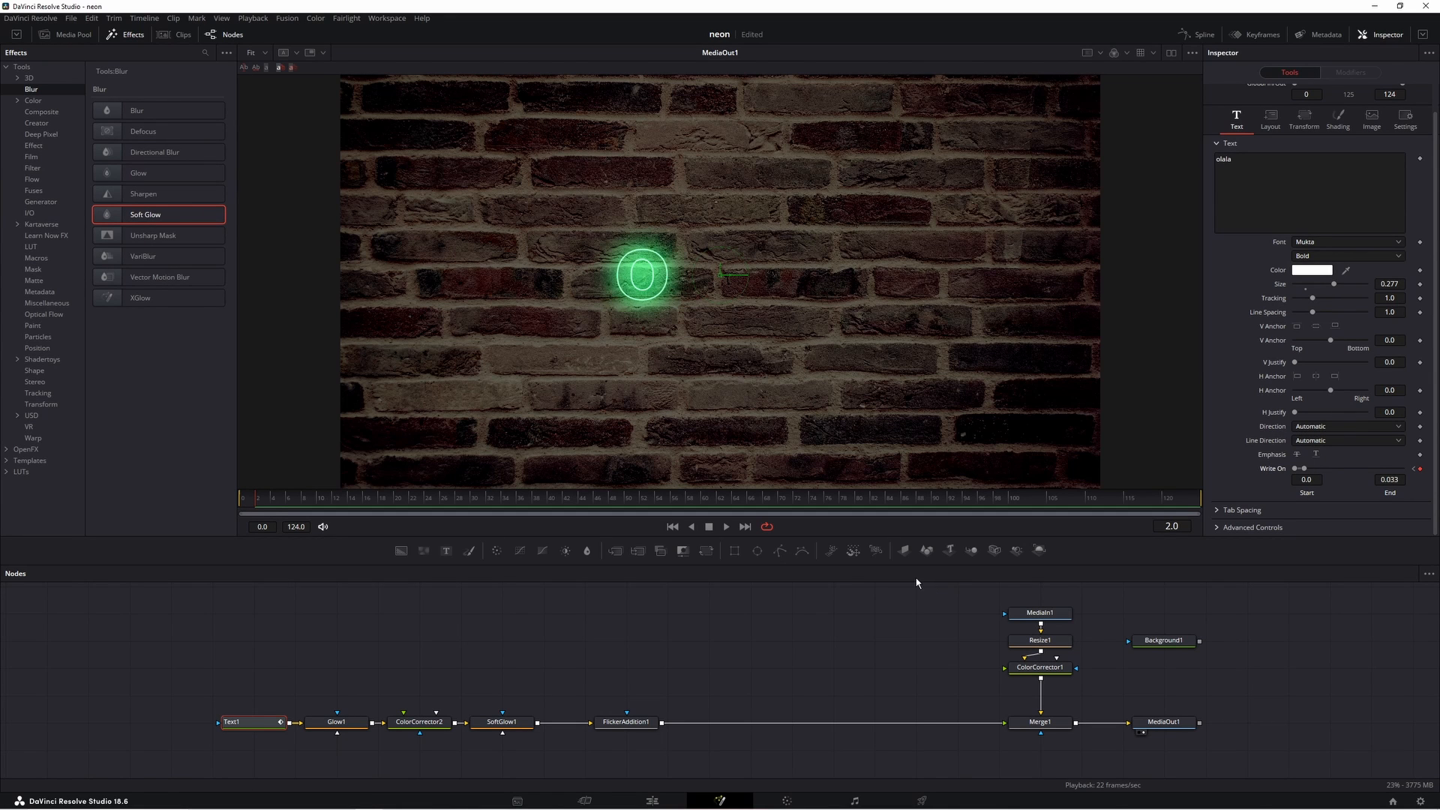
{"action": "left_click_drag", "start_coordinate": [1306, 469], "coordinate": [1324, 474]}
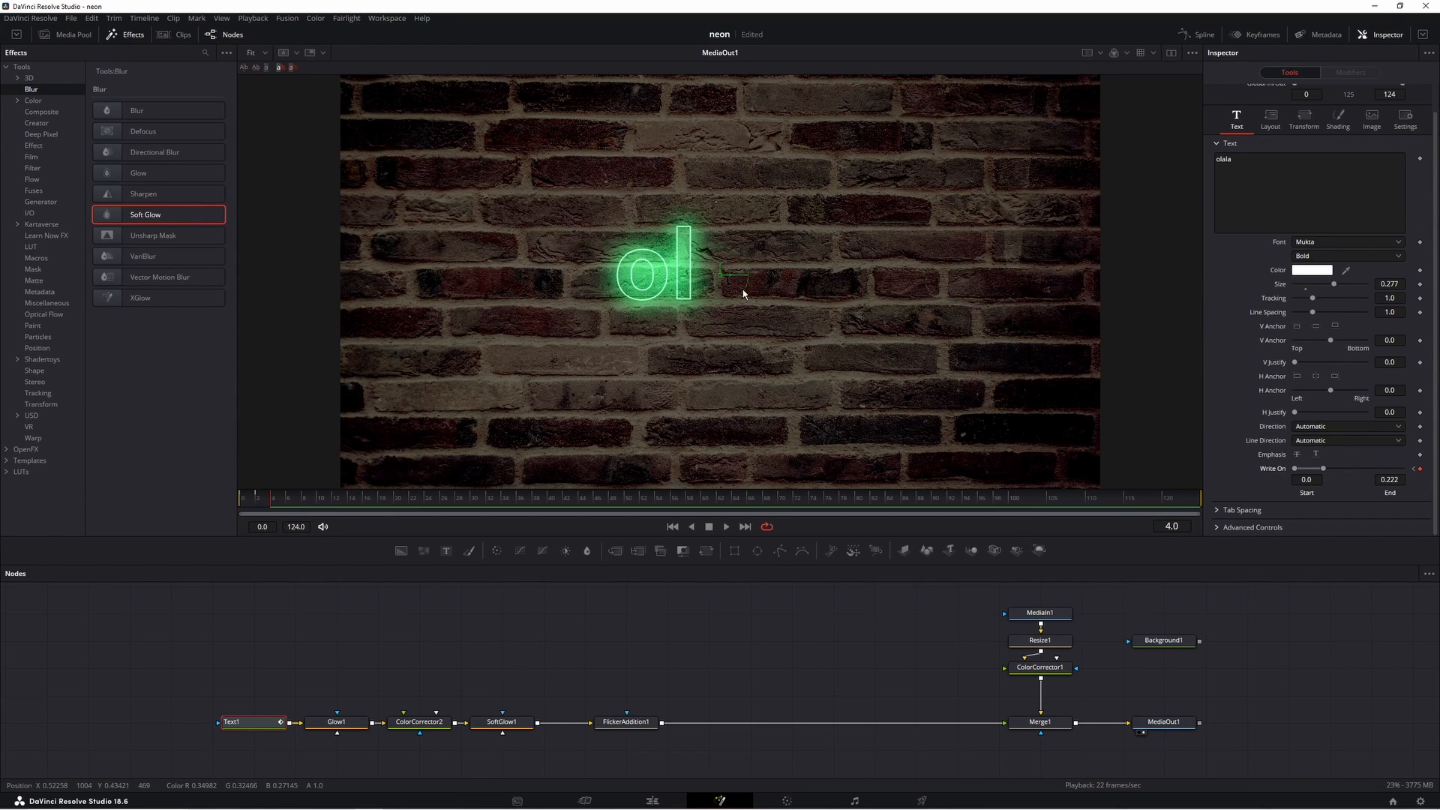
{"action": "left_click", "coordinate": [281, 504]}
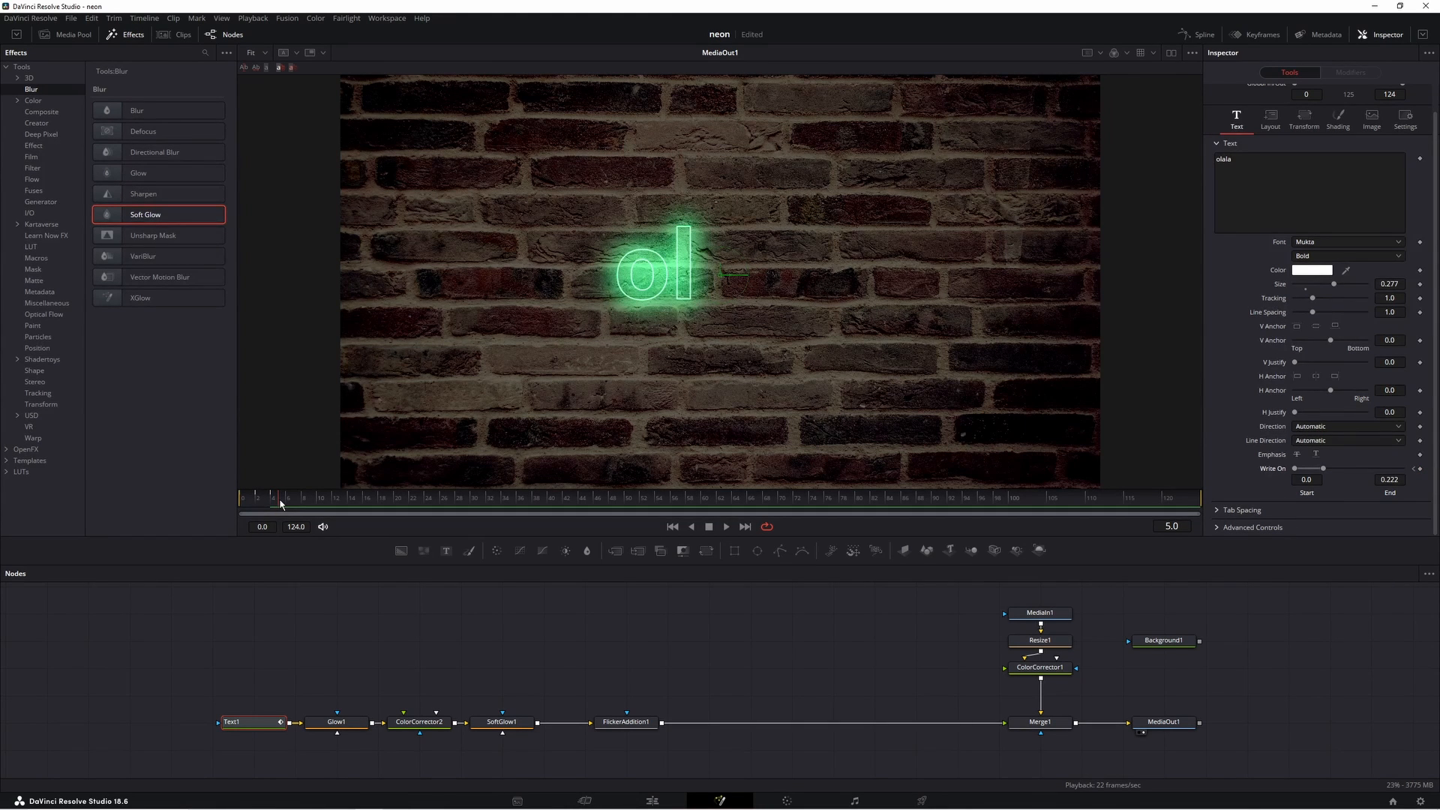
{"action": "left_click_drag", "start_coordinate": [1324, 470], "coordinate": [1388, 468]}
{"action": "left_click", "coordinate": [296, 504]}
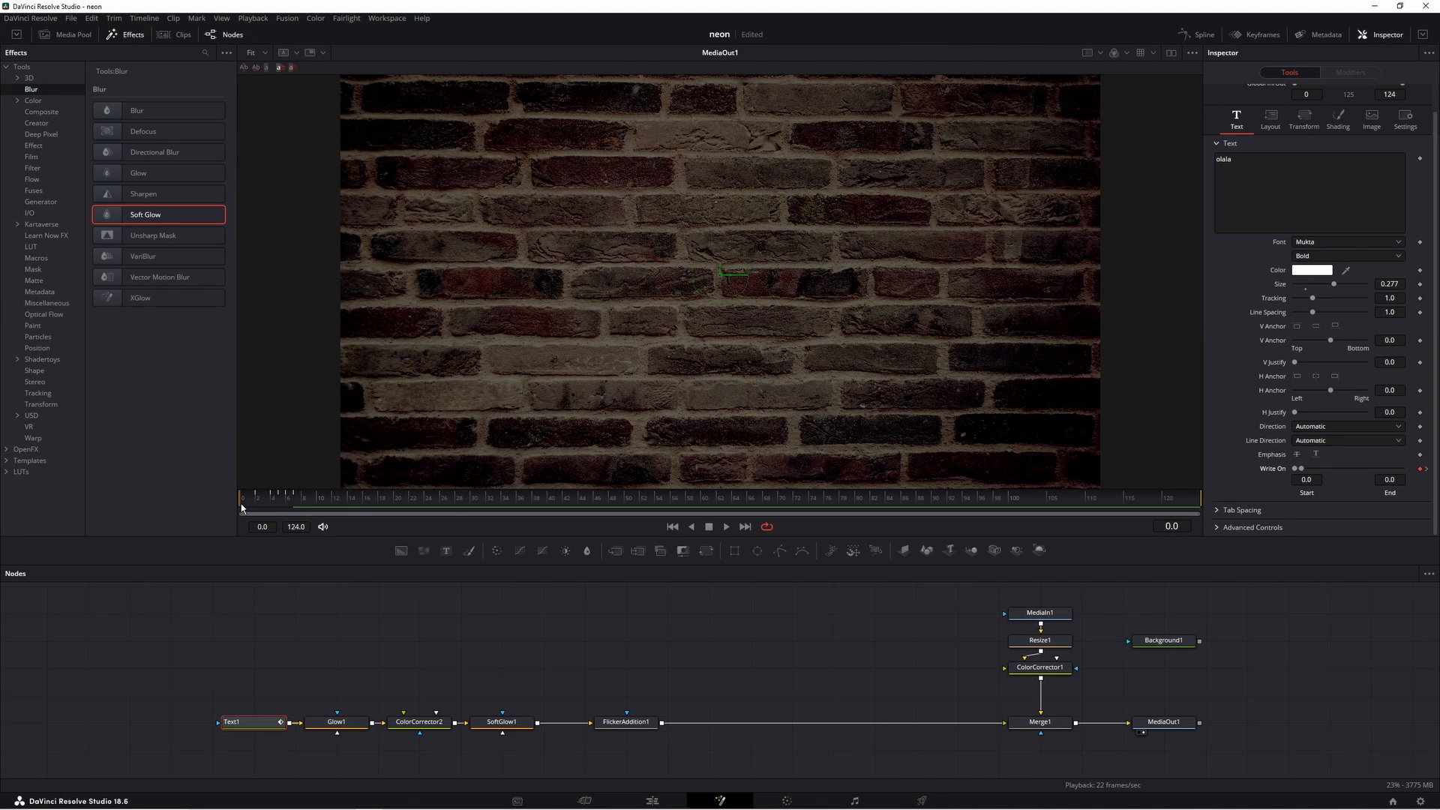
{"action": "key", "text": "space"}
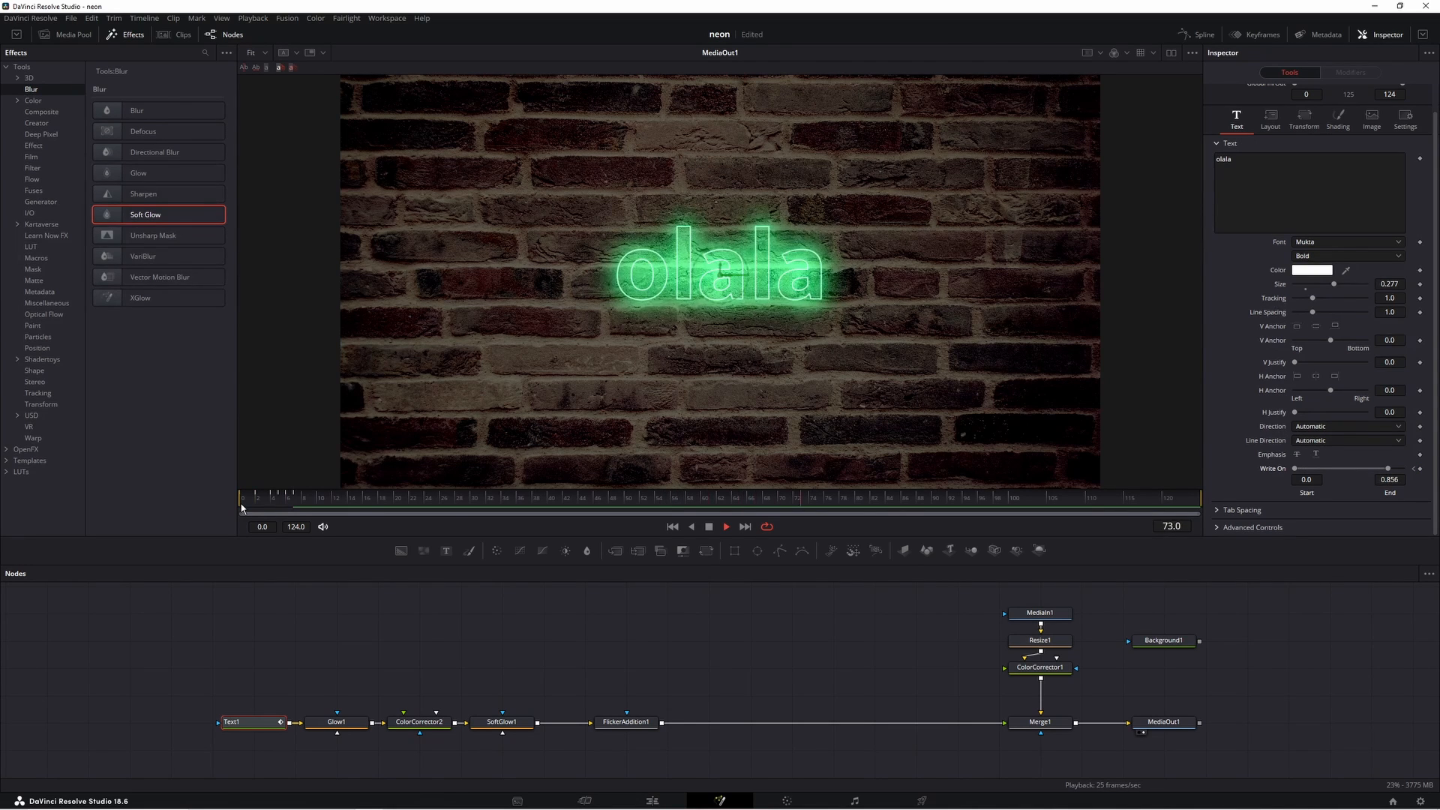
{"action": "left_click", "coordinate": [255, 504]}
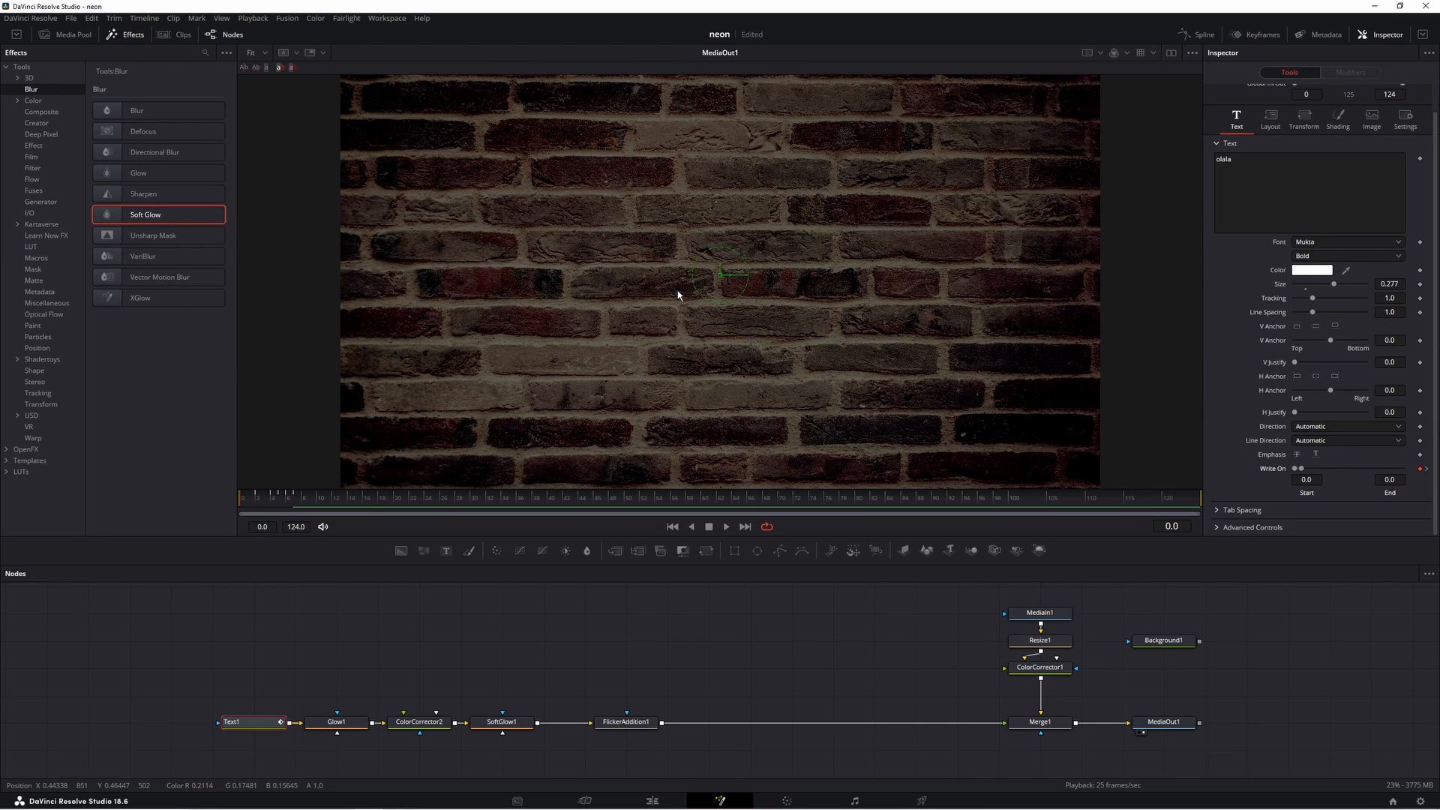
- Duplicate the Text1 node in an empty part of the node graph and merge the copy over FlickerAddition1's output
{"action": "right_click", "coordinate": [256, 725]}
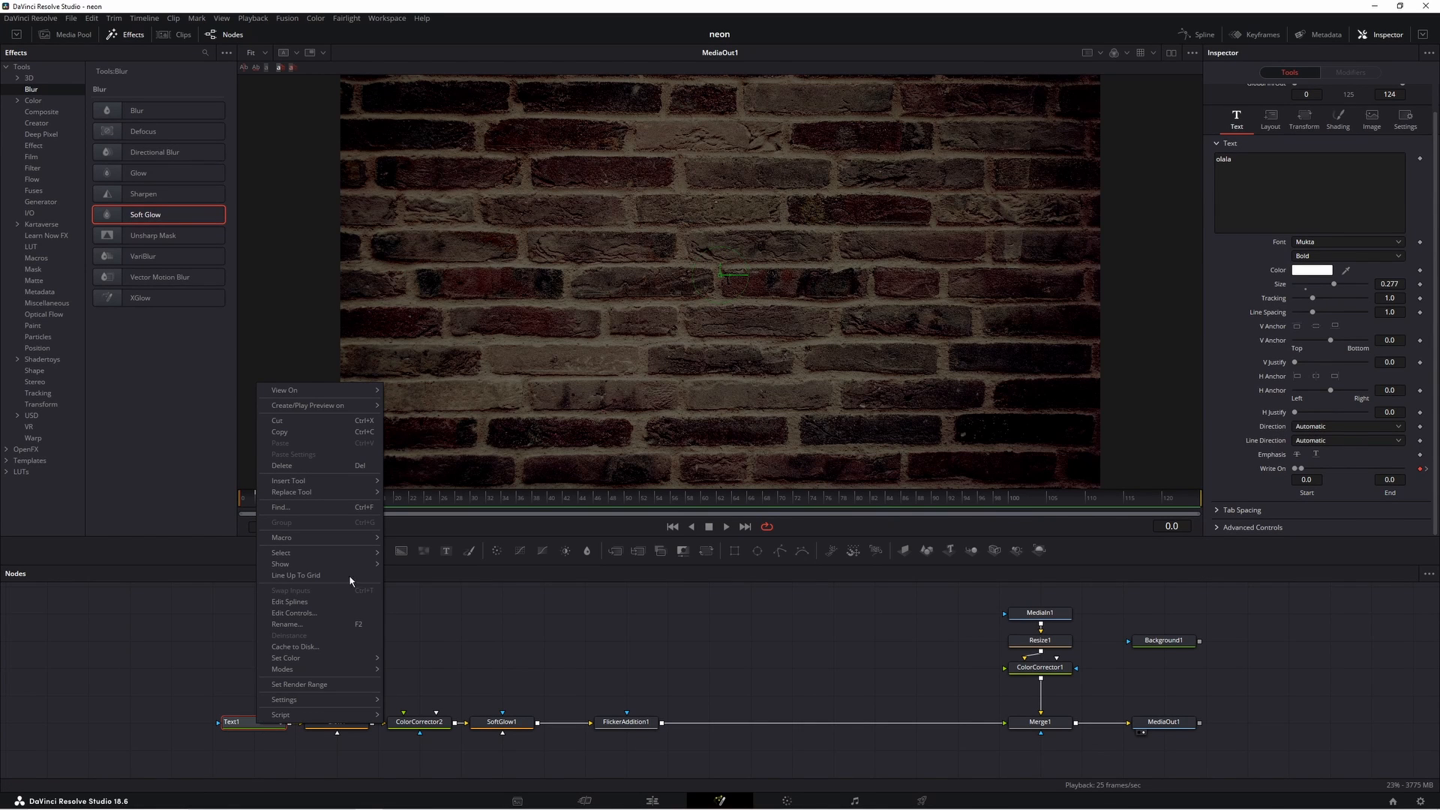
{"action": "left_click", "coordinate": [349, 435]}
{"action": "left_click", "coordinate": [792, 640]}
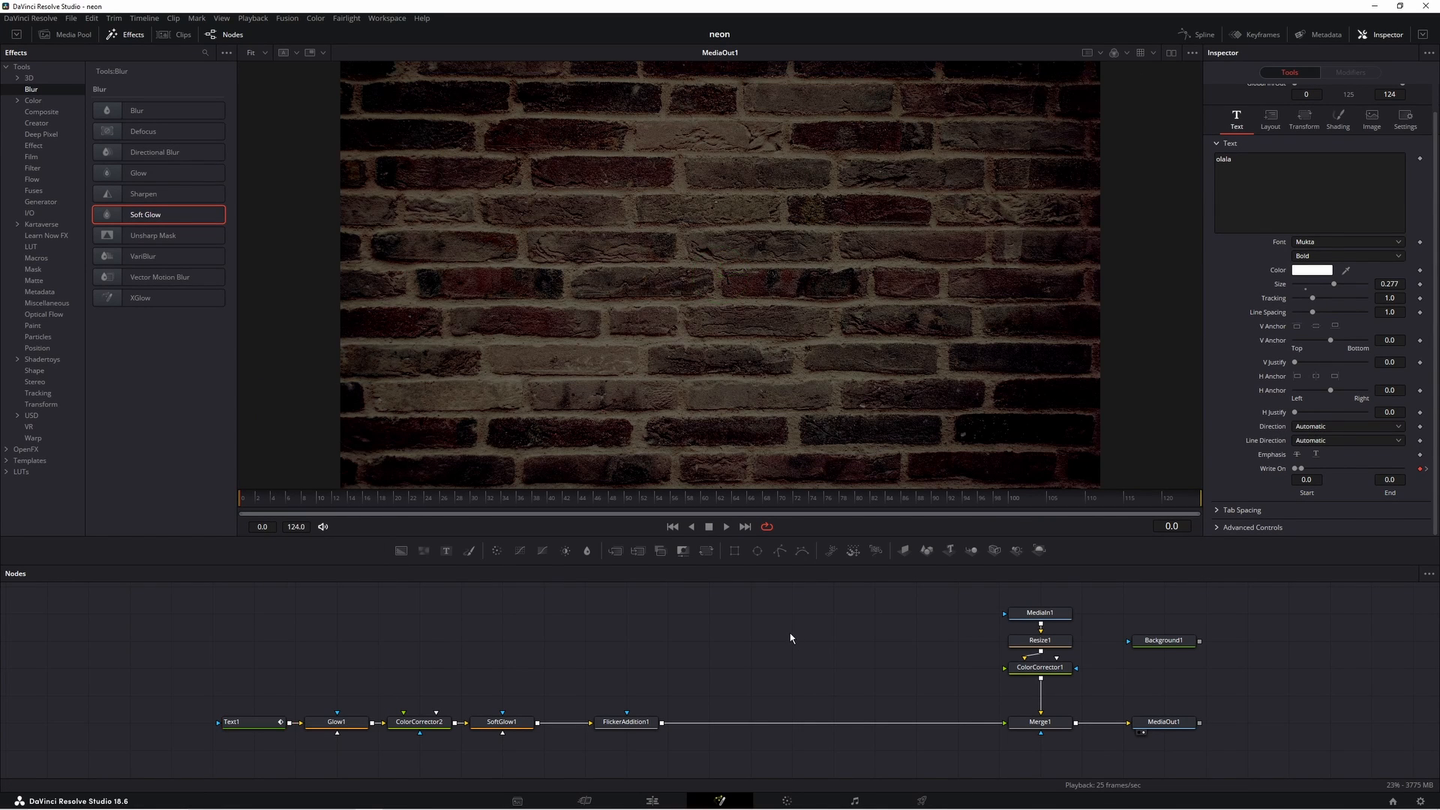
{"action": "key", "text": "ctrl+v"}
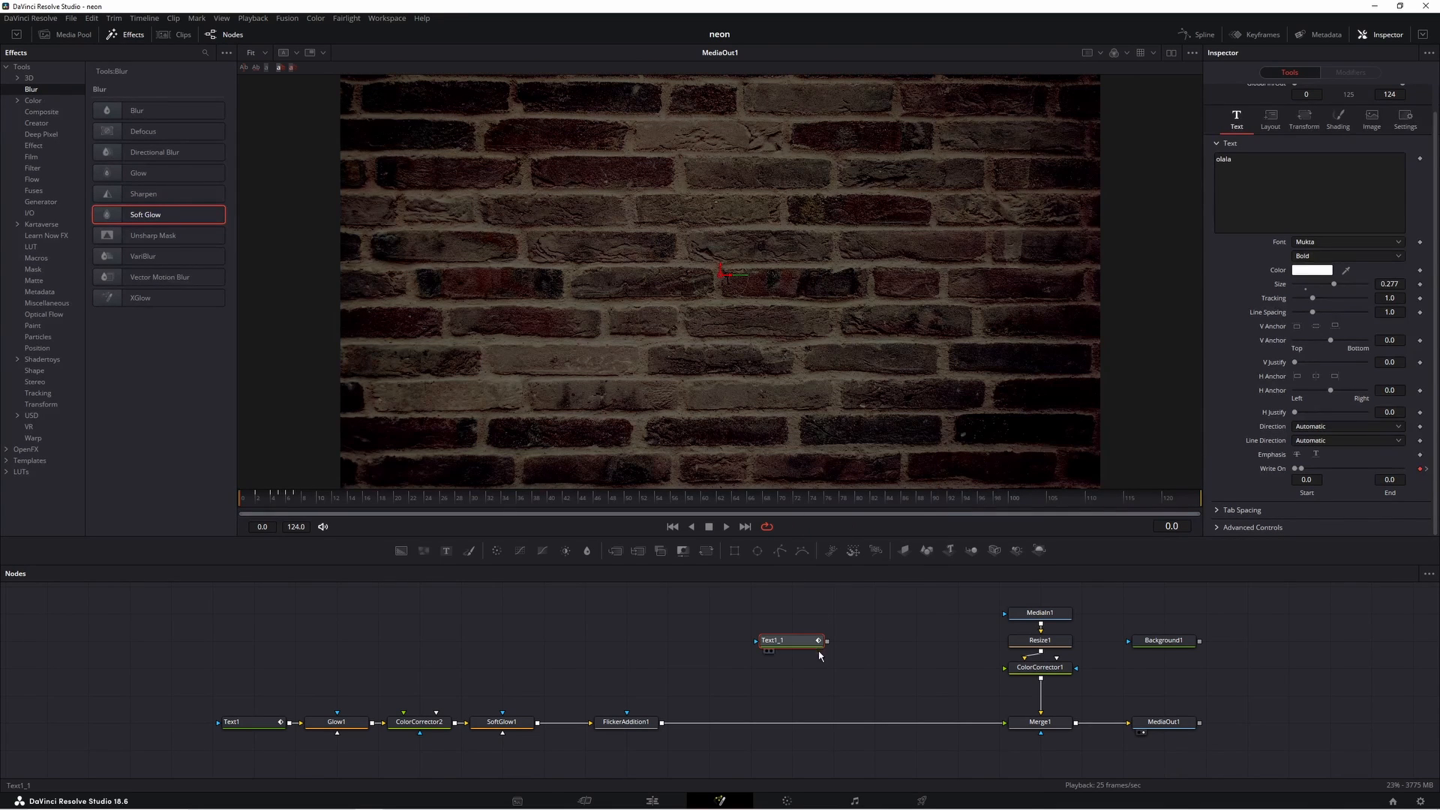
{"action": "left_click_drag", "start_coordinate": [182, 673], "coordinate": [728, 771]}
{"action": "left_click_drag", "start_coordinate": [977, 596], "coordinate": [1113, 771]}
{"action": "left_click_drag", "start_coordinate": [827, 642], "coordinate": [663, 729]}
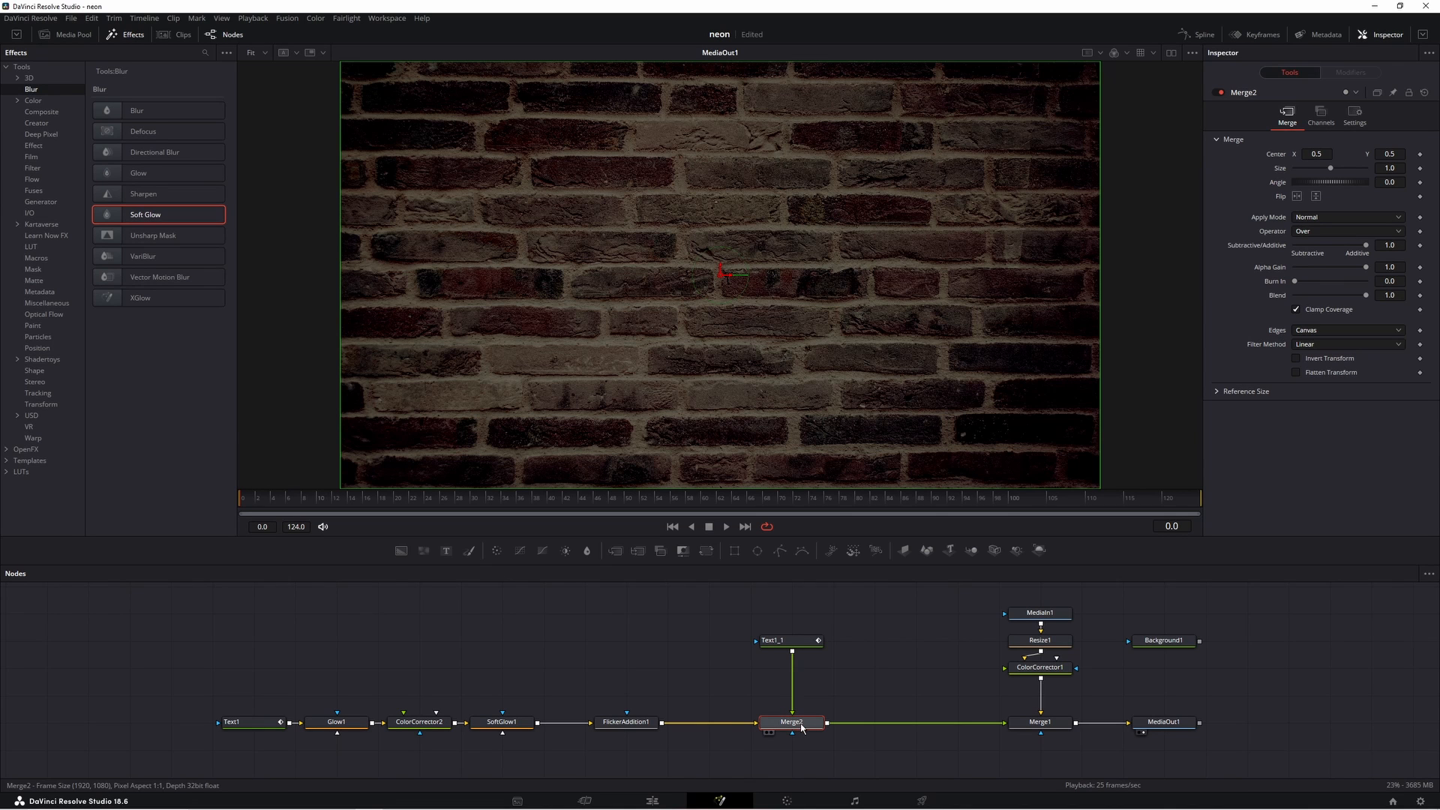
- Set the Write On end of Text1_1 to 1.0, remove its animation and check the result at frame 3
{"action": "left_click", "coordinate": [773, 640]}
{"action": "left_click_drag", "start_coordinate": [1295, 497], "coordinate": [1404, 499]}
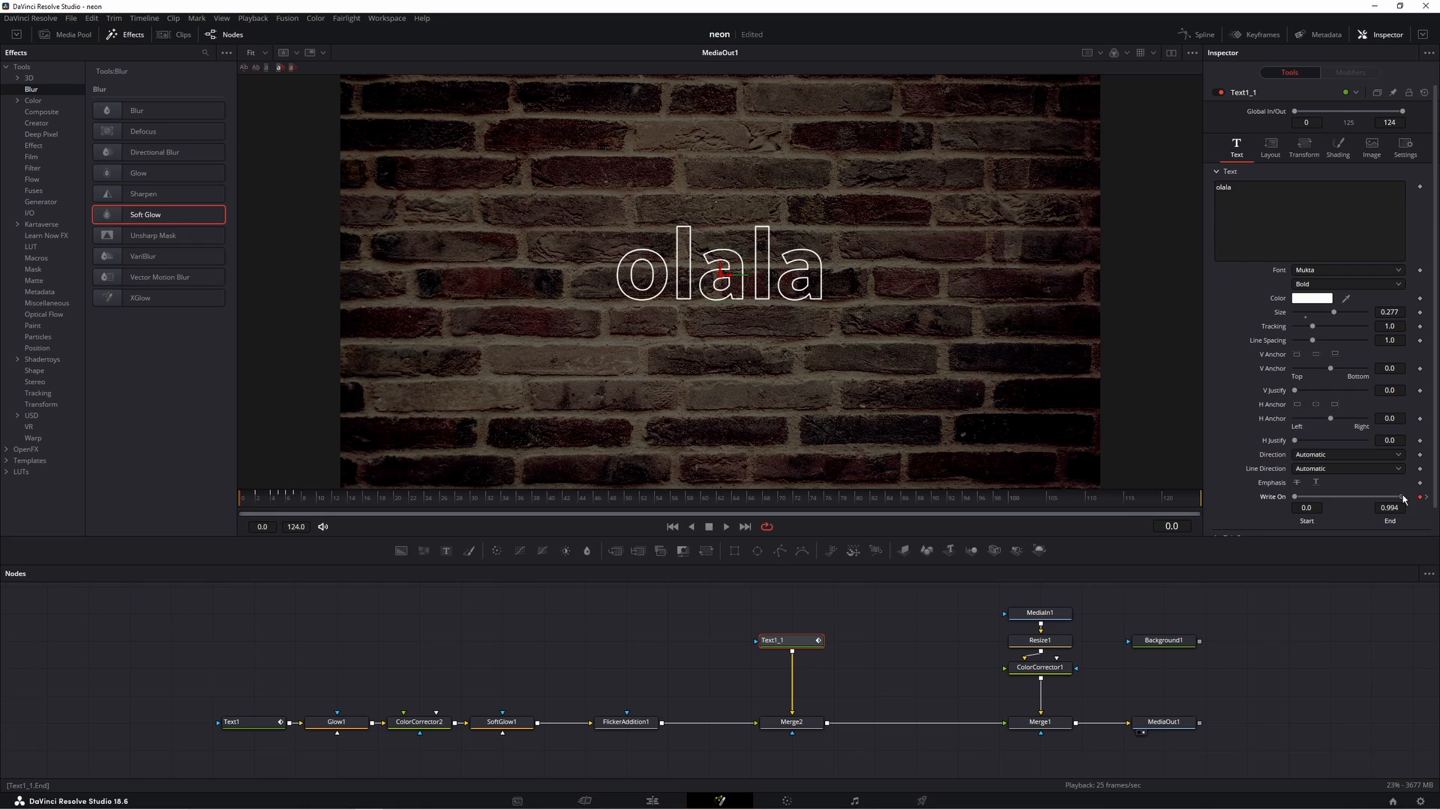
{"action": "right_click", "coordinate": [1268, 500]}
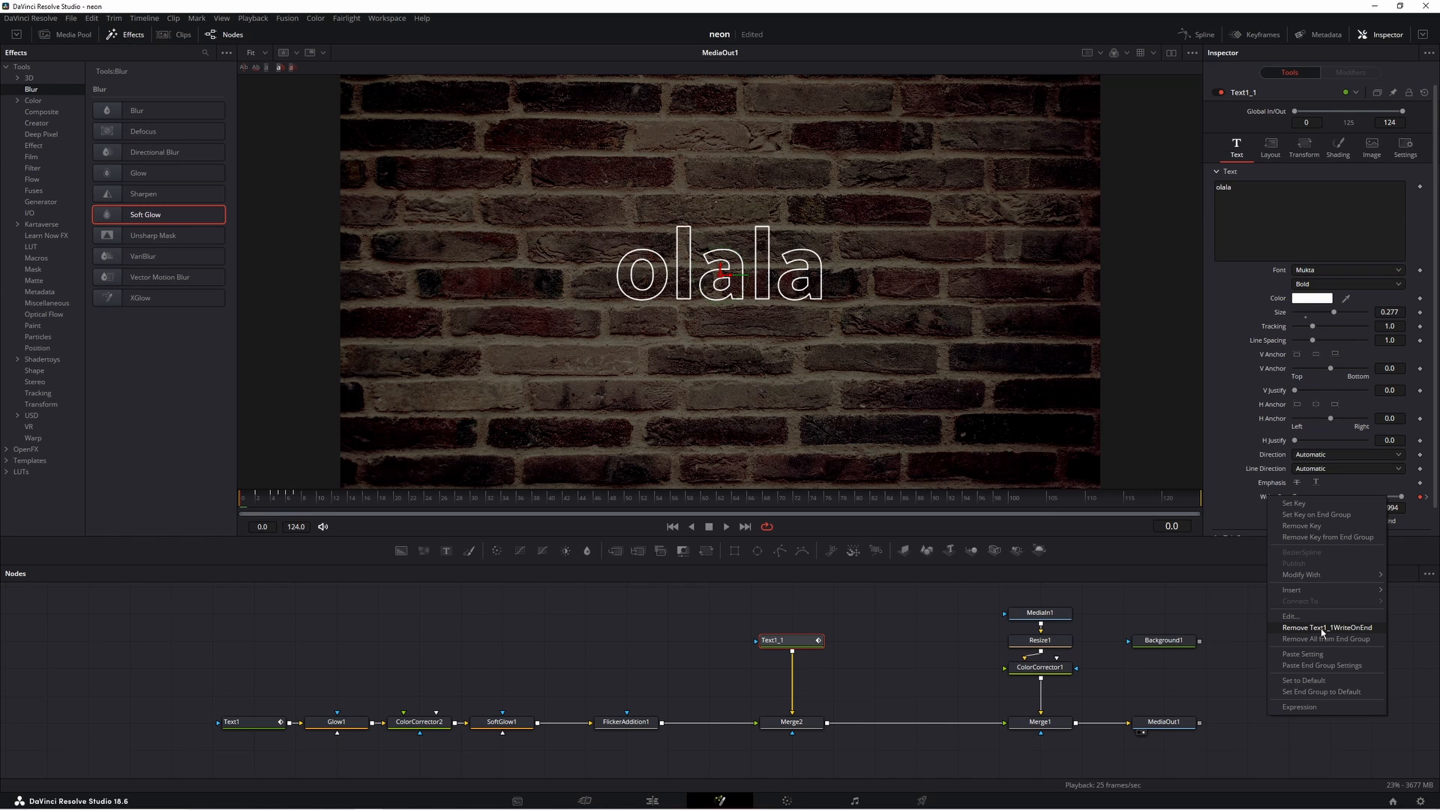
{"action": "left_click", "coordinate": [1323, 628]}
{"action": "left_click", "coordinate": [268, 502]}
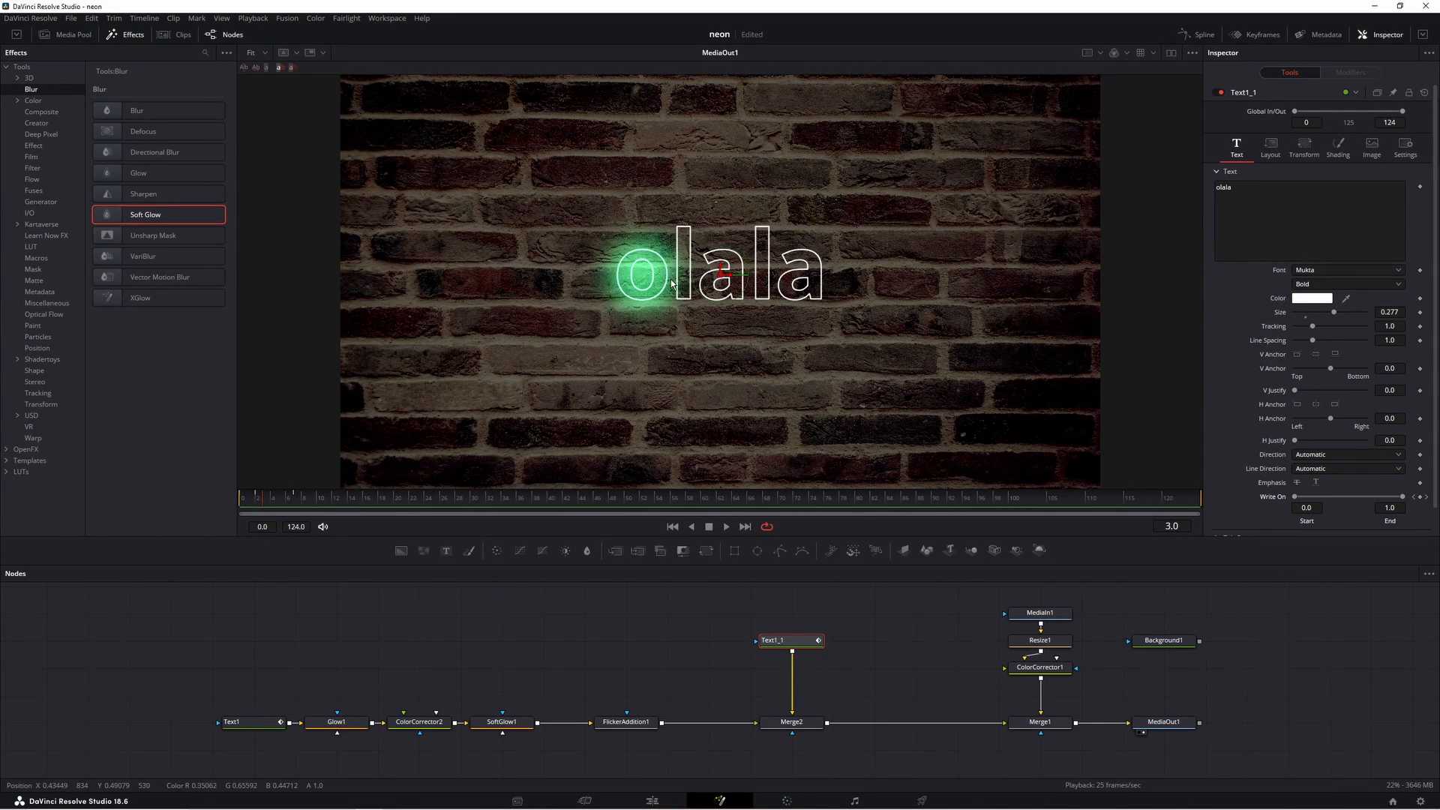
- Set the colour of Text1_1 to the dull green #52916b and scrub the animation from the start to frame 45
{"action": "left_click", "coordinate": [1312, 298]}
{"action": "left_click_drag", "start_coordinate": [785, 296], "coordinate": [1100, 212]}
{"action": "left_click", "coordinate": [1136, 304]}
{"action": "left_click", "coordinate": [1101, 282]}
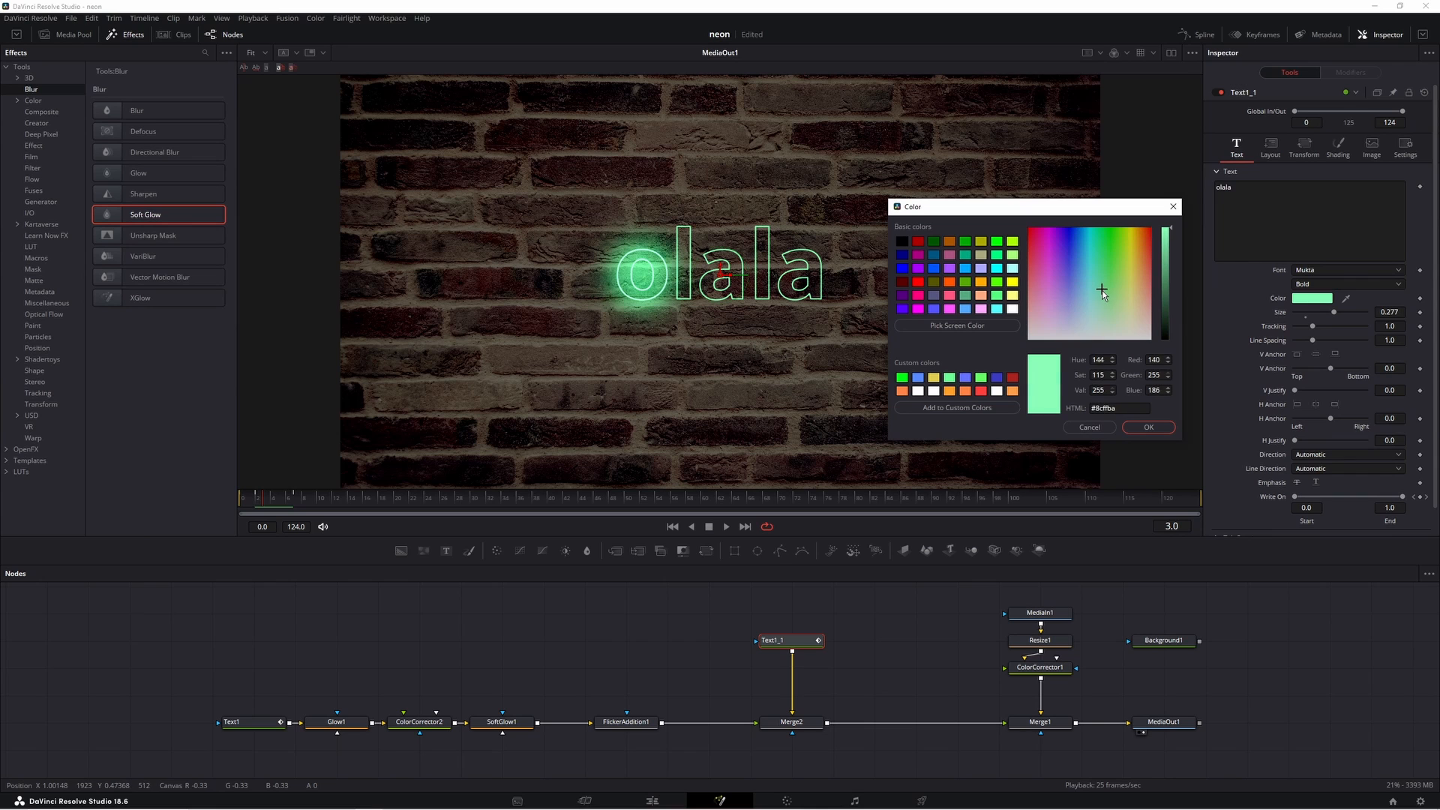
{"action": "left_click", "coordinate": [1168, 256]}
{"action": "left_click_drag", "start_coordinate": [1168, 259], "coordinate": [1168, 276]}
{"action": "left_click", "coordinate": [1097, 277]}
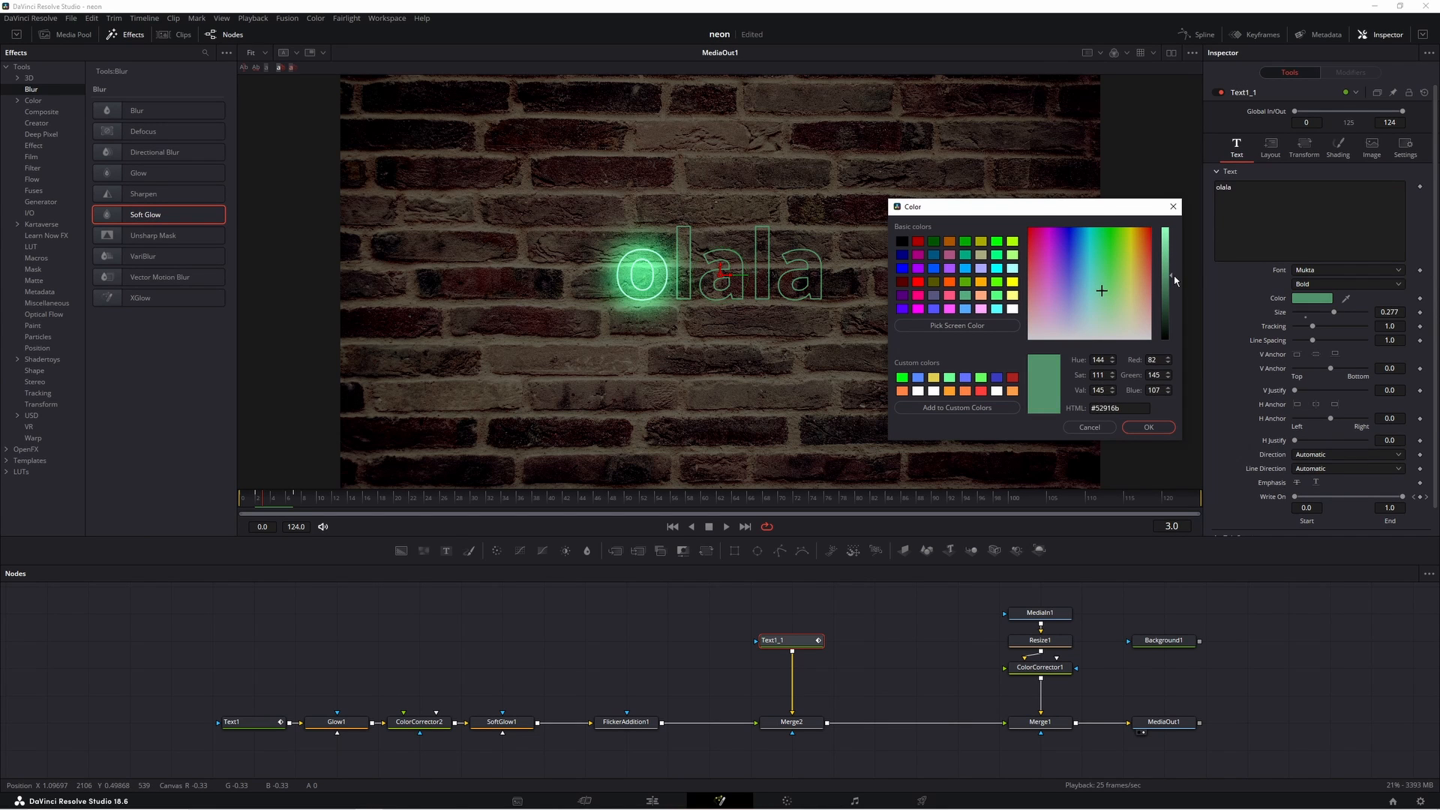
{"action": "left_click", "coordinate": [1147, 427]}
{"action": "left_click", "coordinate": [242, 505]}
{"action": "left_click_drag", "start_coordinate": [242, 505], "coordinate": [589, 508]}
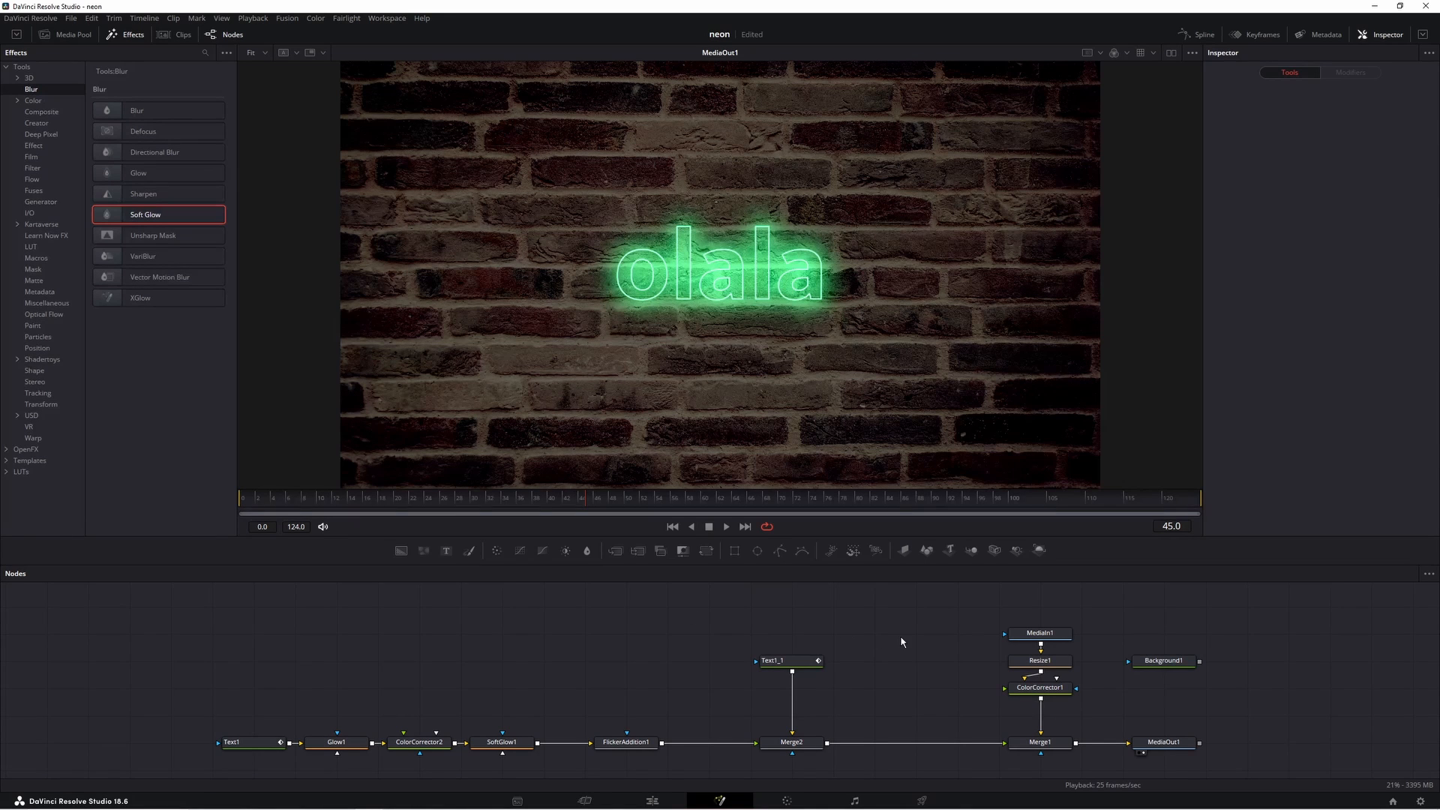
- Draw an open polygon cable hooking up to the letter "o", with border width 0.013, masking a new background merged after Merge2
{"action": "left_click", "coordinate": [780, 551]}
{"action": "mouse_move", "coordinate": [549, 96]}
{"action": "left_mouse_down"}
{"action": "mouse_move", "coordinate": [551, 389]}
{"action": "mouse_move", "coordinate": [569, 412]}
{"action": "mouse_move", "coordinate": [634, 367]}
{"action": "left_mouse_up"}
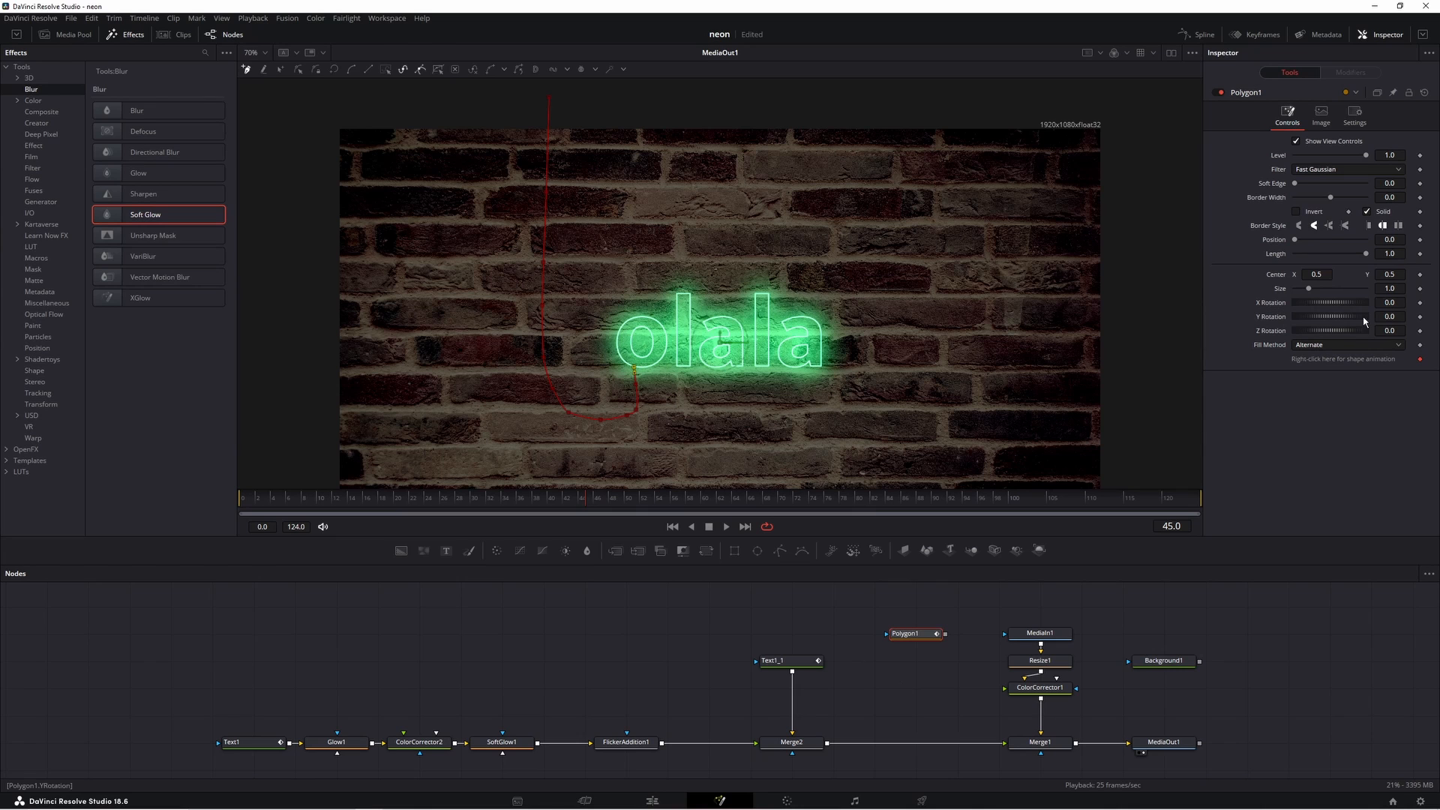
{"action": "left_click_drag", "start_coordinate": [1332, 200], "coordinate": [1334, 201]}
{"action": "left_click", "coordinate": [956, 672]}
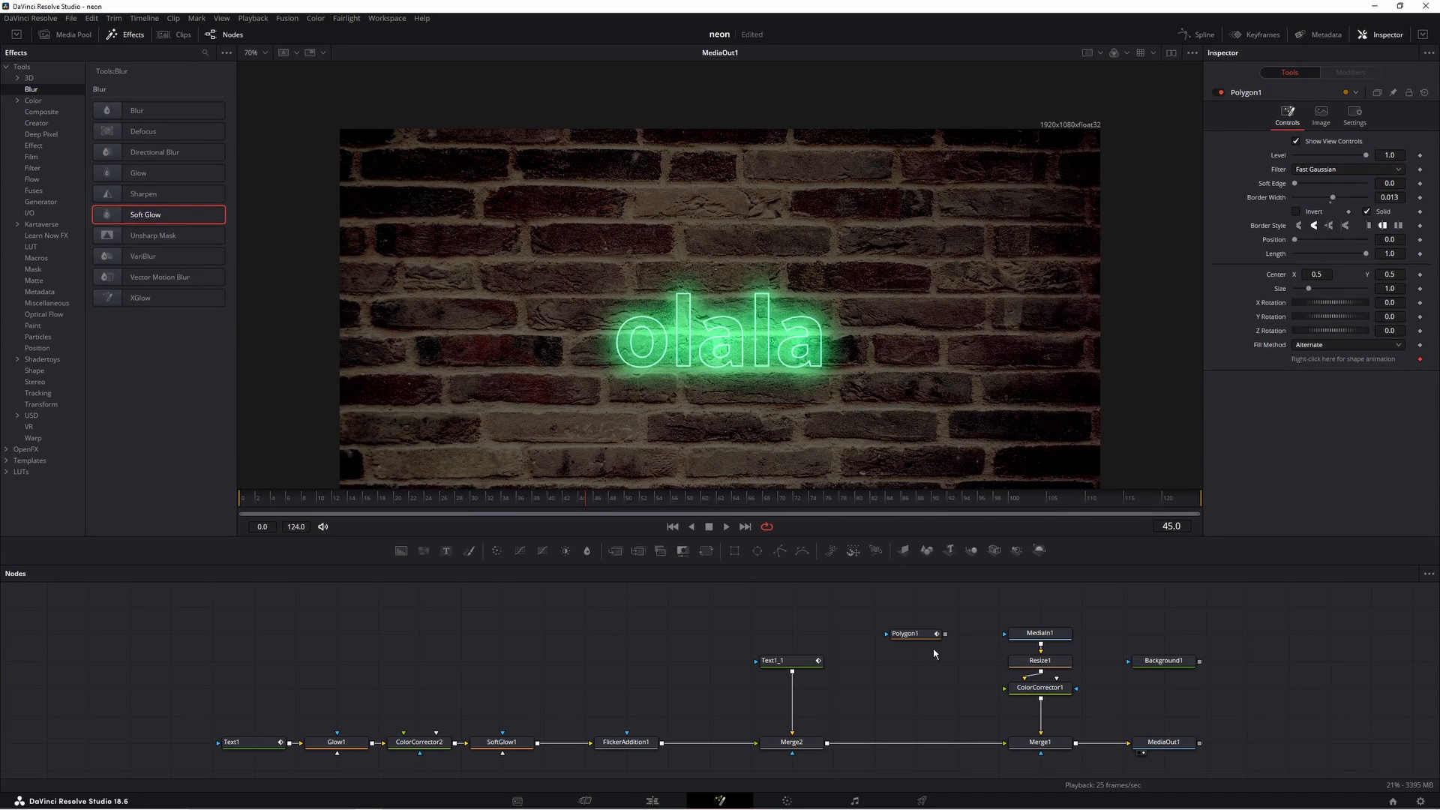
{"action": "left_click_drag", "start_coordinate": [946, 635], "coordinate": [828, 743]}
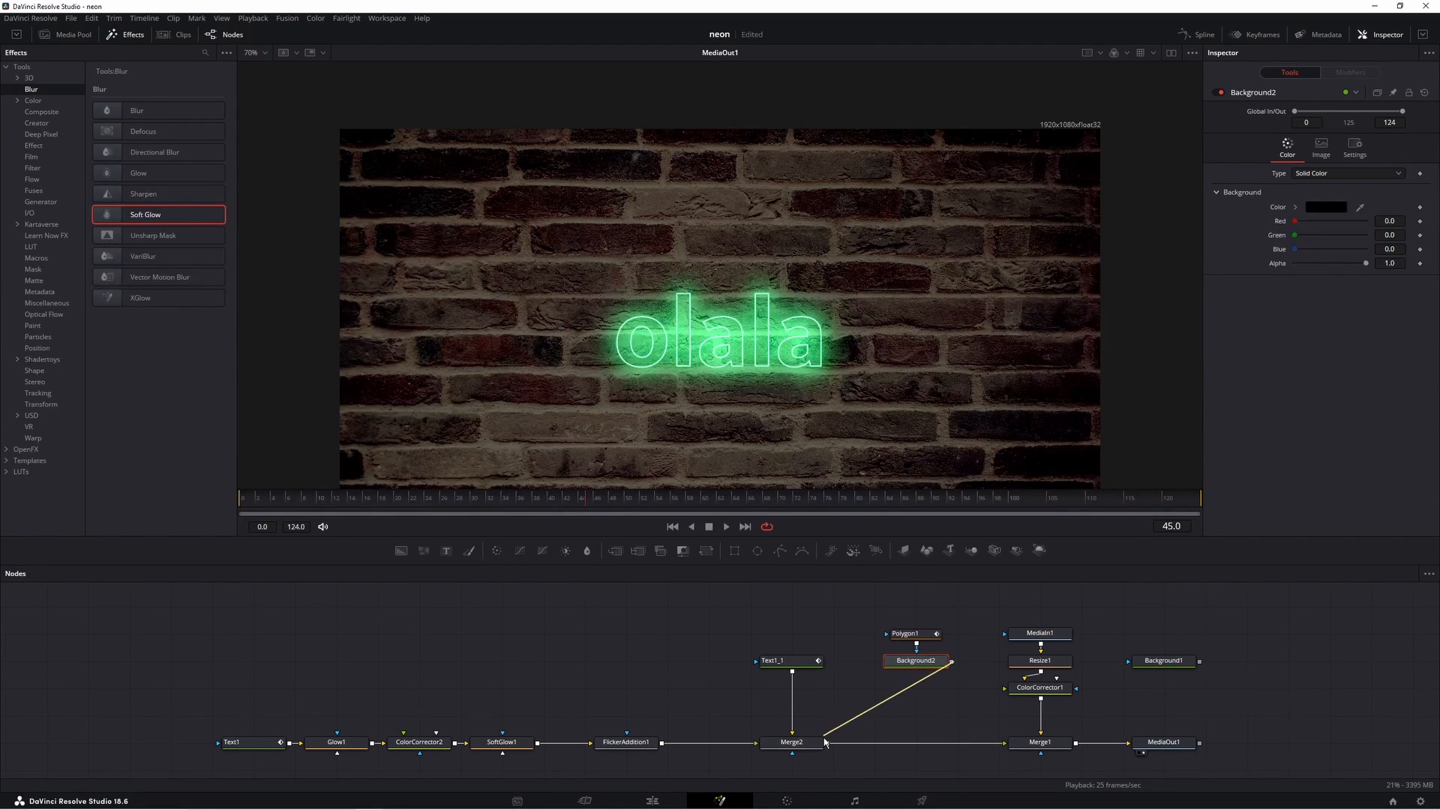
- Thin the cable by setting Polygon1's border width to about 0.0064
{"action": "left_click", "coordinate": [928, 635]}
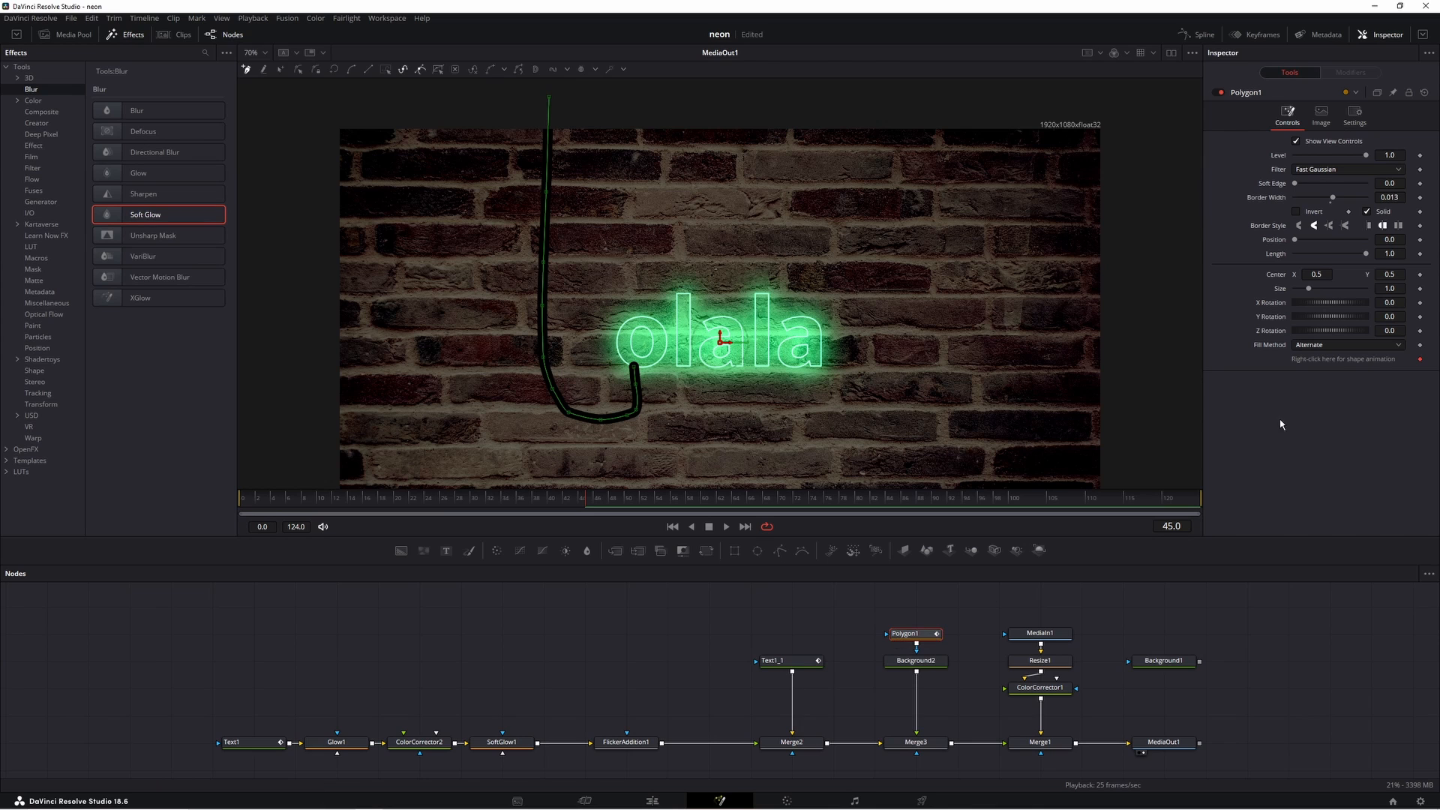
{"action": "left_click_drag", "start_coordinate": [1399, 198], "coordinate": [1376, 199]}
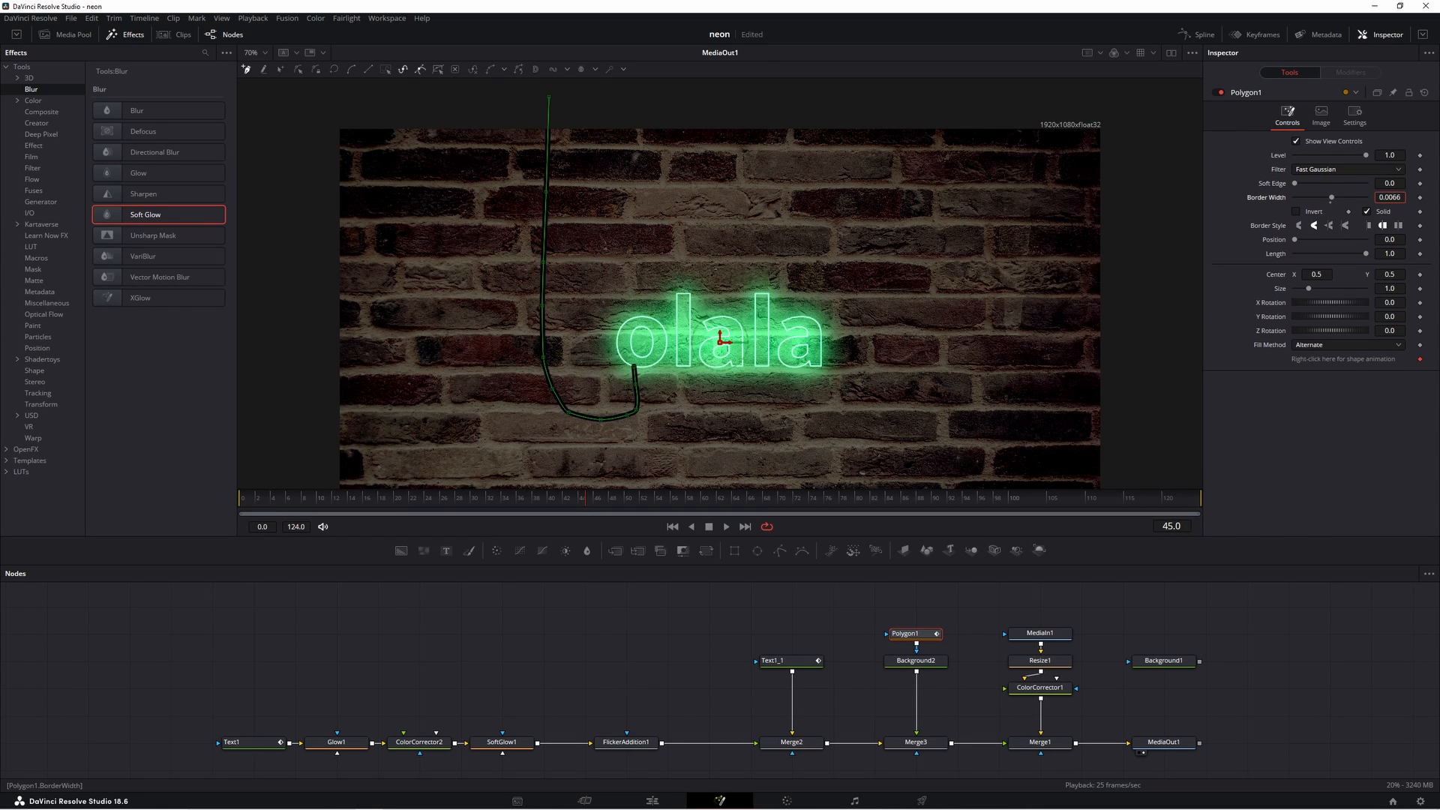
{"action": "left_click", "coordinate": [969, 637]}
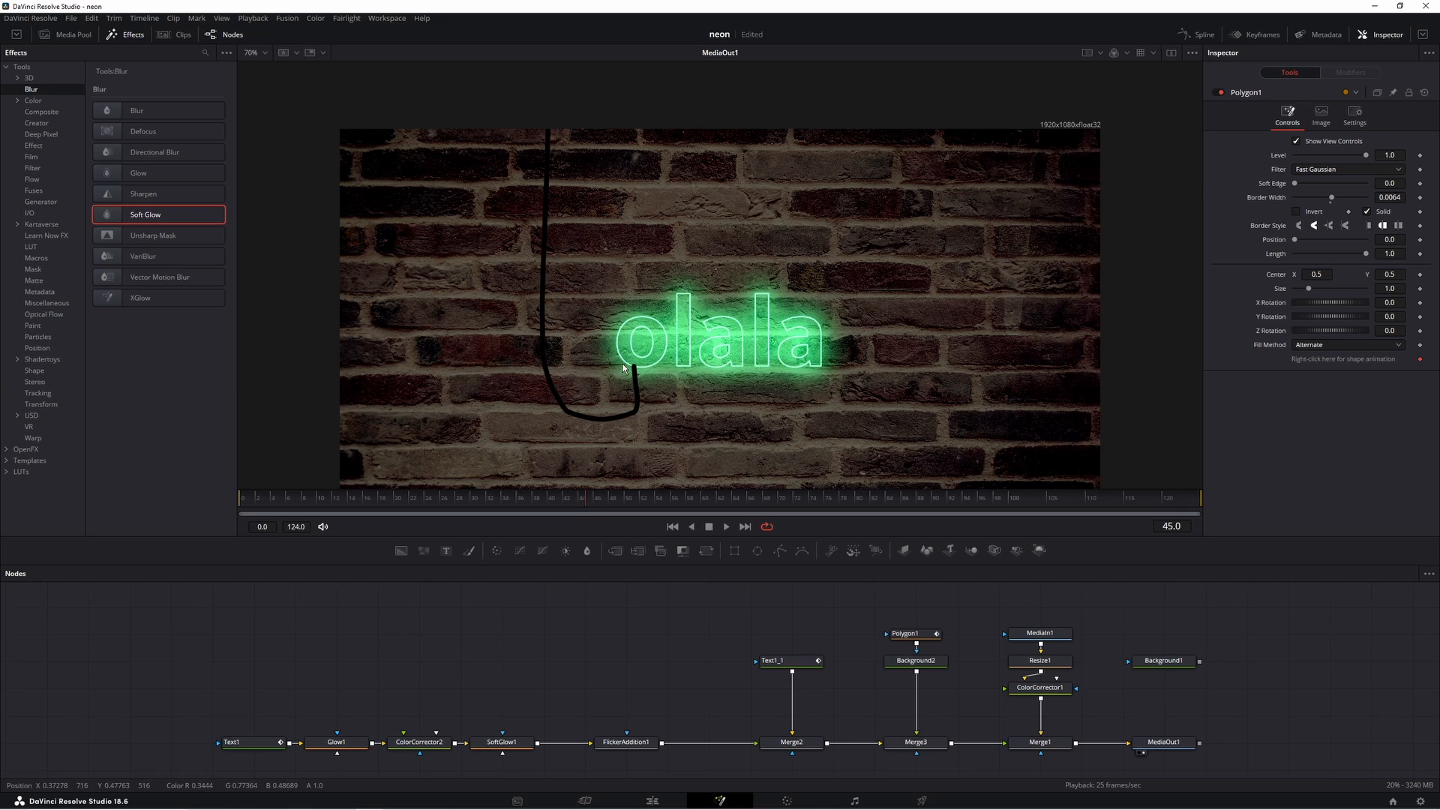
- Fill Background2 with a linear gradient from about (0.198, 0.683) to (1.166, 0.05), with its end colour at red 0.811 and blue 0.646
{"action": "left_click", "coordinate": [916, 660]}
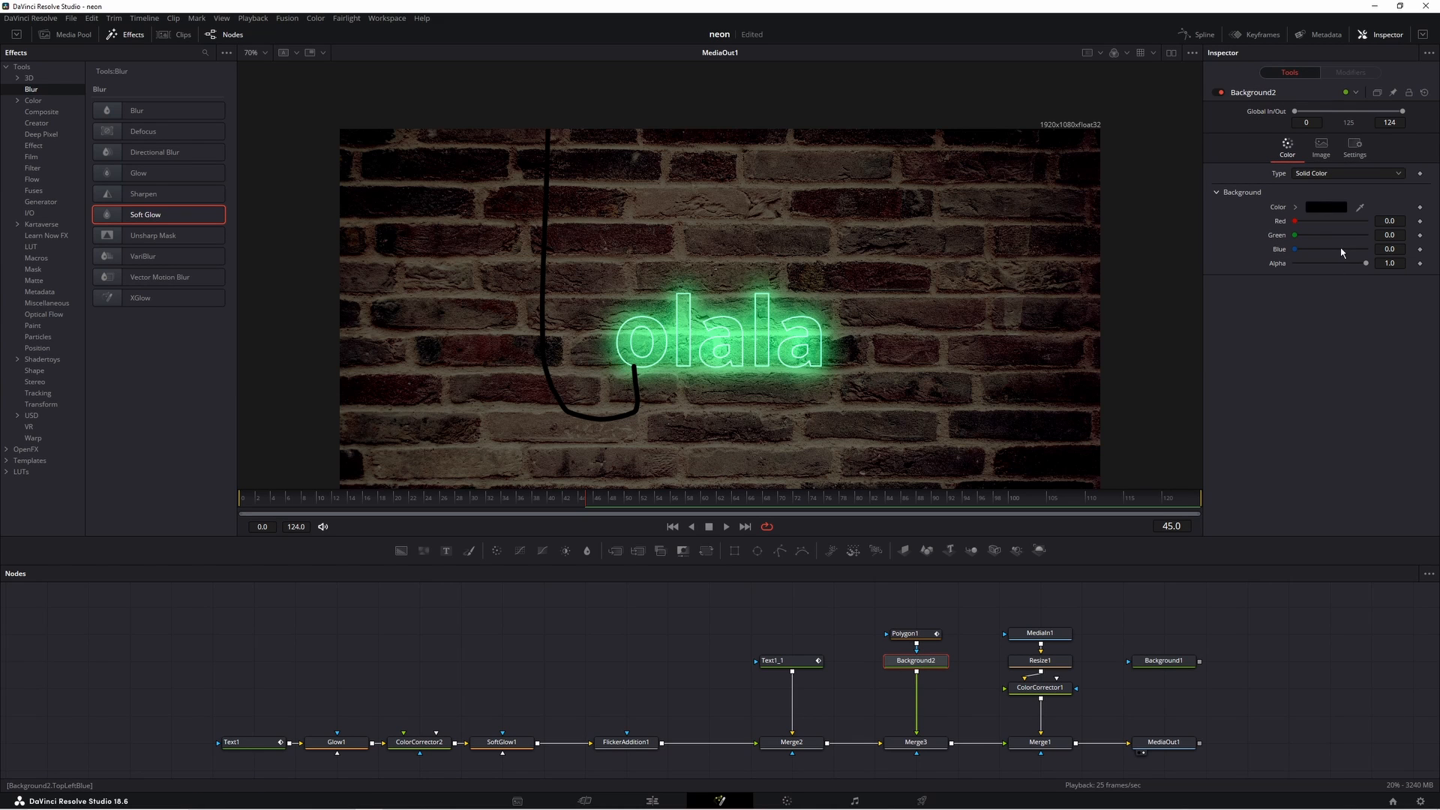
{"action": "left_click", "coordinate": [1326, 176]}
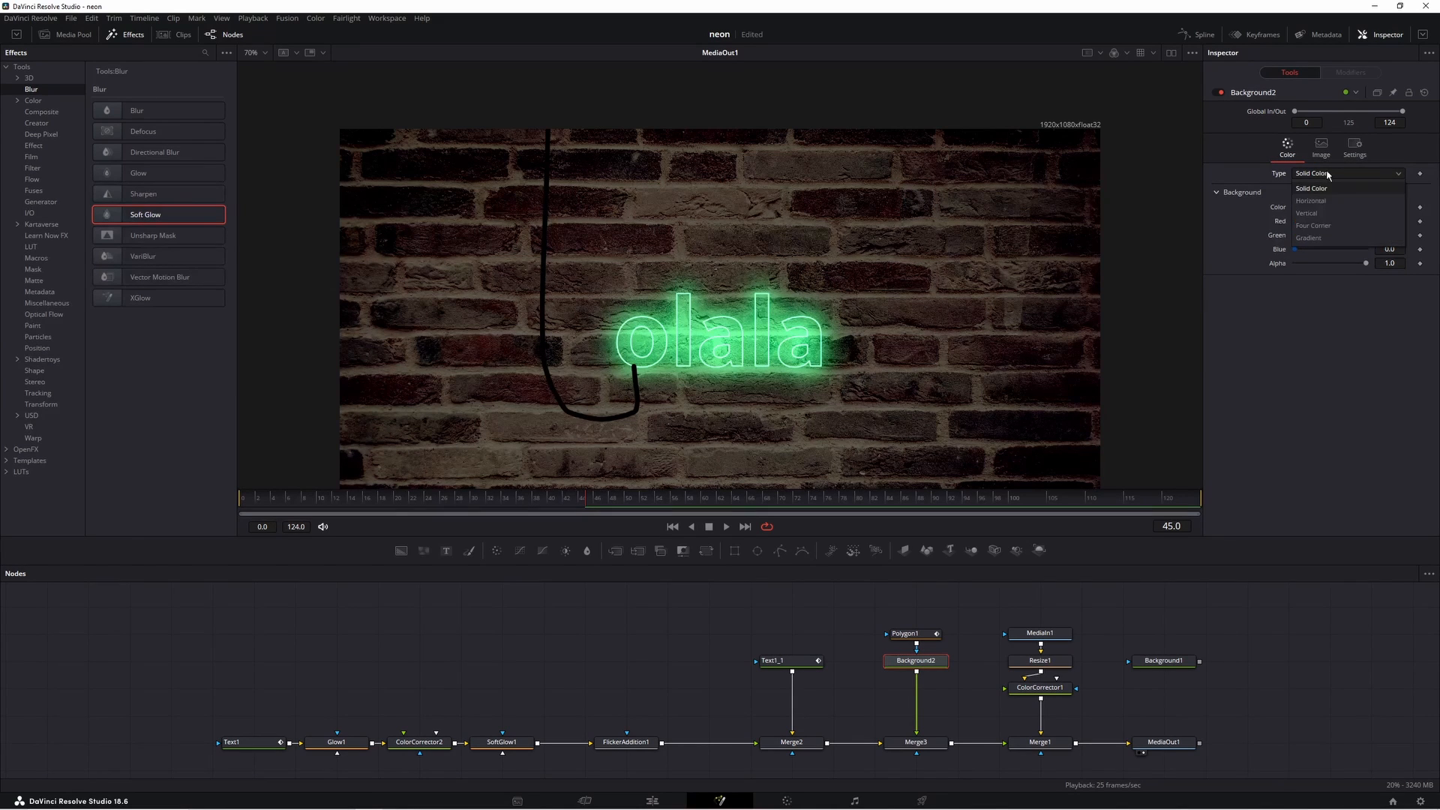
{"action": "left_click", "coordinate": [1317, 240]}
{"action": "left_click_drag", "start_coordinate": [340, 342], "coordinate": [418, 199]}
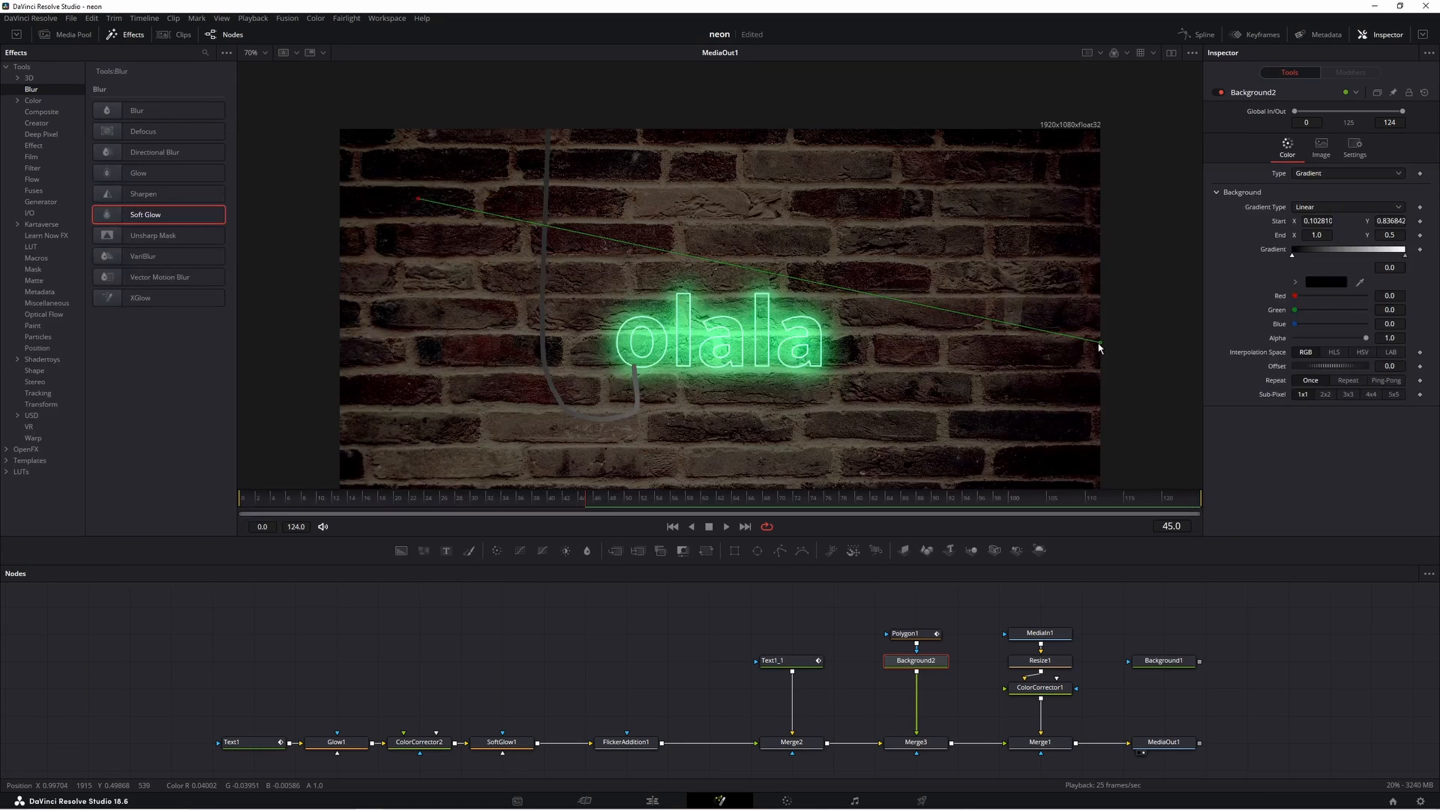
{"action": "left_click_drag", "start_coordinate": [1101, 347], "coordinate": [1223, 540]}
{"action": "left_click_drag", "start_coordinate": [417, 199], "coordinate": [490, 264]}
{"action": "left_click", "coordinate": [1405, 257]}
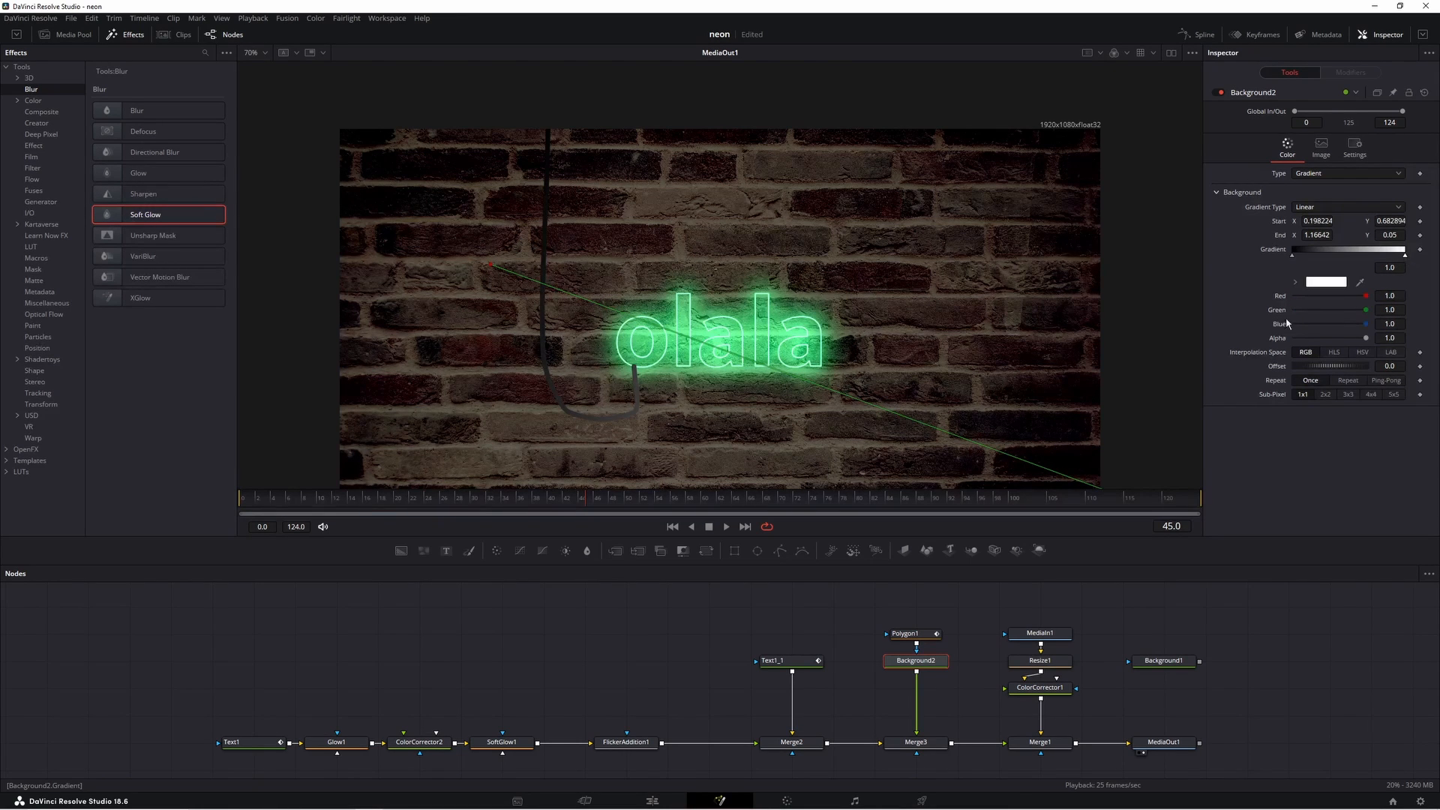
{"action": "left_click_drag", "start_coordinate": [1366, 297], "coordinate": [1341, 325]}
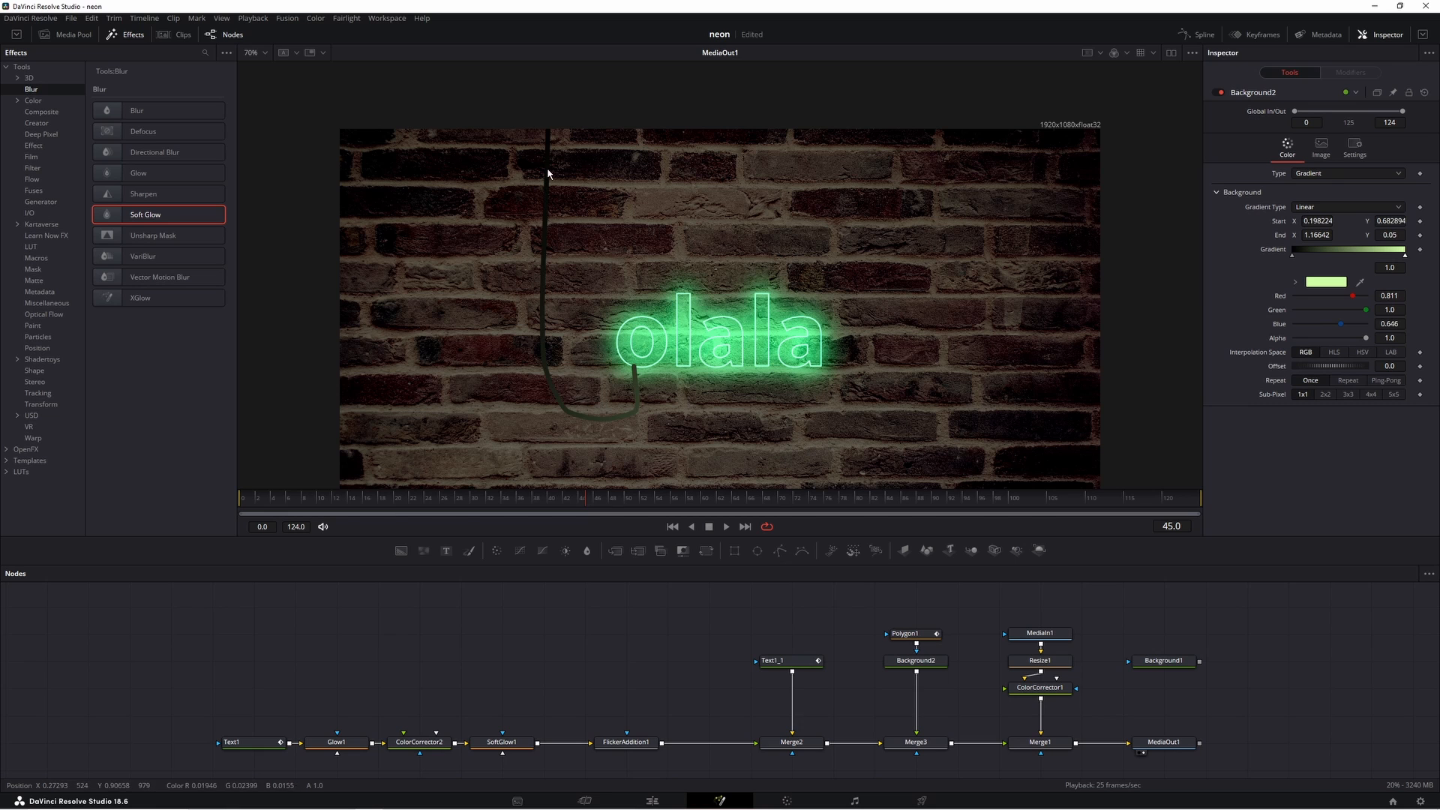
- Add a Drop Shadow after Background2 with strength 0.787, angle 117, distance about 0.0074 and blur 0
{"action": "left_click", "coordinate": [930, 665]}
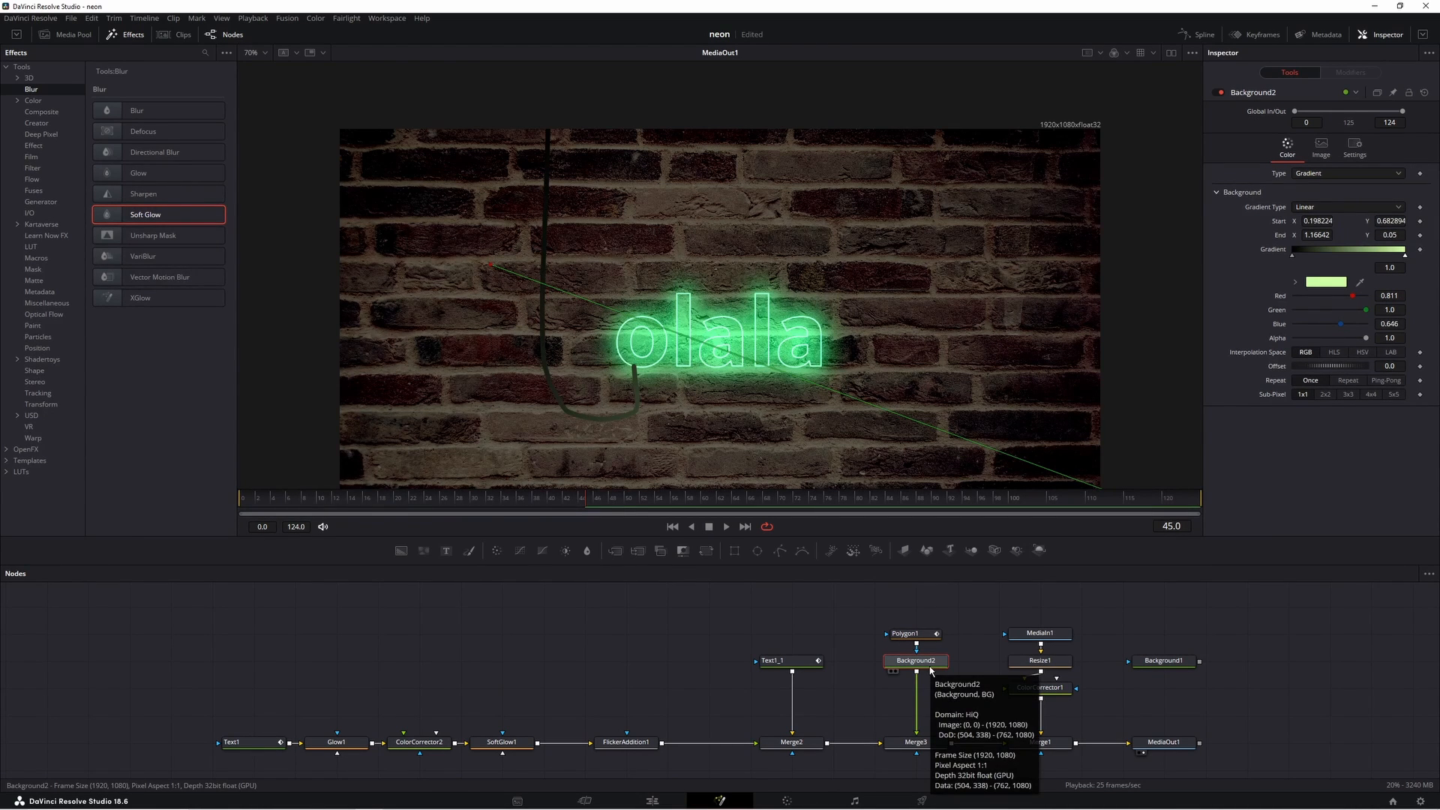
{"action": "key", "text": "shift+space"}
{"action": "type", "text": "drop"}
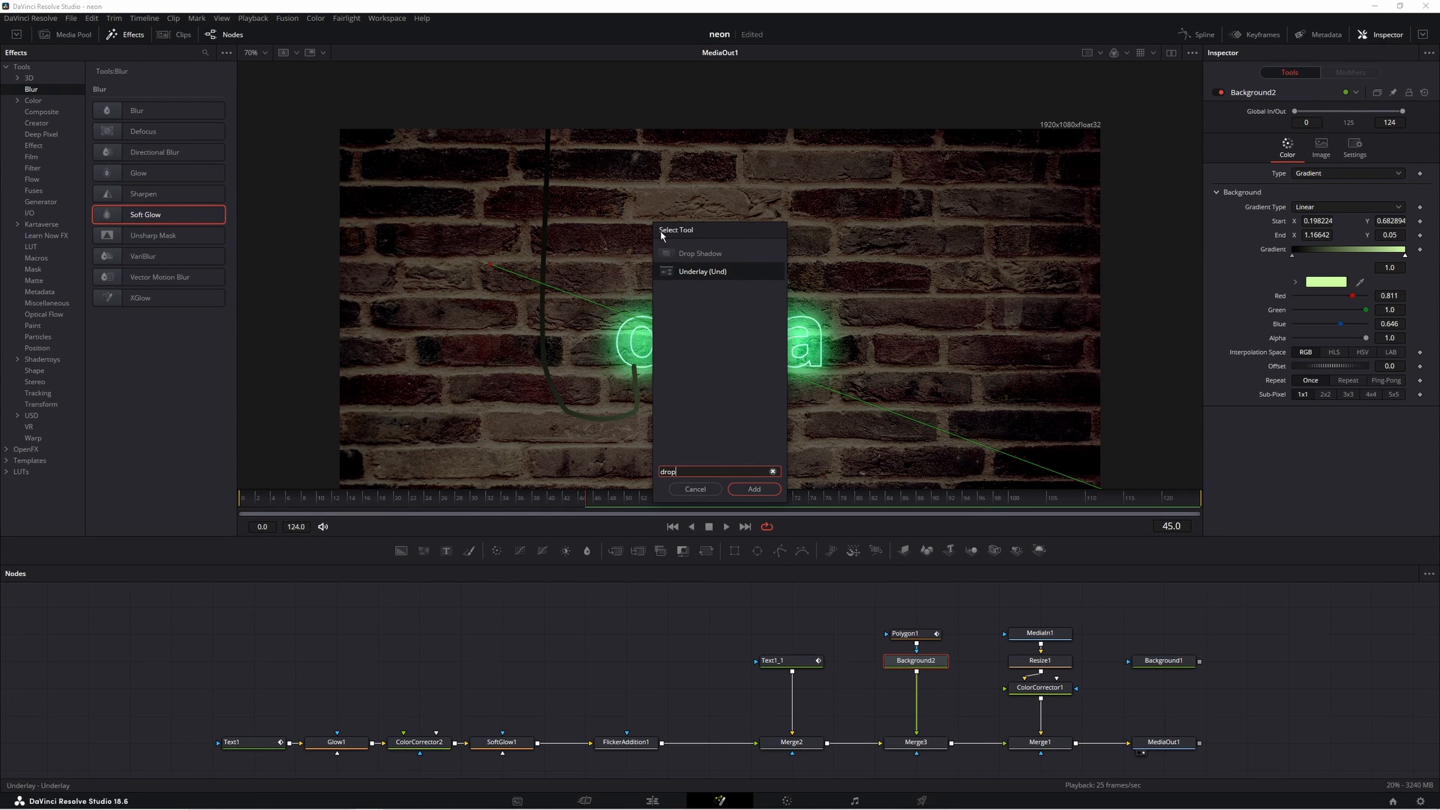
{"action": "key", "text": "Return"}
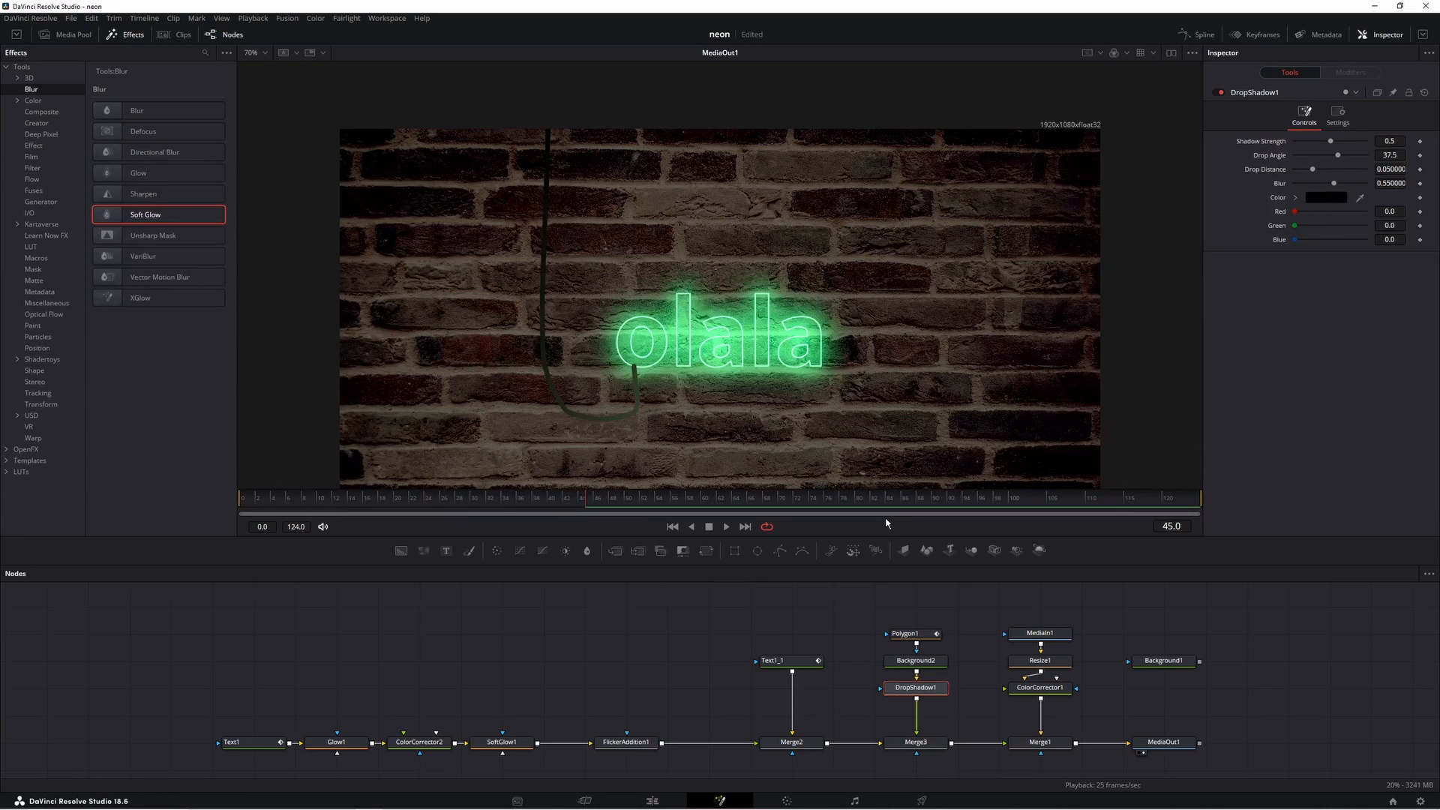
{"action": "left_click_drag", "start_coordinate": [1334, 183], "coordinate": [1356, 156]}
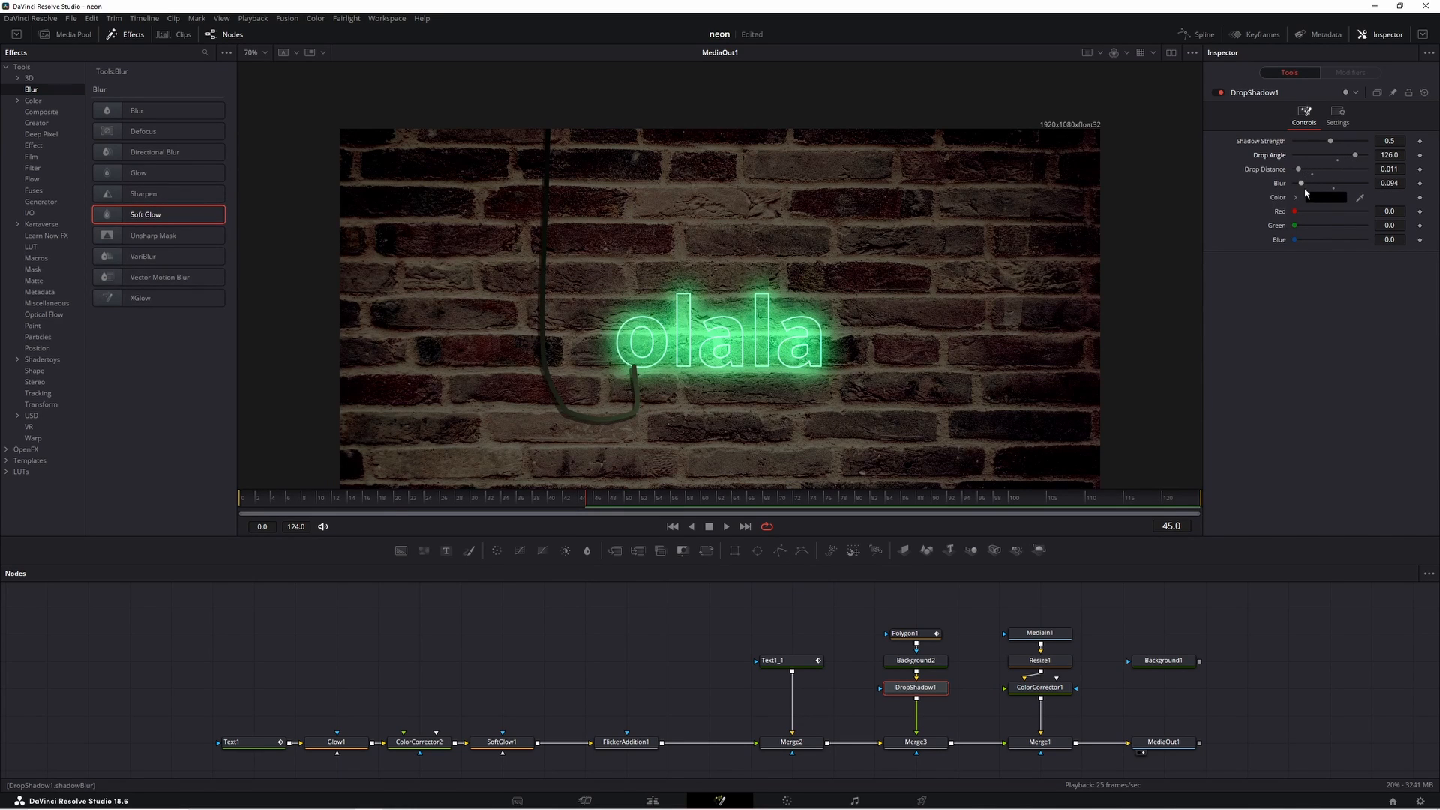
{"action": "left_click_drag", "start_coordinate": [1302, 185], "coordinate": [1351, 142]}
{"action": "left_click_drag", "start_coordinate": [1354, 158], "coordinate": [1387, 170]}
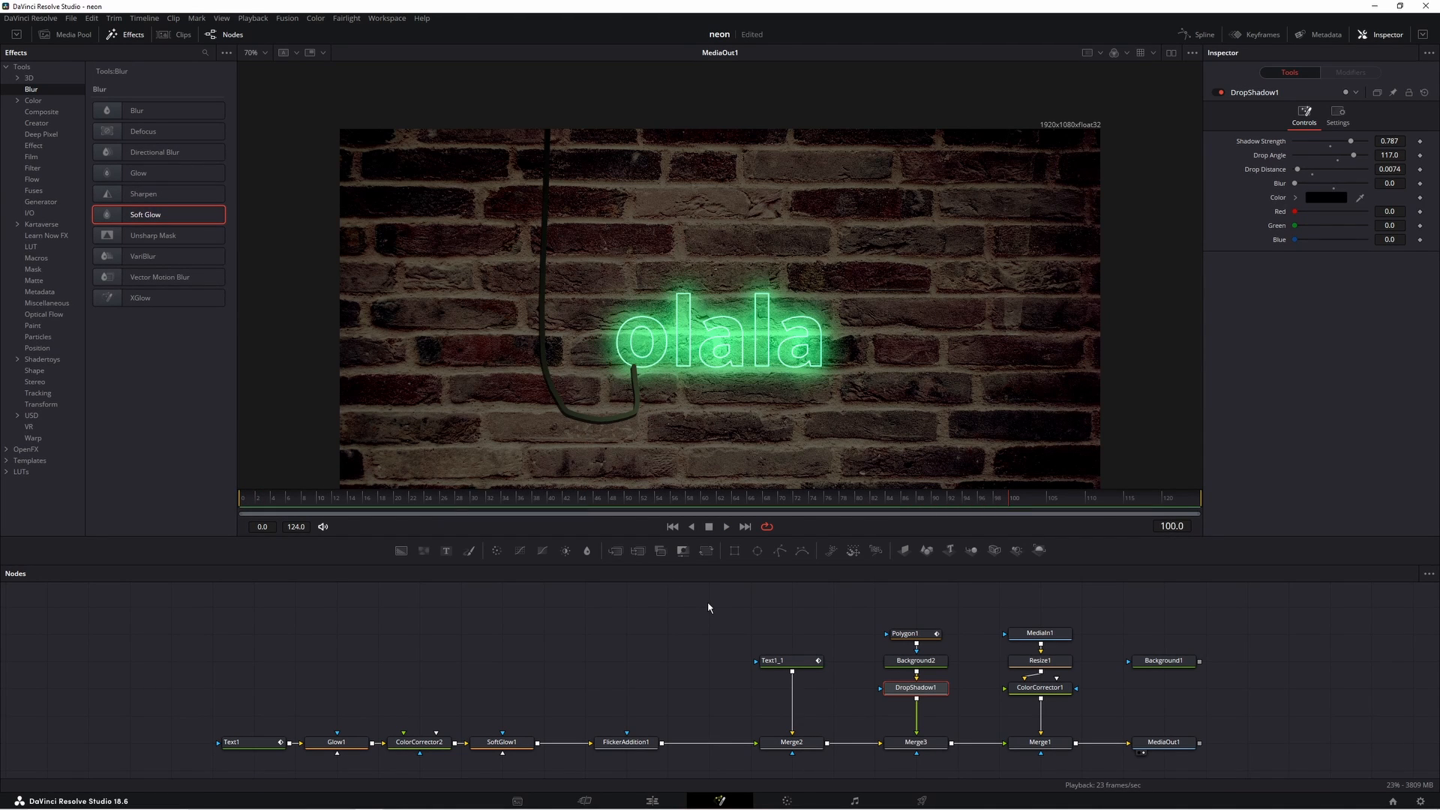
- Delete the cable's Polygon1, Background2, DropShadow1 and Merge3 nodes
{"action": "left_click_drag", "start_coordinate": [930, 623], "coordinate": [893, 759]}
{"action": "key", "text": "Delete"}
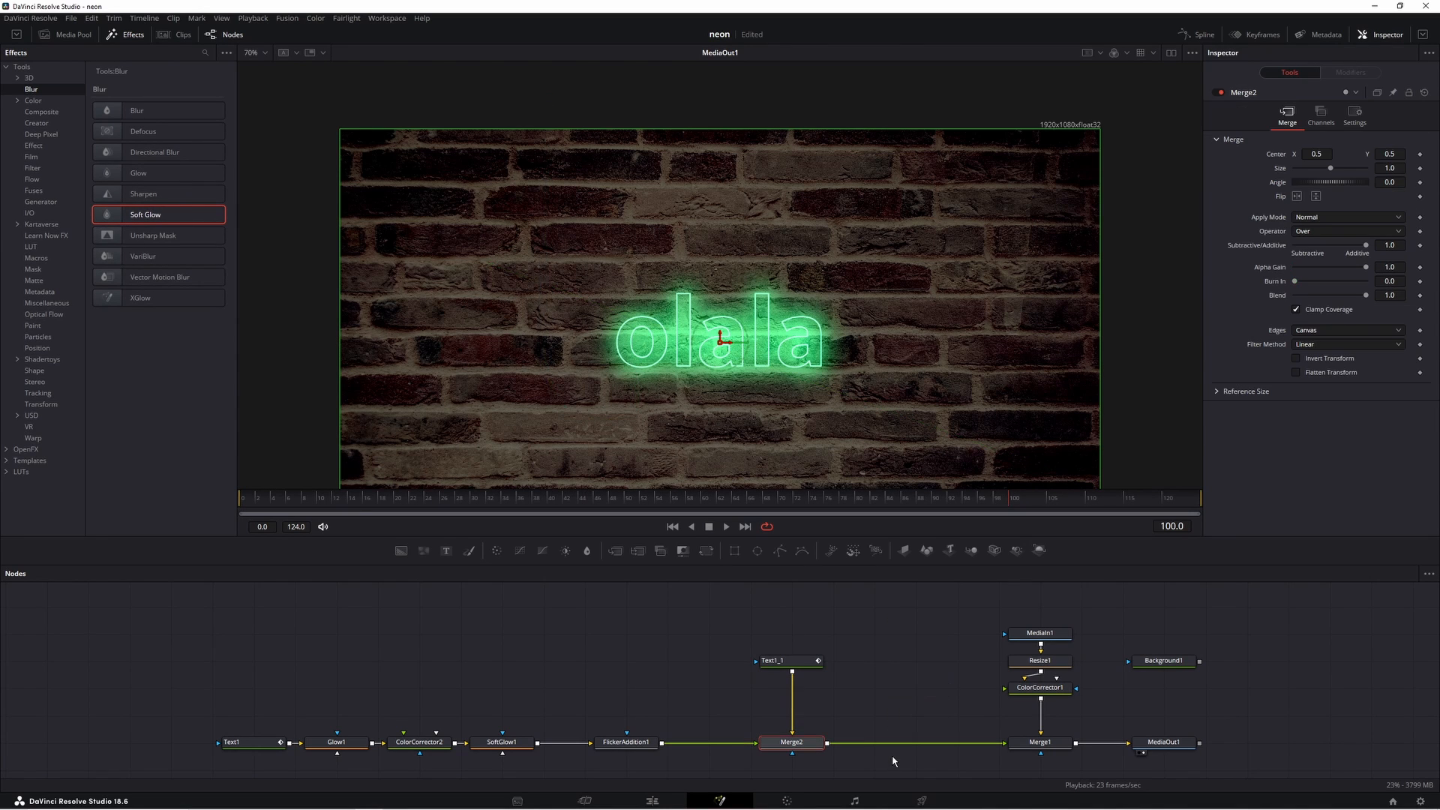
- Delete the brick wall's MediaIn1, Resize1 and ColorCorrector1 nodes
{"action": "left_click_drag", "start_coordinate": [1066, 635], "coordinate": [1068, 608]}
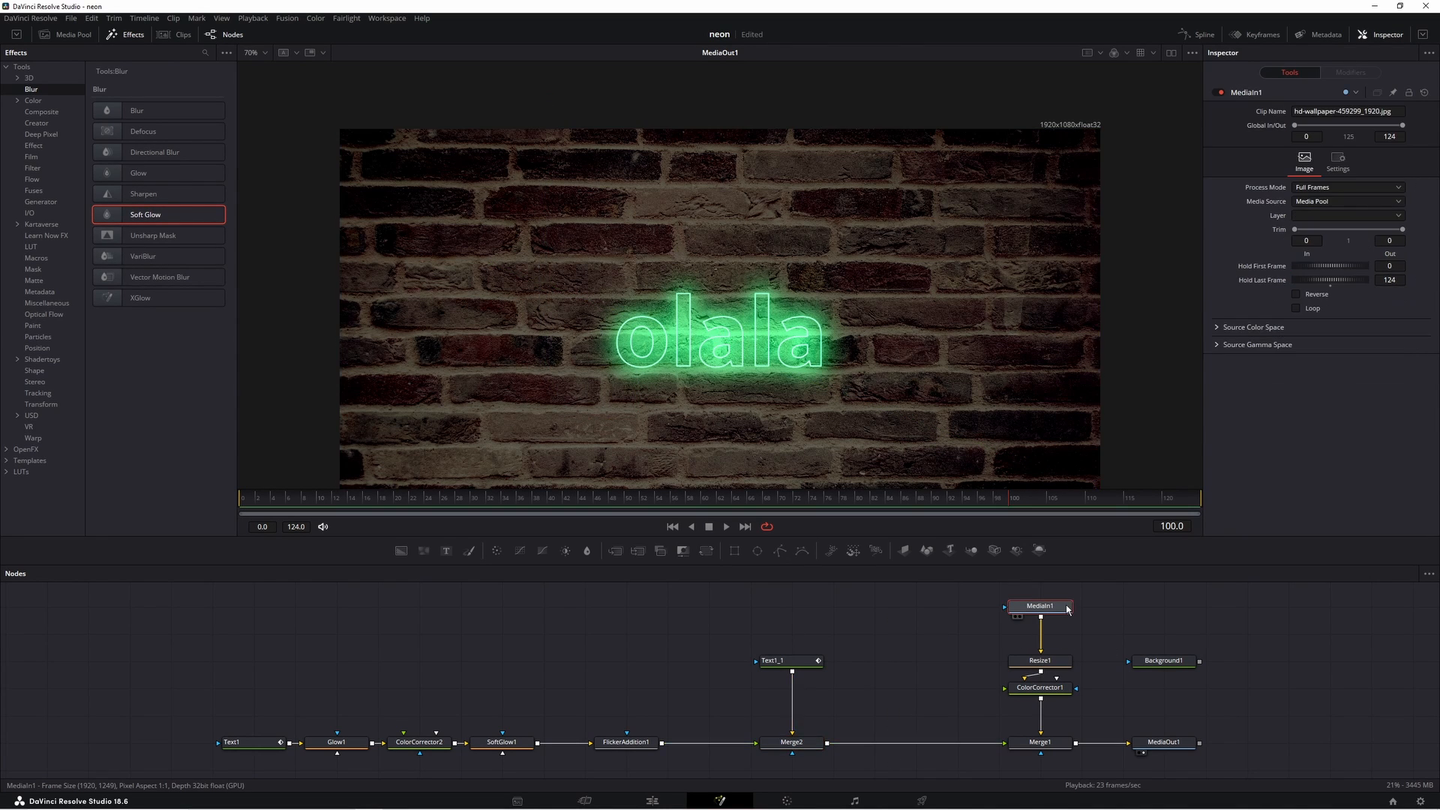
{"action": "key", "text": "Delete"}
{"action": "left_click", "coordinate": [1042, 663]}
{"action": "key", "text": "Delete"}
{"action": "left_click", "coordinate": [1043, 691]}
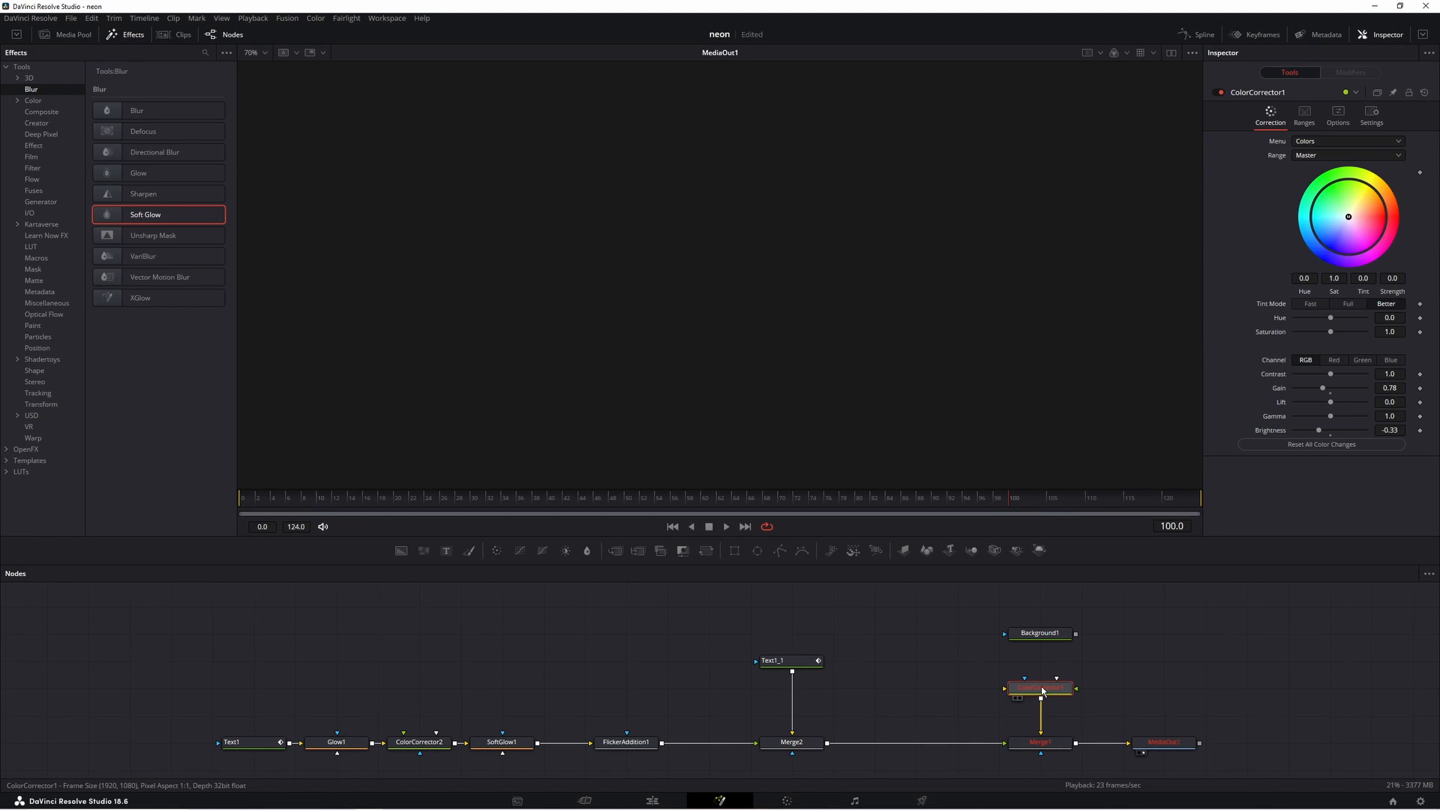
{"action": "key", "text": "Delete"}
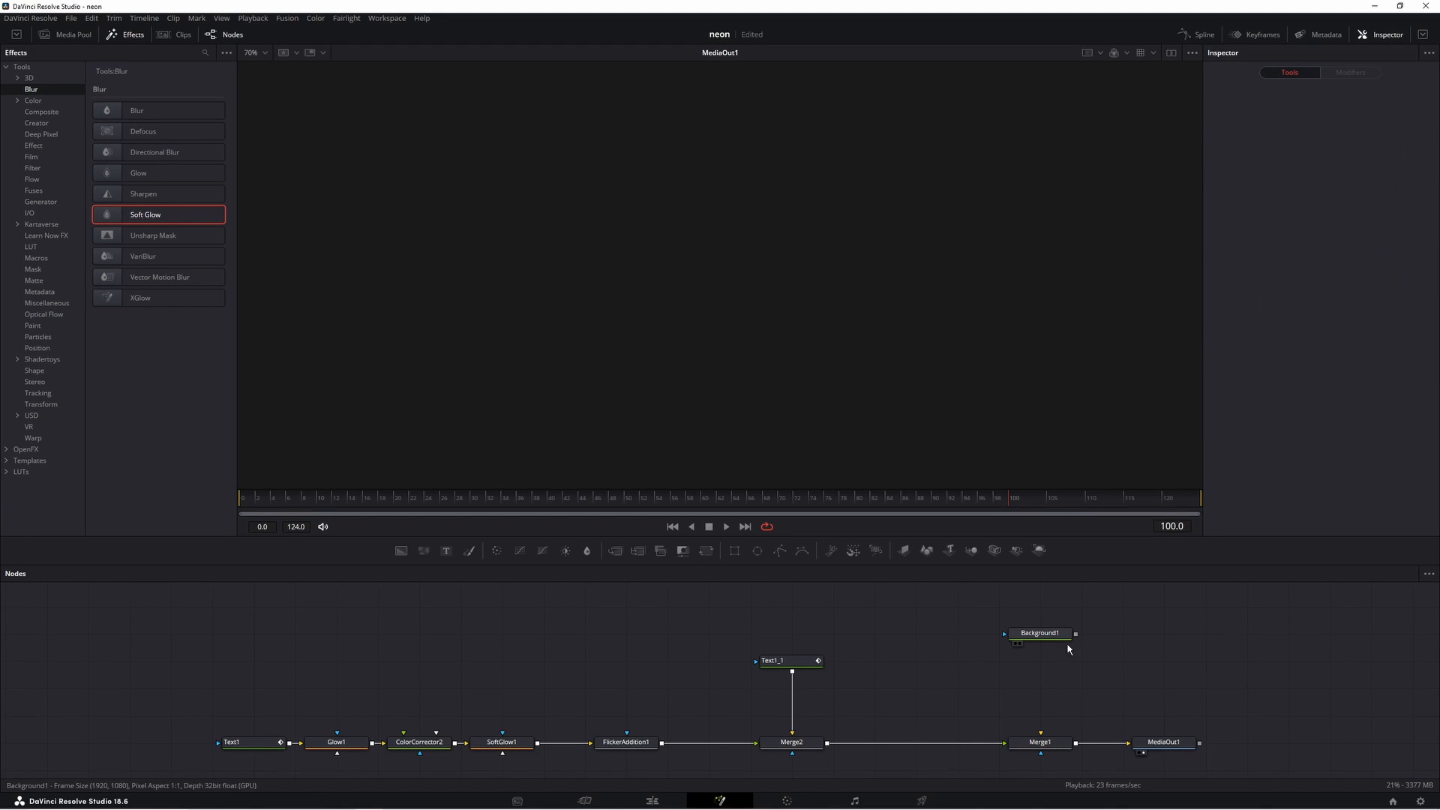
- Connect Background1 to Merge1's background, fit the image in the viewer, and move the merge and output nodes away from FlickerAddition1
{"action": "left_click_drag", "start_coordinate": [1076, 634], "coordinate": [1042, 736]}
{"action": "left_click", "coordinate": [265, 55]}
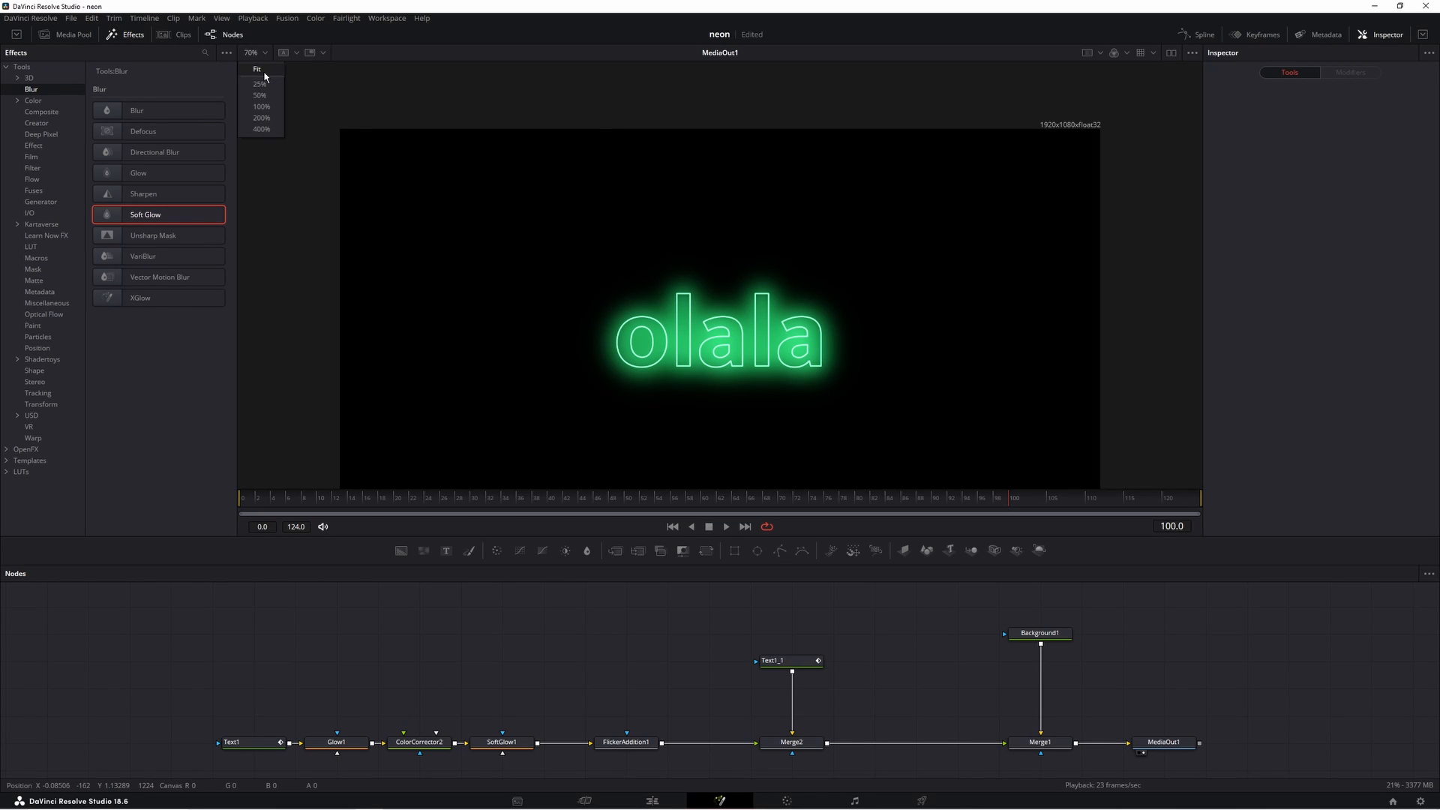
{"action": "left_click", "coordinate": [263, 70]}
{"action": "left_click_drag", "start_coordinate": [836, 639], "coordinate": [940, 740]}
{"action": "left_click", "coordinate": [941, 742]}
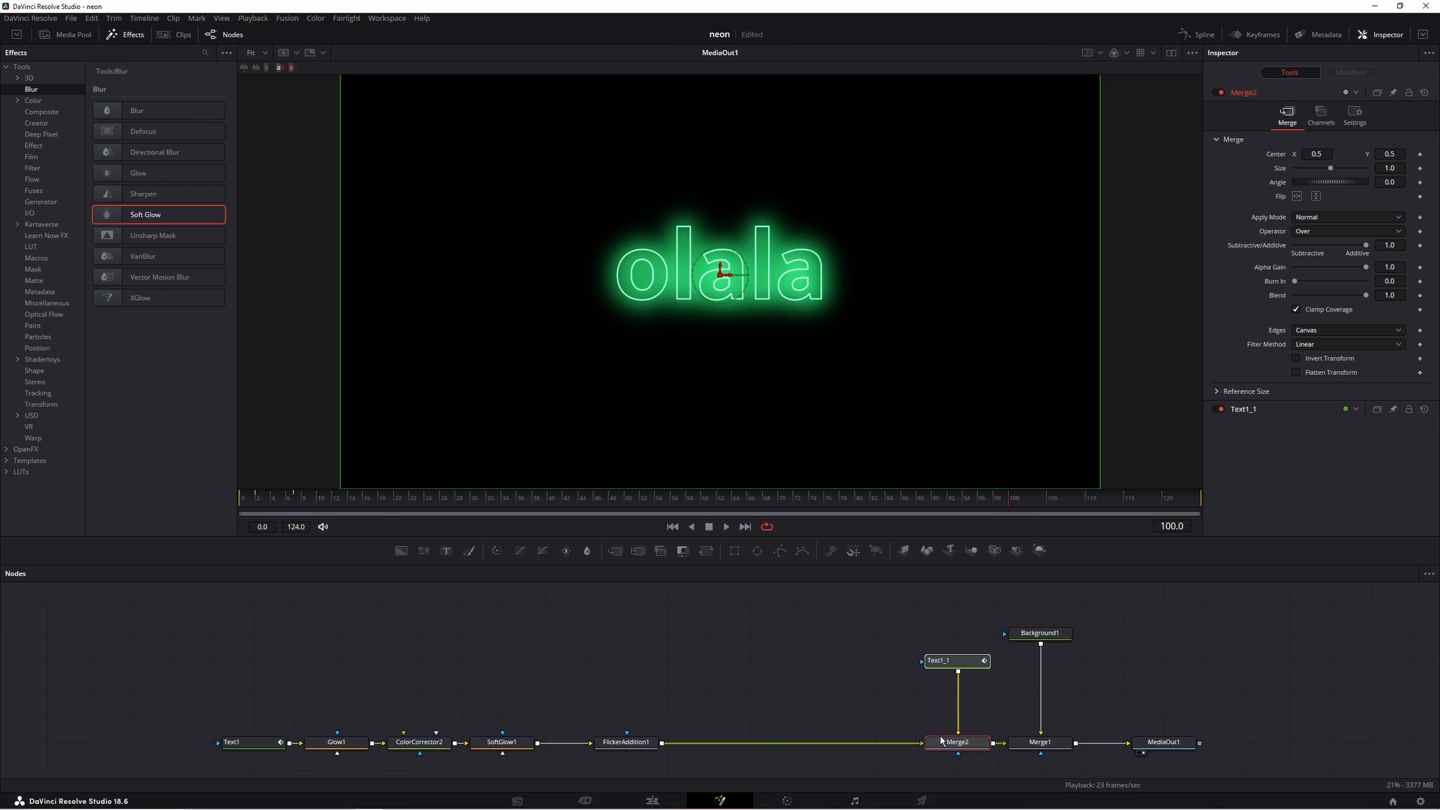
{"action": "left_click_drag", "start_coordinate": [1209, 603], "coordinate": [1119, 746]}
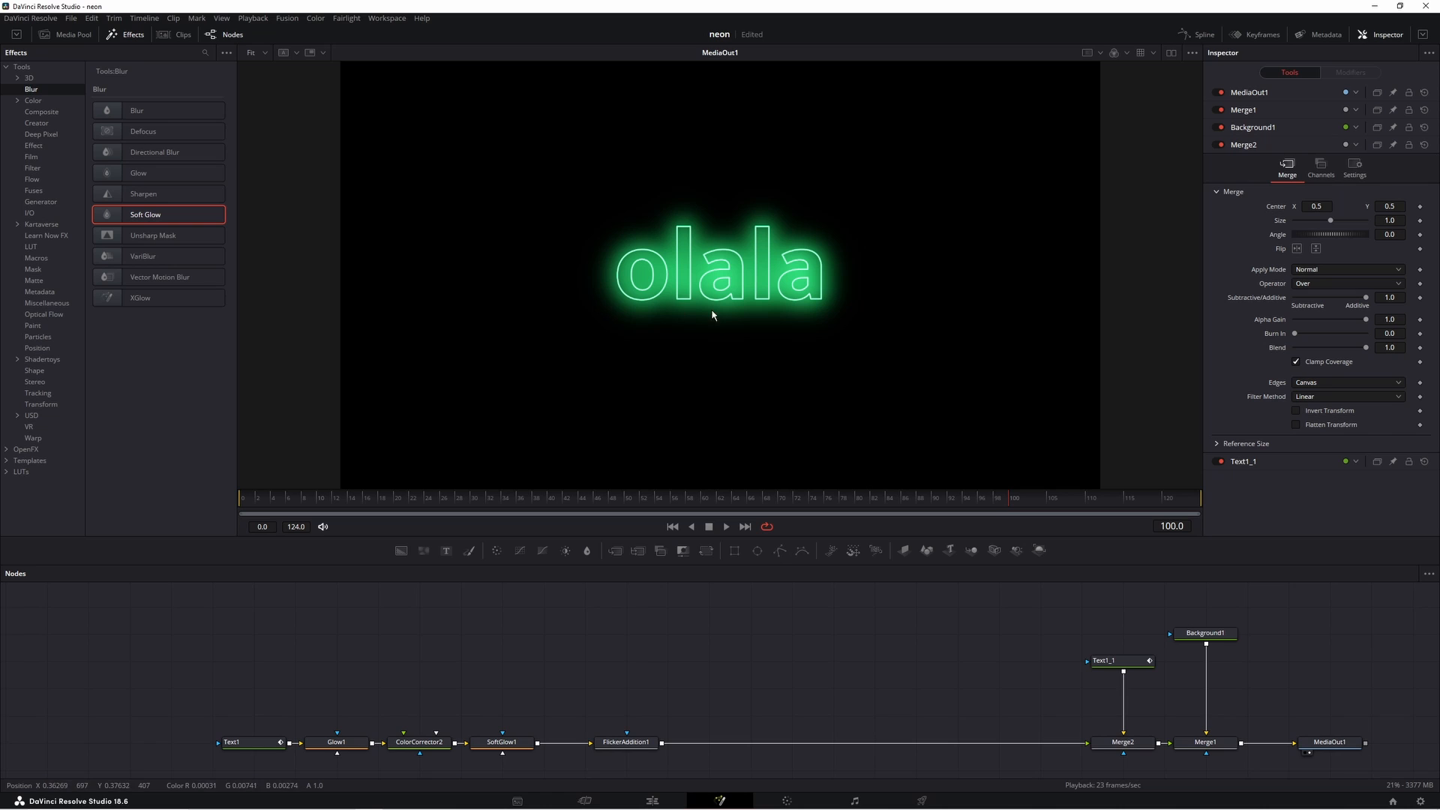
- Add a Mirrors node after FlickerAddition1
{"action": "left_click", "coordinate": [649, 738]}
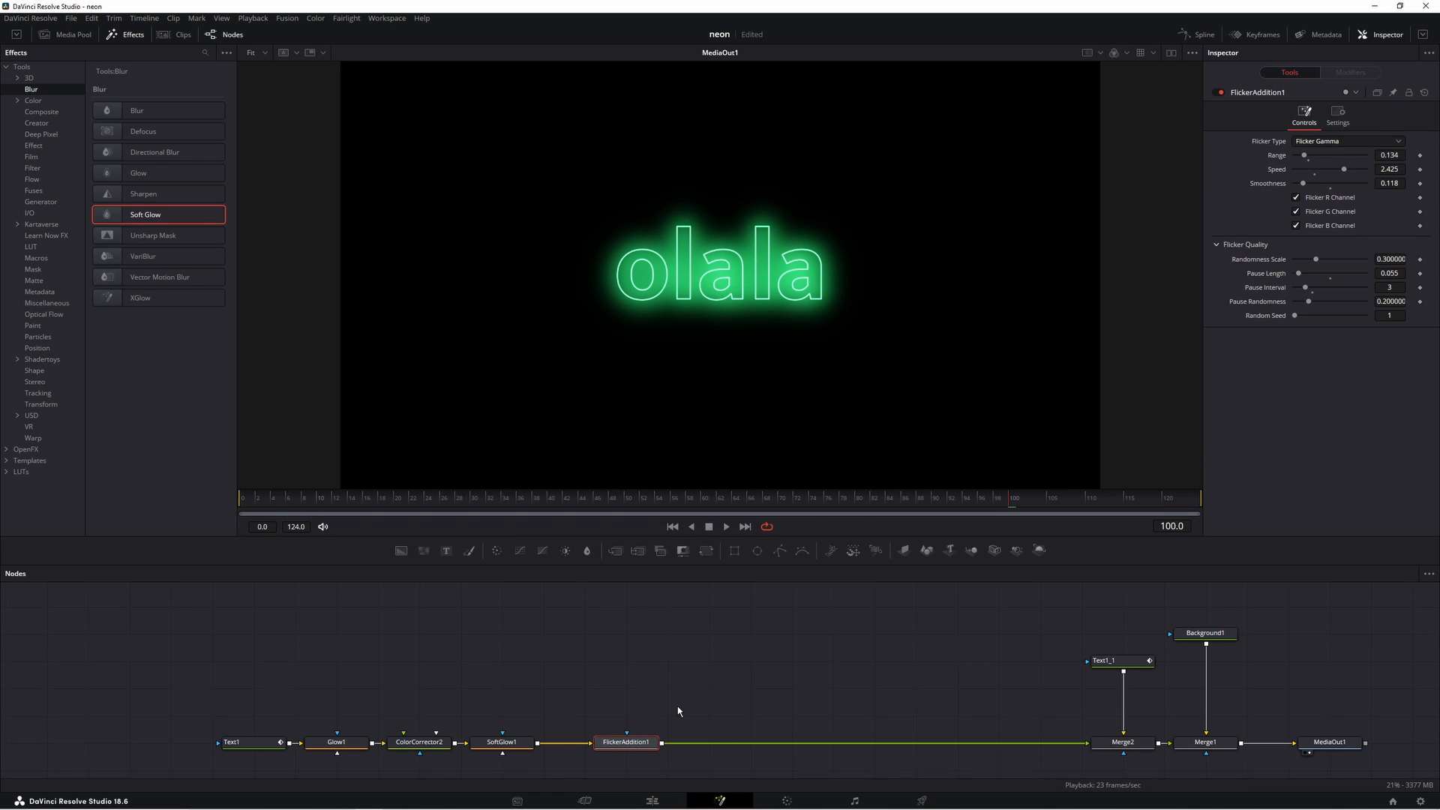
{"action": "key", "text": "shift+space"}
{"action": "type", "text": "mirror"}
{"action": "left_click", "coordinate": [691, 255]}
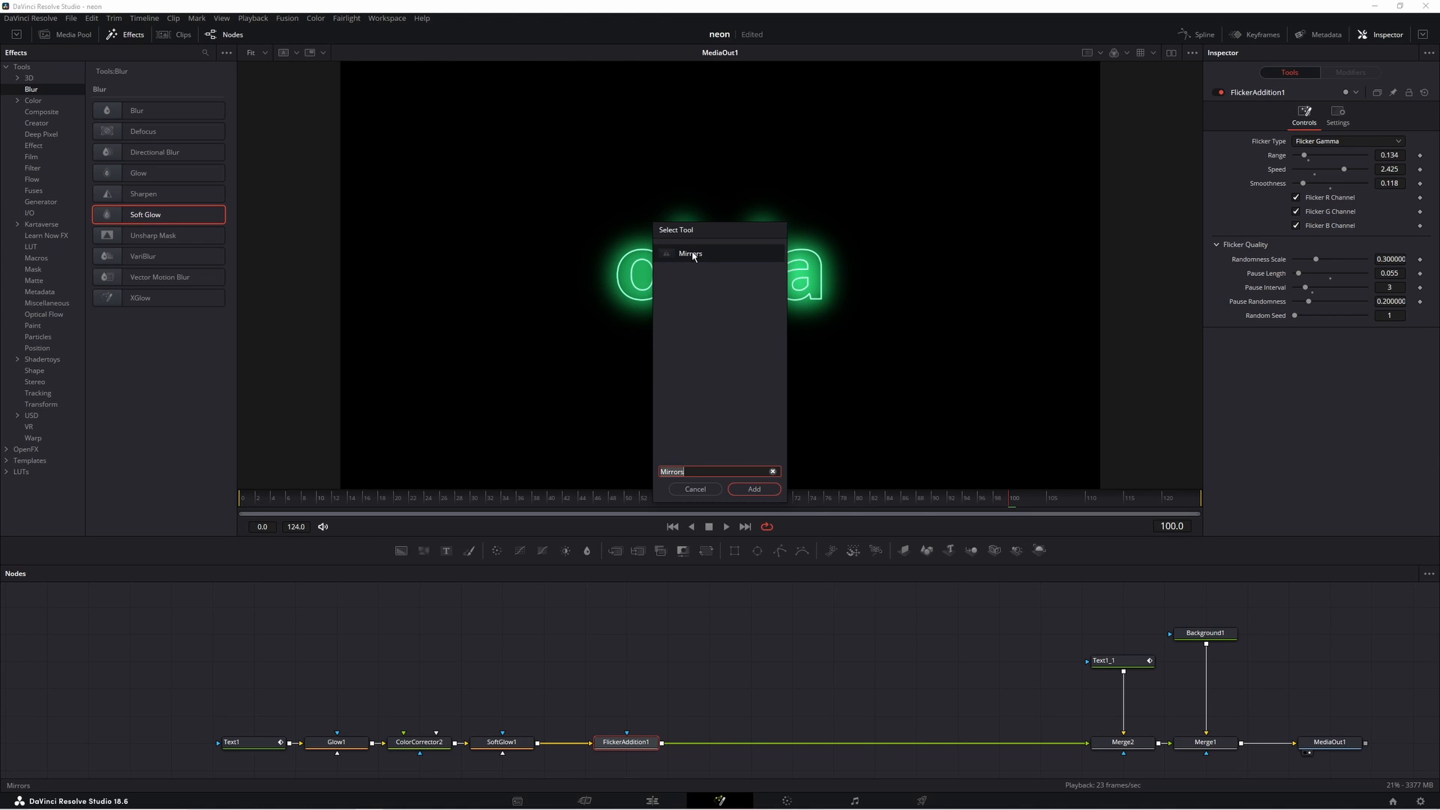
{"action": "left_click", "coordinate": [756, 489]}
- Reflect the neon text below itself by setting Mirror 1's angle to 90 and its Y position to about 0.379
{"action": "left_click_drag", "start_coordinate": [168, 677], "coordinate": [670, 782]}
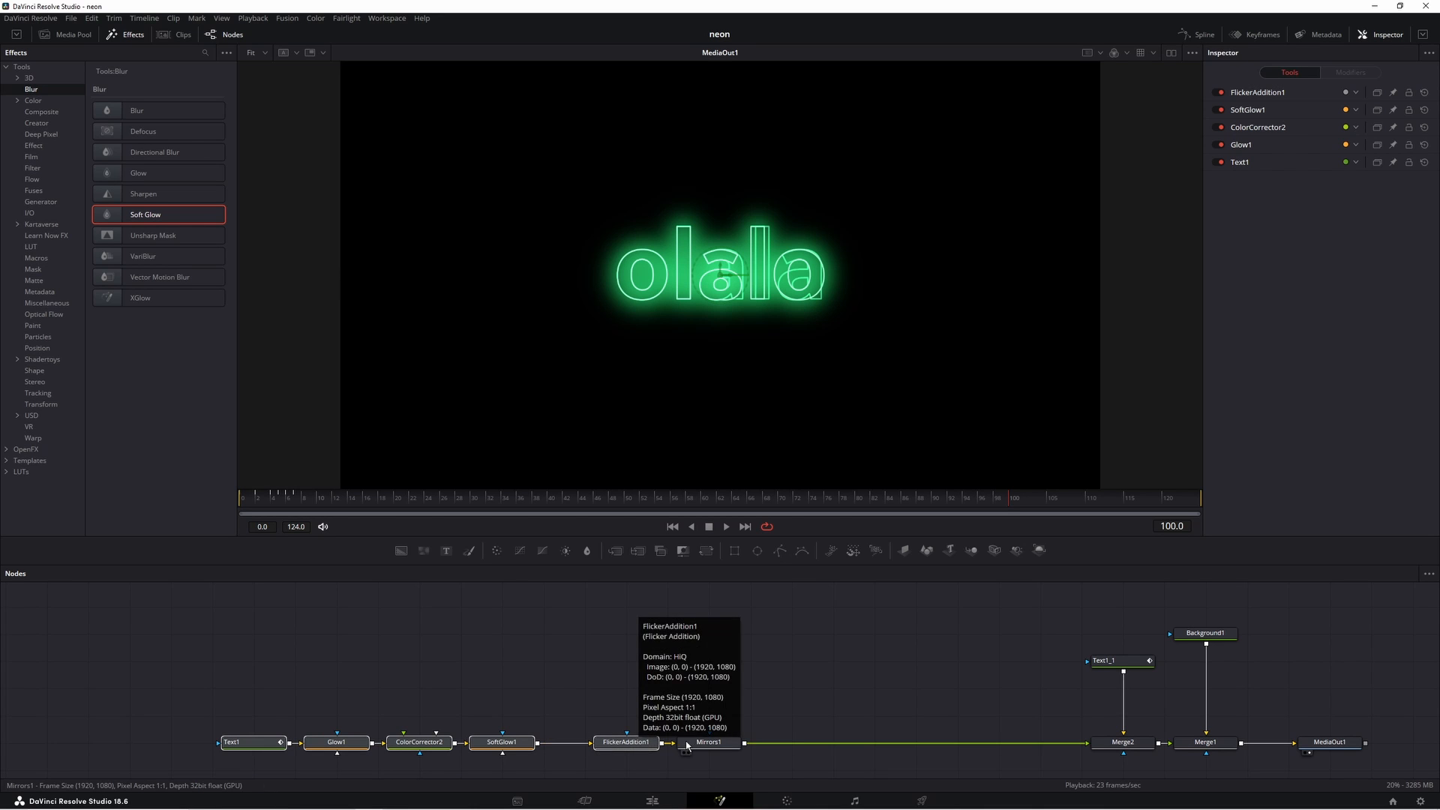
{"action": "left_click_drag", "start_coordinate": [707, 745], "coordinate": [760, 745]}
{"action": "left_click_drag", "start_coordinate": [801, 277], "coordinate": [722, 393]}
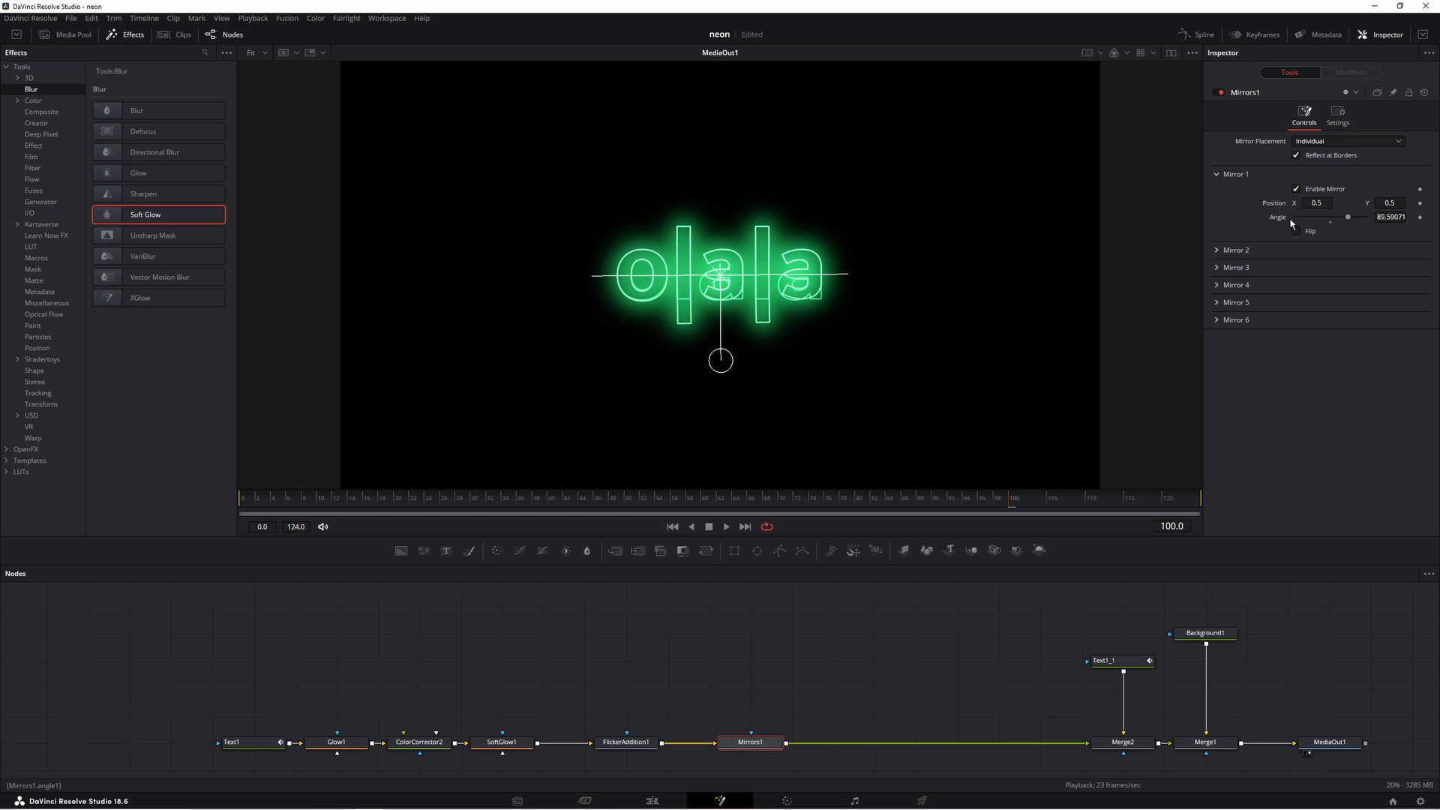
{"action": "left_click", "coordinate": [1390, 217]}
{"action": "type", "text": "90"}
{"action": "key", "text": "Tab"}
{"action": "left_click_drag", "start_coordinate": [1397, 202], "coordinate": [1317, 202]}
{"action": "left_click", "coordinate": [816, 665]}
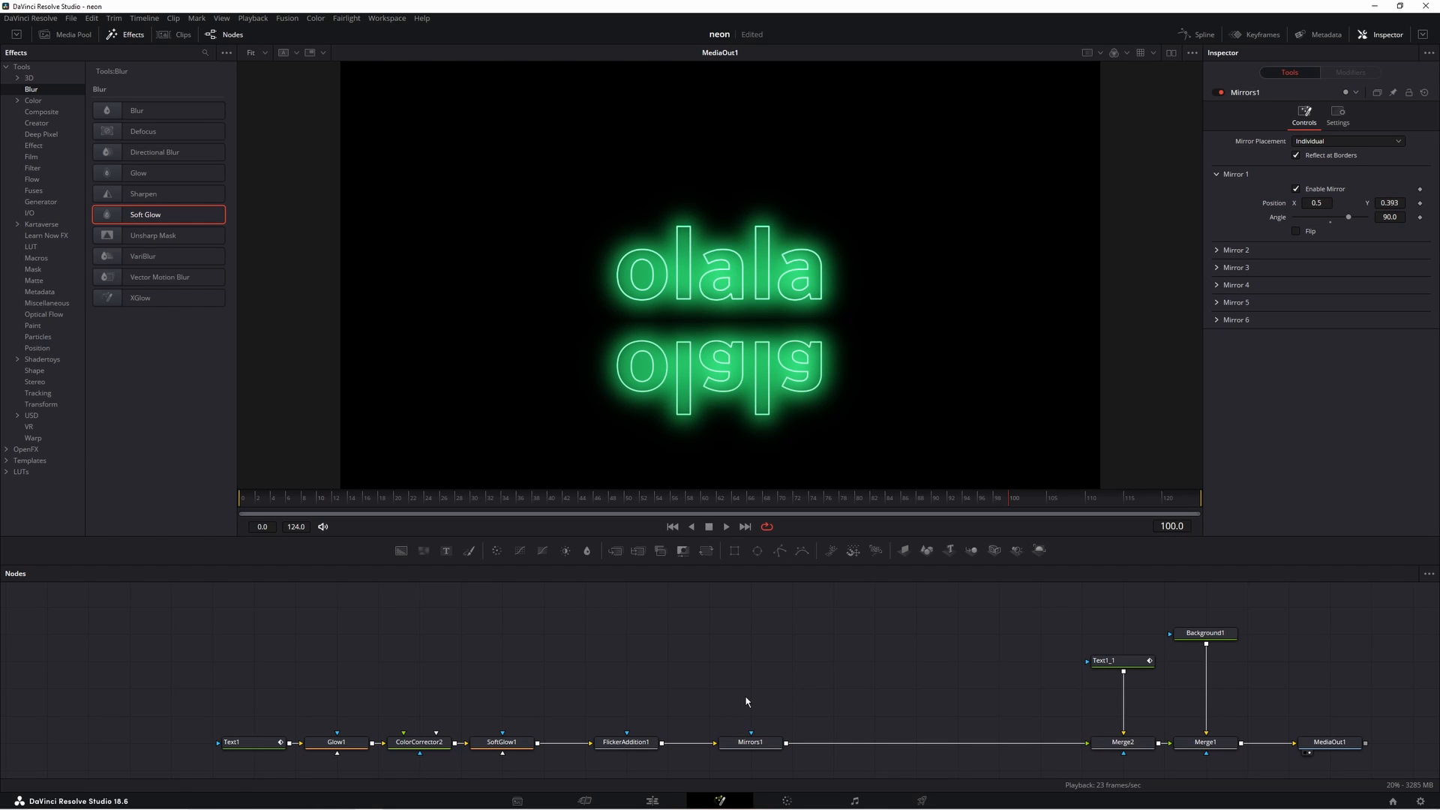
{"action": "left_click", "coordinate": [741, 743]}
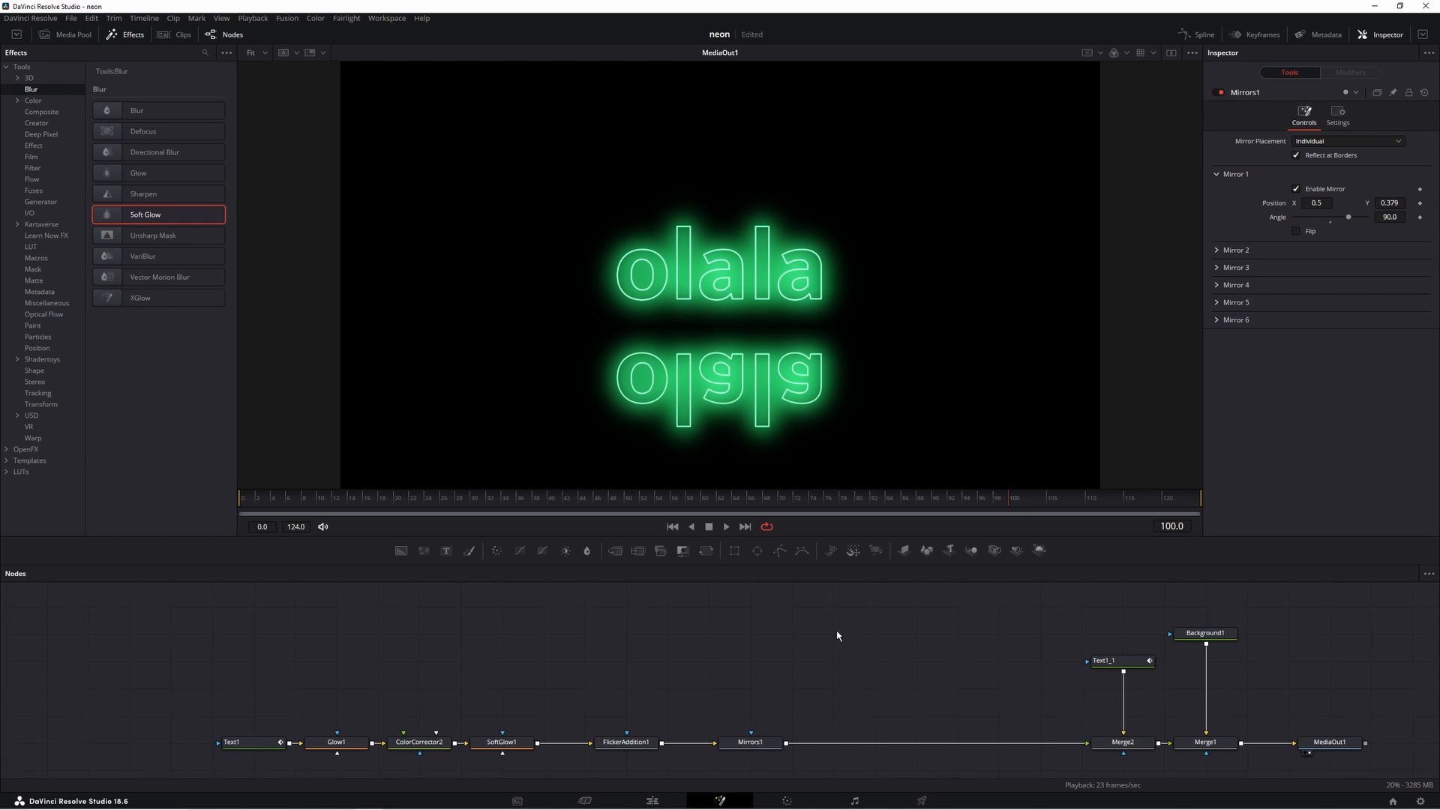
- Add a Gaussian Blur node after Mirrors1
{"action": "left_click", "coordinate": [769, 746]}
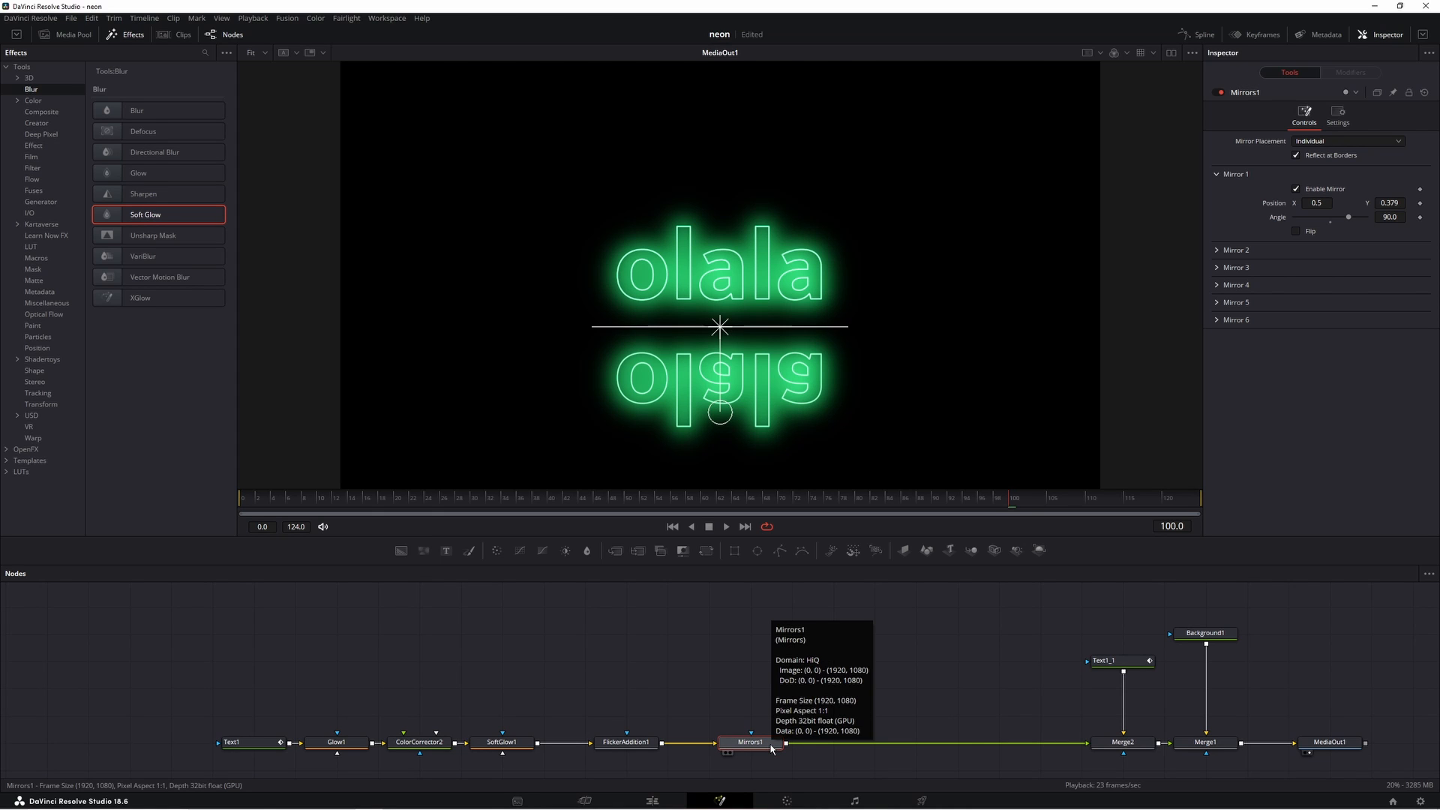
{"action": "key", "text": "shift+space"}
{"action": "type", "text": "gau"}
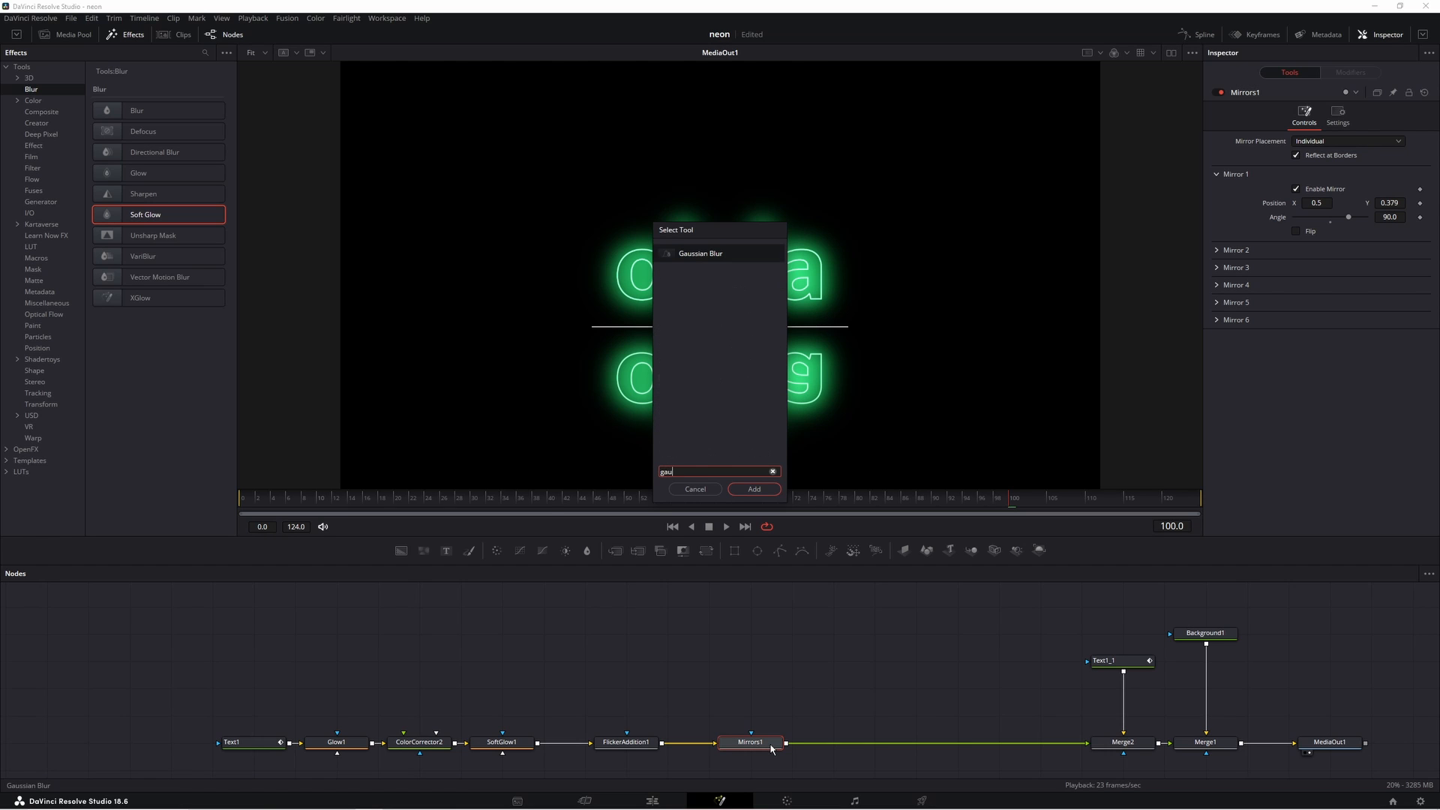
{"action": "left_click", "coordinate": [708, 255]}
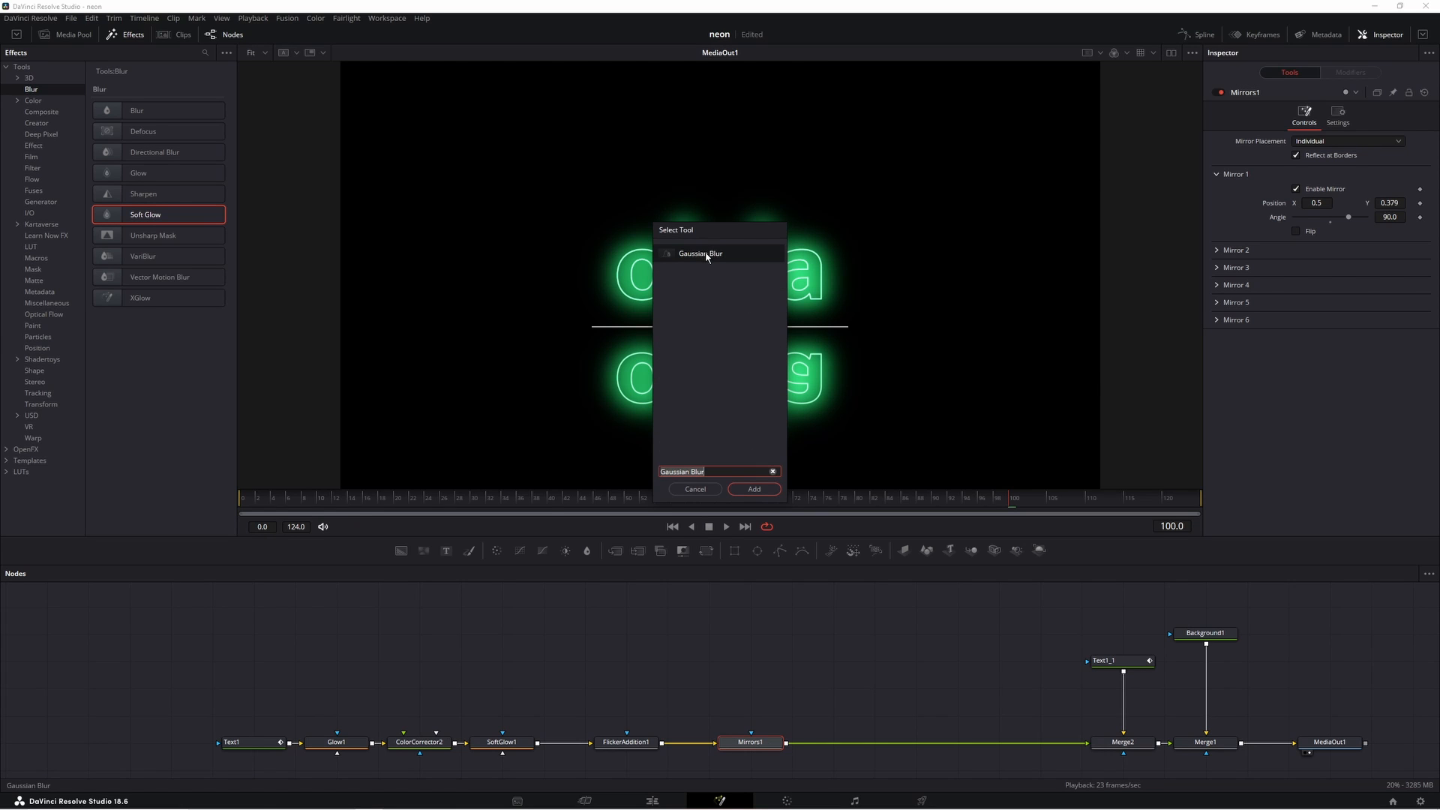
{"action": "left_click", "coordinate": [755, 490]}
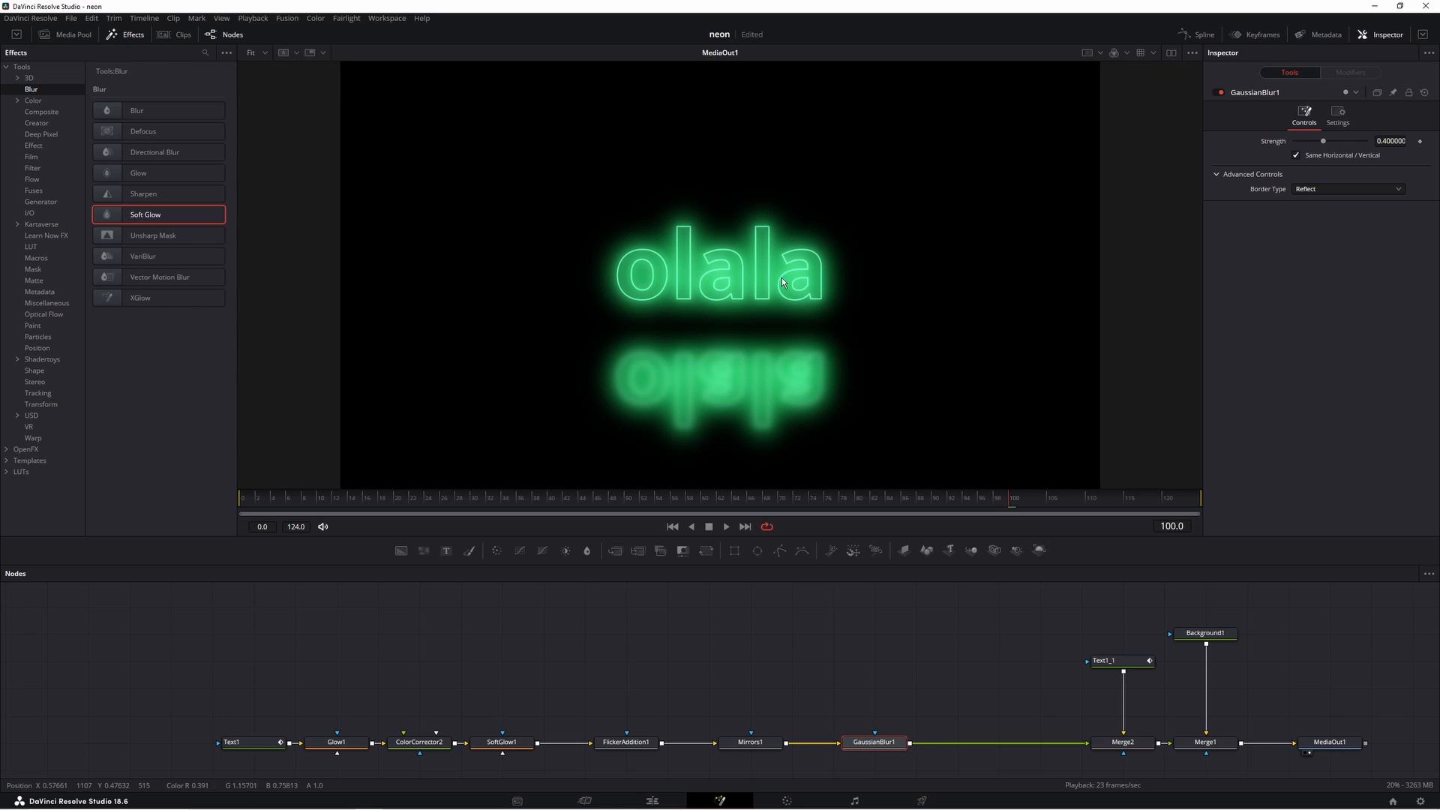
- Mask GaussianBlur1 with a rectangle covering only the reflection, centred at about Y 0.122 and about 1.137 wide
{"action": "left_click", "coordinate": [905, 677]}
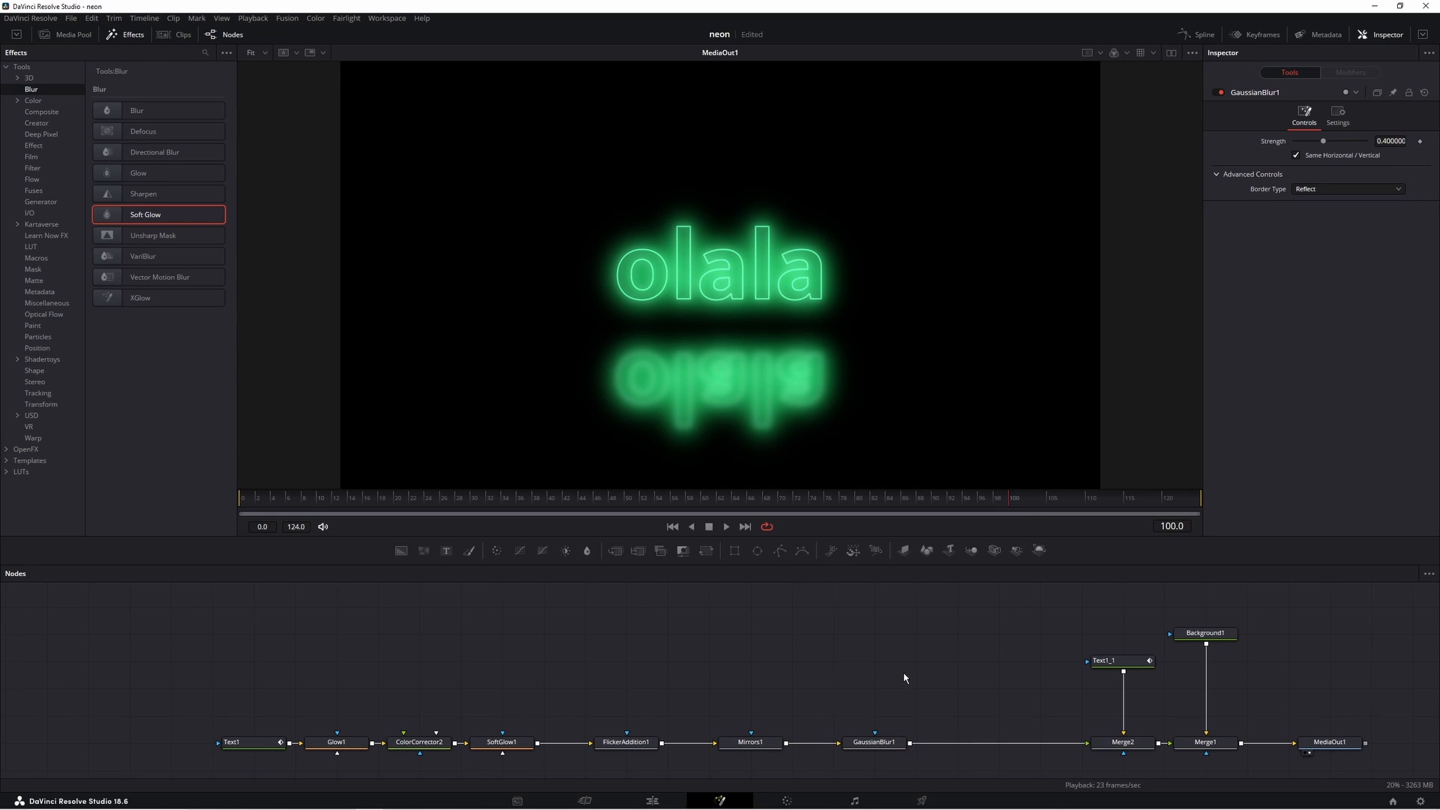
{"action": "left_click", "coordinate": [735, 551]}
{"action": "left_click_drag", "start_coordinate": [926, 661], "coordinate": [875, 734]}
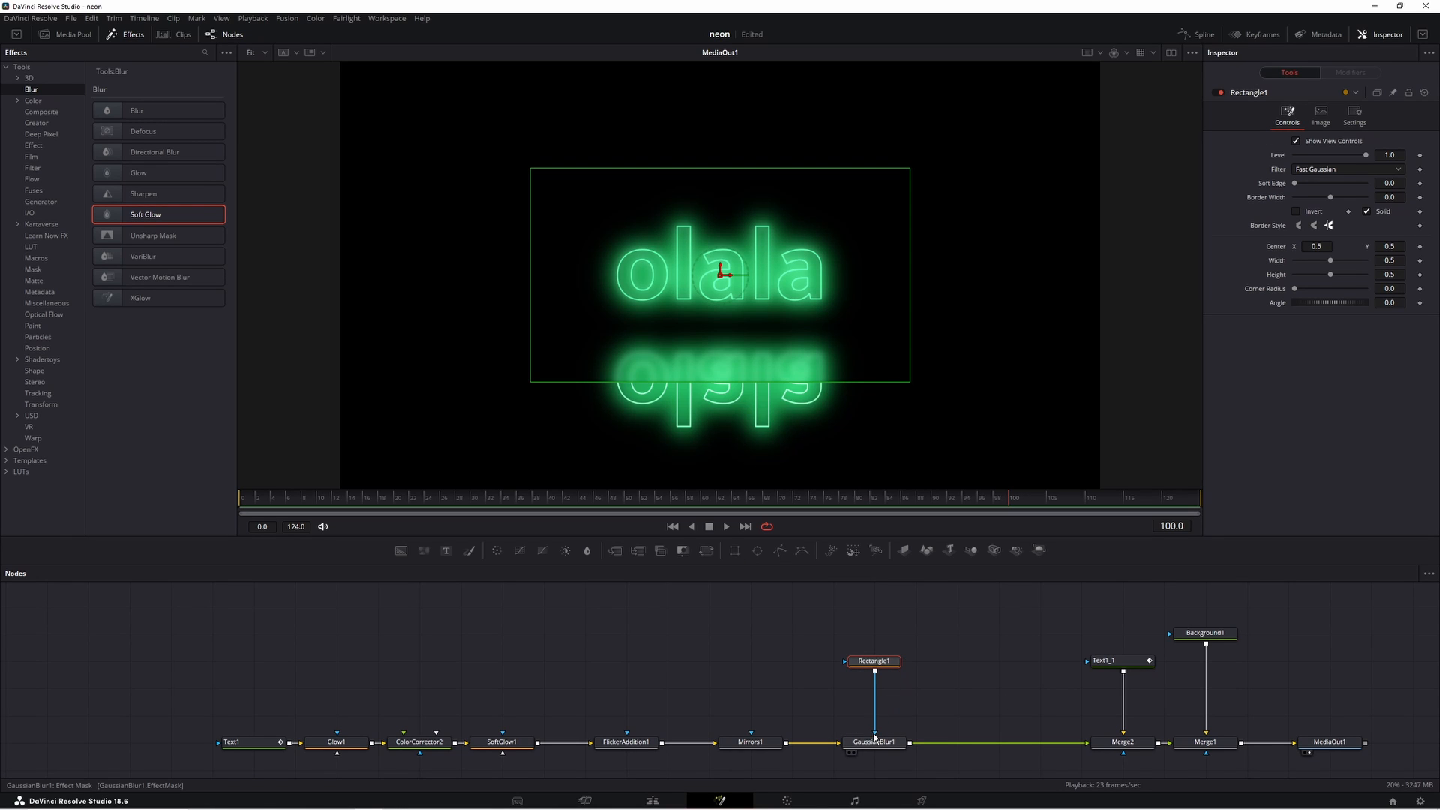
{"action": "left_click_drag", "start_coordinate": [722, 275], "coordinate": [720, 433]}
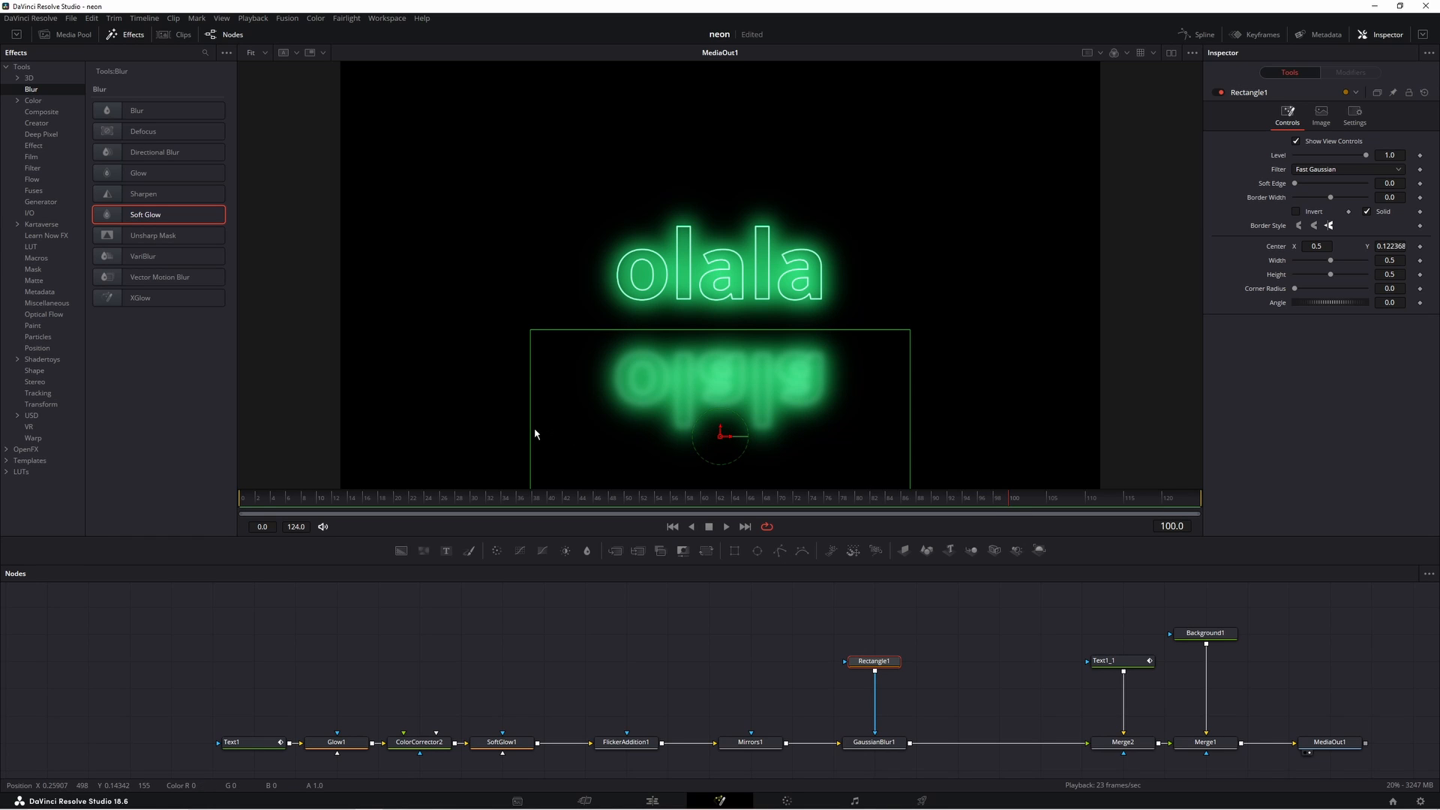
{"action": "left_click_drag", "start_coordinate": [532, 433], "coordinate": [285, 436]}
- Set GaussianBlur1's strength to about 0.606 and the Rectangle1 mask's soft edge to about 0.0378
{"action": "left_click", "coordinate": [874, 741]}
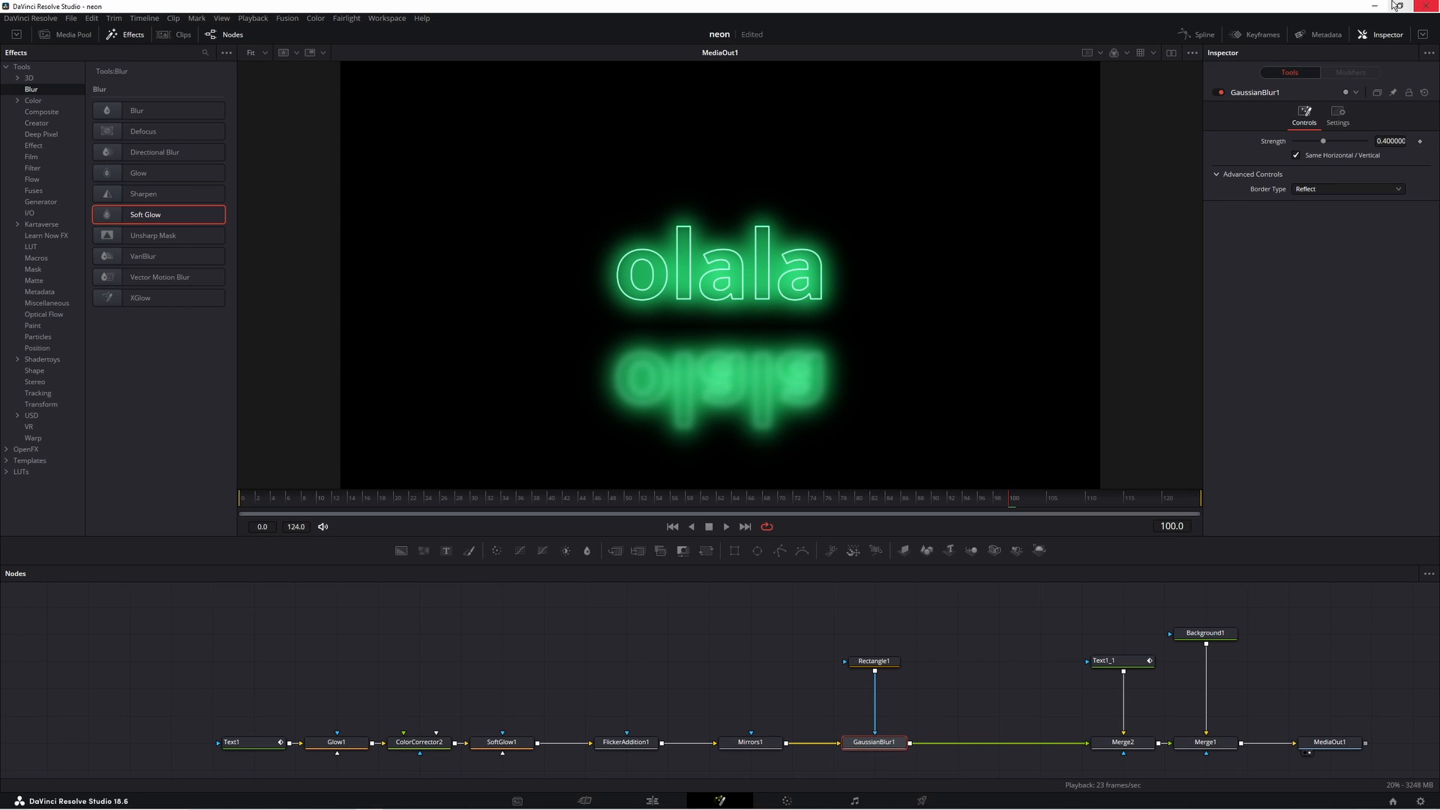
{"action": "left_click_drag", "start_coordinate": [1324, 141], "coordinate": [1341, 144]}
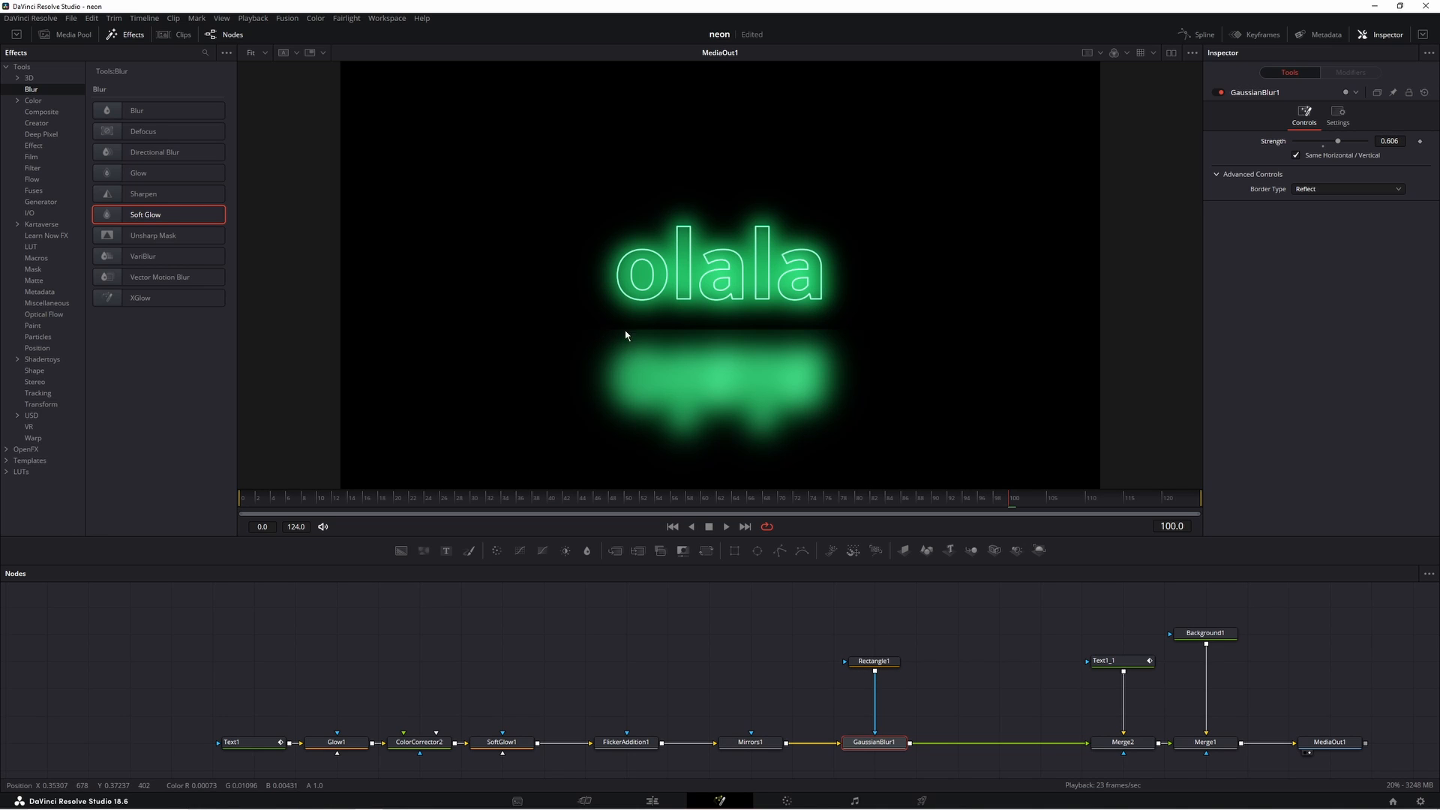
{"action": "left_click", "coordinate": [871, 664]}
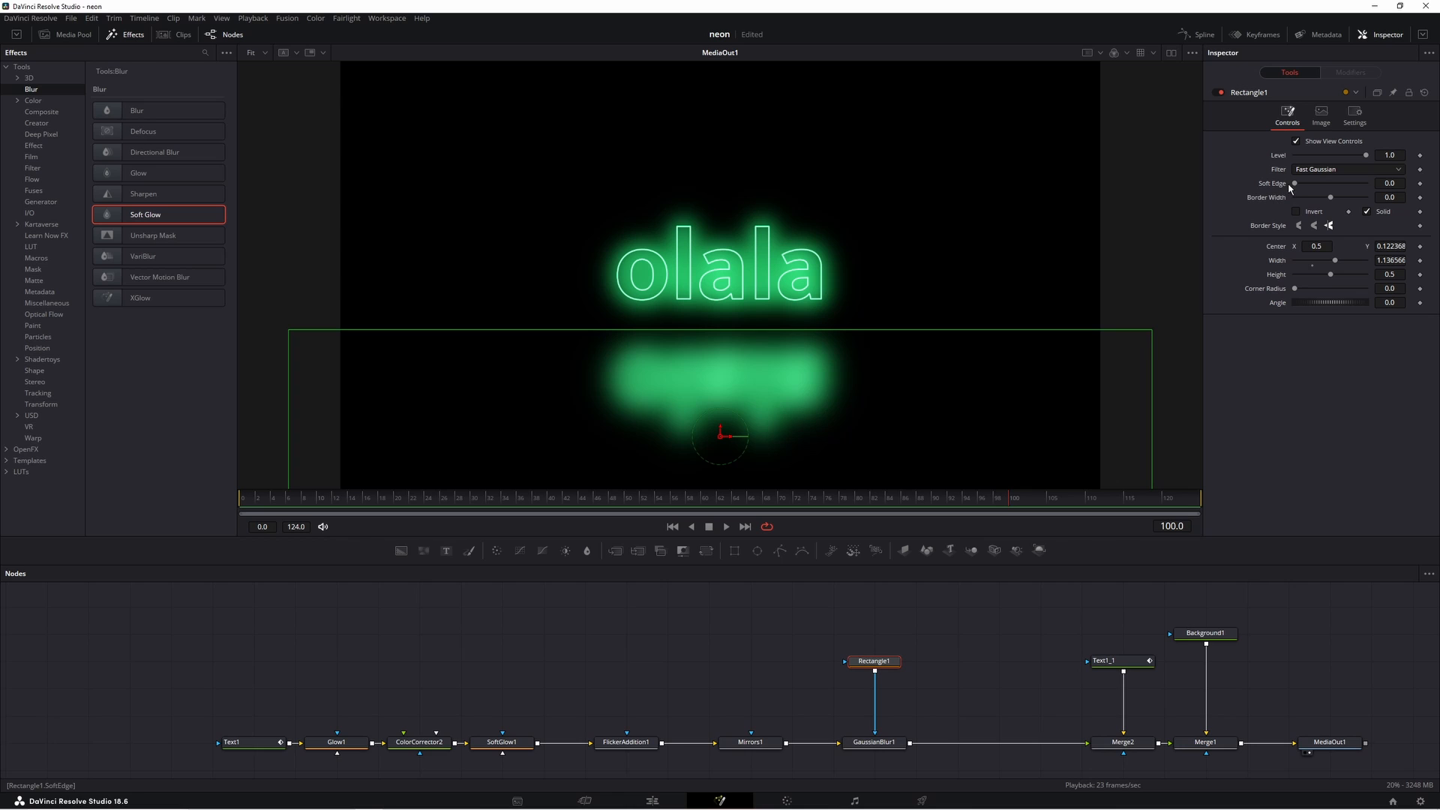
{"action": "left_click_drag", "start_coordinate": [1297, 186], "coordinate": [1314, 188]}
{"action": "left_click", "coordinate": [929, 630]}
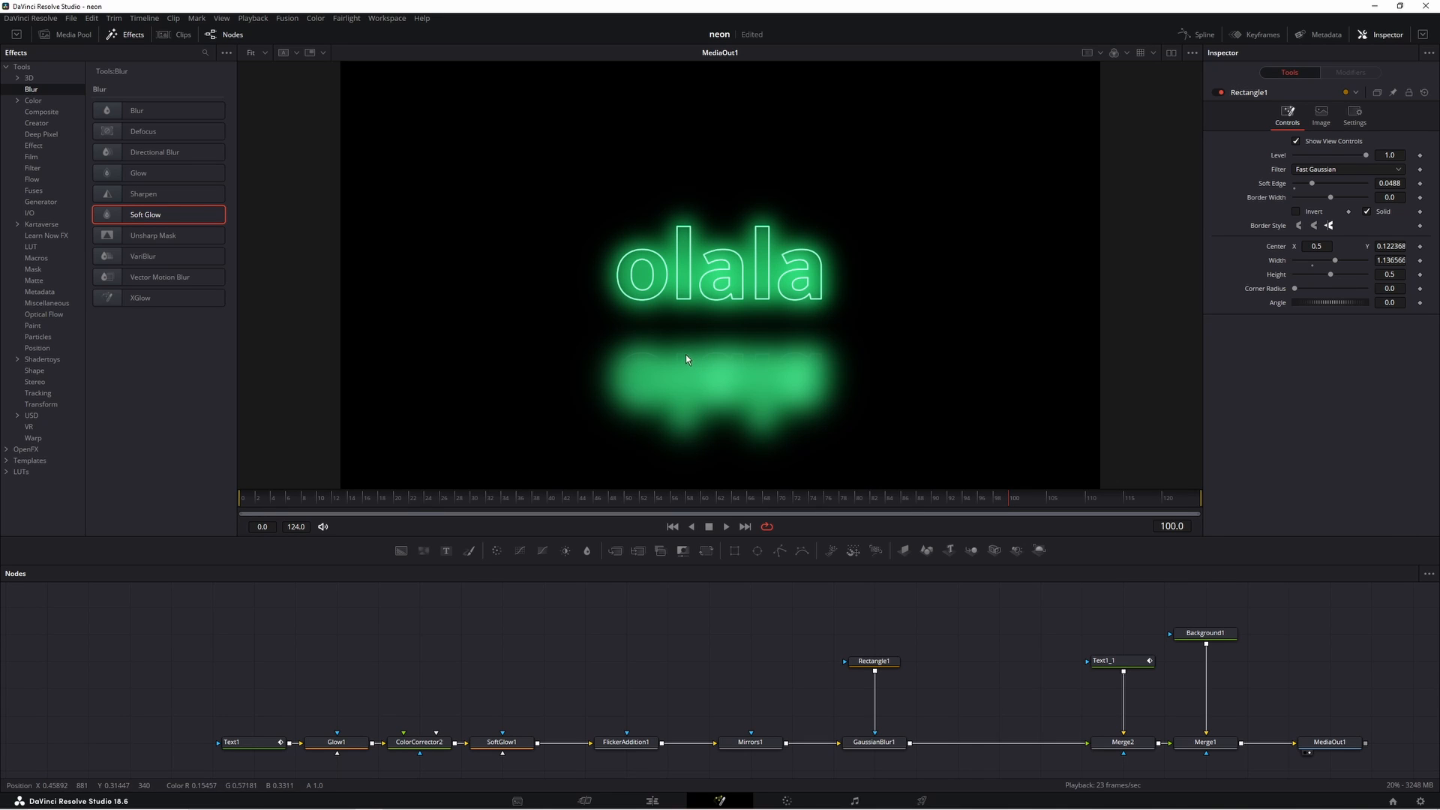
{"action": "left_click_drag", "start_coordinate": [1389, 184], "coordinate": [1382, 184]}
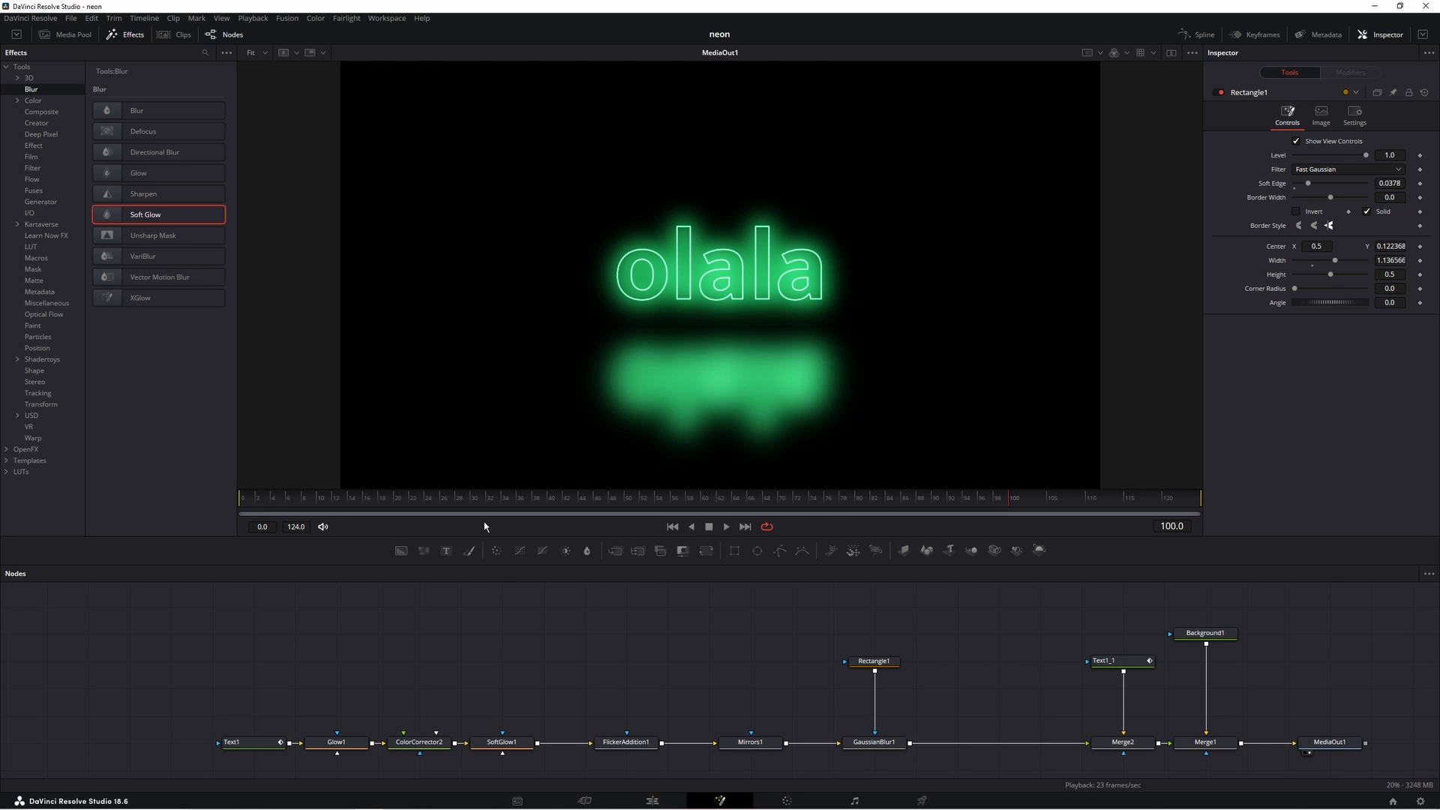
- Bring the Rock_CliffVolcanic_4K_albedo.tif texture into the composition as a media node and show MediaOut1 in the viewer
{"action": "left_click", "coordinate": [66, 35]}
{"action": "left_click_drag", "start_coordinate": [196, 188], "coordinate": [853, 270]}
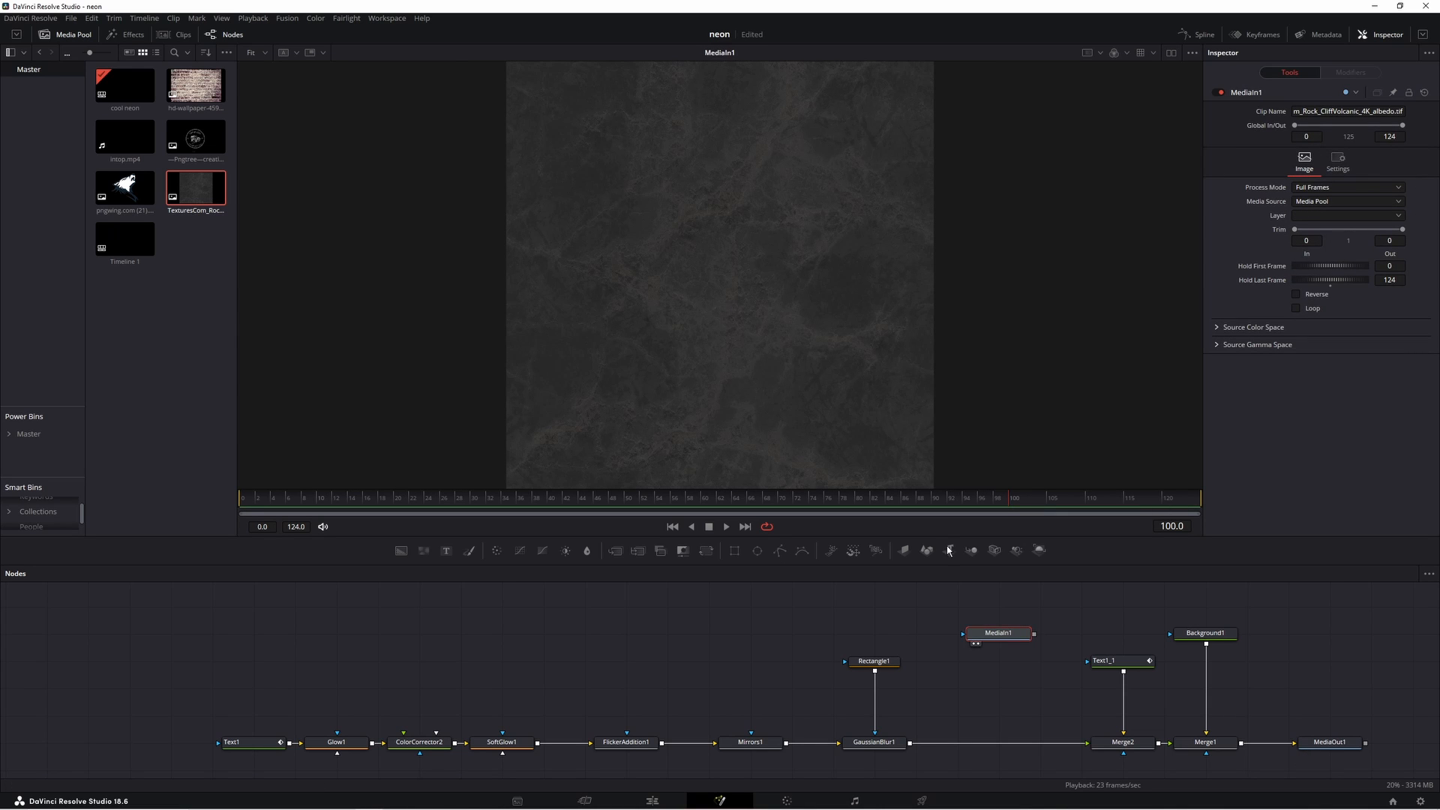
{"action": "left_click", "coordinate": [1309, 753]}
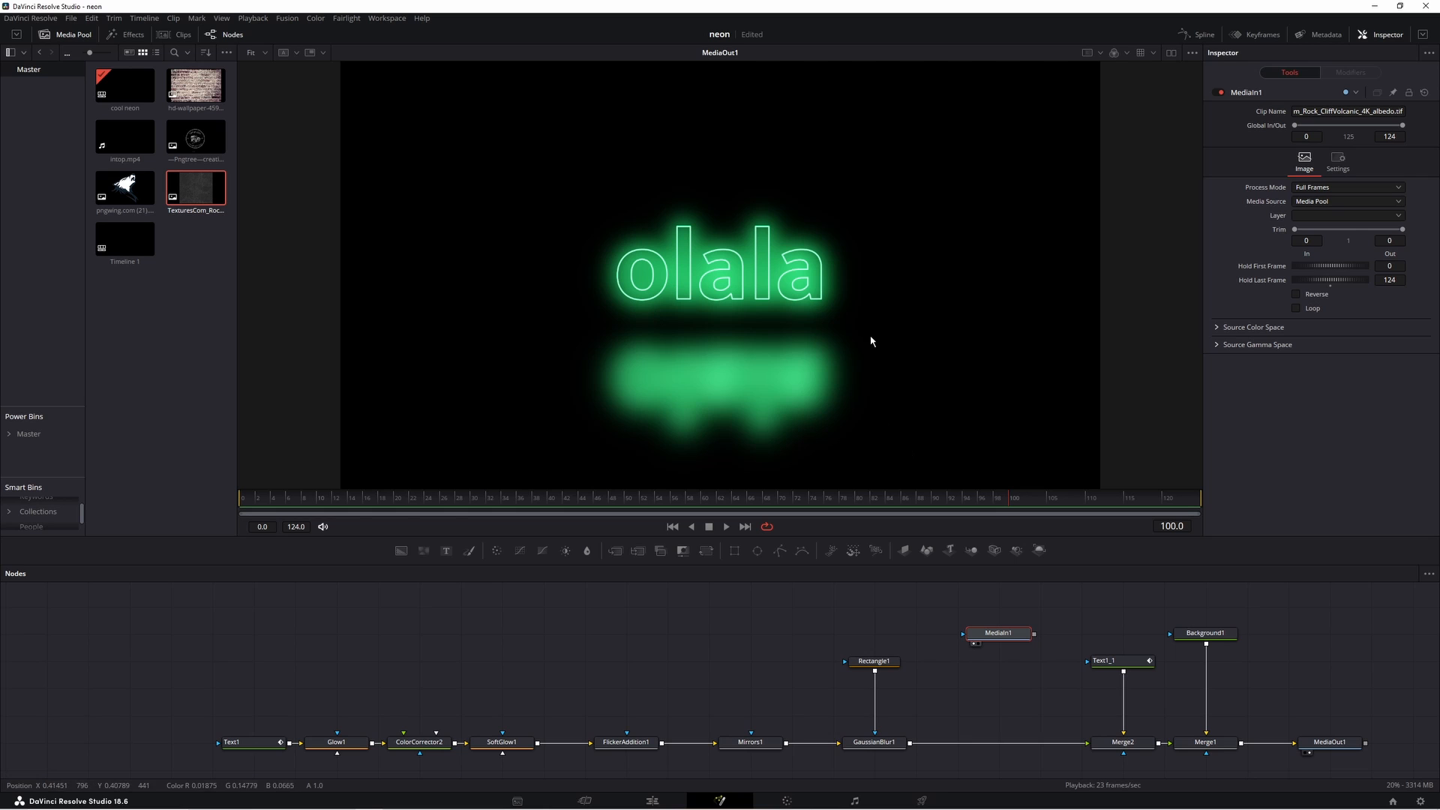
- Group the nodes from Text1 to FlickerAddition1 visually with an Underlay
{"action": "left_click_drag", "start_coordinate": [904, 627], "coordinate": [83, 783]}
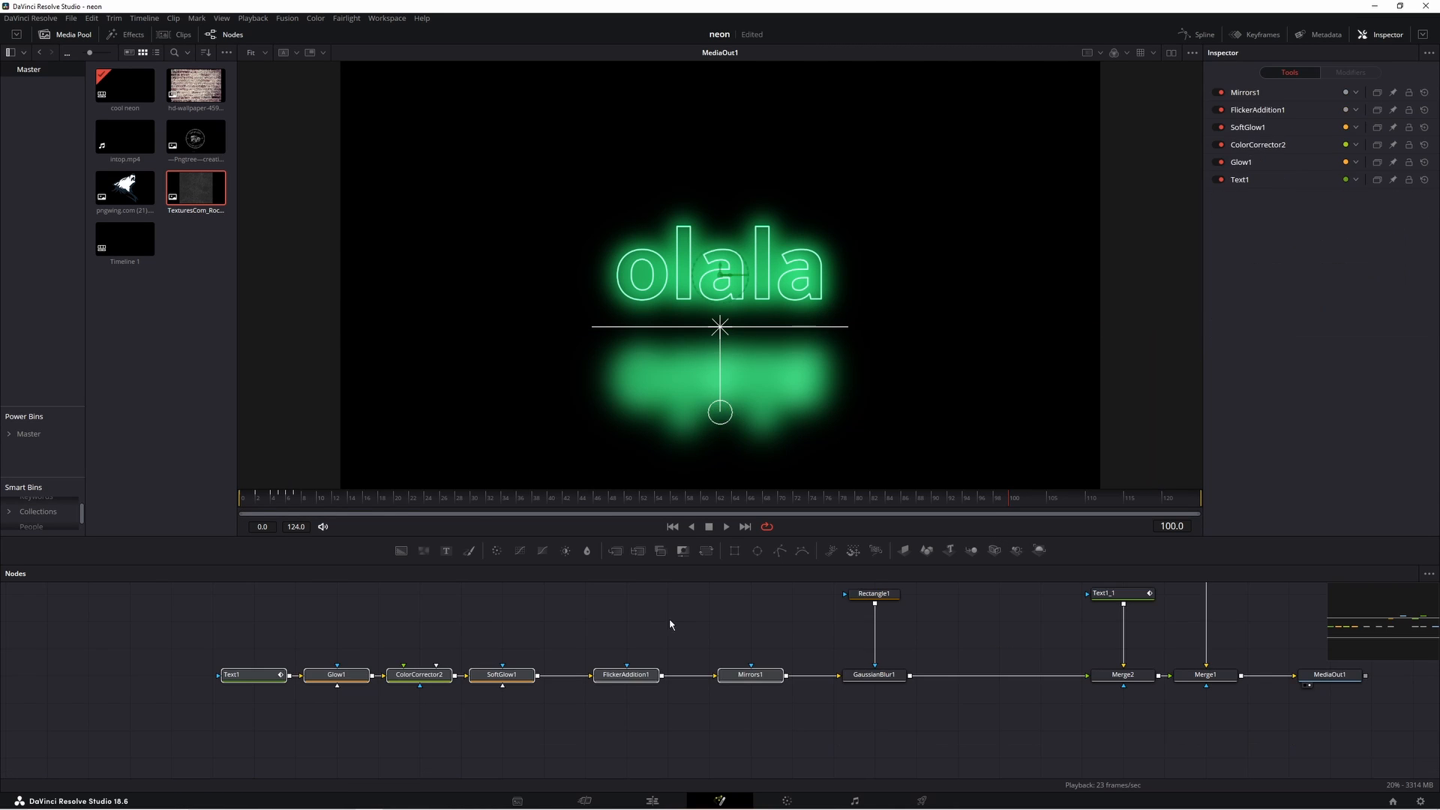
{"action": "left_click_drag", "start_coordinate": [675, 609], "coordinate": [169, 724]}
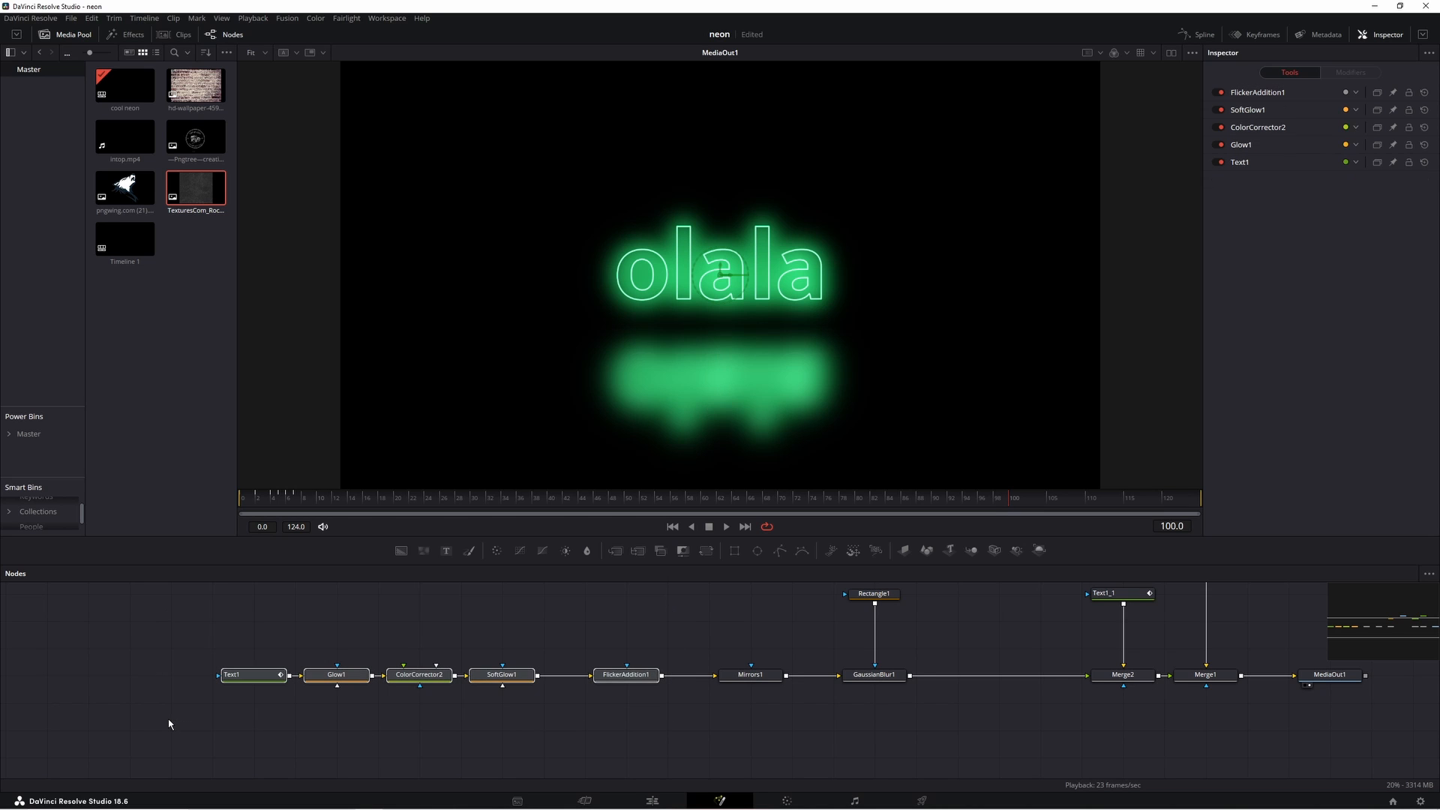
{"action": "right_click", "coordinate": [622, 680]}
{"action": "key", "text": "shift+space"}
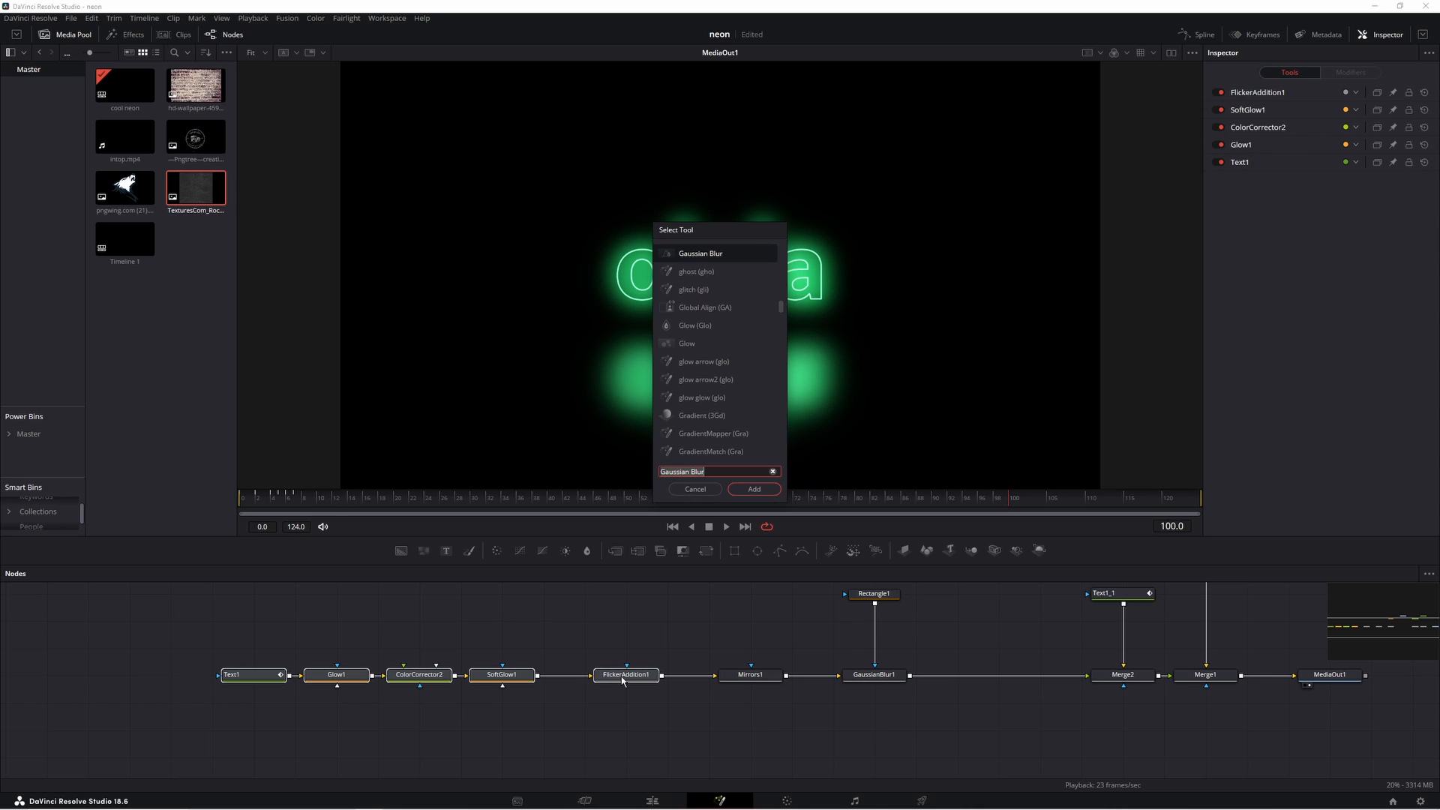
{"action": "type", "text": "und"}
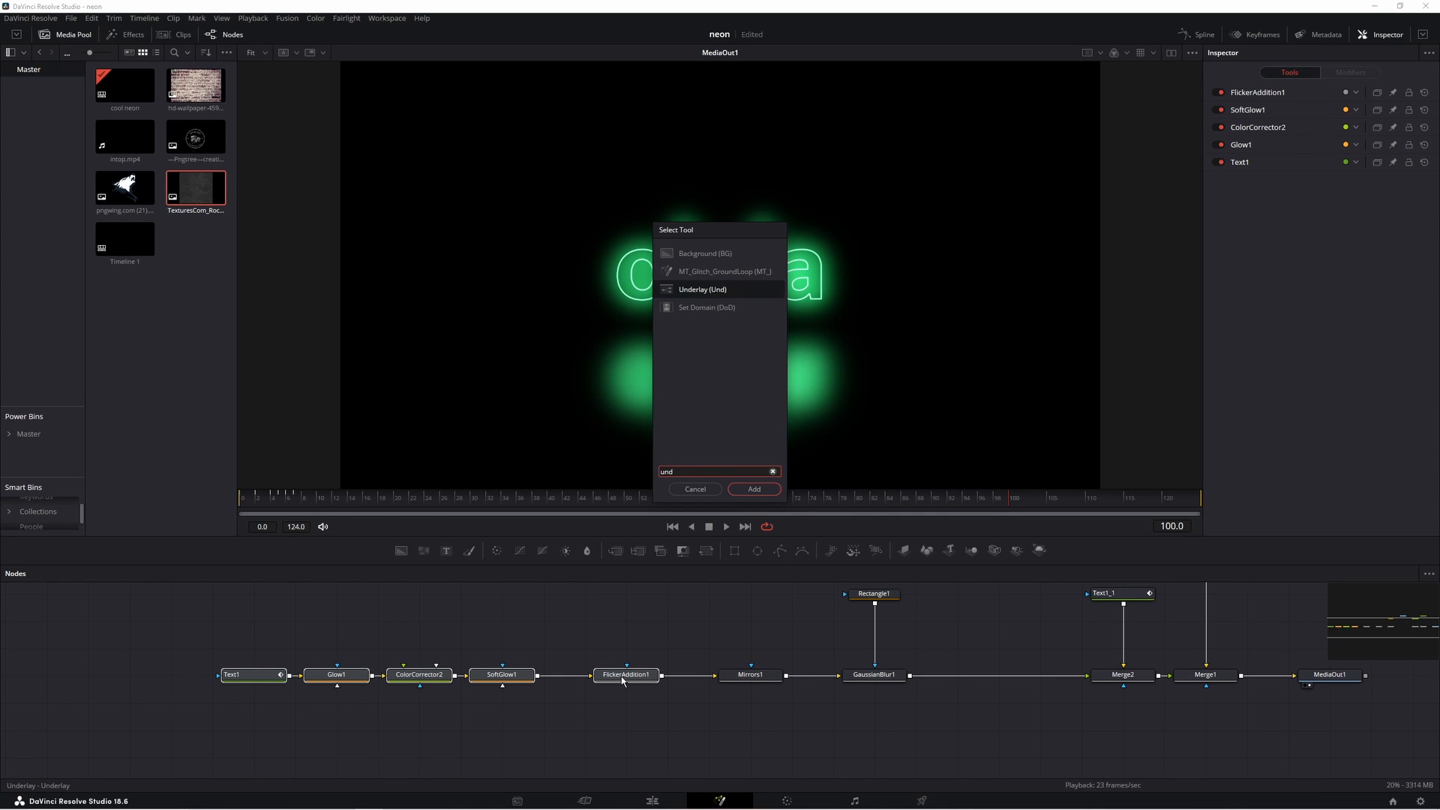
{"action": "key", "text": "Return"}
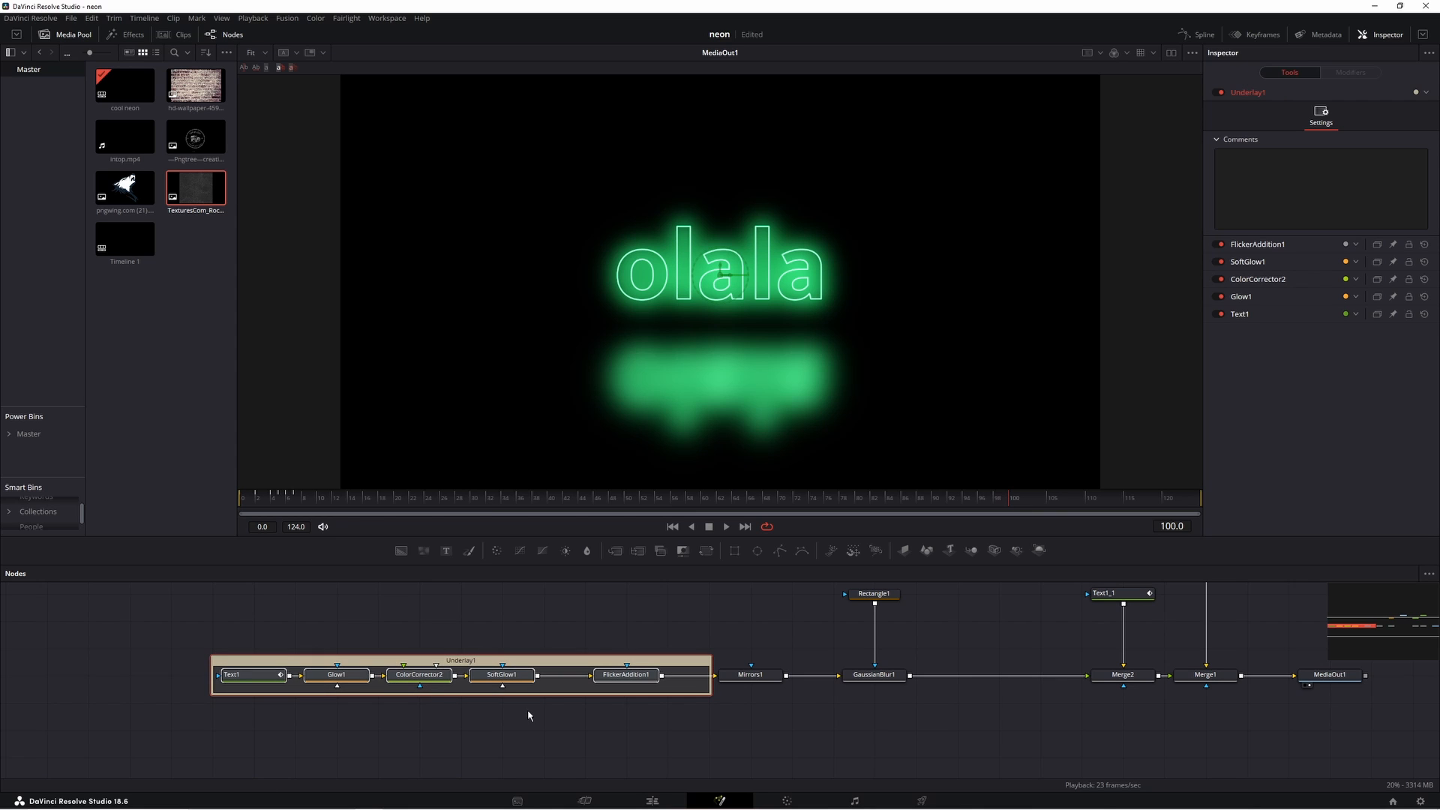
- Move Text1_1 and Merge2 closer to GaussianBlur1 and examine the unlit letters and the reflection at frame 2
{"action": "left_click_drag", "start_coordinate": [542, 610], "coordinate": [733, 766]}
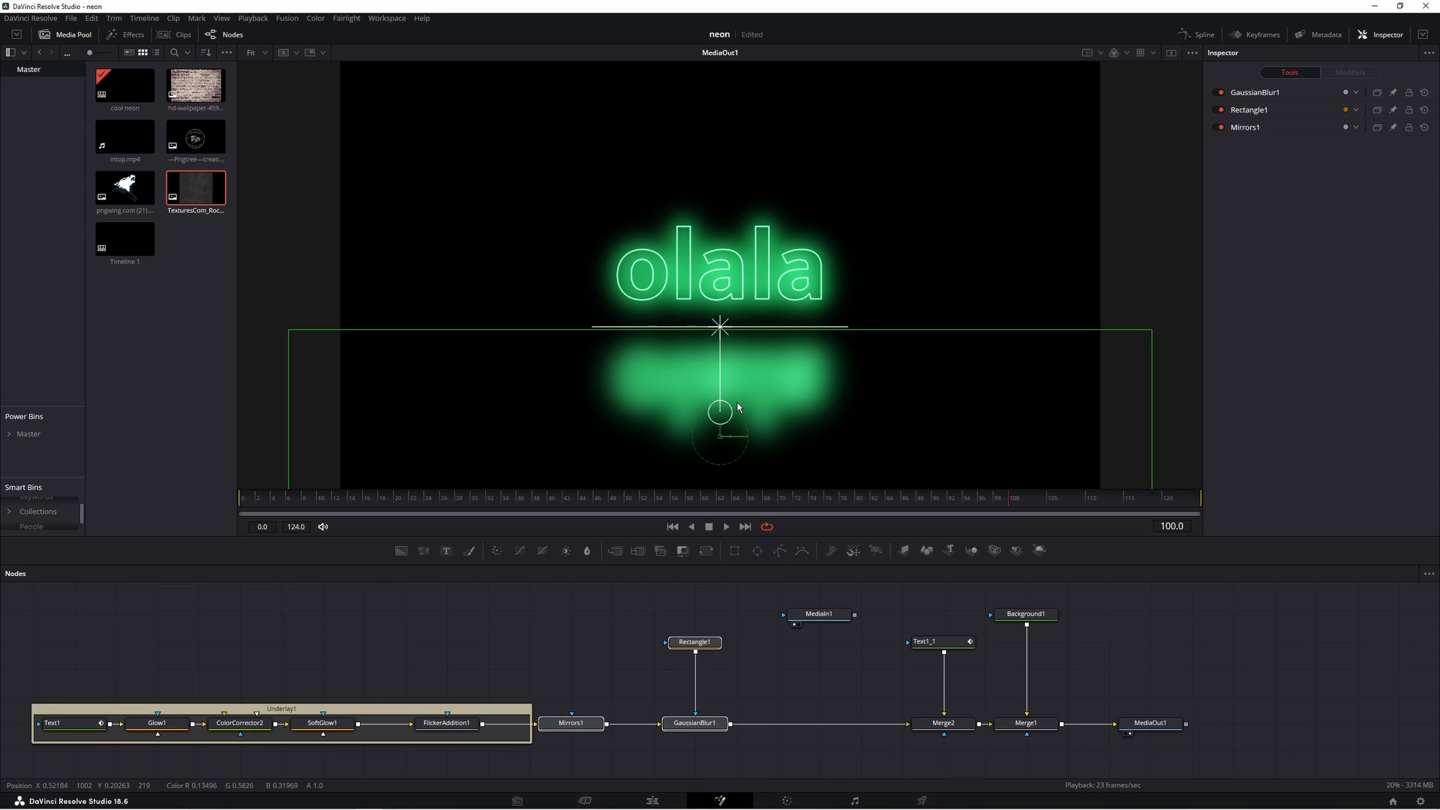
{"action": "left_click", "coordinate": [713, 622]}
{"action": "left_click", "coordinate": [694, 642]}
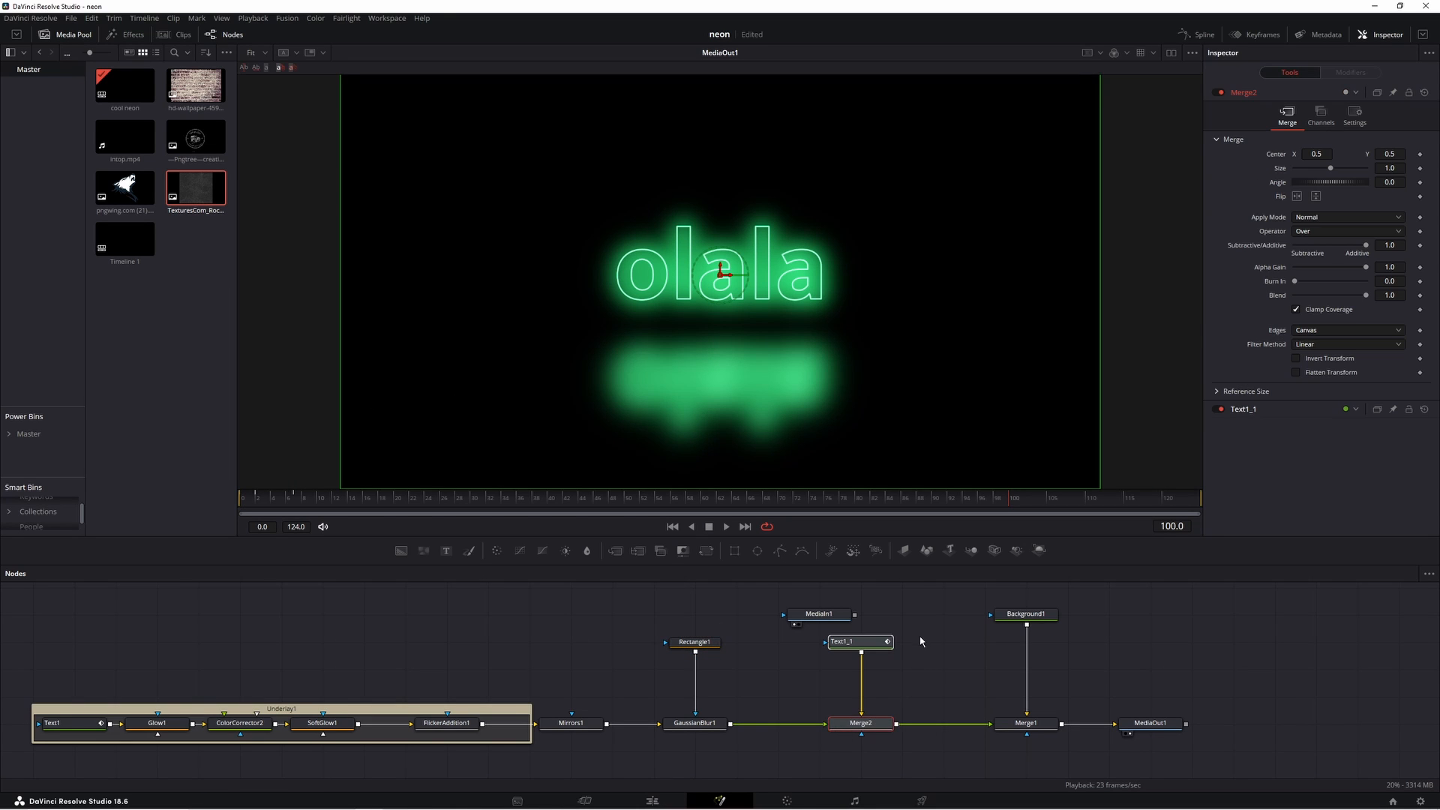
{"action": "left_click", "coordinate": [863, 646]}
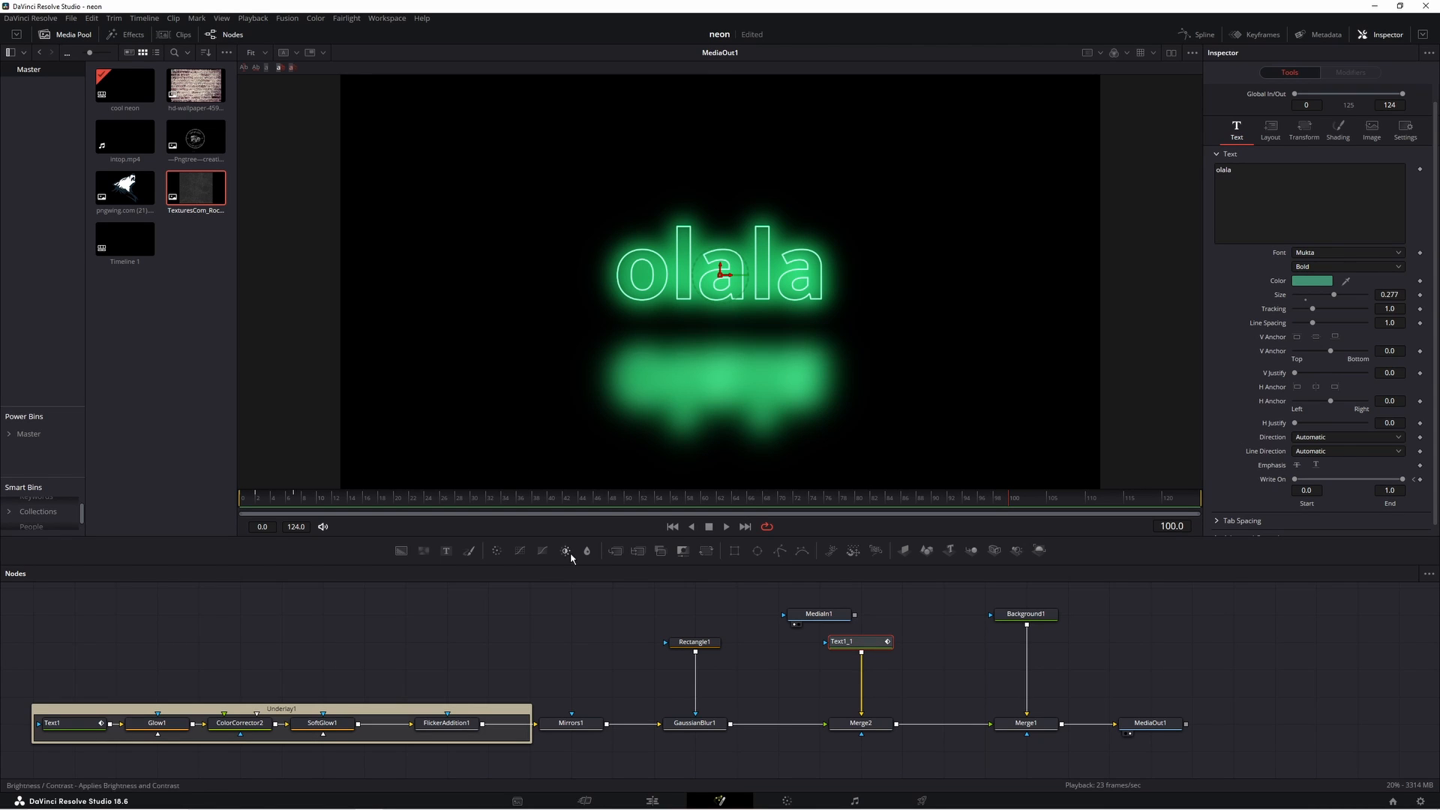
{"action": "left_click", "coordinate": [270, 499]}
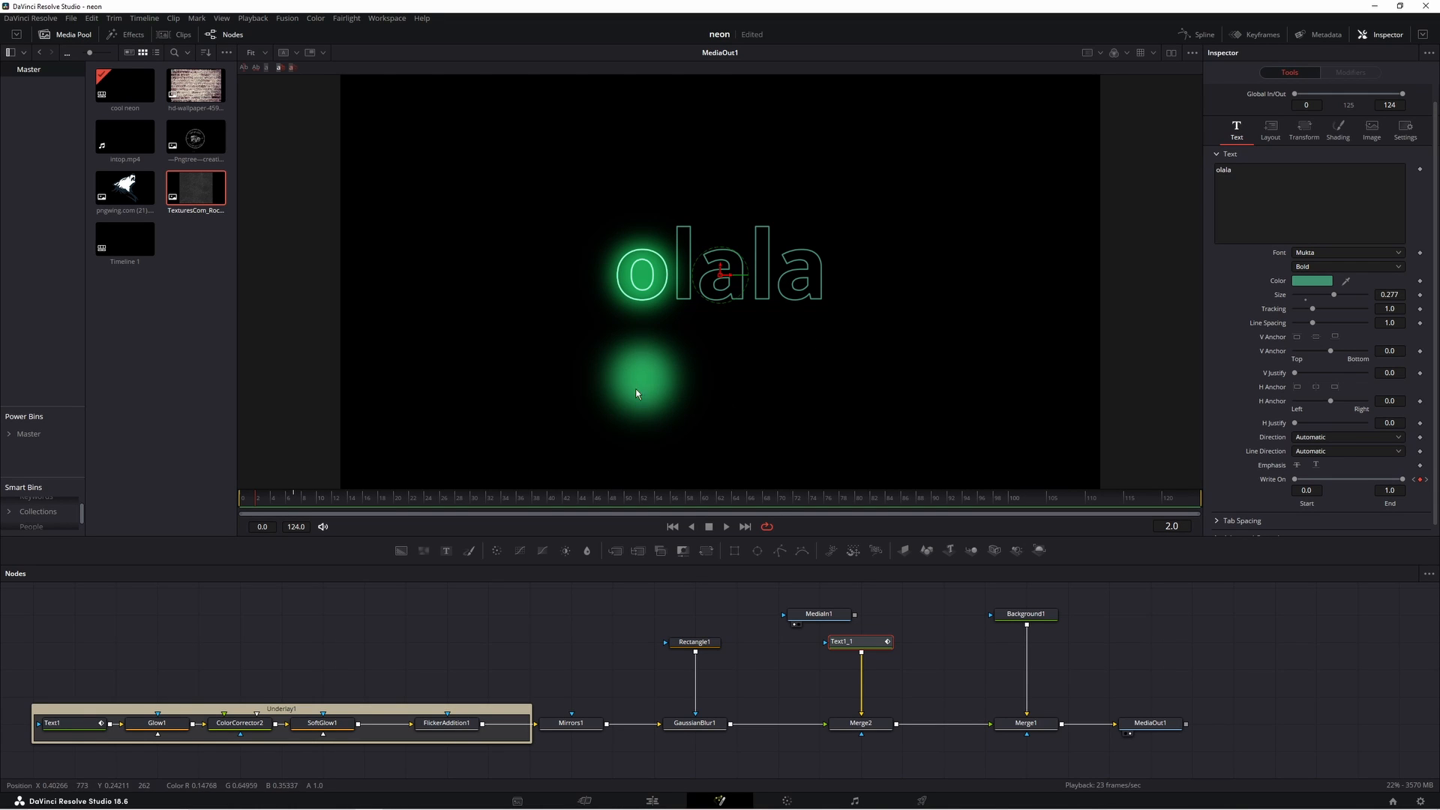
- Merge the MediaIn1 rock texture over Background1 ahead of Merge1, and space MediaIn1 out beside the new merge
{"action": "left_click_drag", "start_coordinate": [818, 614], "coordinate": [932, 601]}
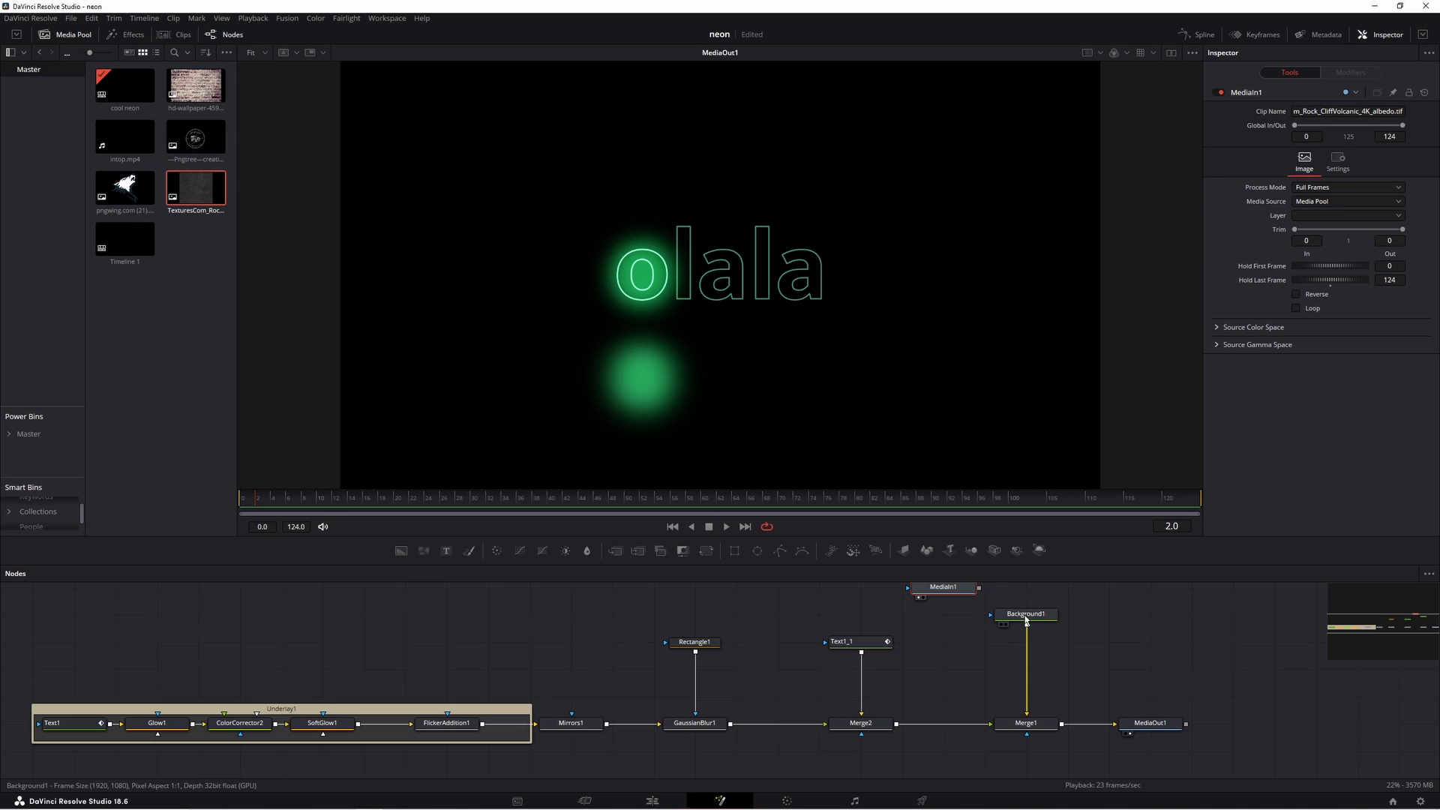
{"action": "left_click_drag", "start_coordinate": [948, 590], "coordinate": [1027, 631]}
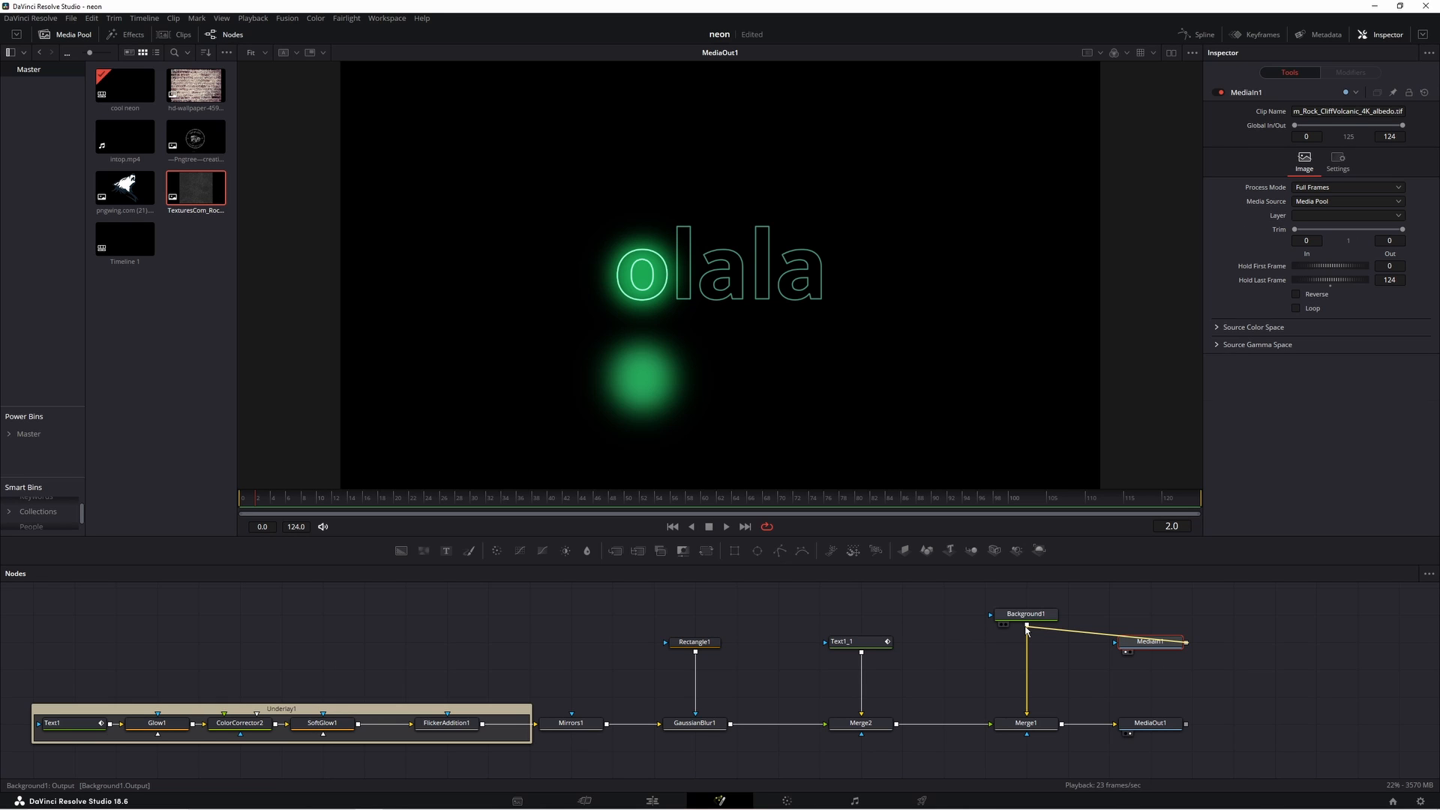
{"action": "left_click_drag", "start_coordinate": [1026, 631], "coordinate": [1027, 631]}
{"action": "left_click_drag", "start_coordinate": [1155, 642], "coordinate": [1374, 647]}
{"action": "left_click_drag", "start_coordinate": [1251, 645], "coordinate": [1044, 672]}
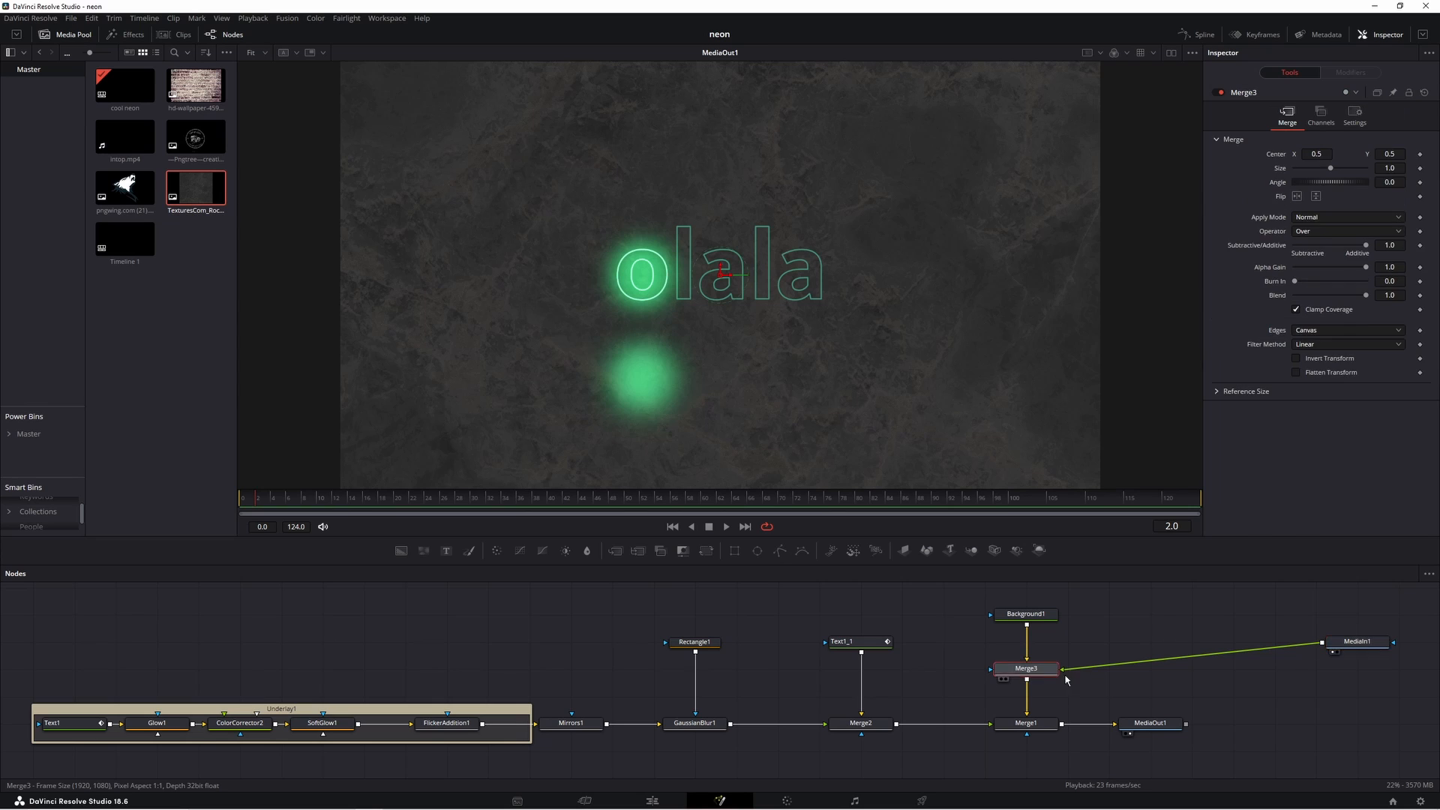
{"action": "left_click_drag", "start_coordinate": [1357, 643], "coordinate": [1150, 668]}
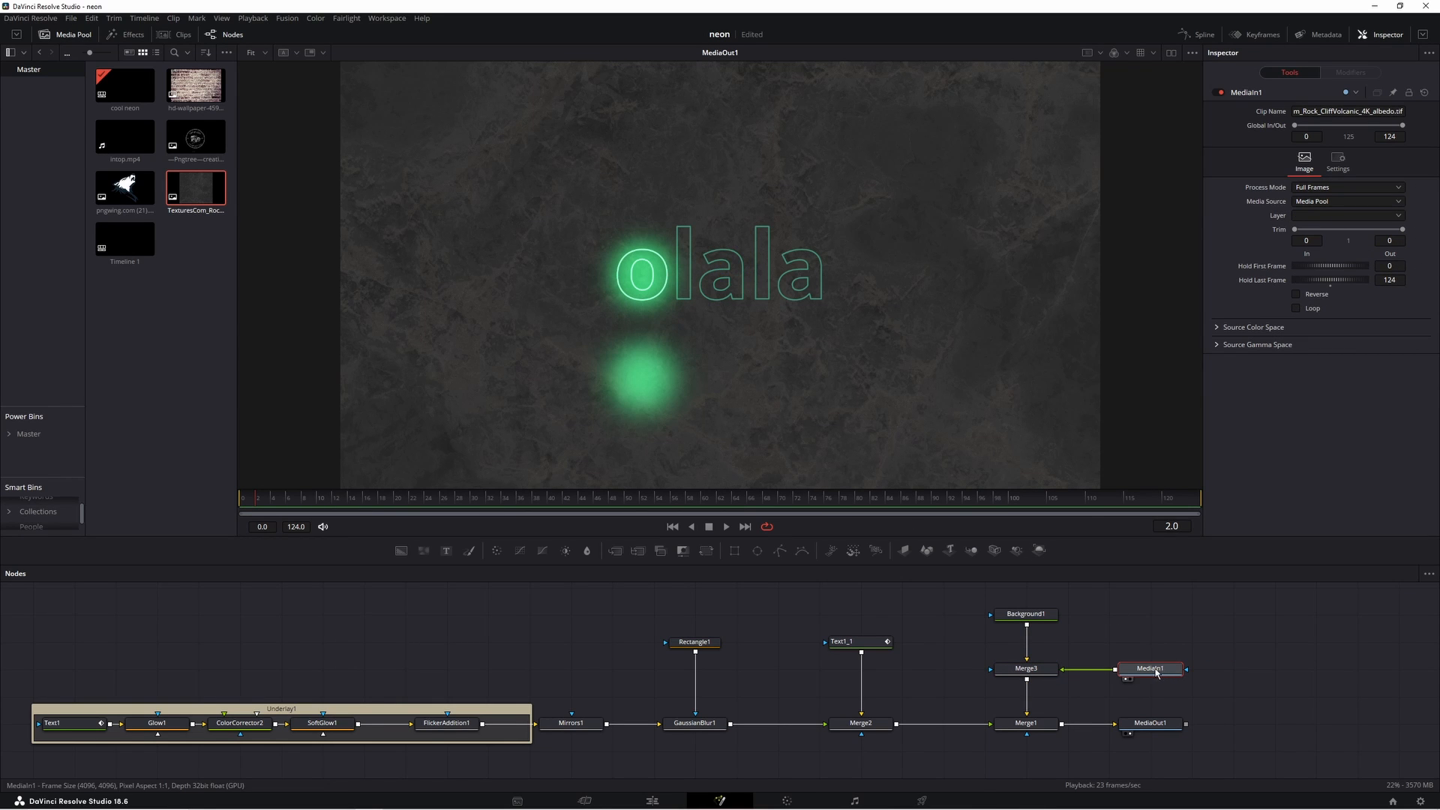
{"action": "left_click_drag", "start_coordinate": [1156, 673], "coordinate": [1231, 672]}
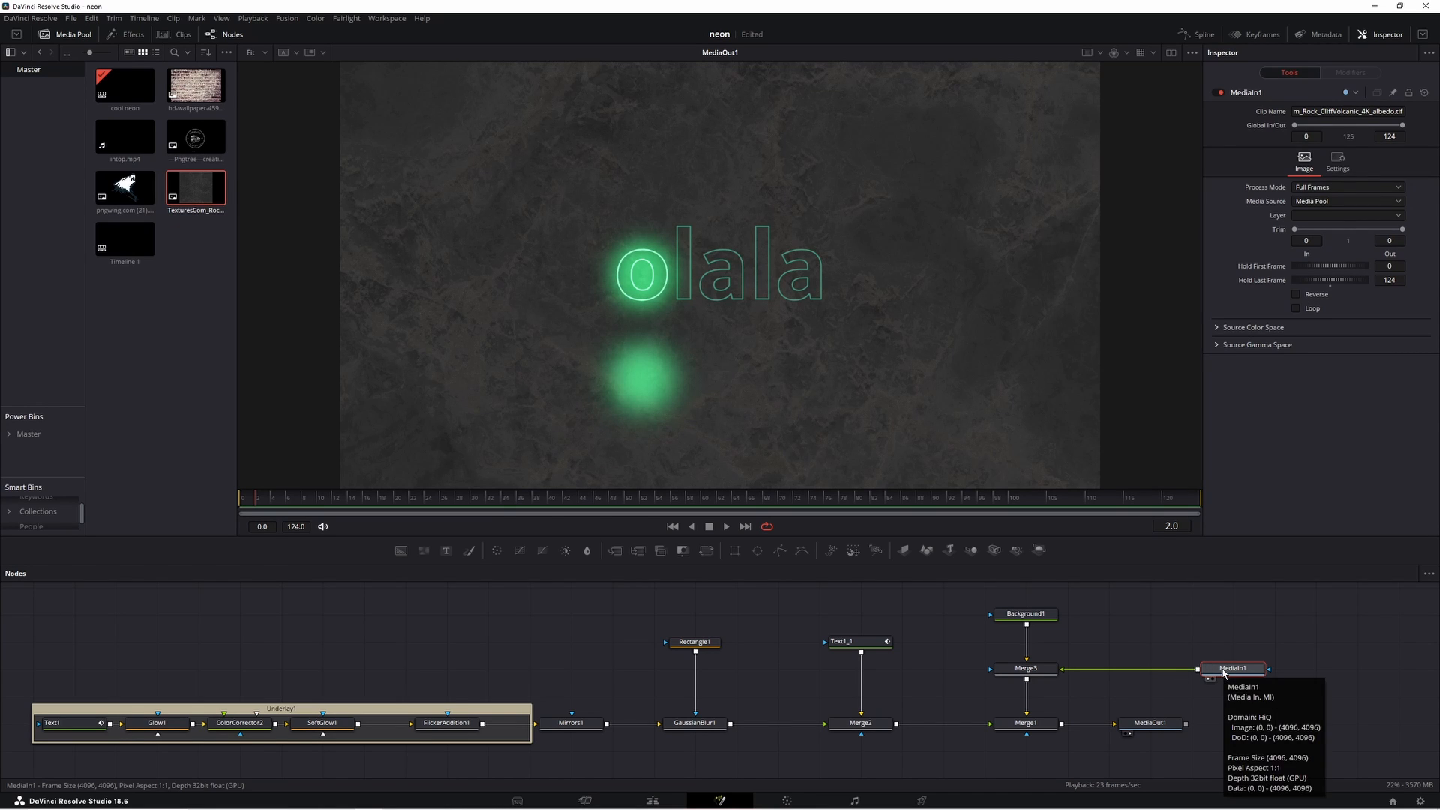
- Insert a DVE node after MediaIn1 and lay the texture down as a floor with X rotation -81.1 and center Y 0.418
{"action": "key", "text": "shift+space"}
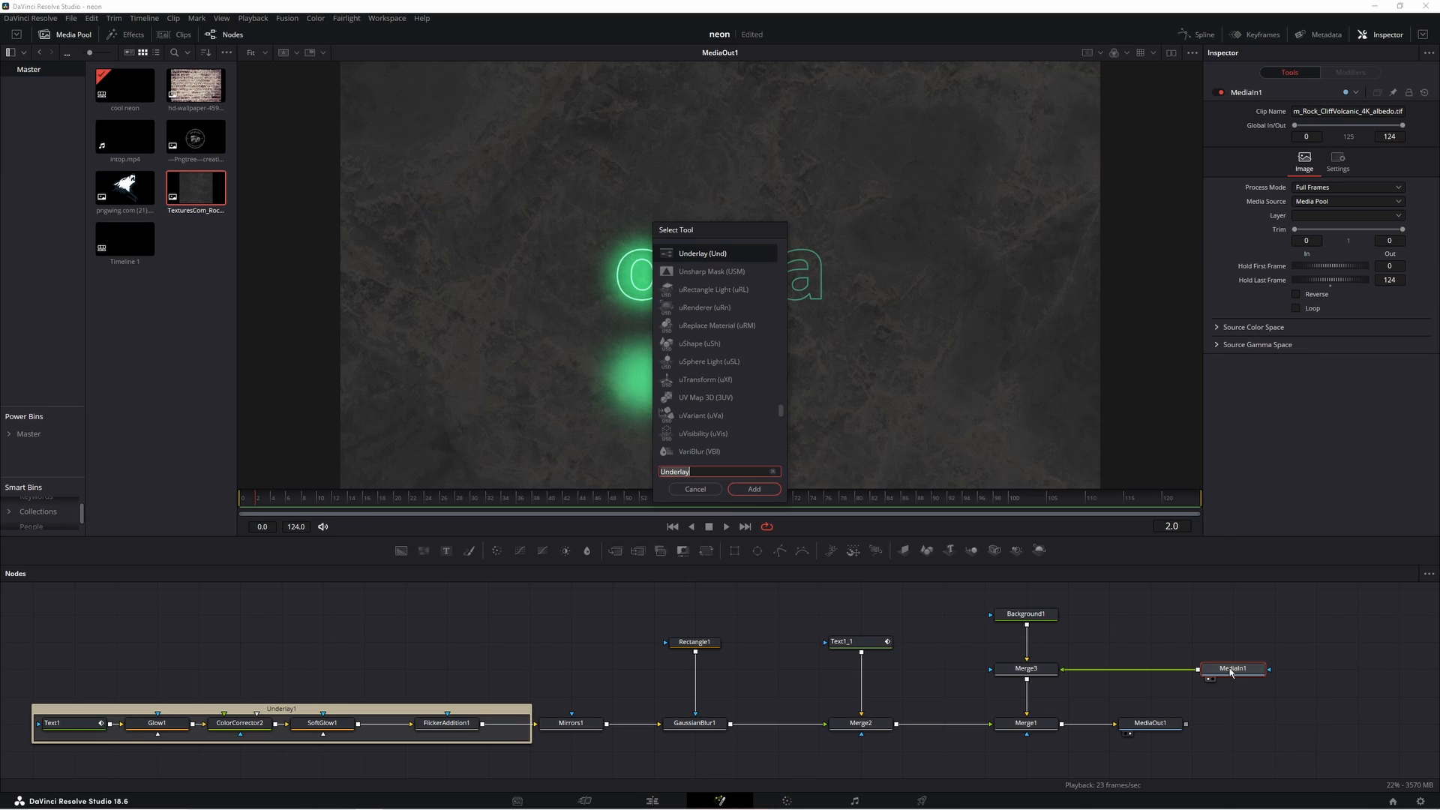
{"action": "type", "text": "dve"}
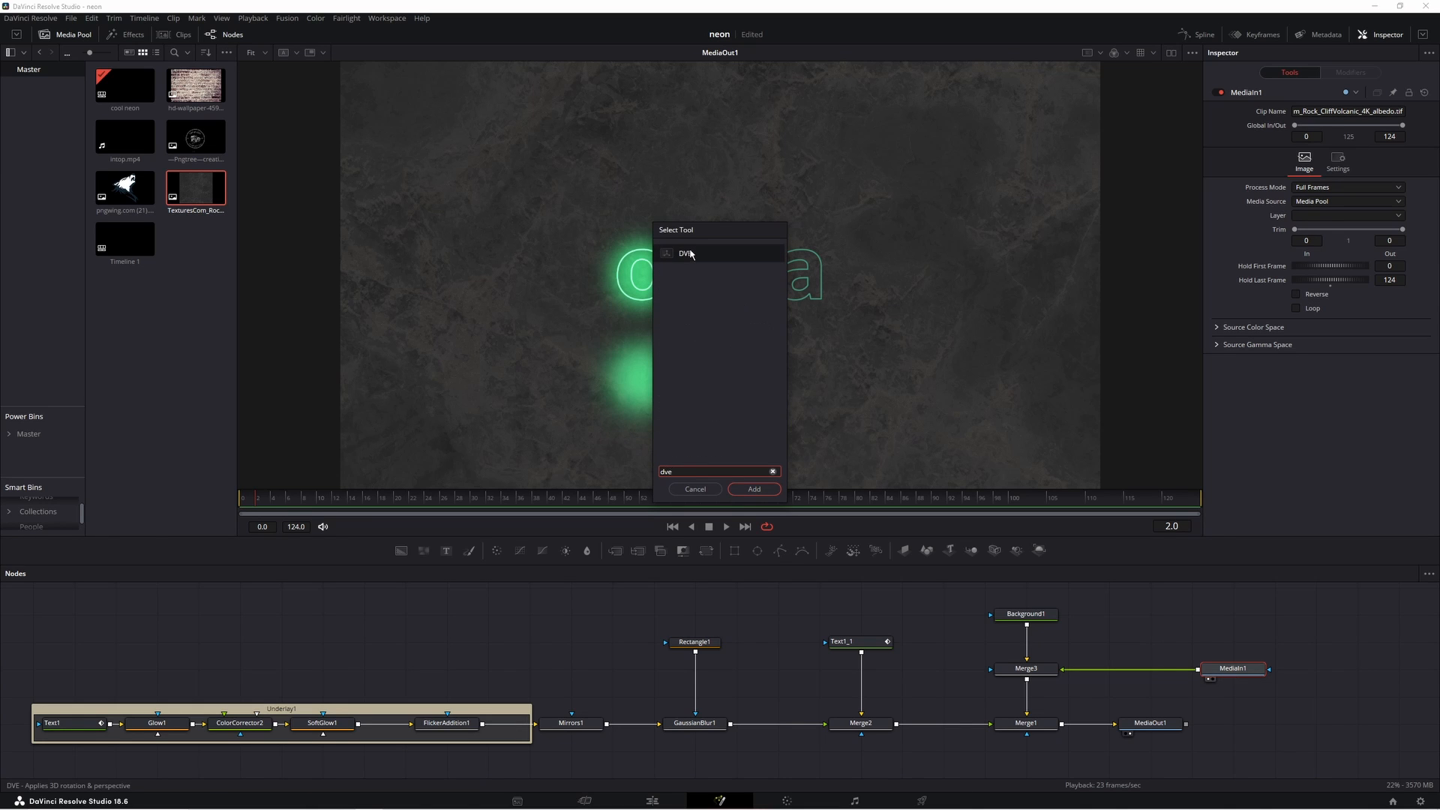
{"action": "key", "text": "Return"}
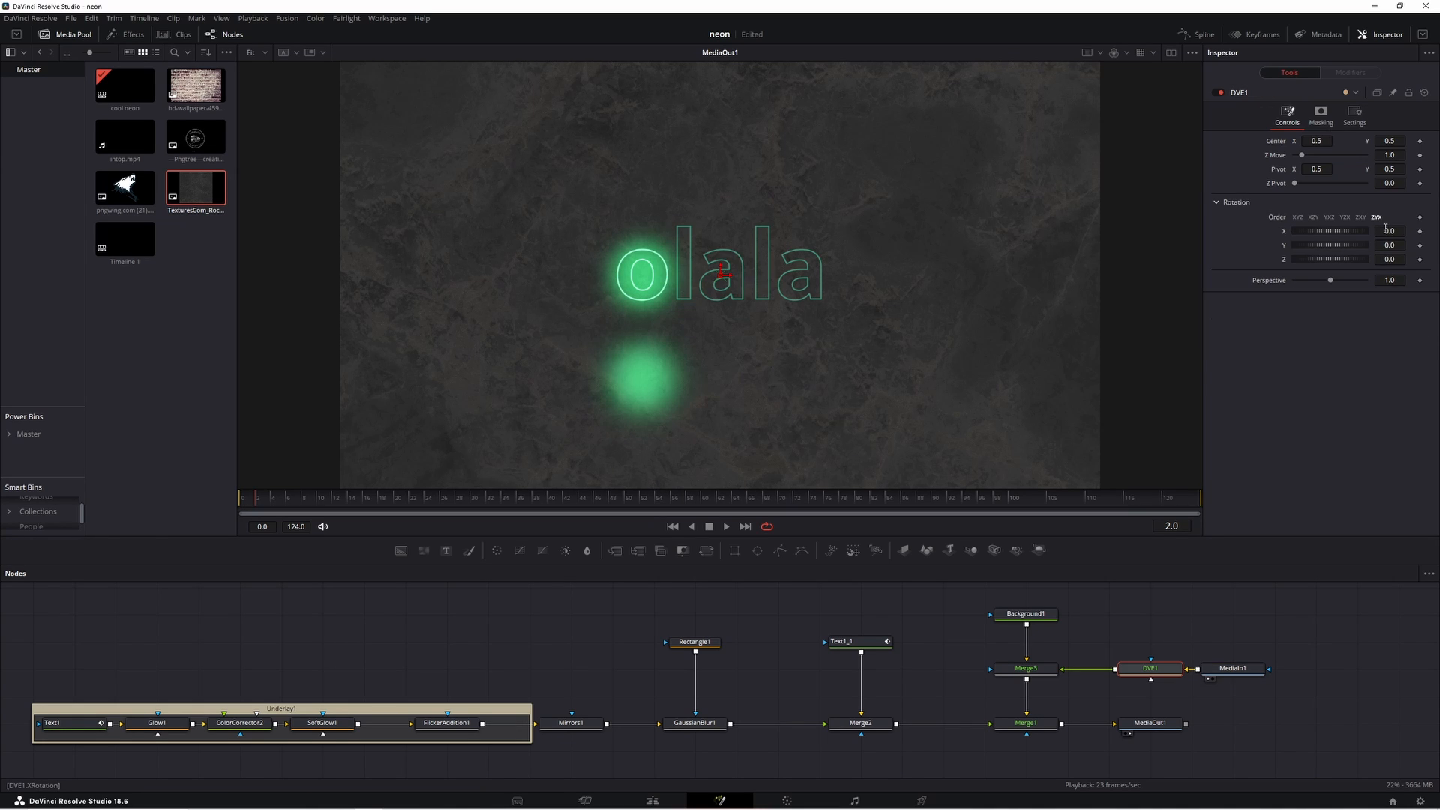
{"action": "left_click_drag", "start_coordinate": [1385, 231], "coordinate": [1323, 230]}
{"action": "left_click_drag", "start_coordinate": [1389, 141], "coordinate": [1379, 141]}
{"action": "left_click", "coordinate": [1151, 447]}
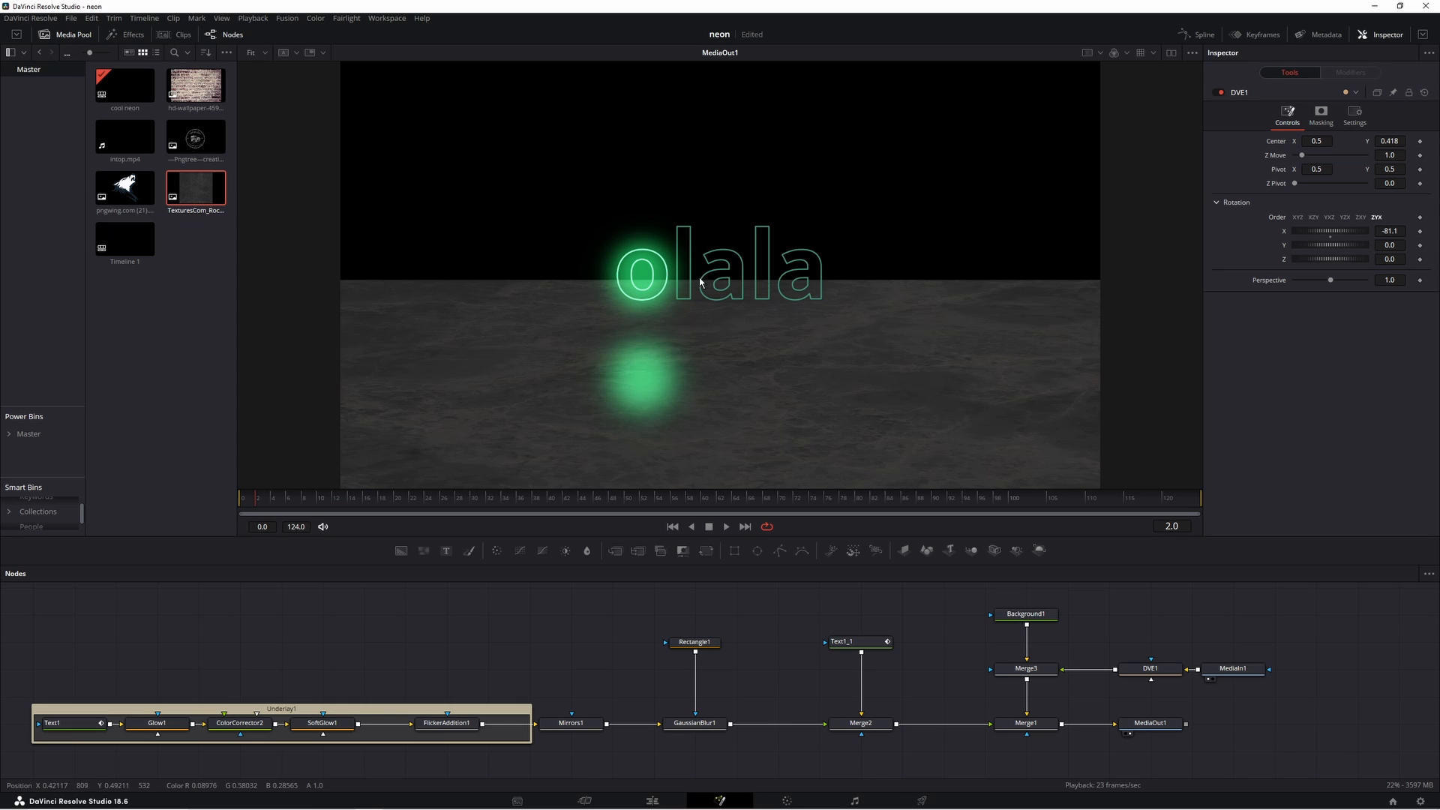
- Mask Merge3 with an ellipse at center Y about 0.017, width about 1.528 and soft edge about 0.0173
{"action": "left_click_drag", "start_coordinate": [973, 645], "coordinate": [1295, 690]}
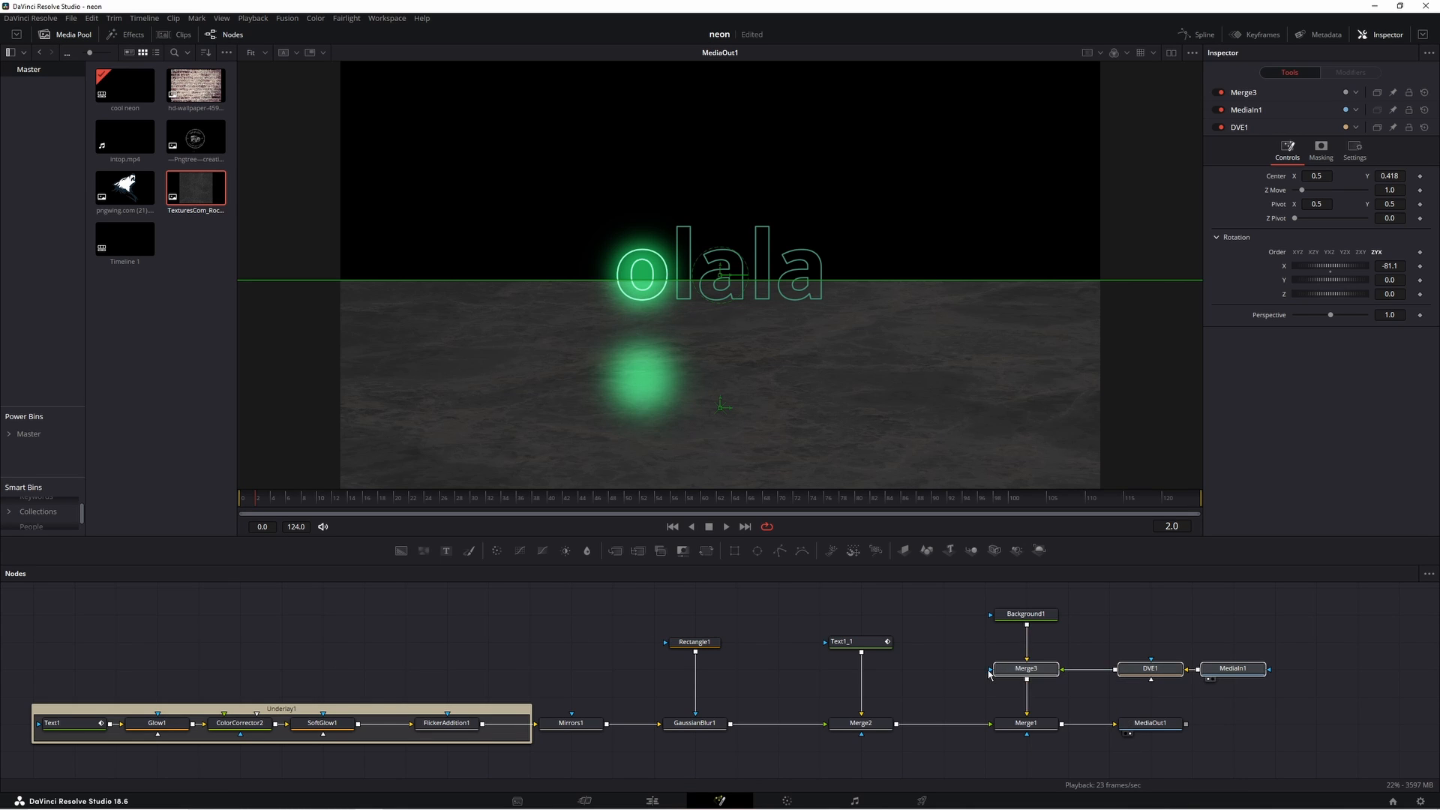
{"action": "left_click", "coordinate": [934, 673]}
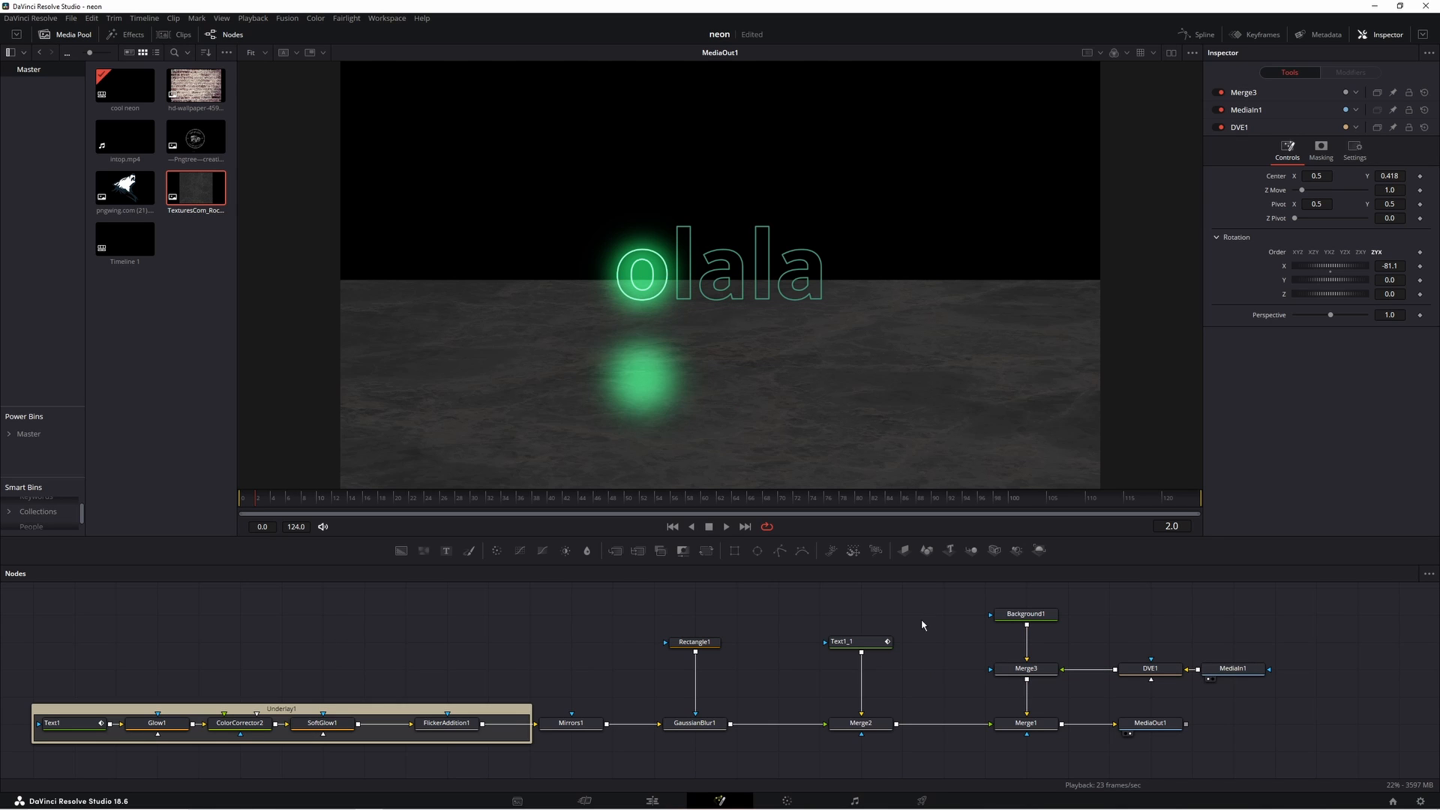
{"action": "left_click", "coordinate": [758, 553]}
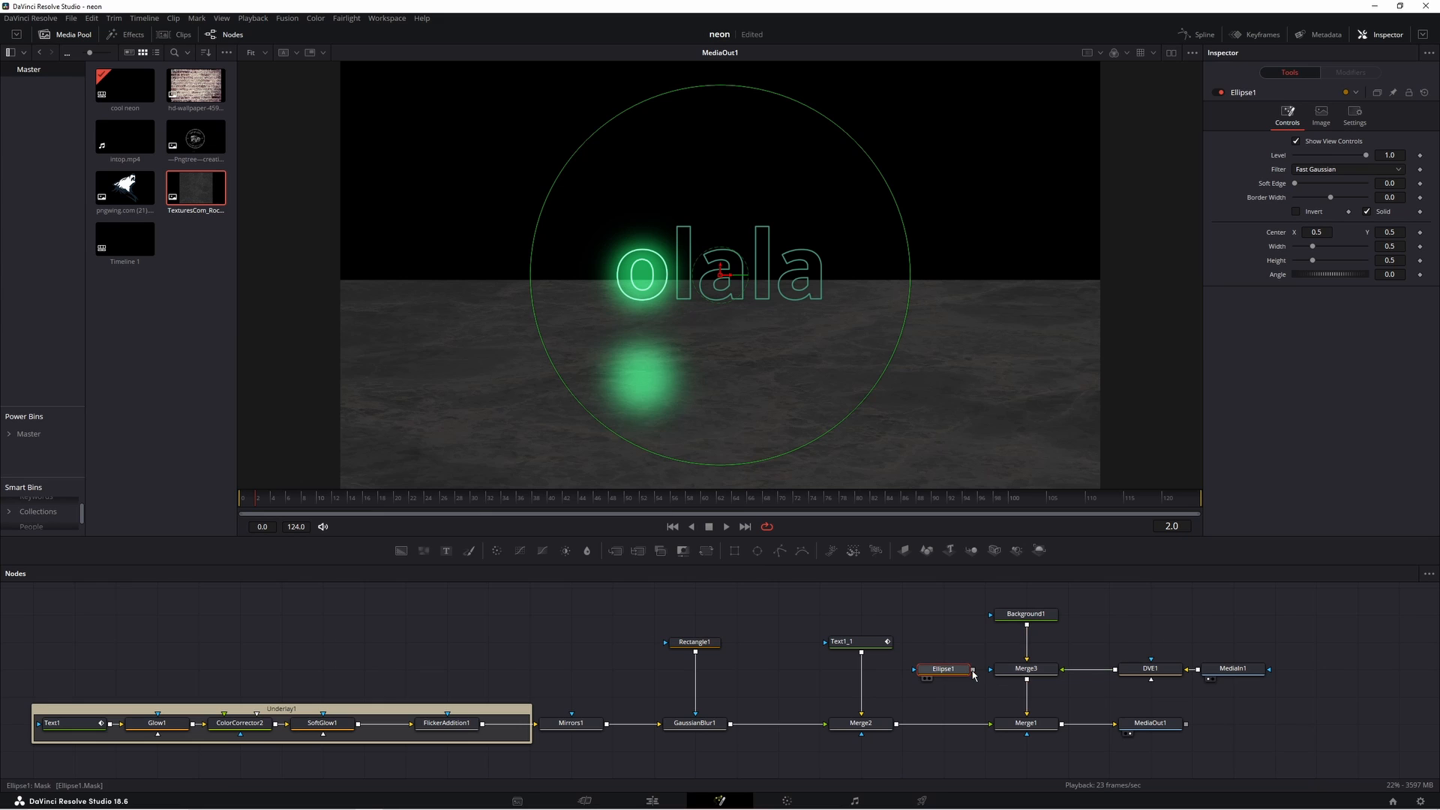
{"action": "left_click_drag", "start_coordinate": [975, 675], "coordinate": [991, 675]}
{"action": "left_click_drag", "start_coordinate": [720, 274], "coordinate": [696, 480]}
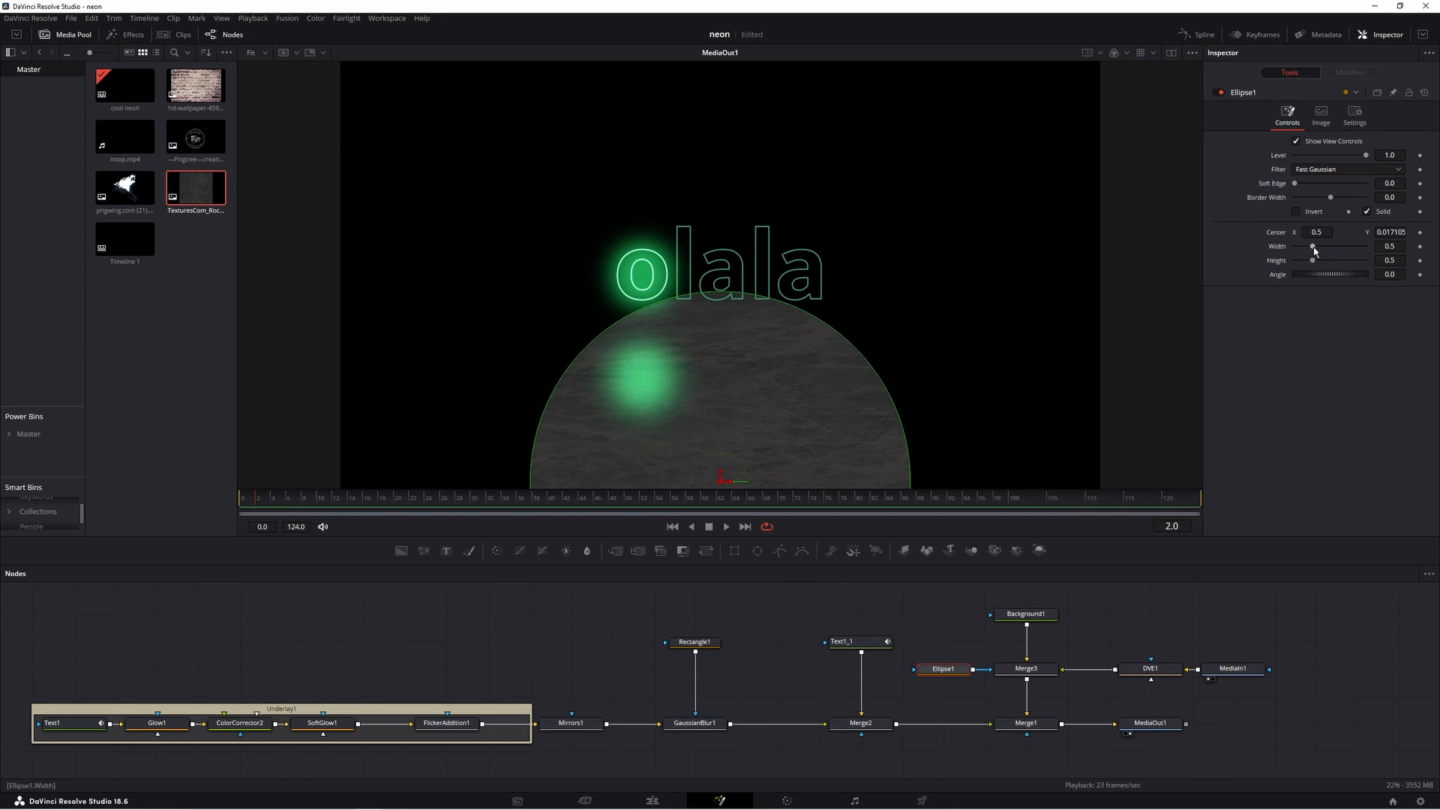
{"action": "left_click_drag", "start_coordinate": [1314, 250], "coordinate": [1354, 251]}
{"action": "left_click_drag", "start_coordinate": [1295, 186], "coordinate": [1301, 186]}
{"action": "left_click", "coordinate": [928, 621]}
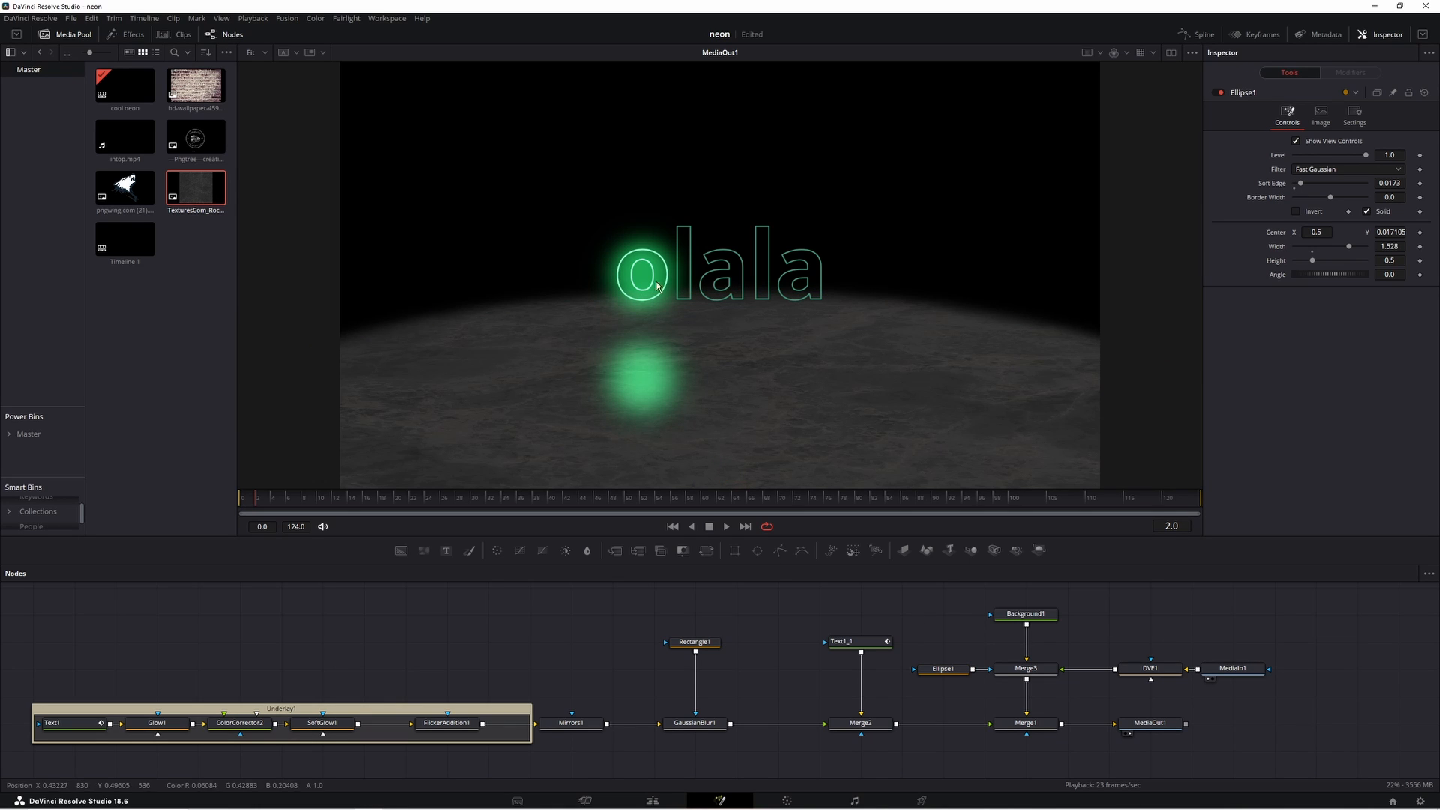
- Lower Text1 and Text1_1 slightly so the lit and unlit letters align closer to the floor, and save the project
{"action": "left_click", "coordinate": [75, 723]}
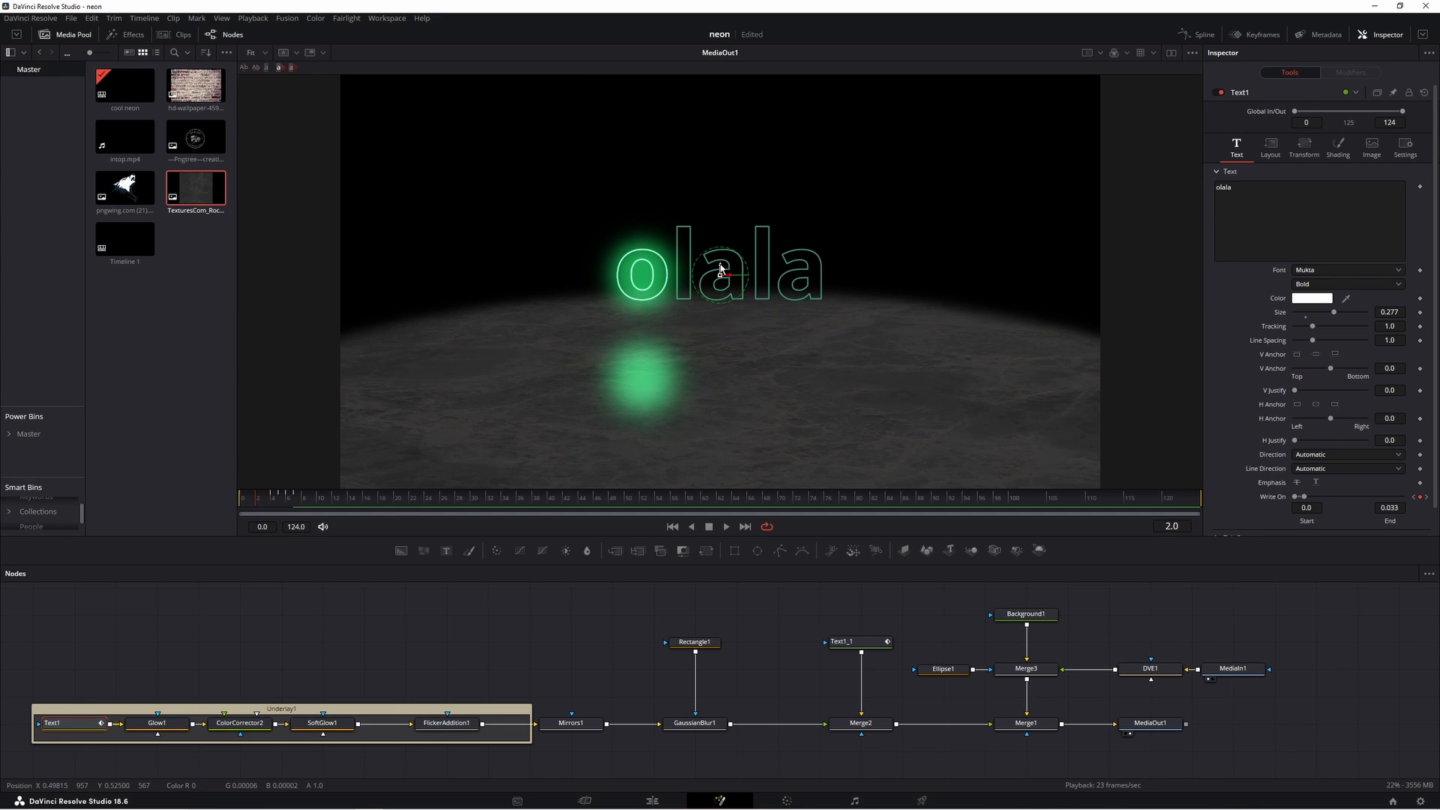
{"action": "left_click_drag", "start_coordinate": [721, 272], "coordinate": [726, 285]}
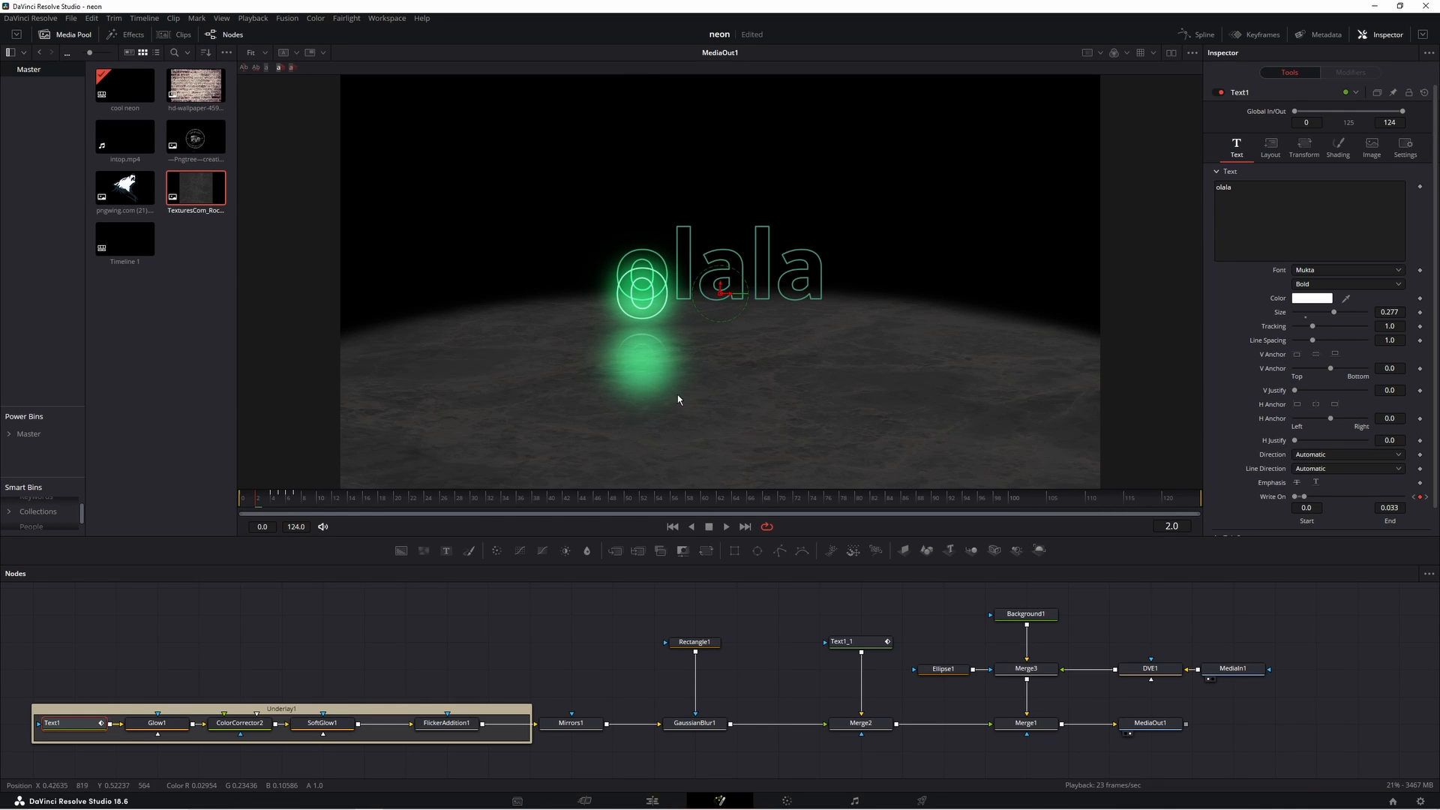
{"action": "left_click", "coordinate": [858, 642]}
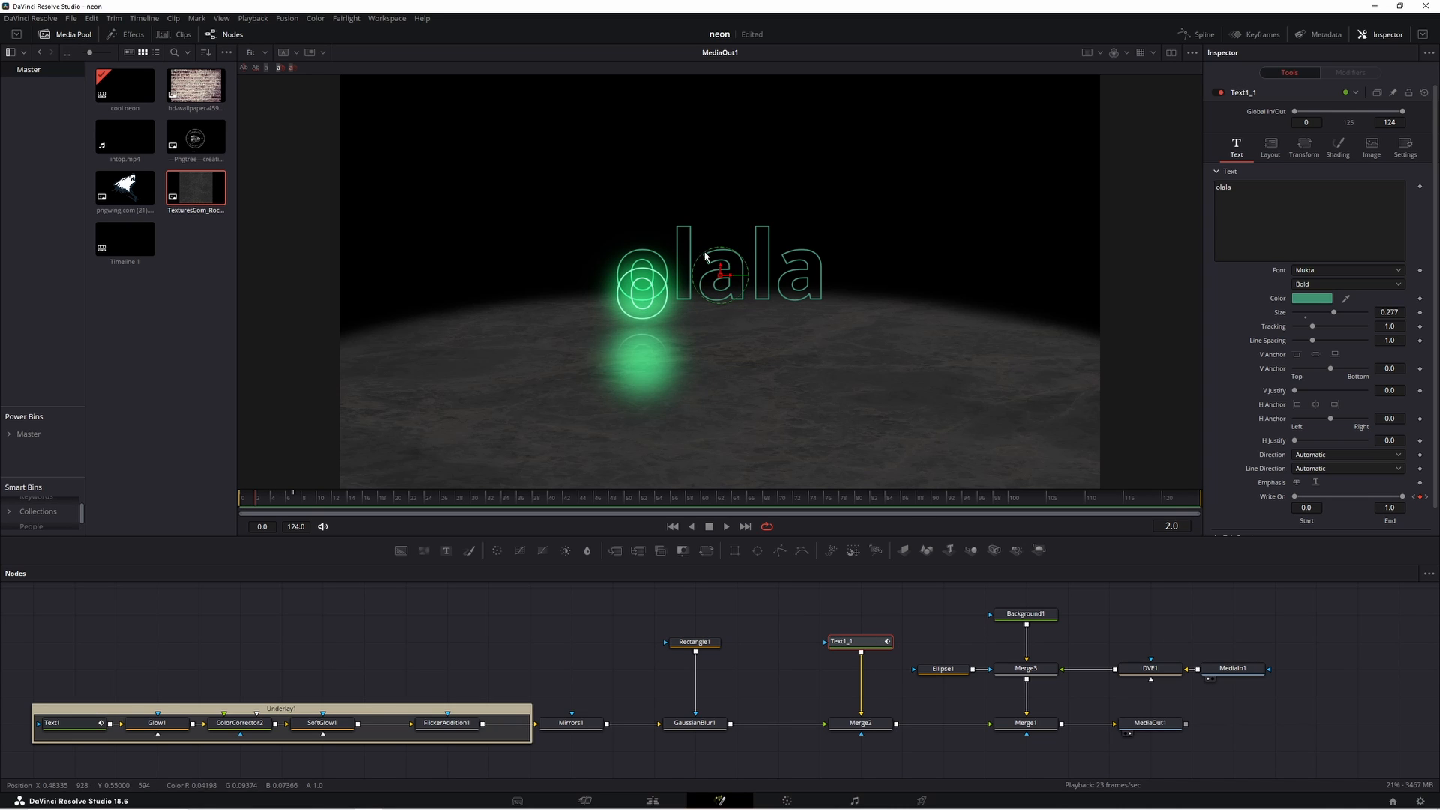
{"action": "left_click_drag", "start_coordinate": [722, 273], "coordinate": [721, 287]}
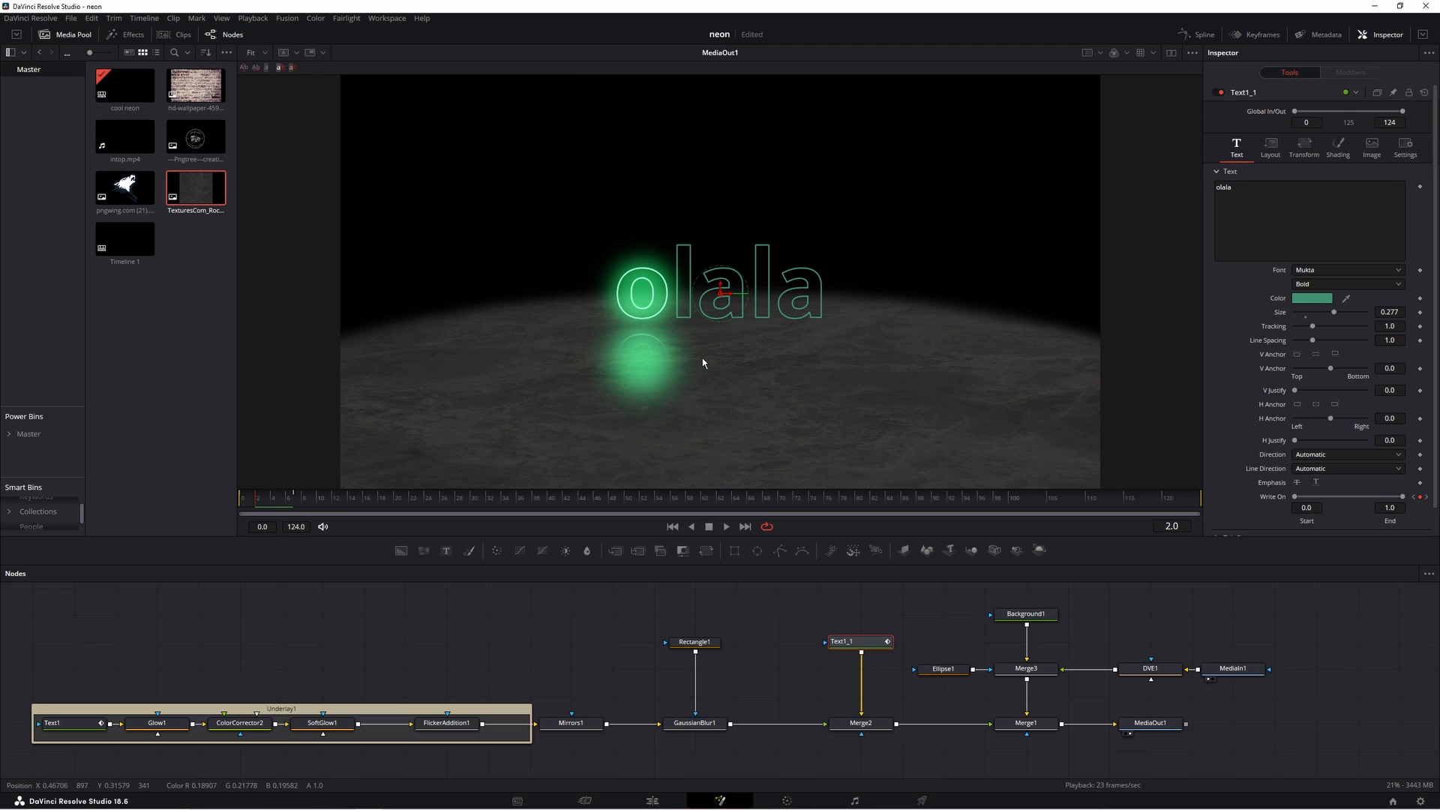
{"action": "left_click", "coordinate": [818, 608]}
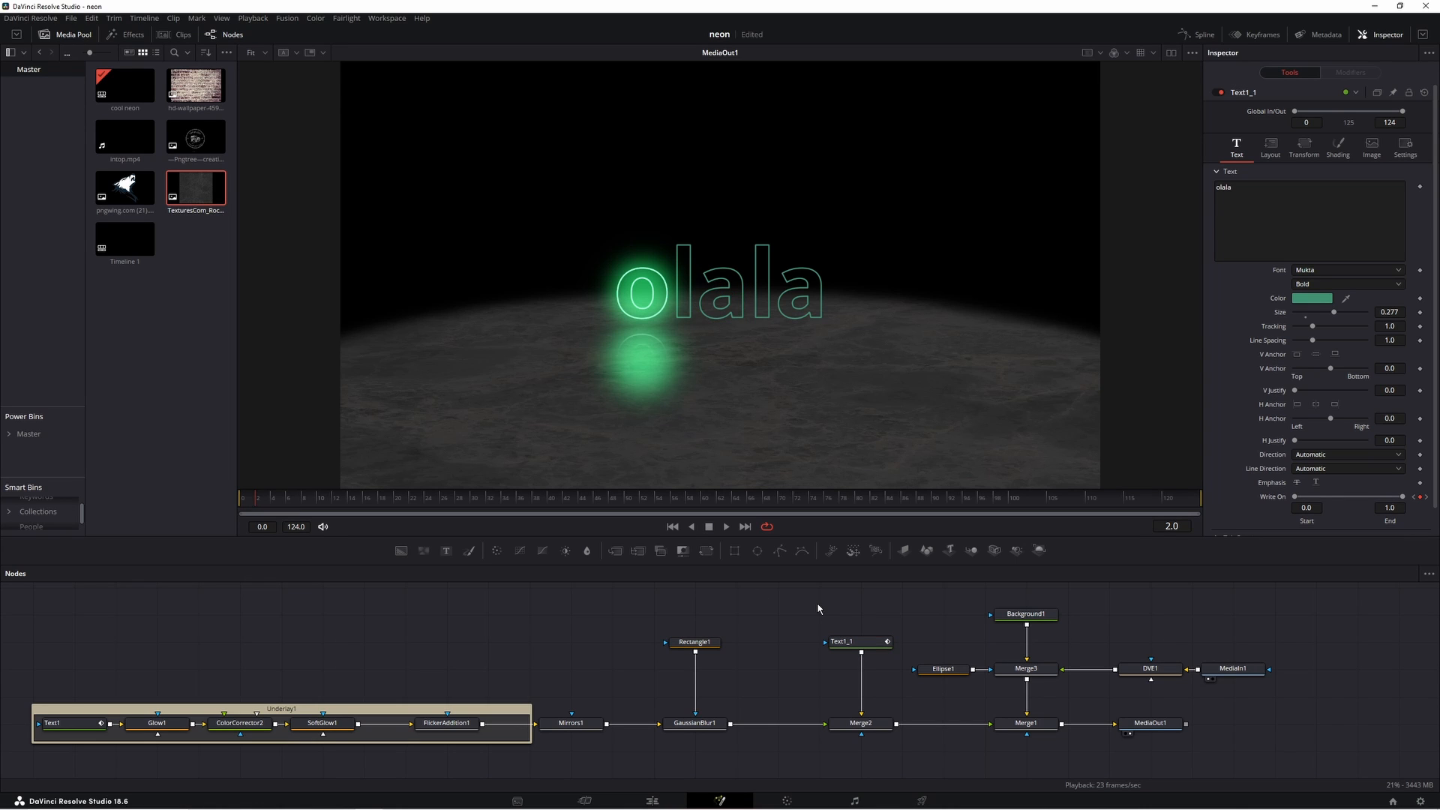
{"action": "key", "text": "ctrl+s"}
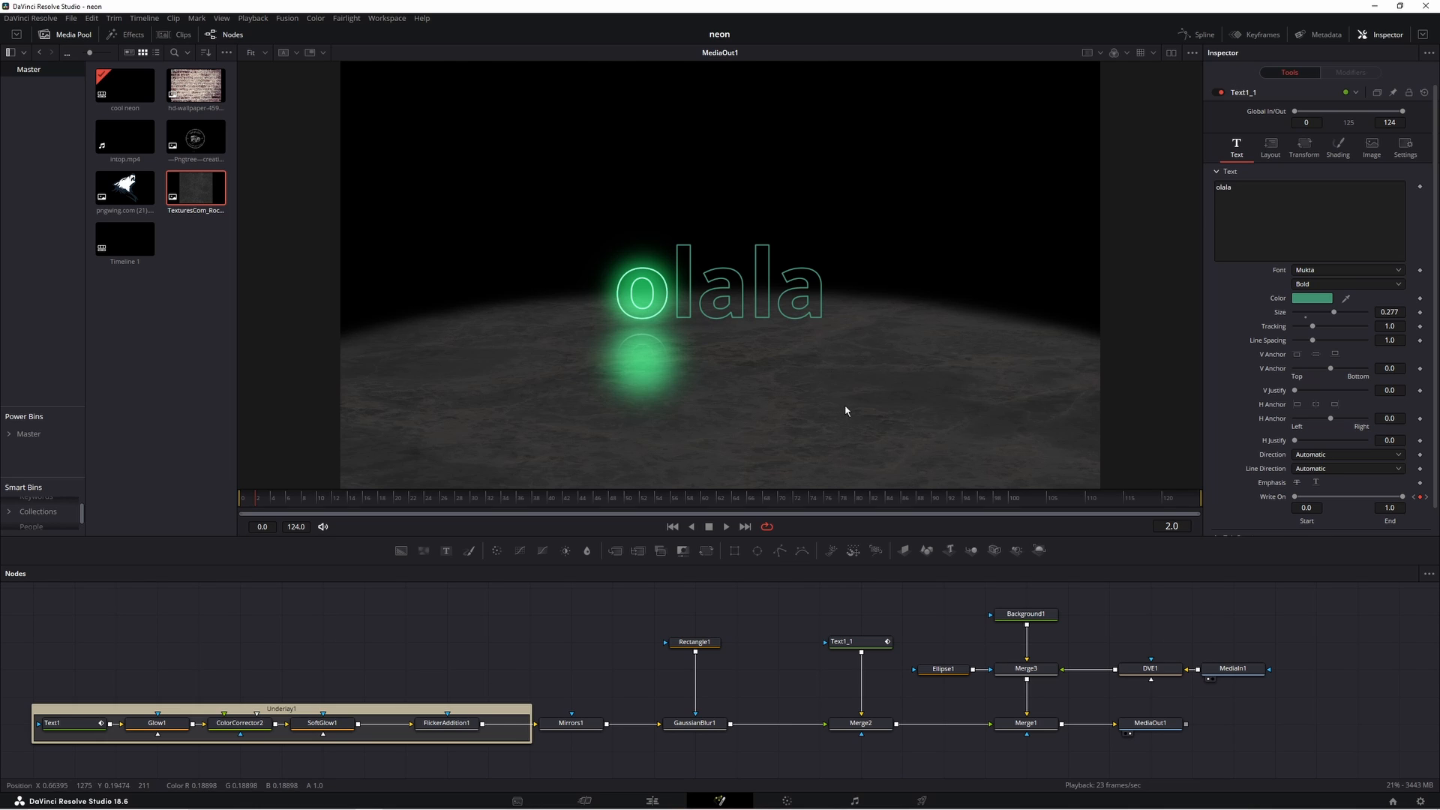
- Move MediaIn1 farther from DVE1, and shift Text1_1 and Merge2 closer to GaussianBlur1 to make room for more nodes
{"action": "left_click_drag", "start_coordinate": [1209, 674], "coordinate": [1333, 673]}
{"action": "left_click", "coordinate": [1333, 673]}
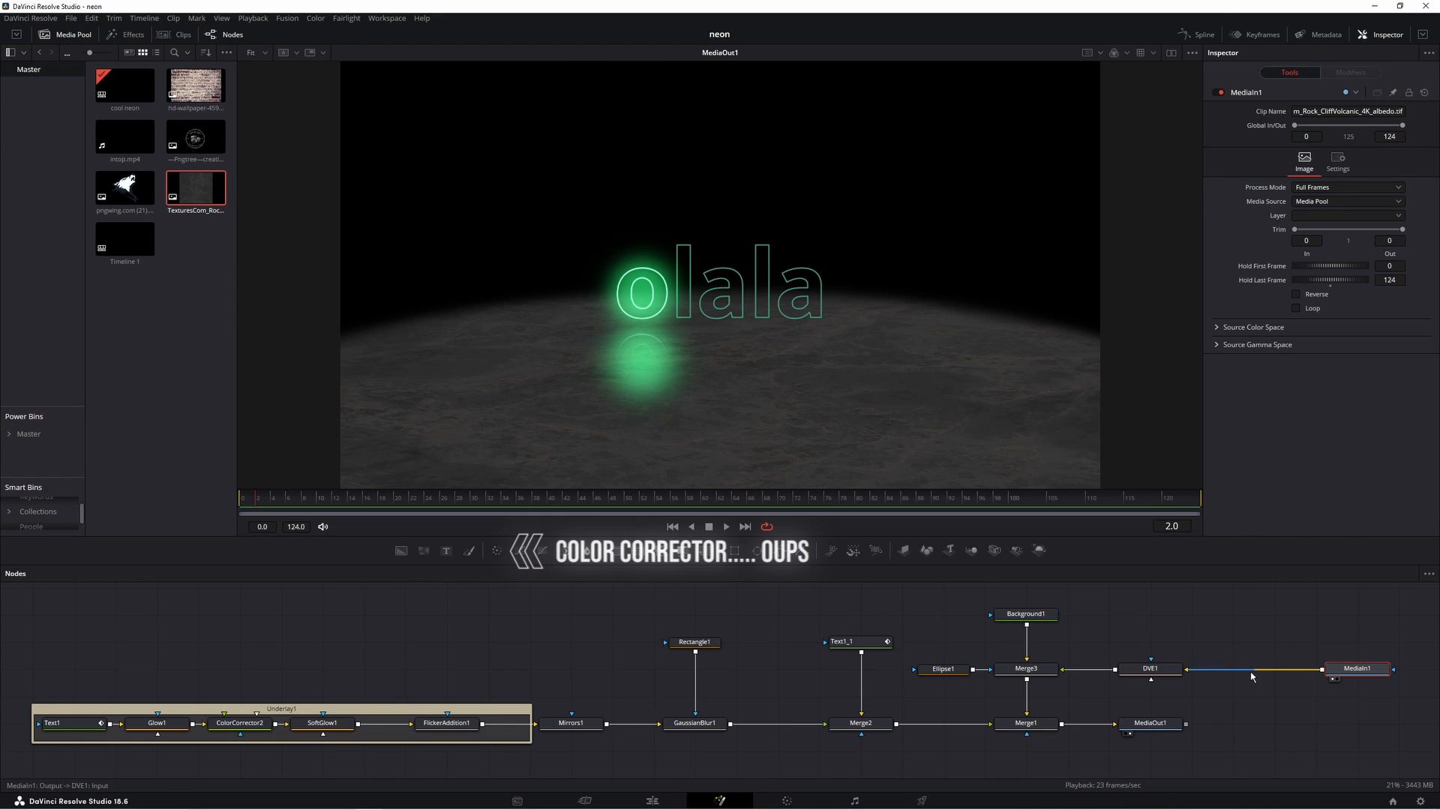
{"action": "left_click_drag", "start_coordinate": [889, 607], "coordinate": [763, 730]}
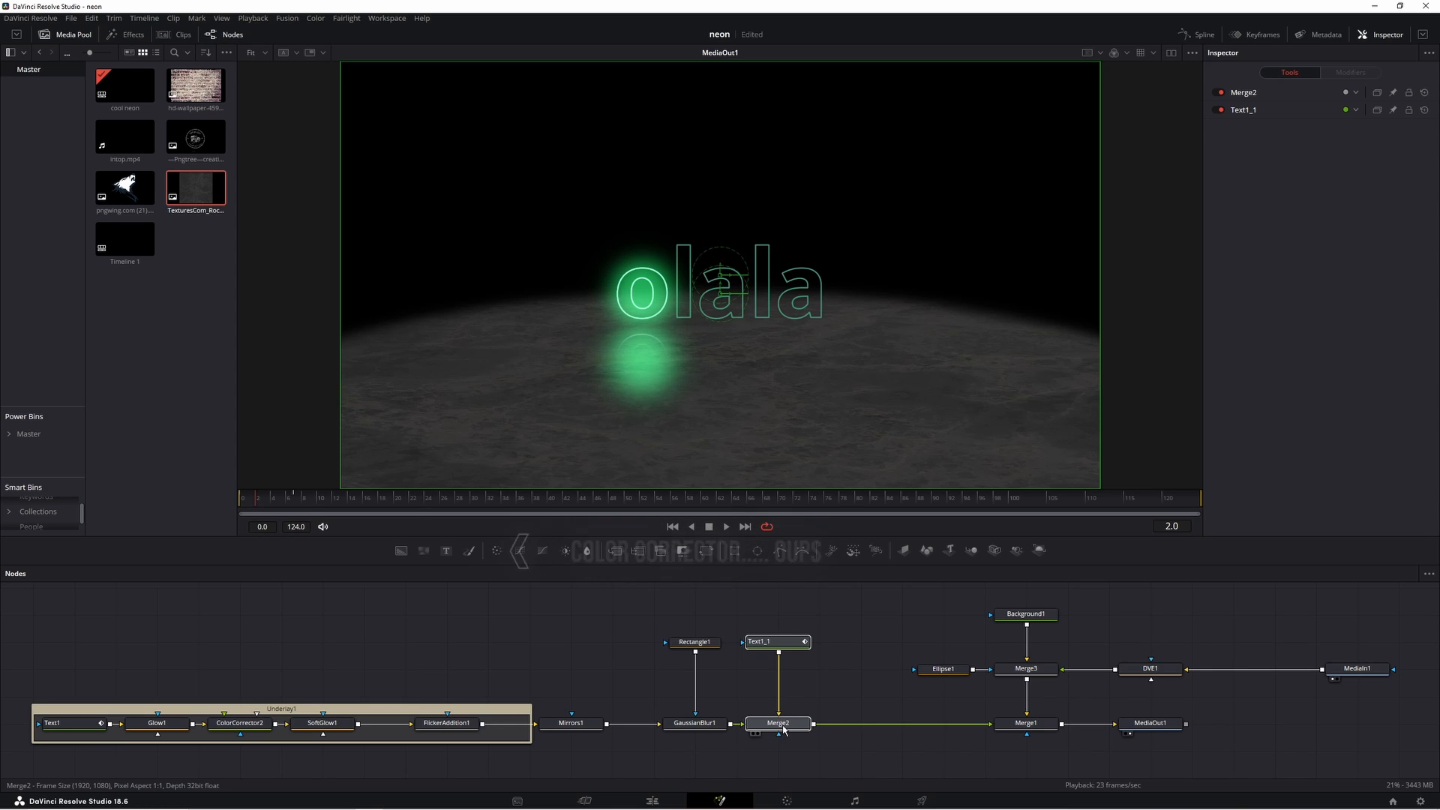
{"action": "left_click", "coordinate": [763, 727]}
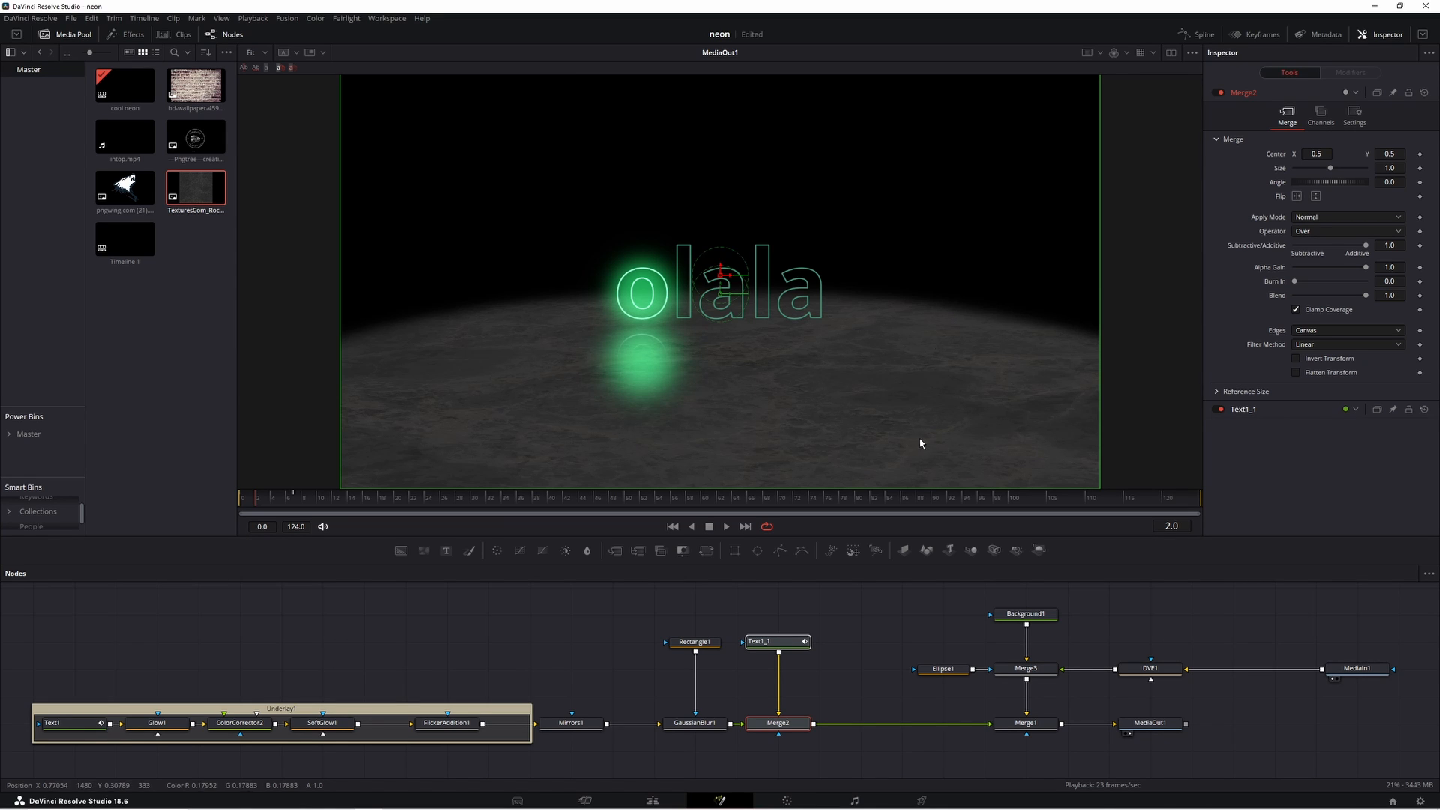
- Merge a new black background over Merge2's output with alpha about 0.402, and play the animation from the start
{"action": "left_click", "coordinate": [401, 551]}
{"action": "left_click_drag", "start_coordinate": [510, 609], "coordinate": [816, 728]}
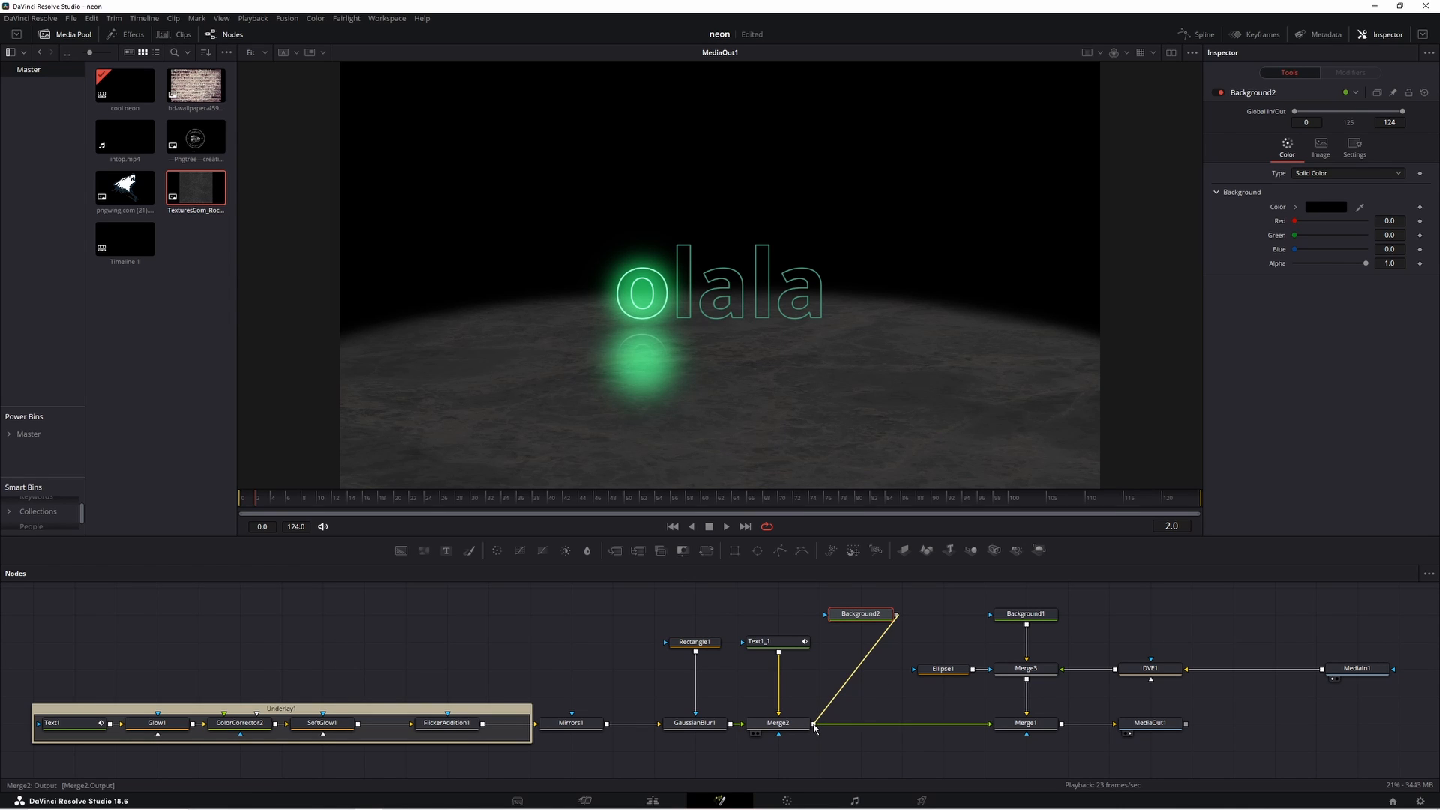
{"action": "left_click_drag", "start_coordinate": [815, 726], "coordinate": [814, 726]}
{"action": "left_click", "coordinate": [872, 617]}
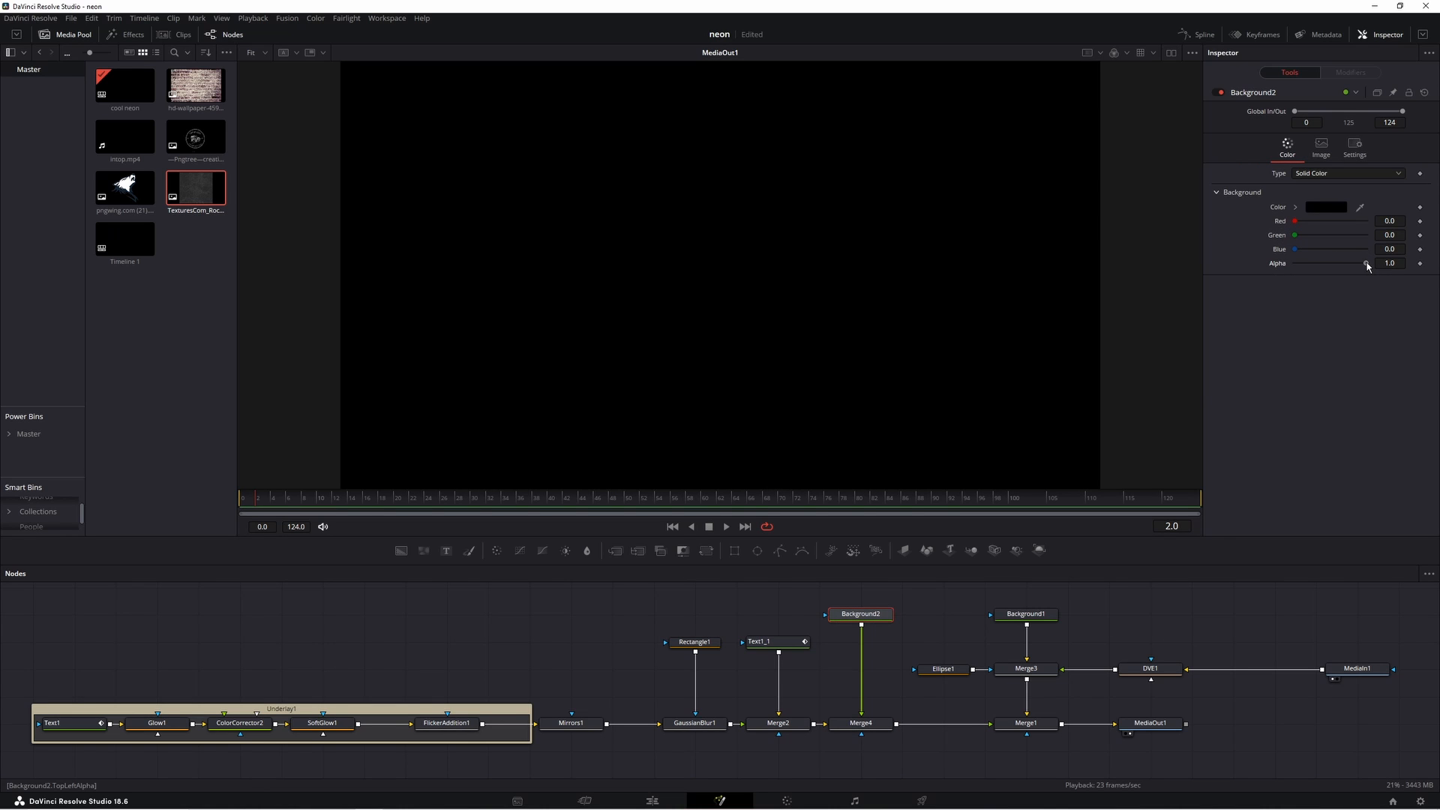
{"action": "left_click_drag", "start_coordinate": [1366, 266], "coordinate": [1263, 267]}
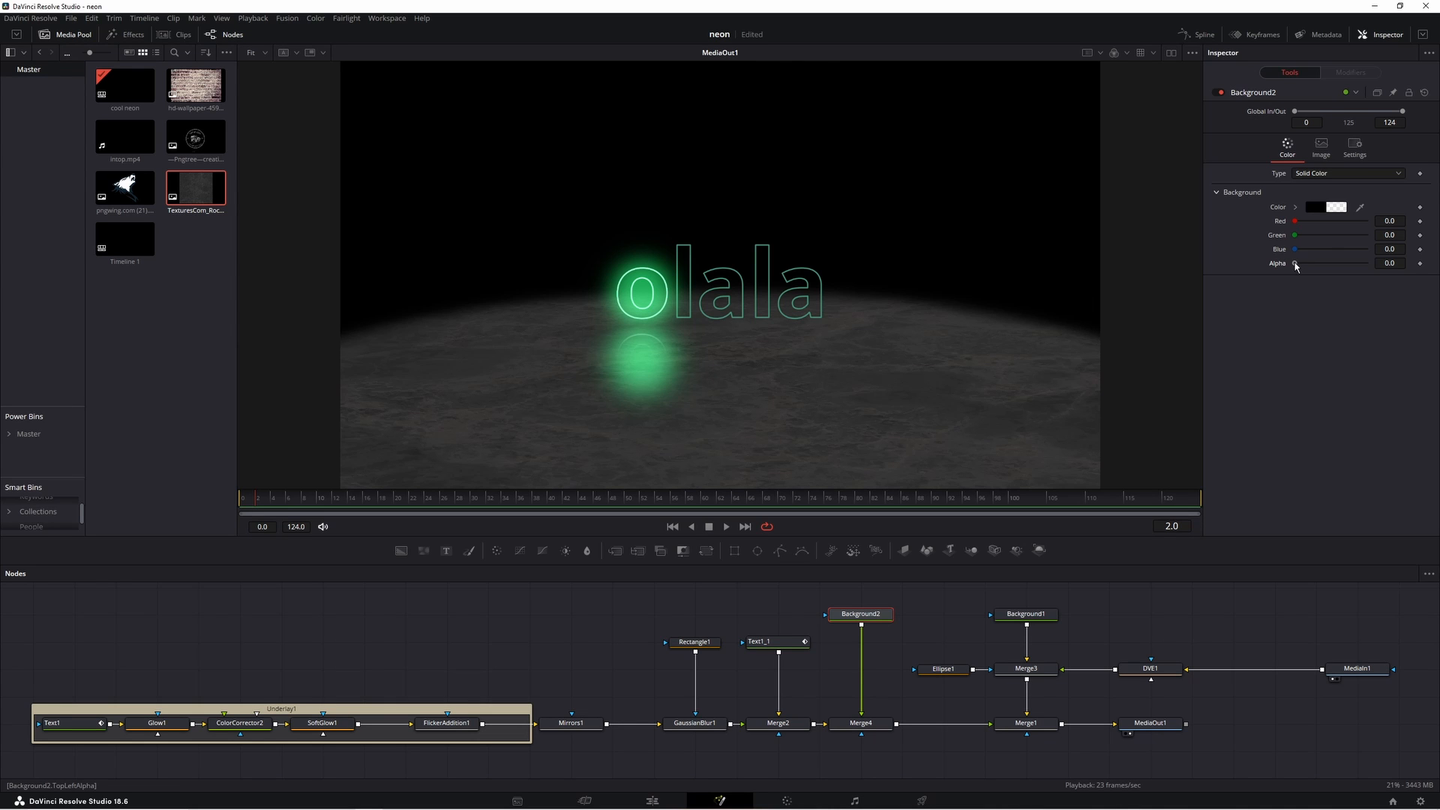
{"action": "left_click_drag", "start_coordinate": [1295, 266], "coordinate": [1323, 257]}
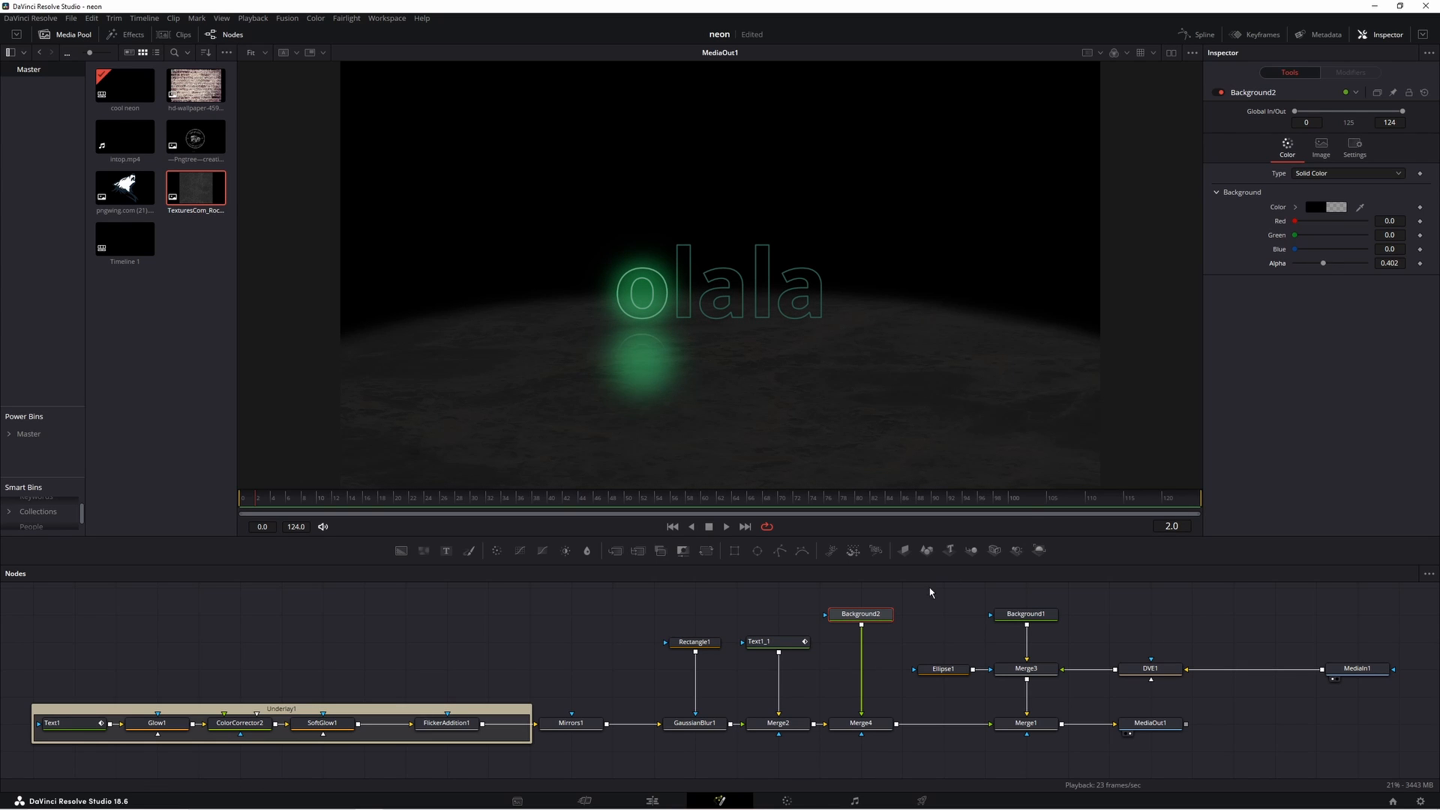
{"action": "left_click", "coordinate": [242, 506]}
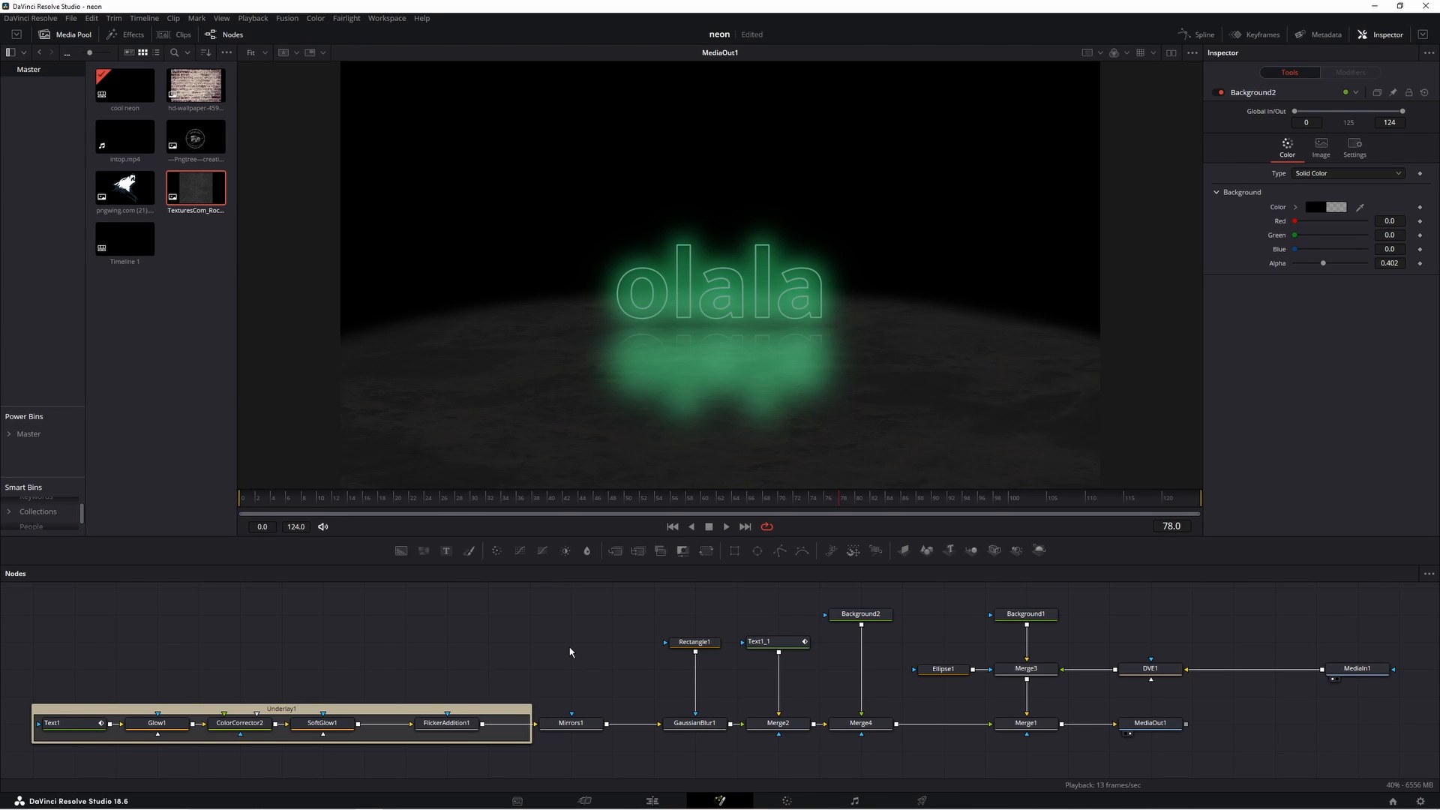
- At frame 4, try an opacity of 0 on Text1's first shading element and restore it to 1.0
{"action": "mouse_move", "coordinate": [254, 505]}
{"action": "left_mouse_down"}
{"action": "mouse_move", "coordinate": [299, 502]}
{"action": "mouse_move", "coordinate": [271, 504]}
{"action": "left_mouse_up"}
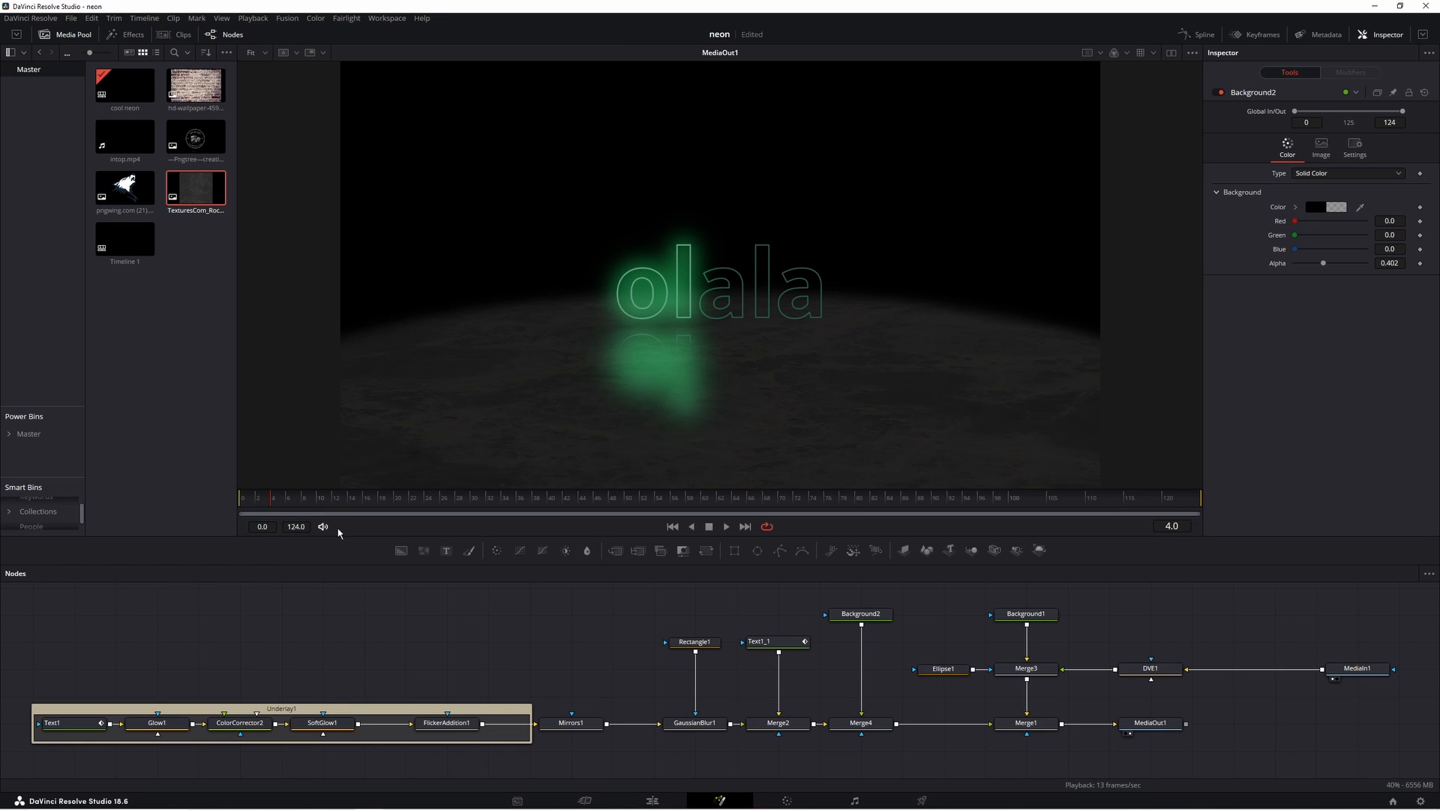
{"action": "left_click", "coordinate": [74, 727]}
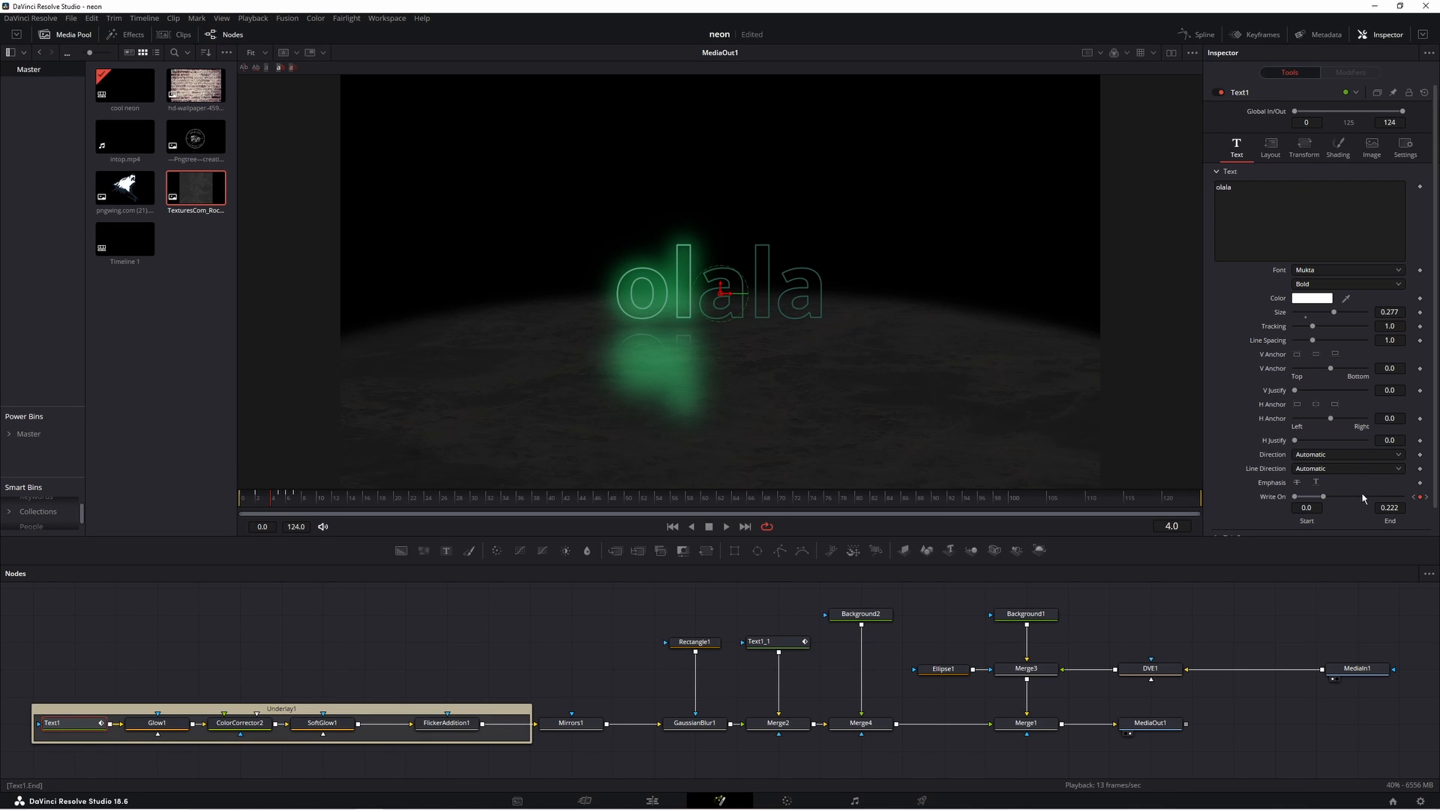
{"action": "left_click", "coordinate": [1340, 150]}
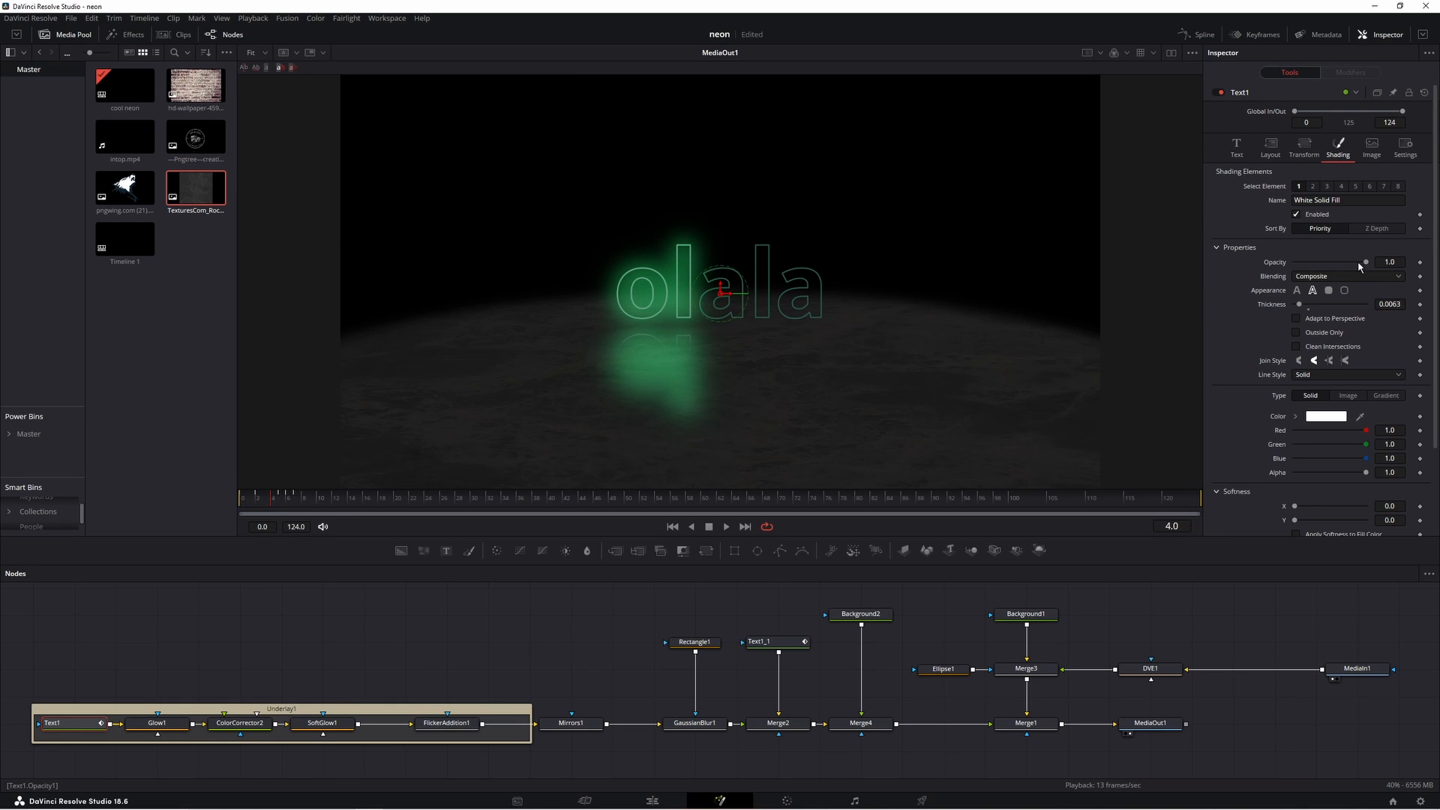
{"action": "left_click_drag", "start_coordinate": [1366, 264], "coordinate": [1277, 264]}
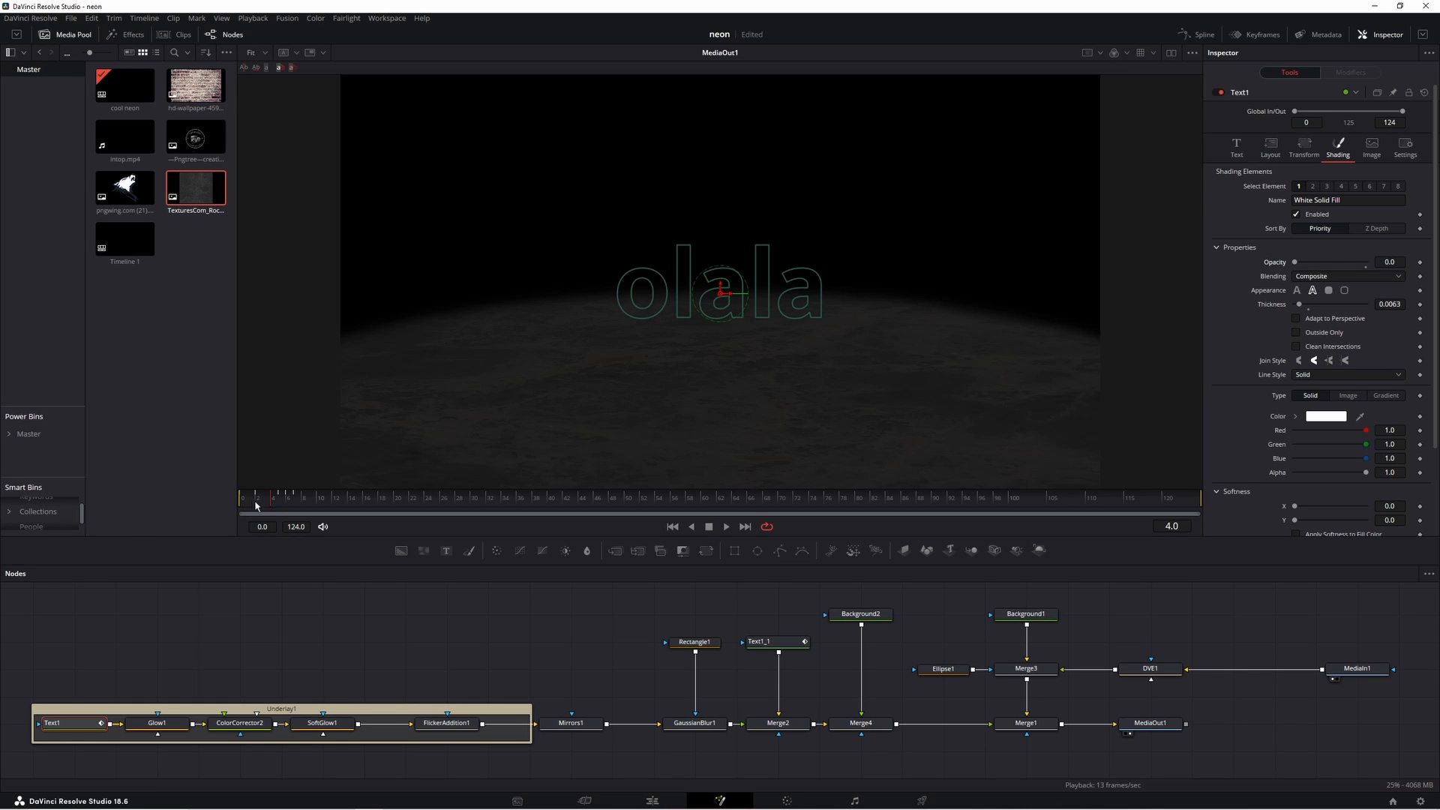
{"action": "key", "text": "ctrl+z"}
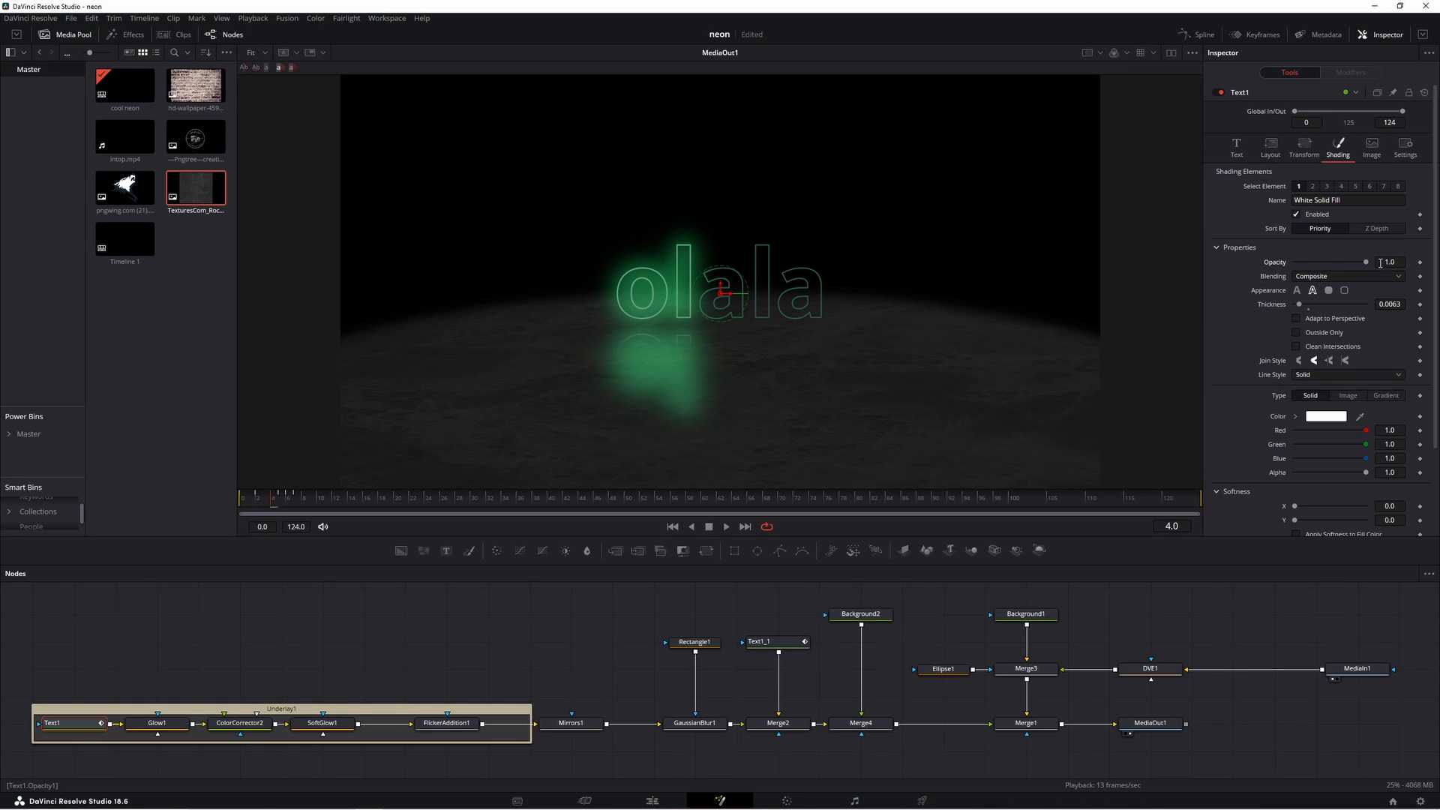
{"action": "key", "text": "ctrl+shift+z"}
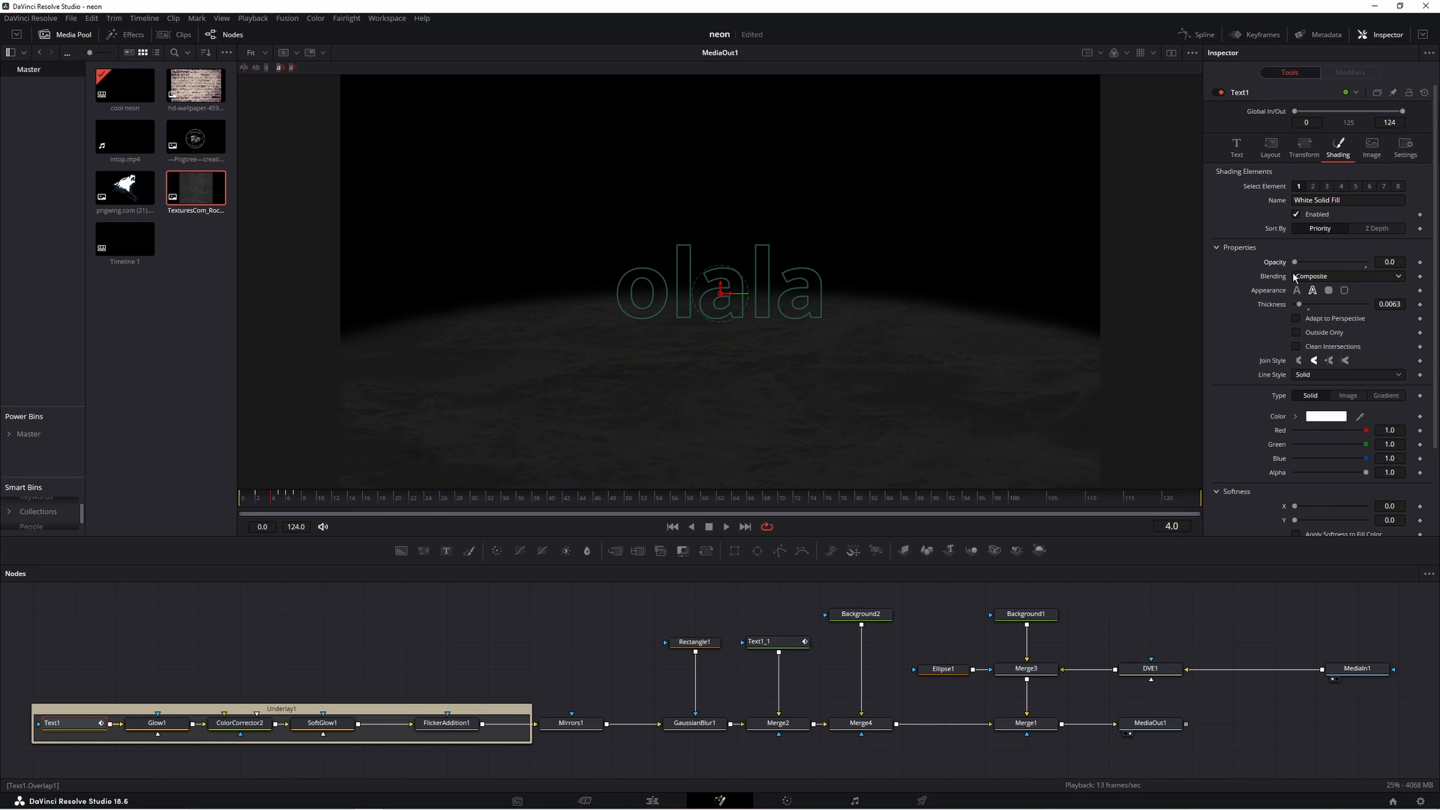
{"action": "left_click_drag", "start_coordinate": [1294, 262], "coordinate": [1366, 262]}
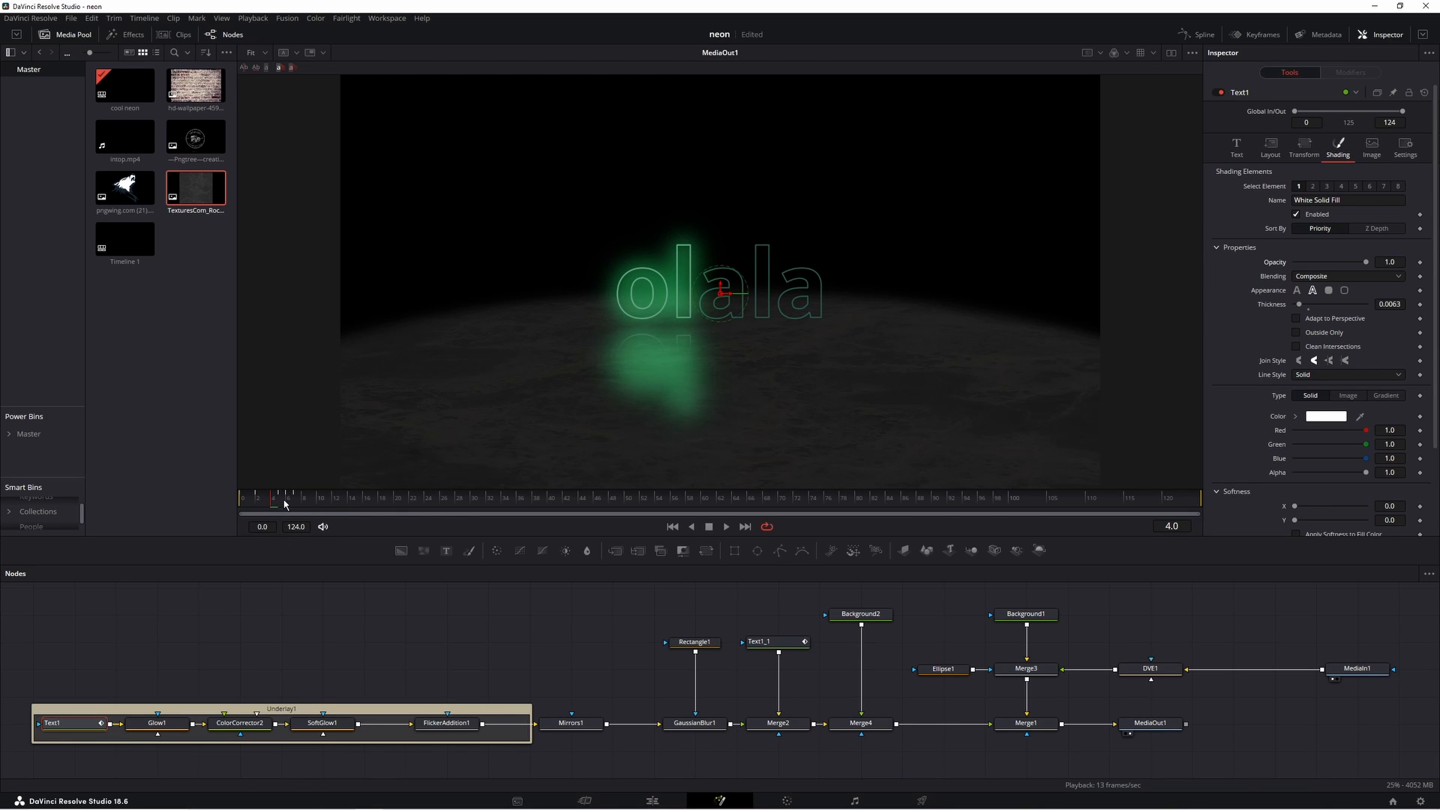
- Play the animation, then move Text1 above the underlay and disconnect it from Glow1
{"action": "key", "text": "space"}
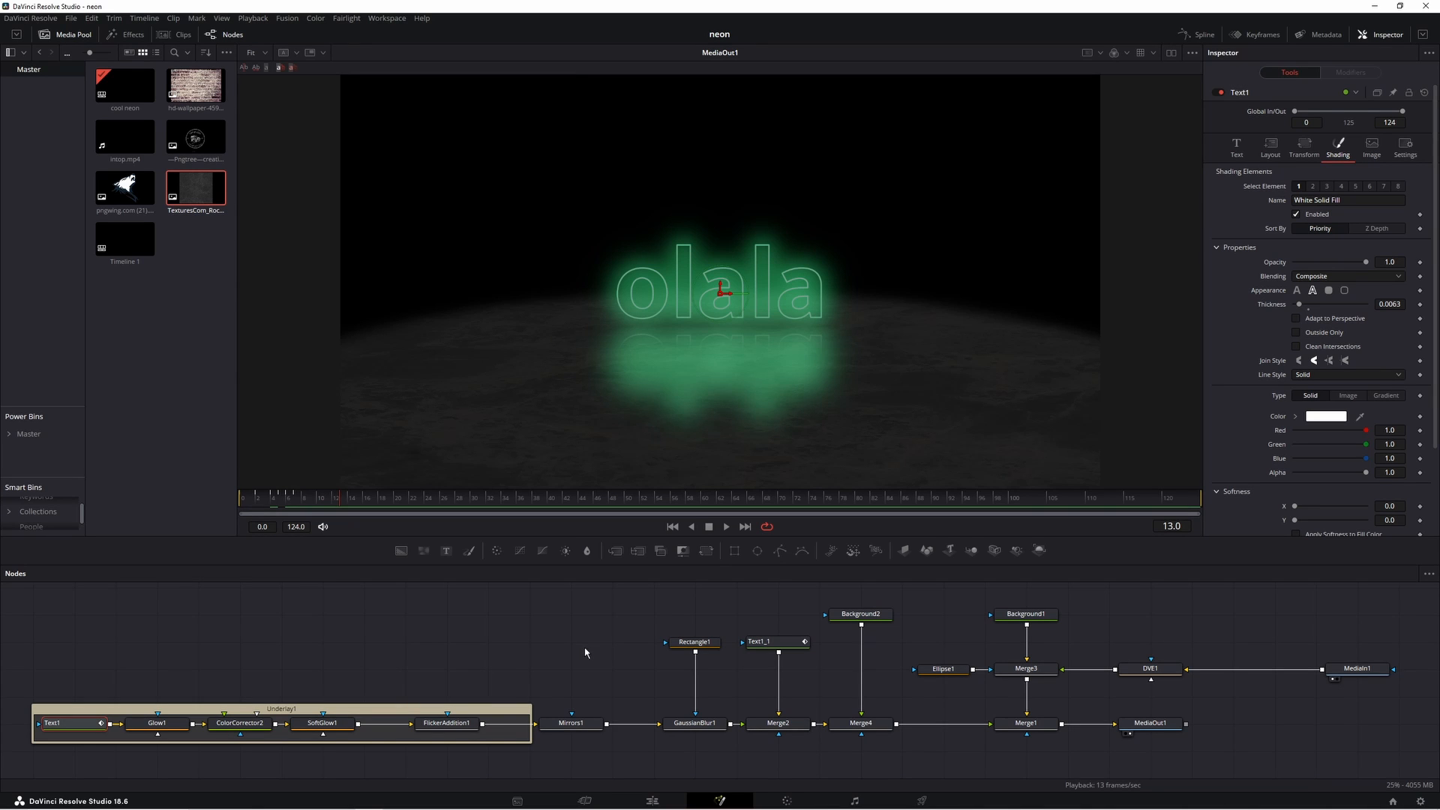
{"action": "left_click_drag", "start_coordinate": [73, 727], "coordinate": [167, 630]}
{"action": "left_click", "coordinate": [160, 673]}
{"action": "key", "text": "Delete"}
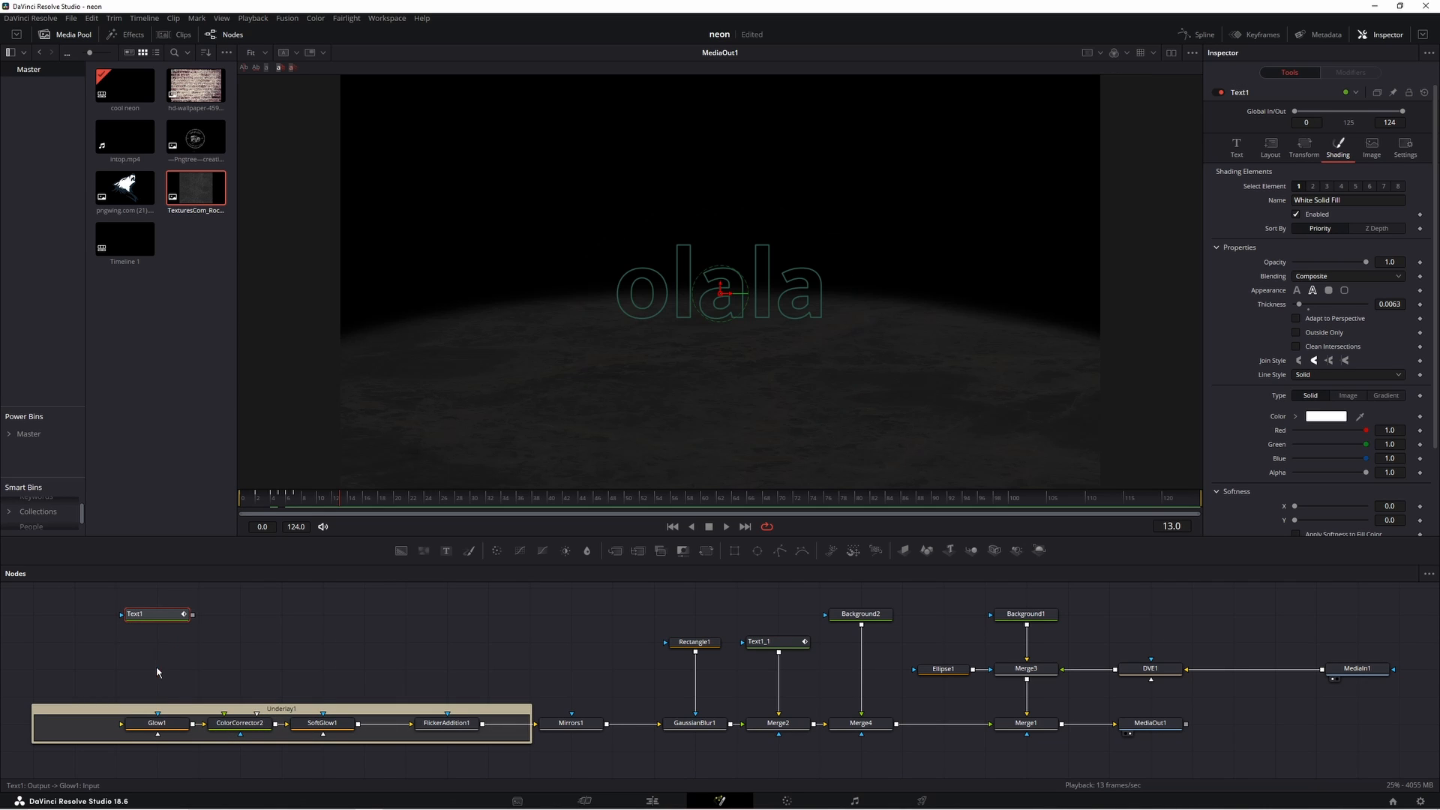
- Disconnect Text1_1 from Merge2 and disable the Merge2 node
{"action": "left_click", "coordinate": [304, 630]}
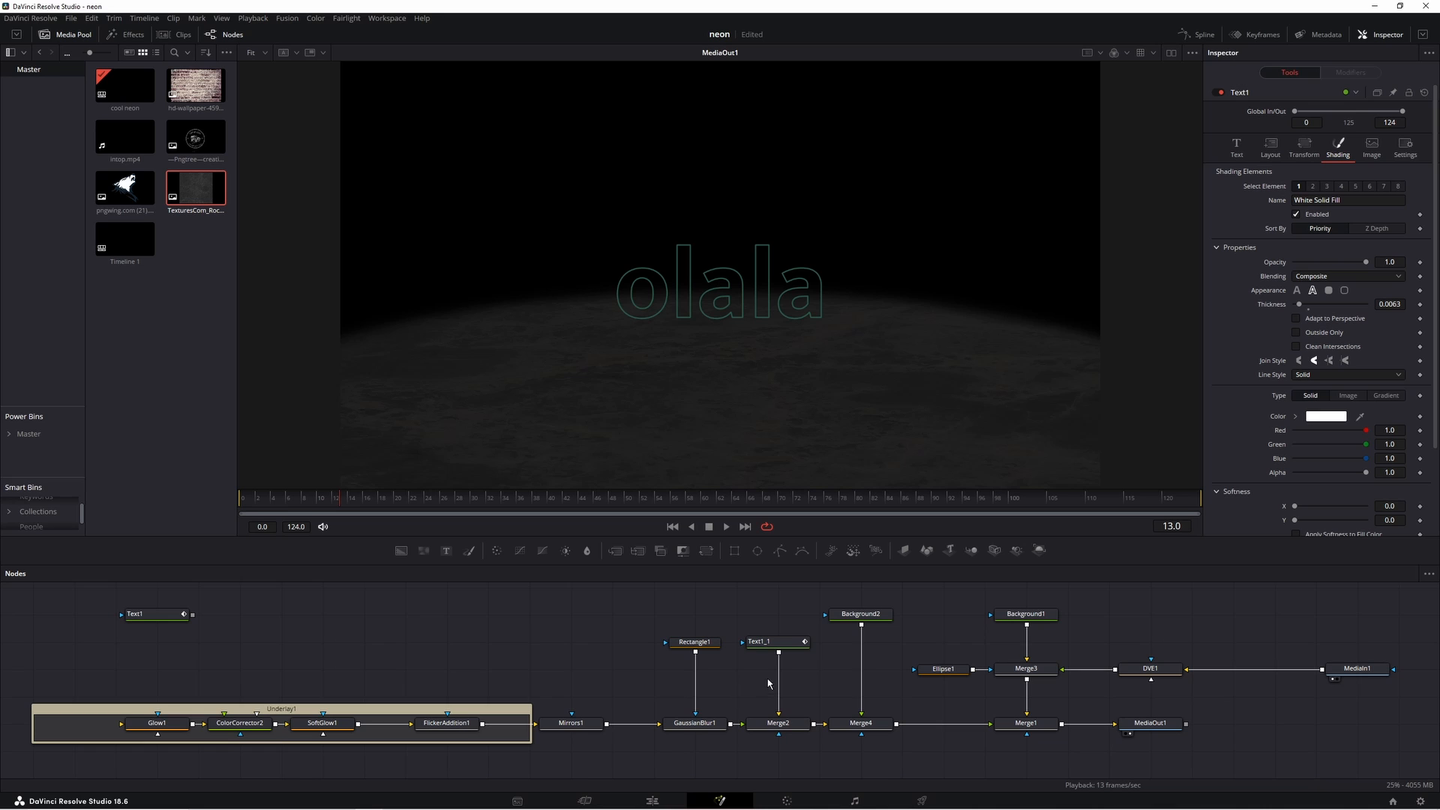
{"action": "left_click", "coordinate": [779, 692]}
{"action": "key", "text": "Delete"}
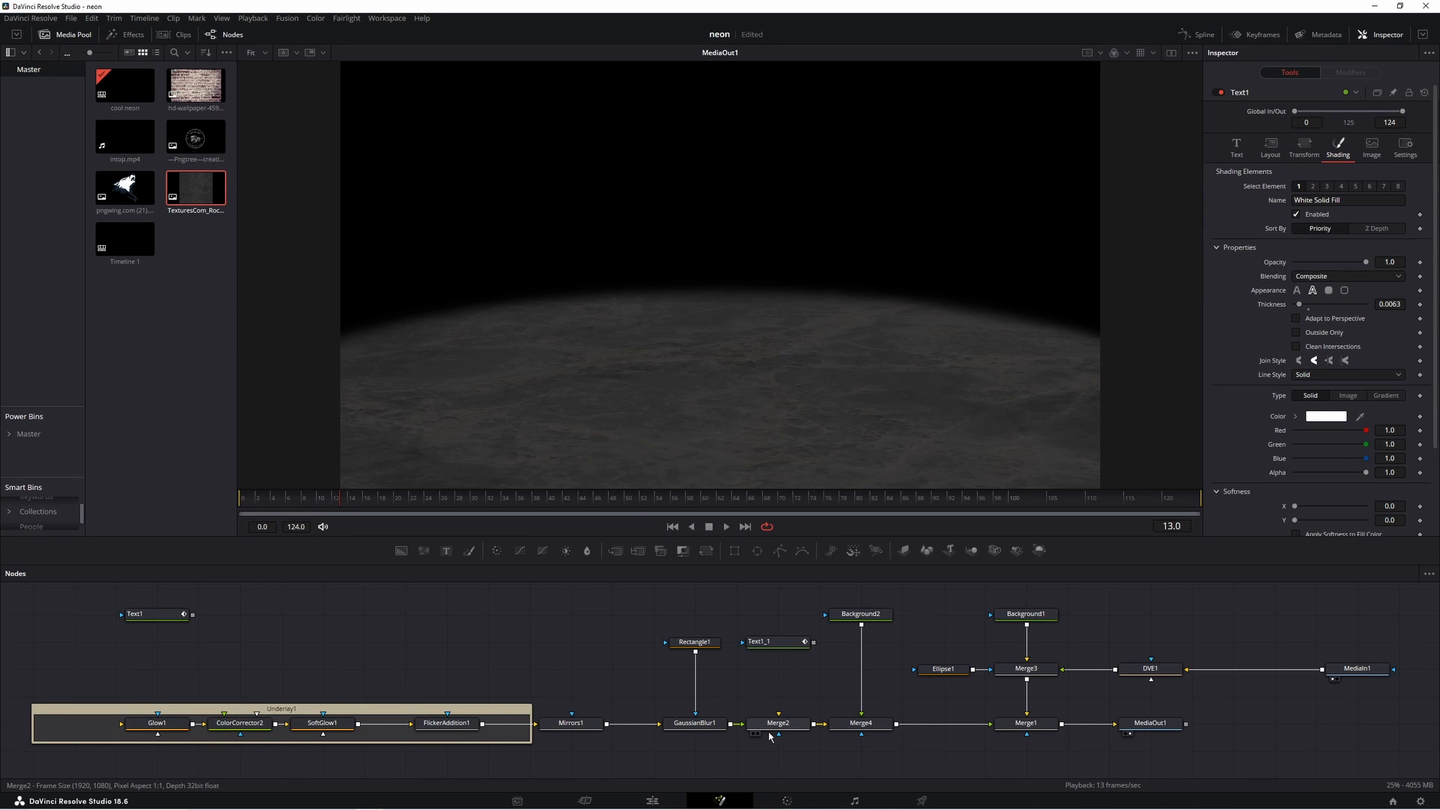
{"action": "left_click", "coordinate": [772, 725]}
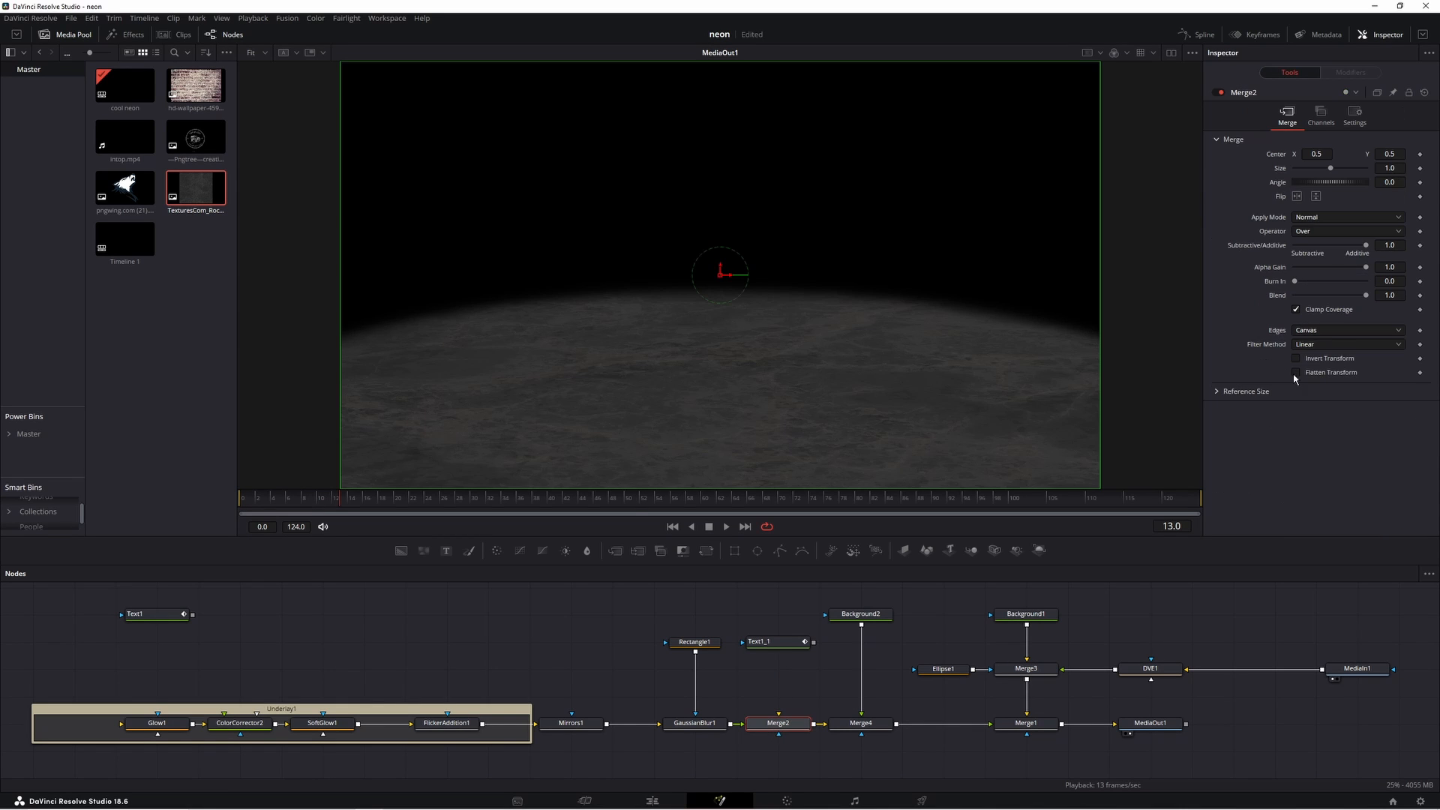
{"action": "left_click", "coordinate": [1218, 93]}
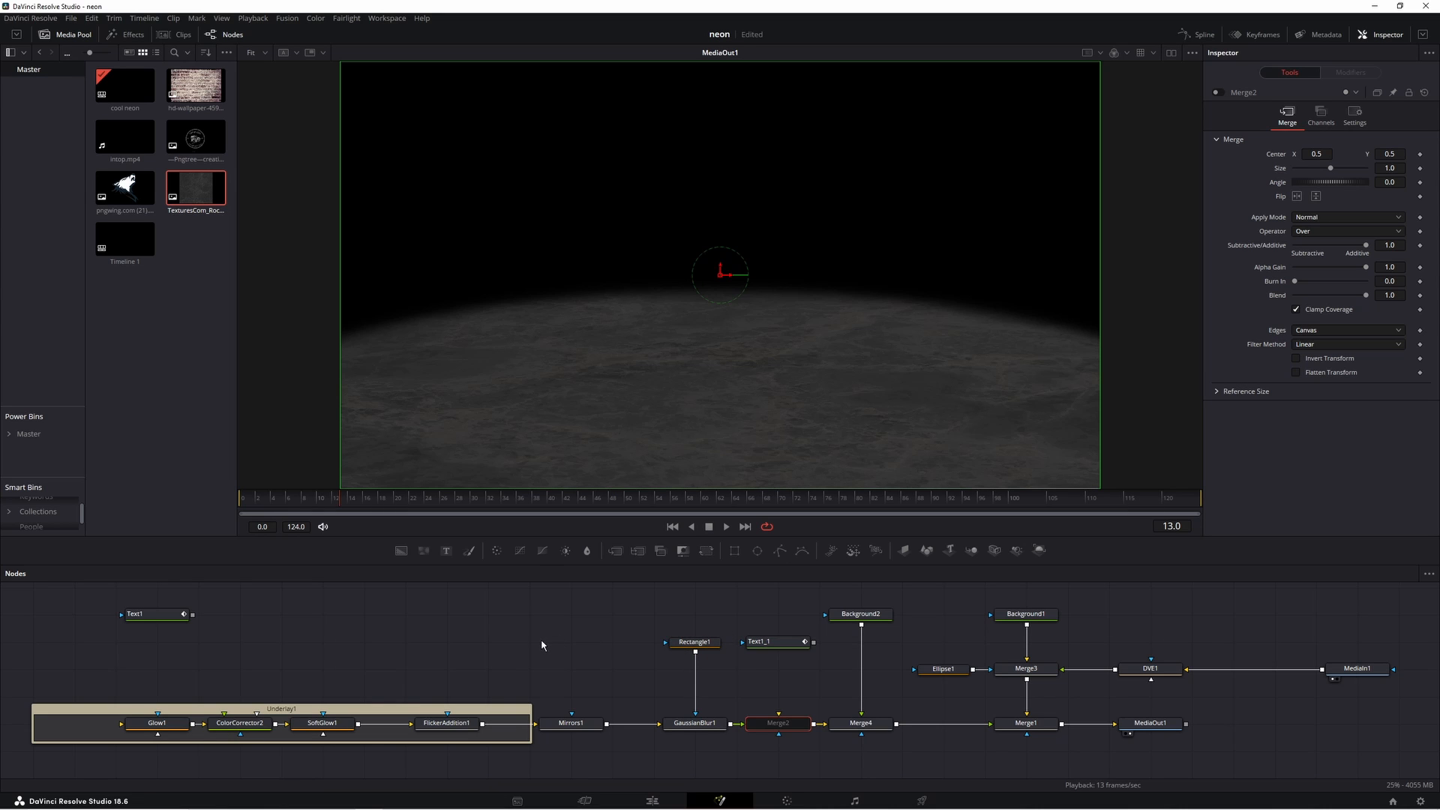
- Add the pngwing.com (21) image as the input of Glow1 and pull Merge2 out of the node chain
{"action": "left_click_drag", "start_coordinate": [125, 188], "coordinate": [122, 726]}
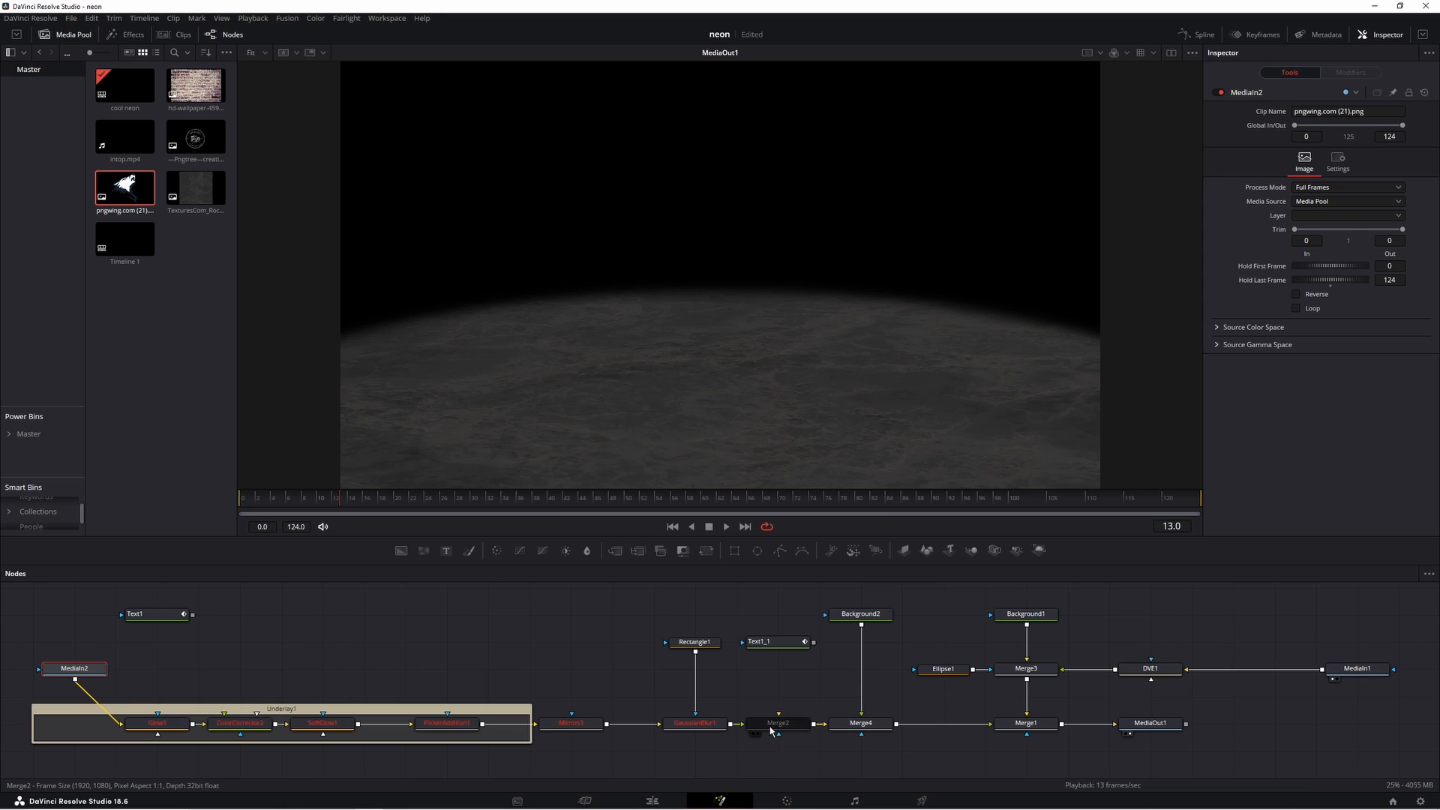
{"action": "left_click_drag", "start_coordinate": [776, 728], "coordinate": [825, 724]}
{"action": "left_click_drag", "start_coordinate": [79, 672], "coordinate": [80, 646]}
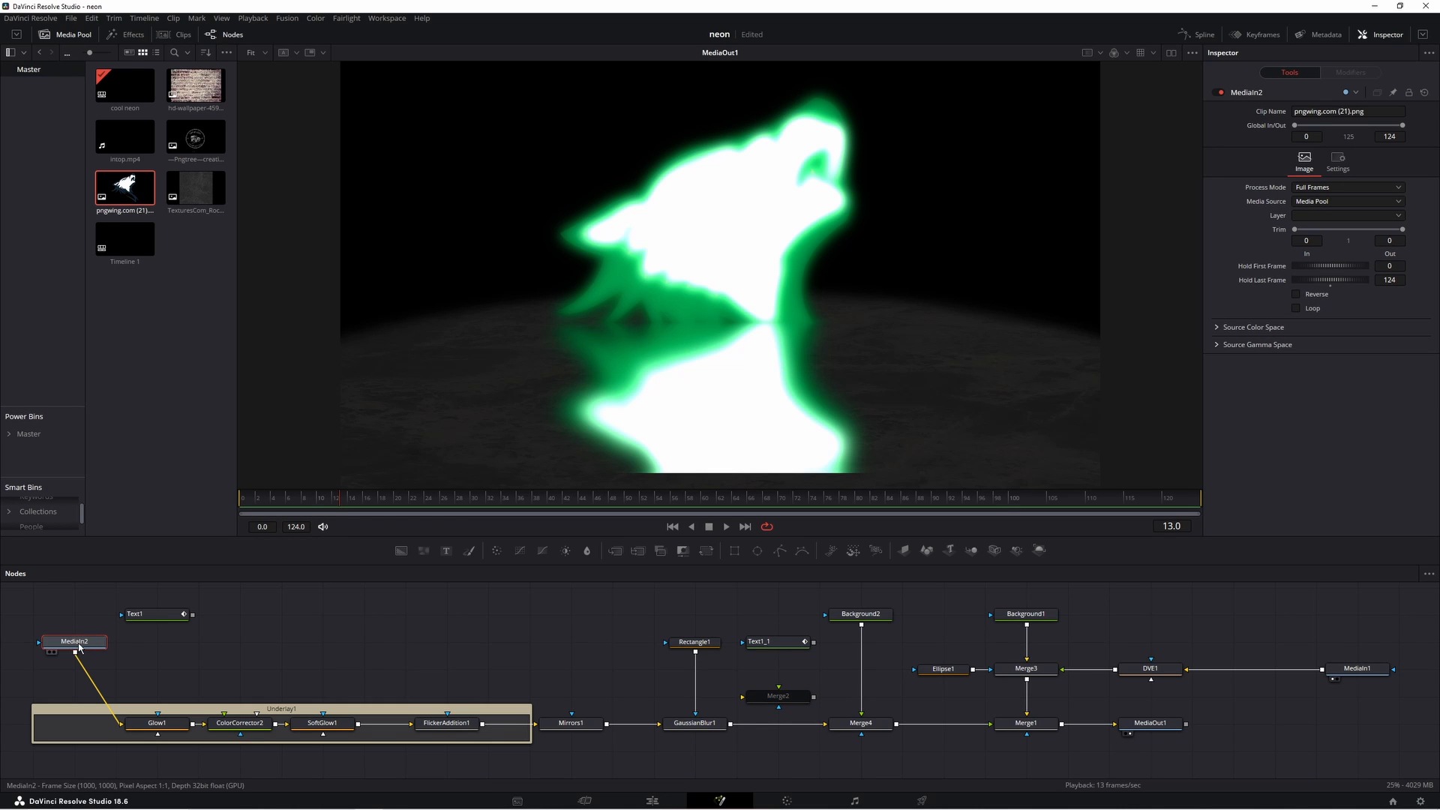
- Transform the wolf image to size 0.414 with center Y 0.574, and lower SoftGlow1's gain to 1.811
{"action": "left_click", "coordinate": [705, 552]}
{"action": "left_click_drag", "start_coordinate": [750, 271], "coordinate": [719, 238]}
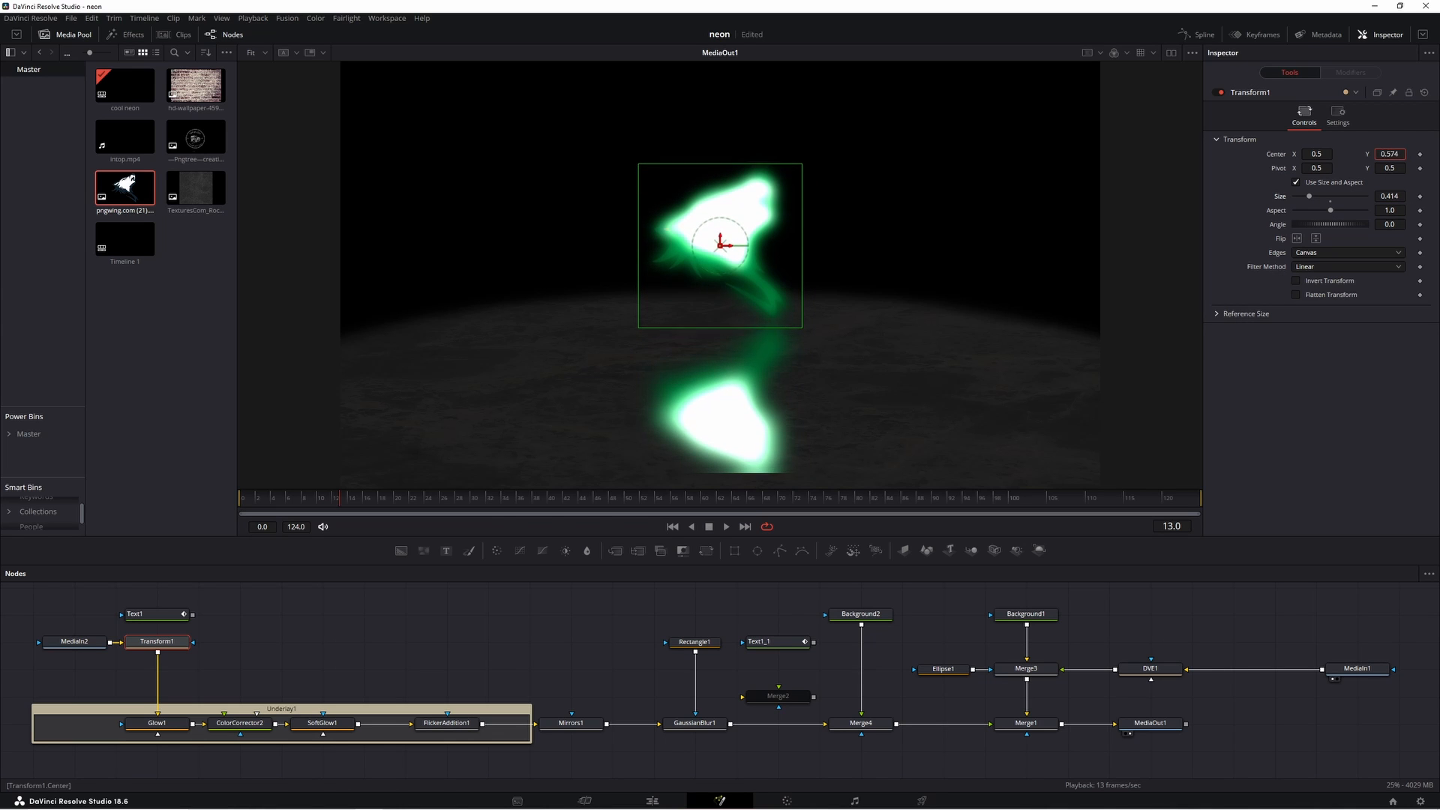
{"action": "left_click", "coordinate": [323, 723]}
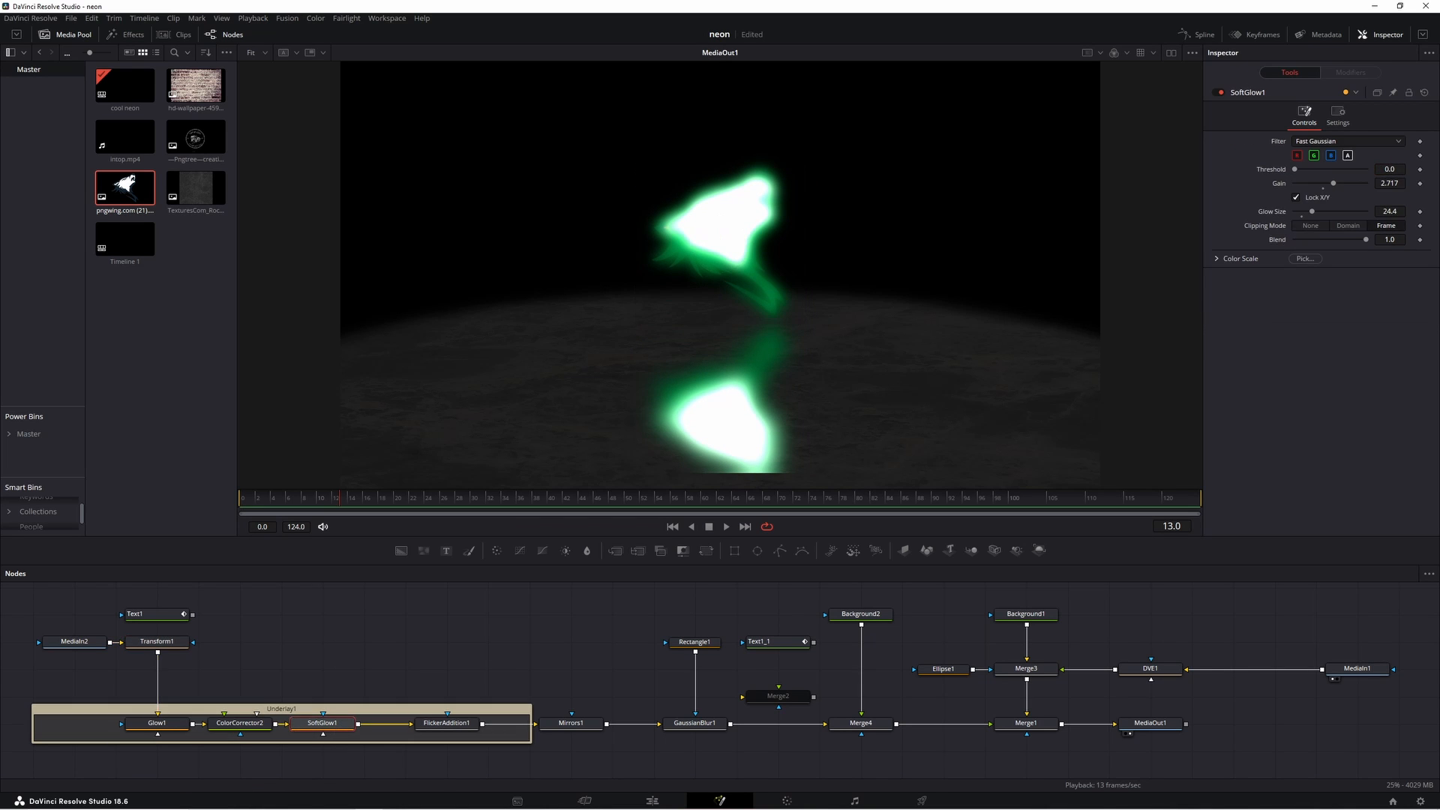
{"action": "mouse_move", "coordinate": [1334, 187]}
{"action": "left_mouse_down"}
{"action": "mouse_move", "coordinate": [1303, 186]}
{"action": "mouse_move", "coordinate": [1320, 187]}
{"action": "left_mouse_up"}
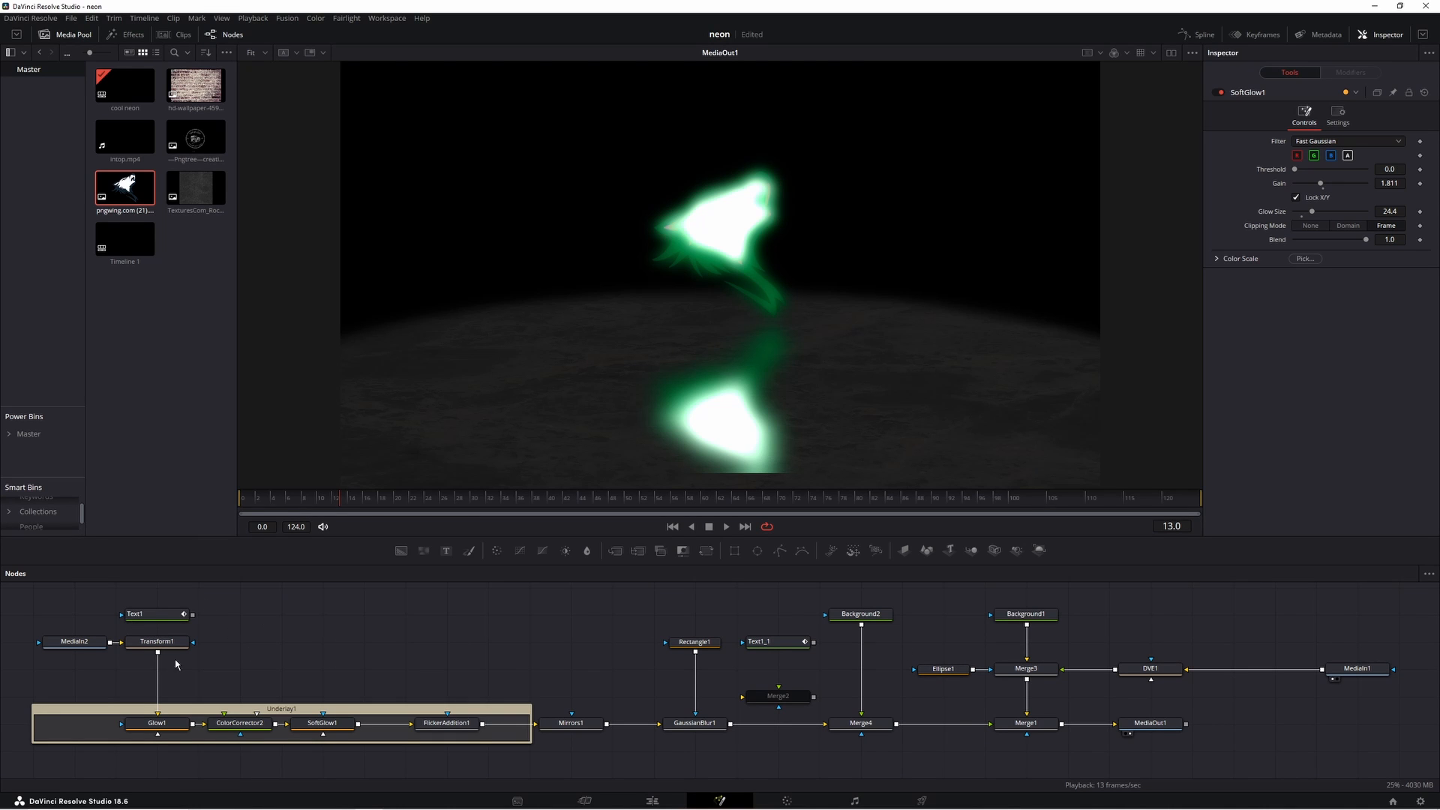
- Disconnect Transform1 from Glow1 and add a polygon mask drawn as a straight vertical line with a thickened border
{"action": "left_click_drag", "start_coordinate": [158, 669], "coordinate": [383, 674]}
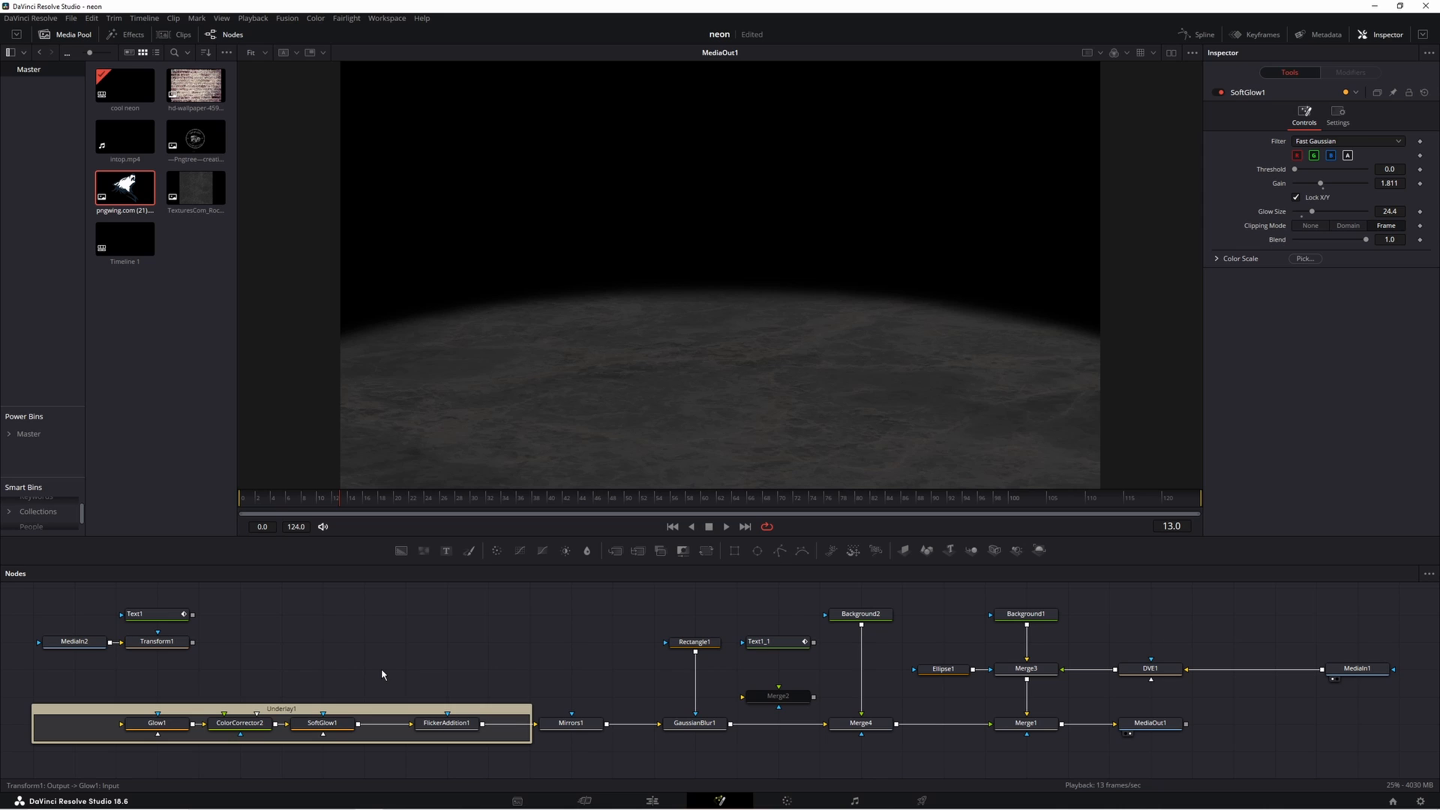
{"action": "left_click", "coordinate": [781, 551]}
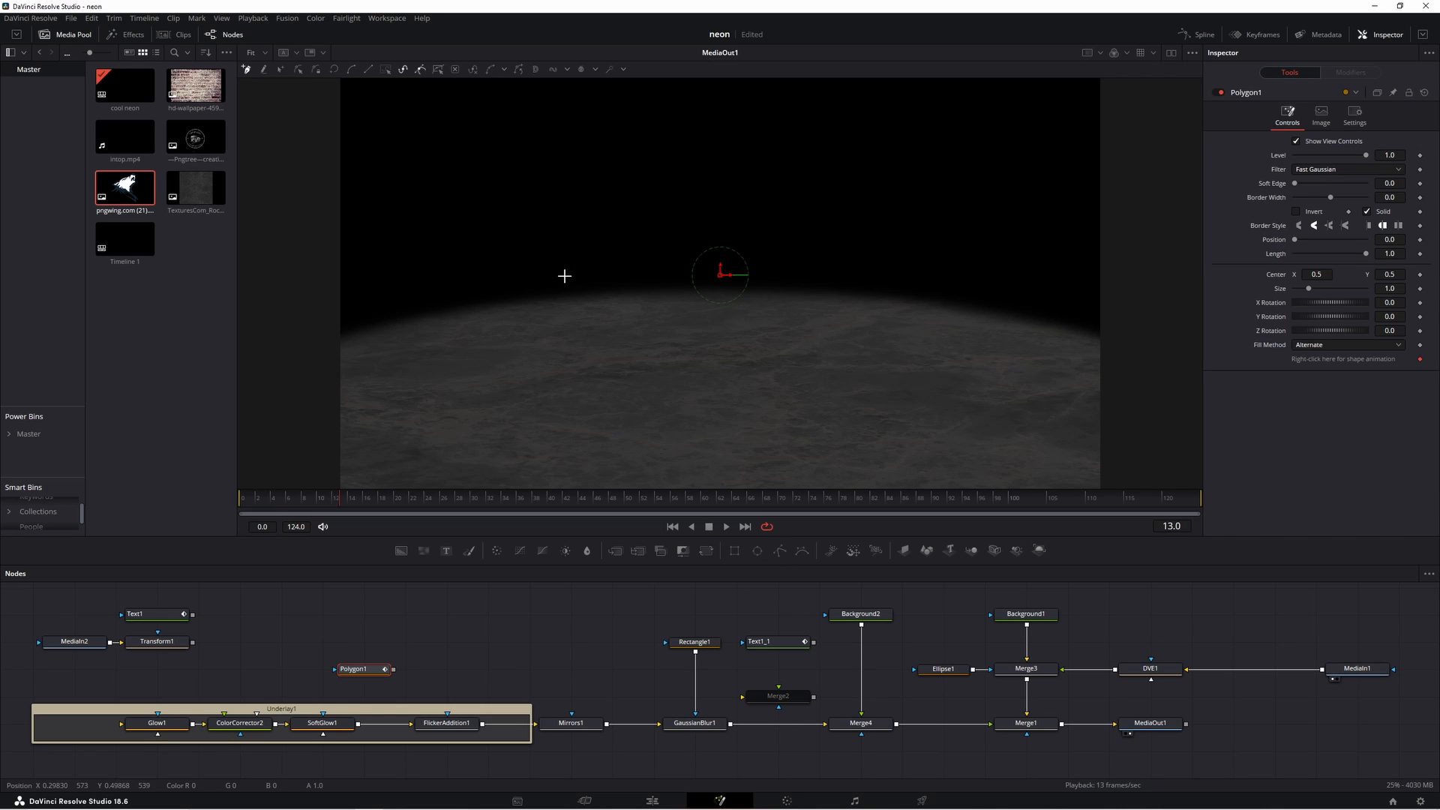
{"action": "left_click", "coordinate": [556, 306]}
{"action": "left_click", "coordinate": [557, 356]}
{"action": "left_click", "coordinate": [316, 70]}
- Mask a new background with the polygon, feed it into Glow1 with its color set to white, and save the project
{"action": "left_click", "coordinate": [429, 643]}
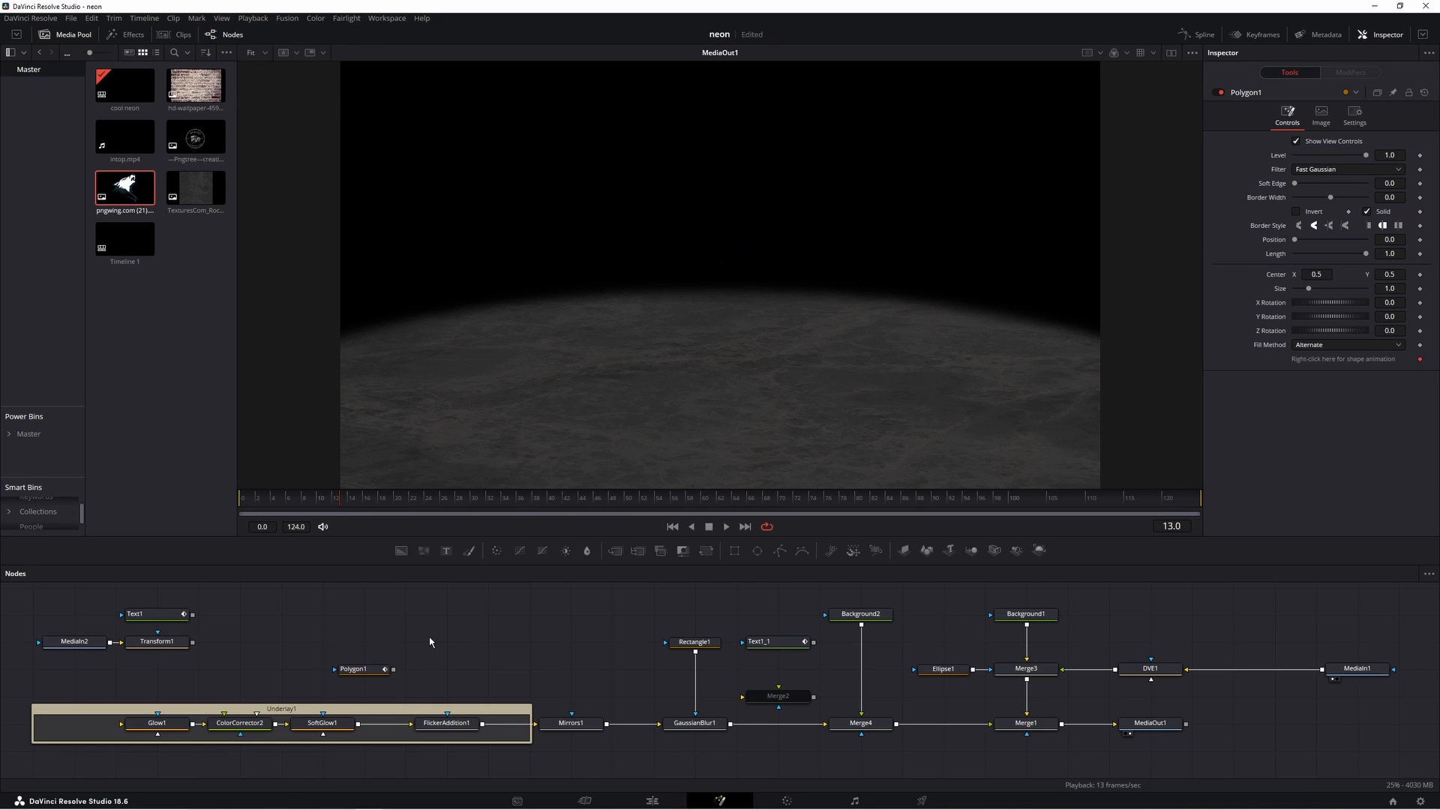
{"action": "left_click", "coordinate": [401, 551]}
{"action": "left_click_drag", "start_coordinate": [429, 643], "coordinate": [349, 644]}
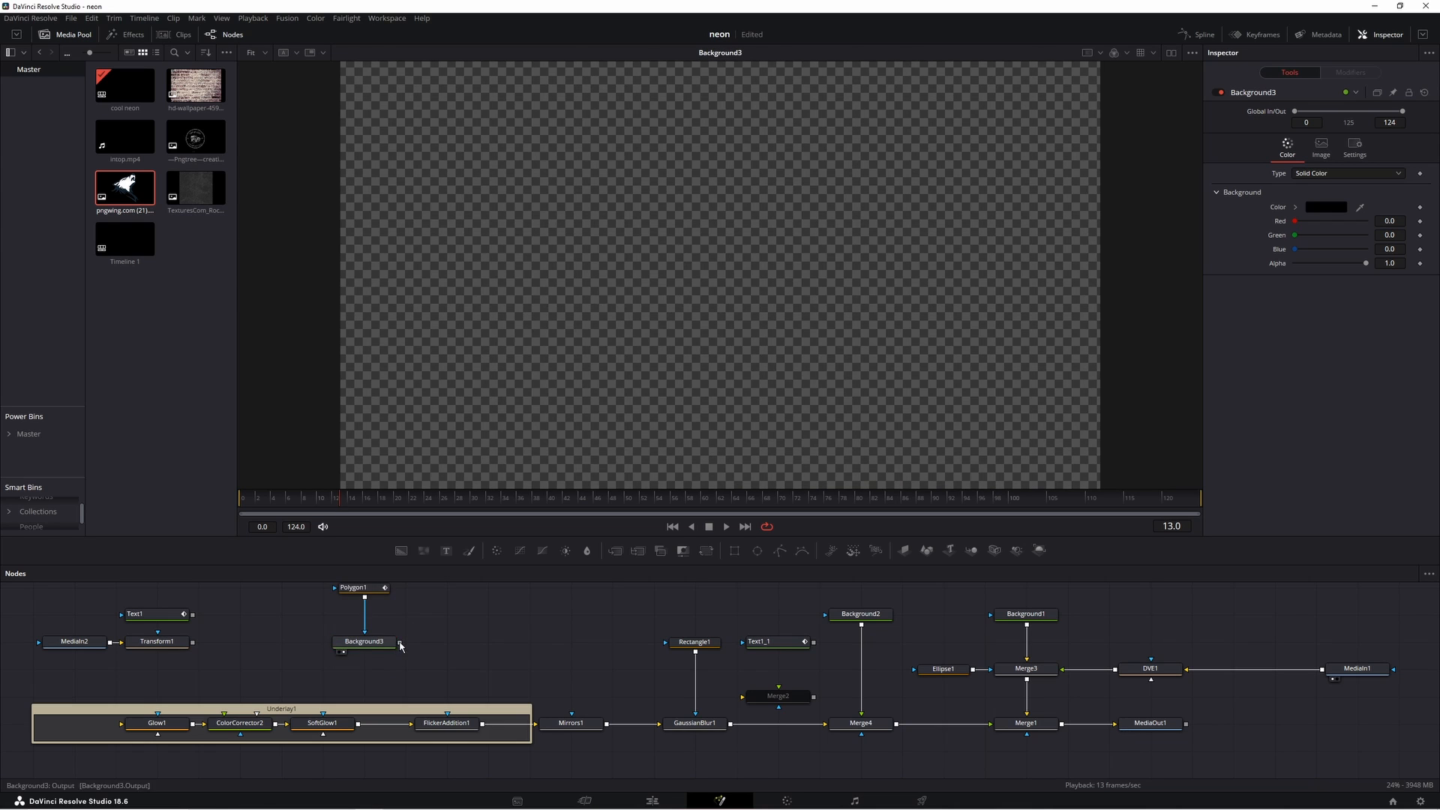
{"action": "left_click_drag", "start_coordinate": [400, 643], "coordinate": [119, 724]}
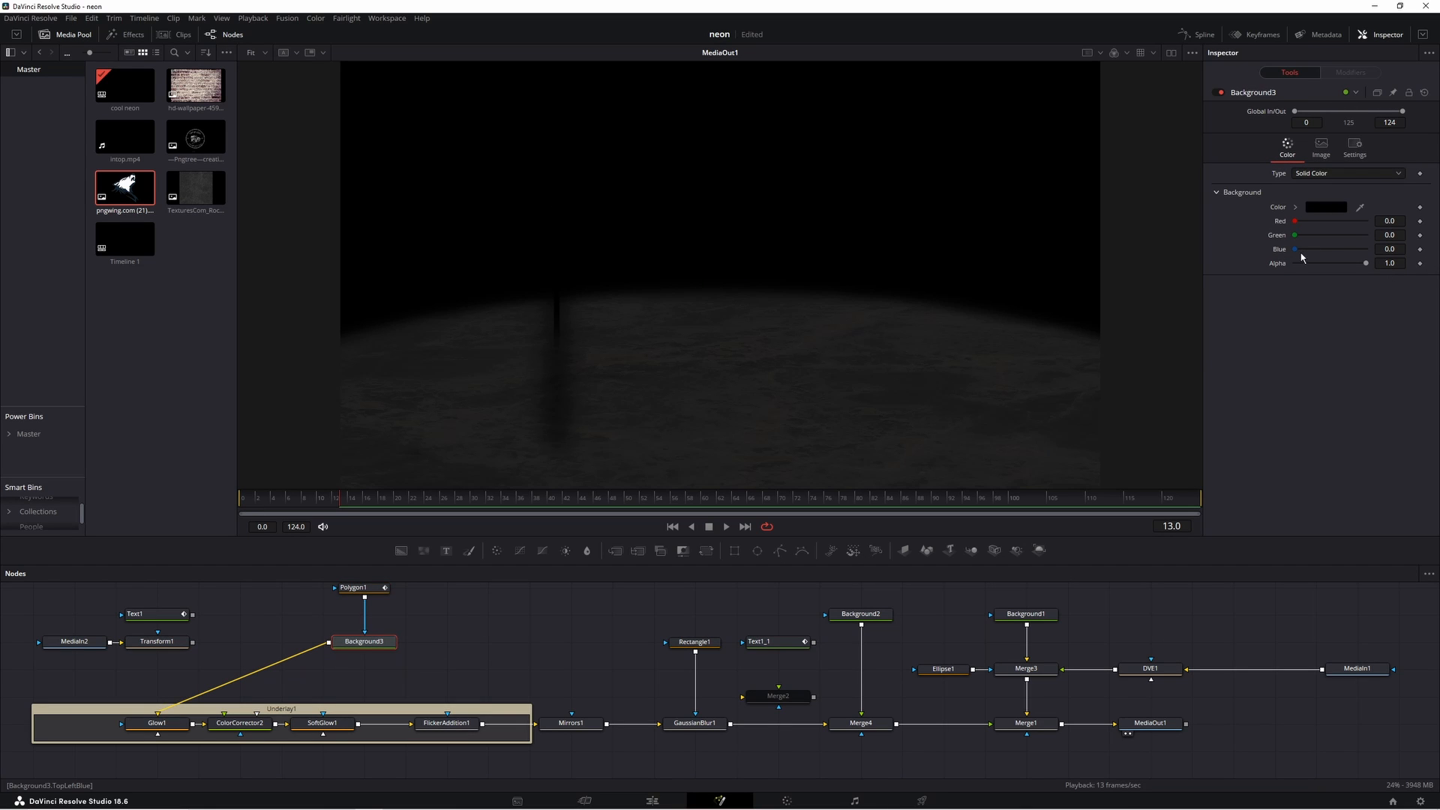
{"action": "left_click_drag", "start_coordinate": [1295, 249], "coordinate": [1373, 222]}
{"action": "key", "text": "ctrl+s"}
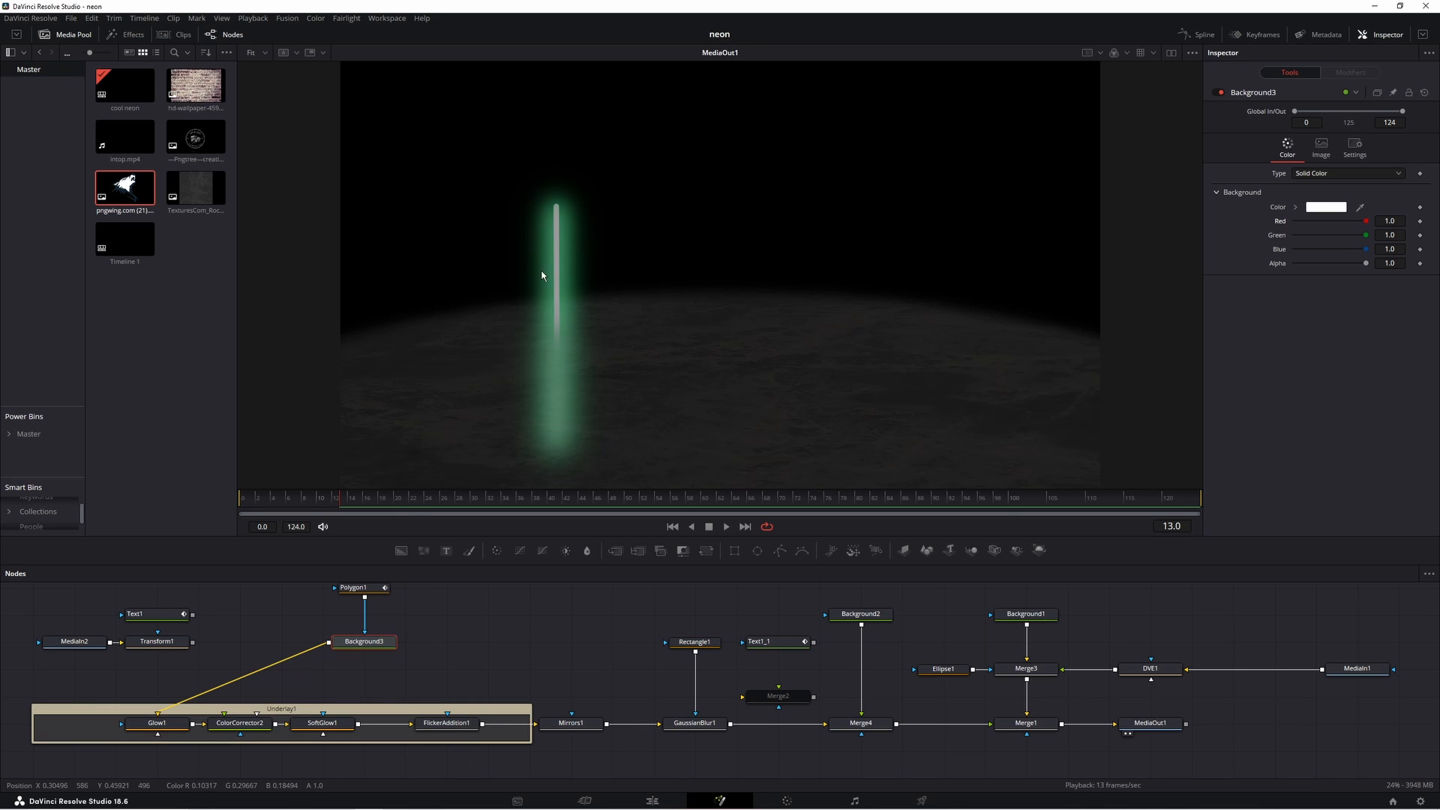
- Raise the glowing line with a Transform at center Y about 0.599, and tint it red in ColorCorrector2 at strength 1.0
{"action": "left_click", "coordinate": [706, 551]}
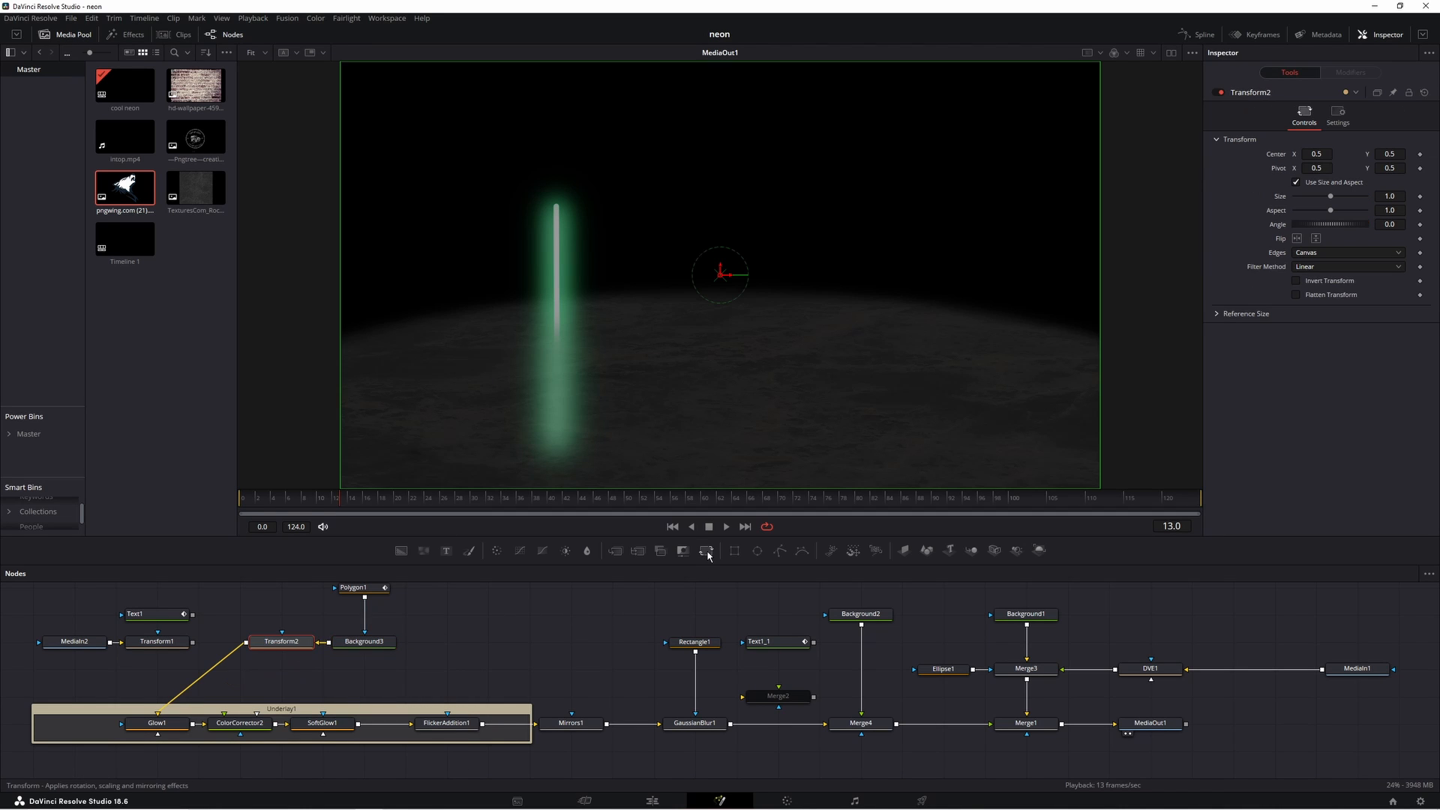
{"action": "left_click_drag", "start_coordinate": [720, 274], "coordinate": [720, 228]}
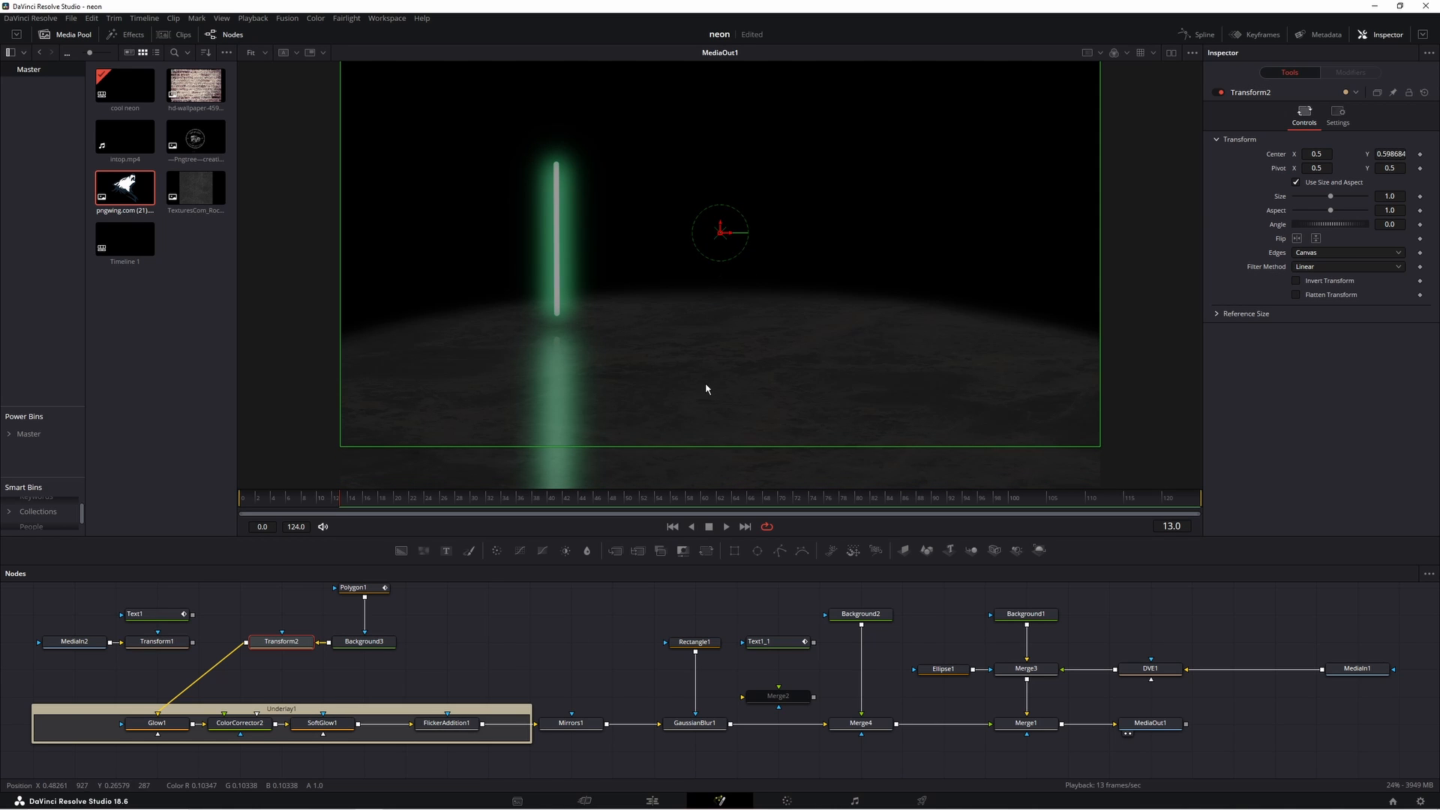
{"action": "left_click", "coordinate": [240, 723]}
{"action": "left_click_drag", "start_coordinate": [1324, 201], "coordinate": [1432, 216]}
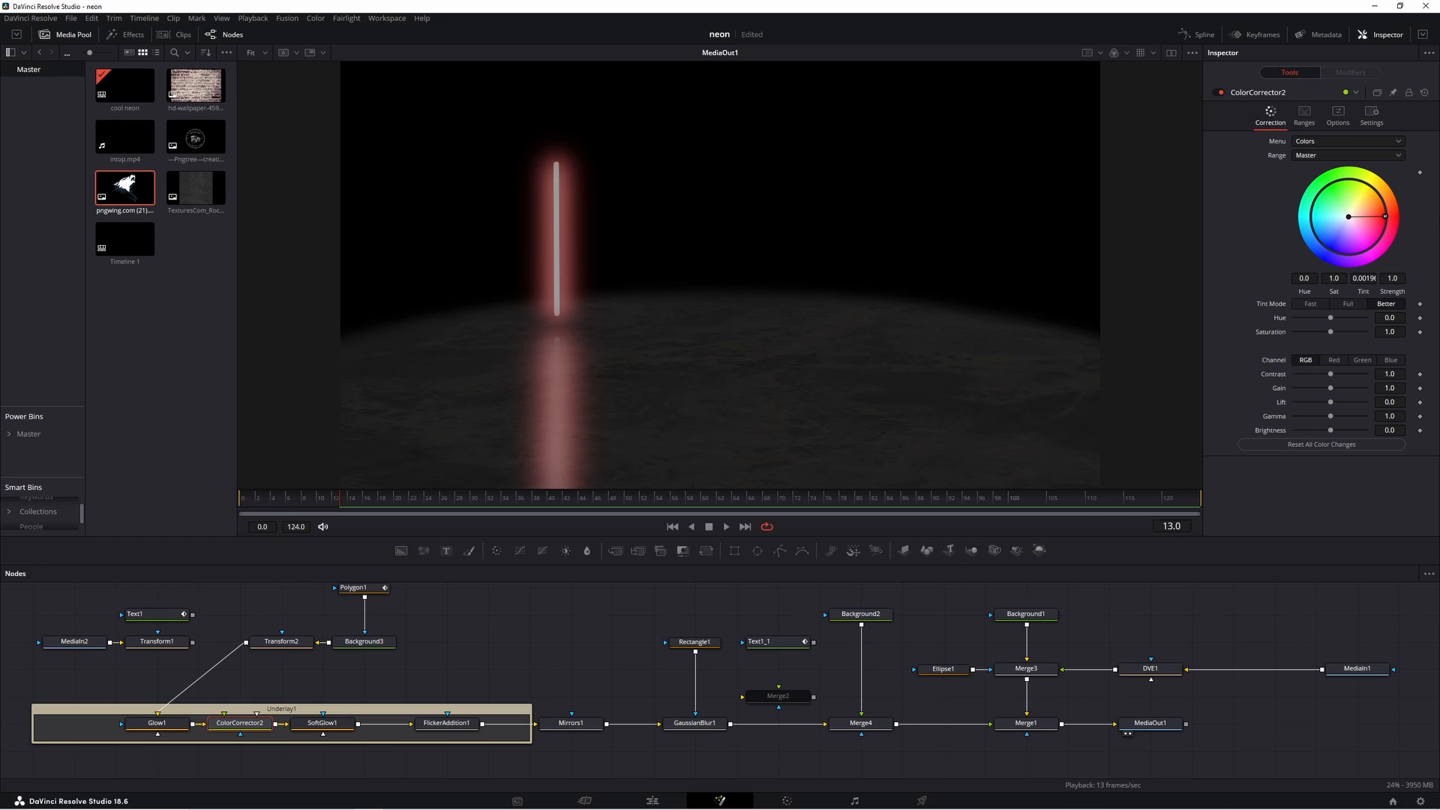